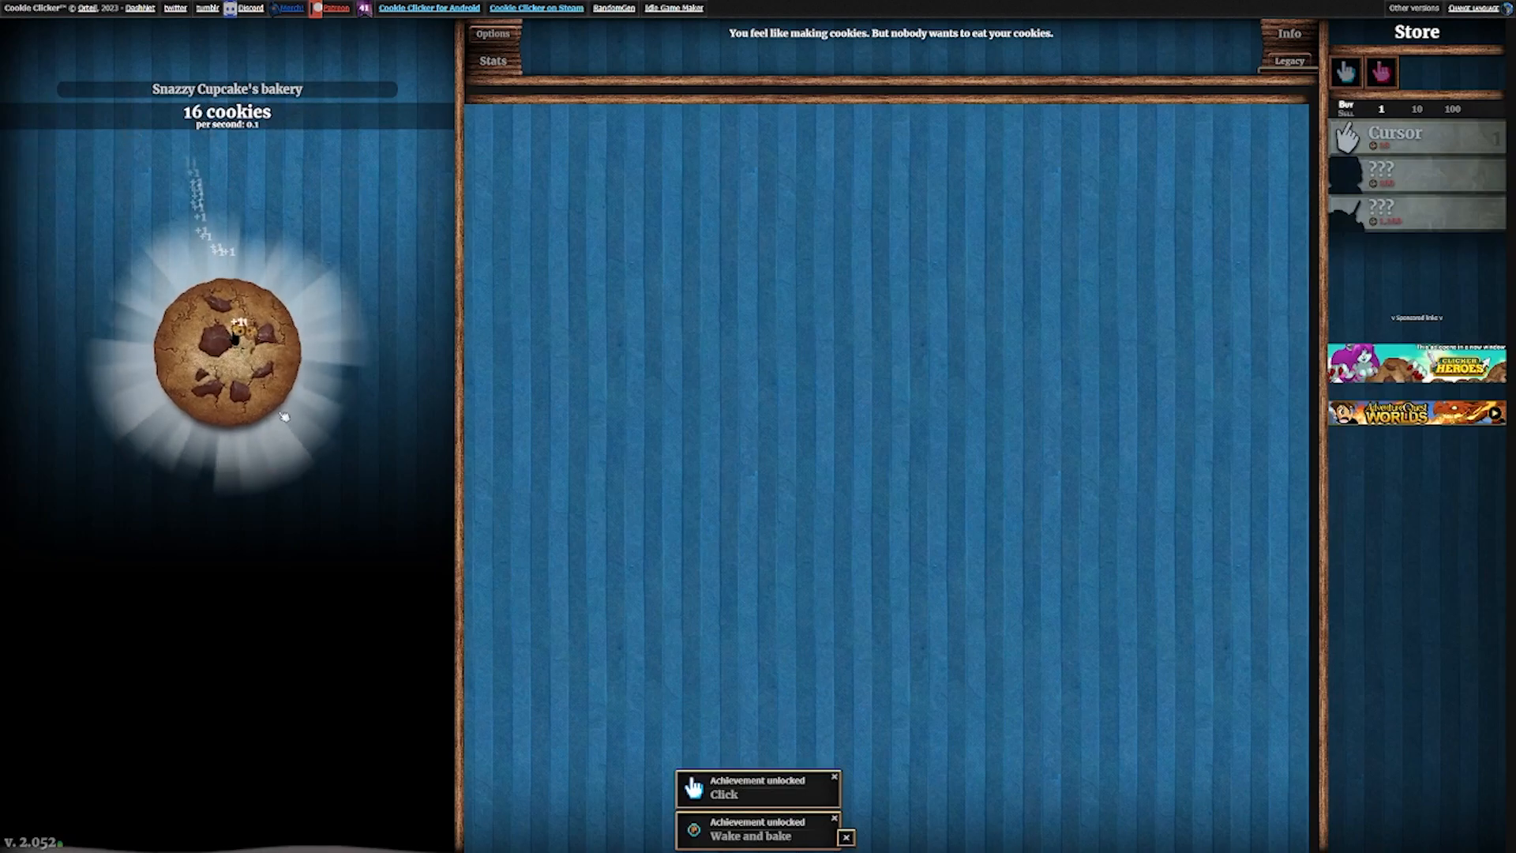
Bake enough cookies by hand on the big cookie and buy a second Cursor
click(235, 338)
click(234, 338)
click(235, 338)
click(235, 338)
click(234, 338)
click(234, 338)
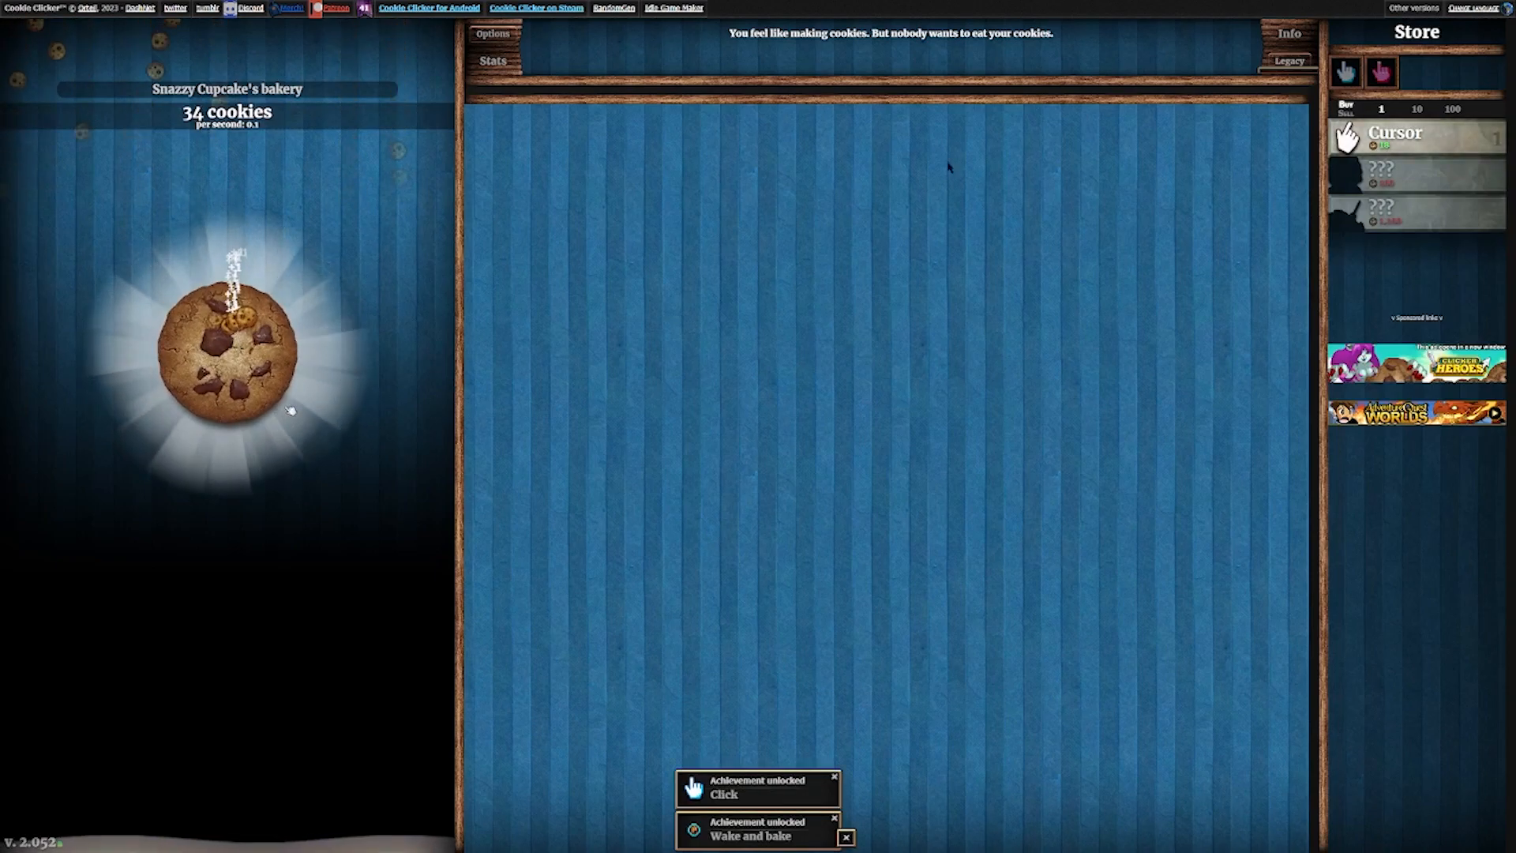
click(1394, 135)
Bake more cookies by hand and buy a third Cursor from the store
click(213, 359)
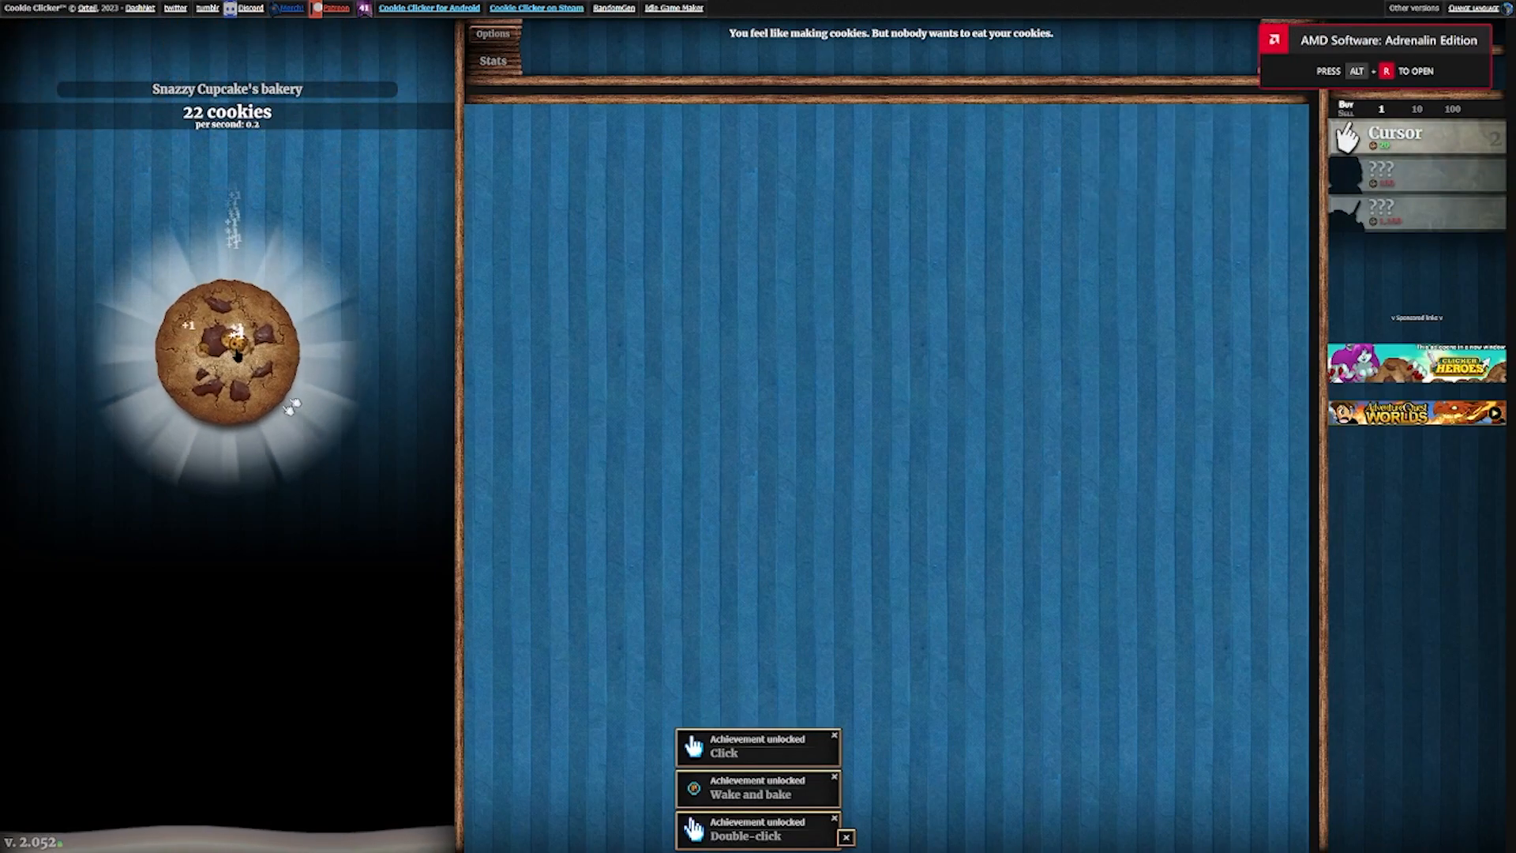
click(229, 356)
click(241, 354)
click(246, 352)
click(239, 338)
click(238, 338)
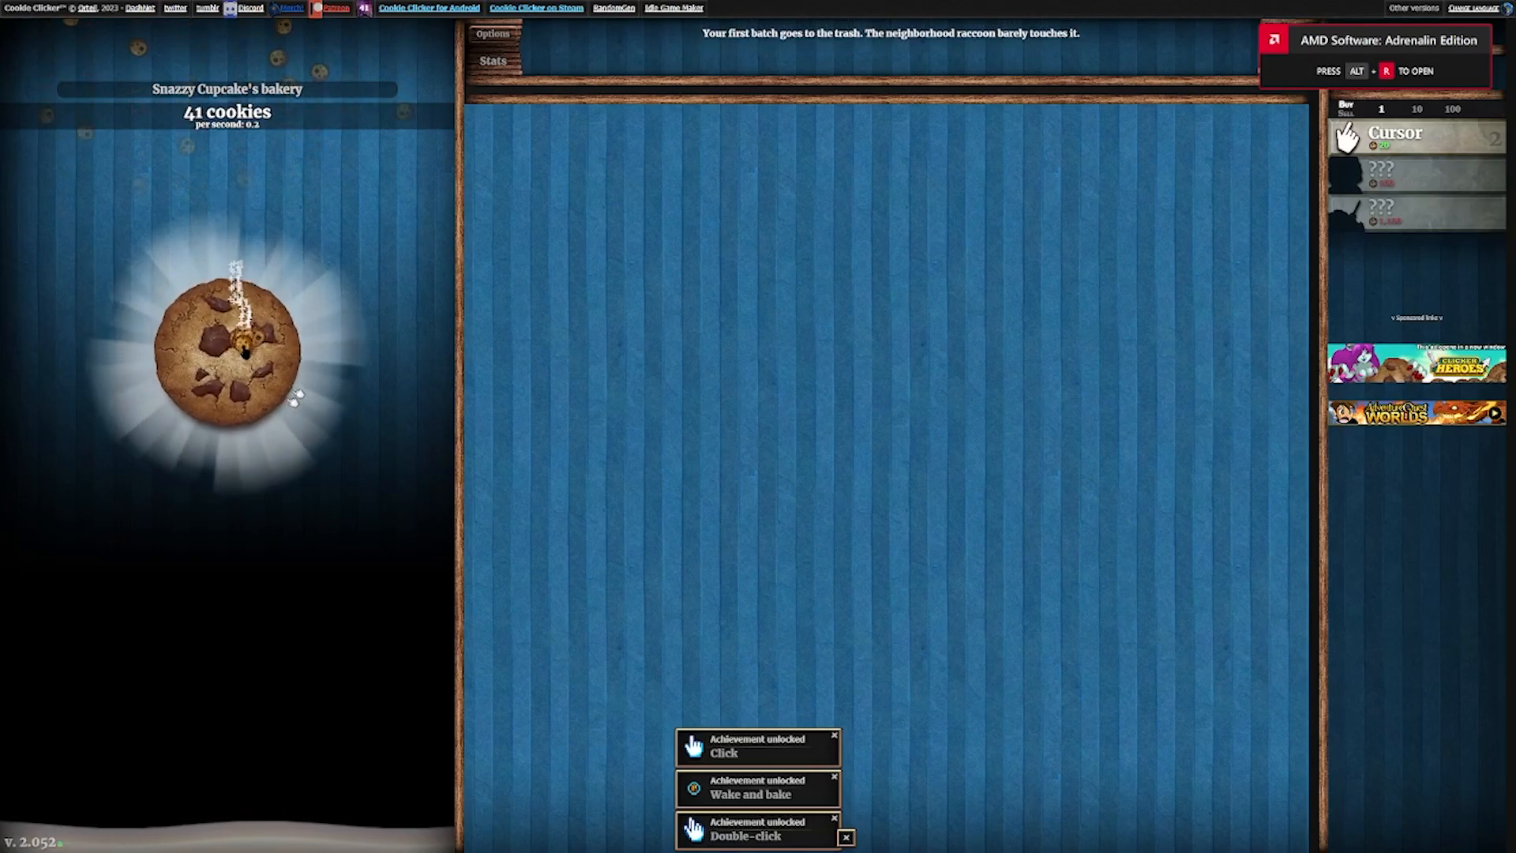
click(240, 337)
click(240, 337)
click(243, 336)
click(243, 336)
click(246, 335)
click(246, 335)
click(249, 352)
click(249, 352)
click(248, 352)
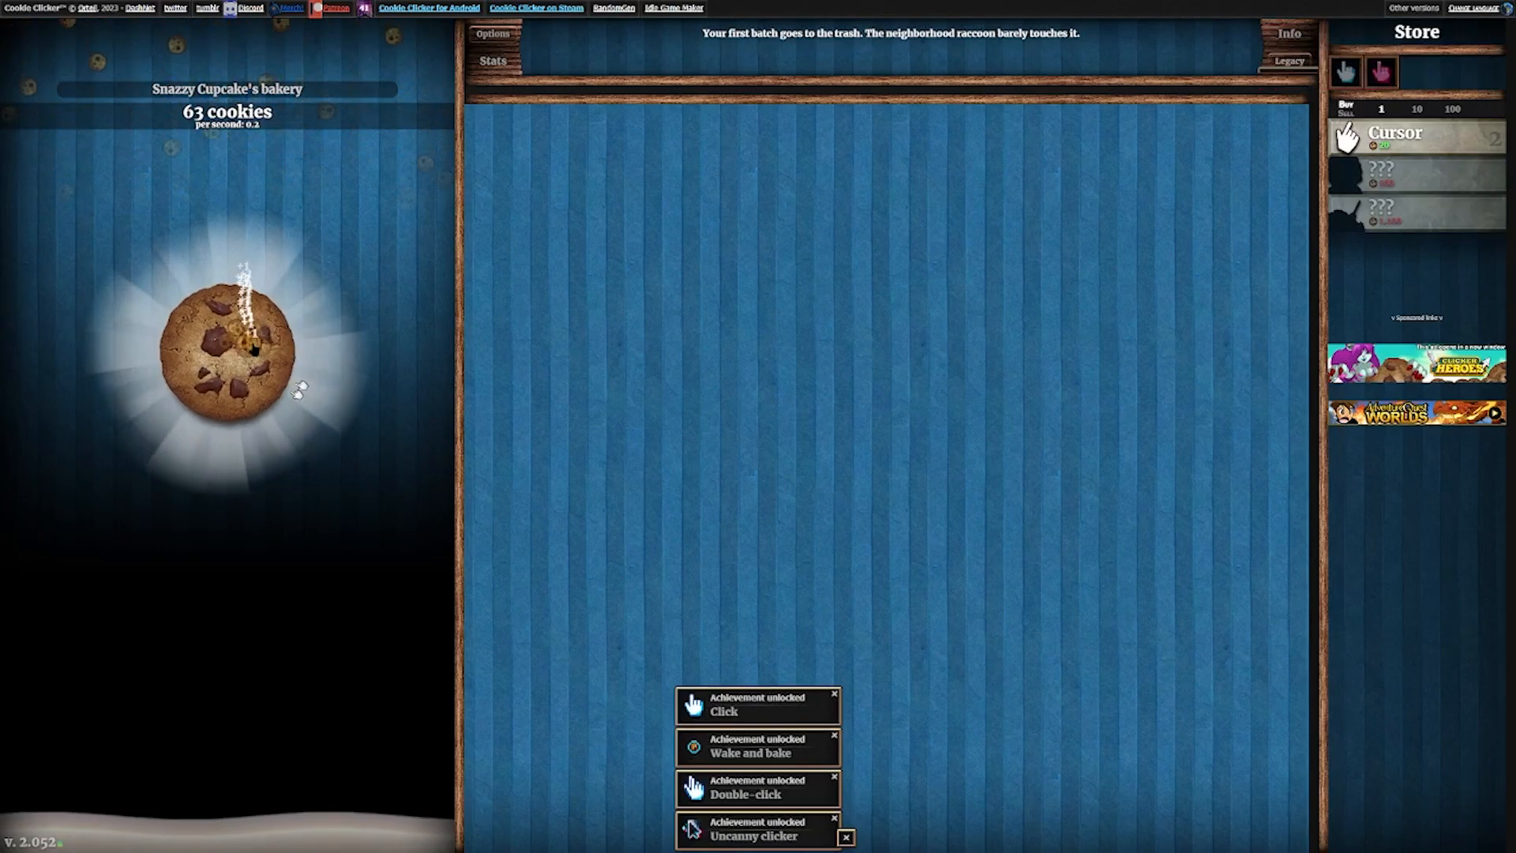
click(249, 352)
click(249, 353)
click(249, 352)
click(1393, 136)
Collect further cookies from the big cookie and buy a fourth Cursor
click(241, 372)
click(241, 371)
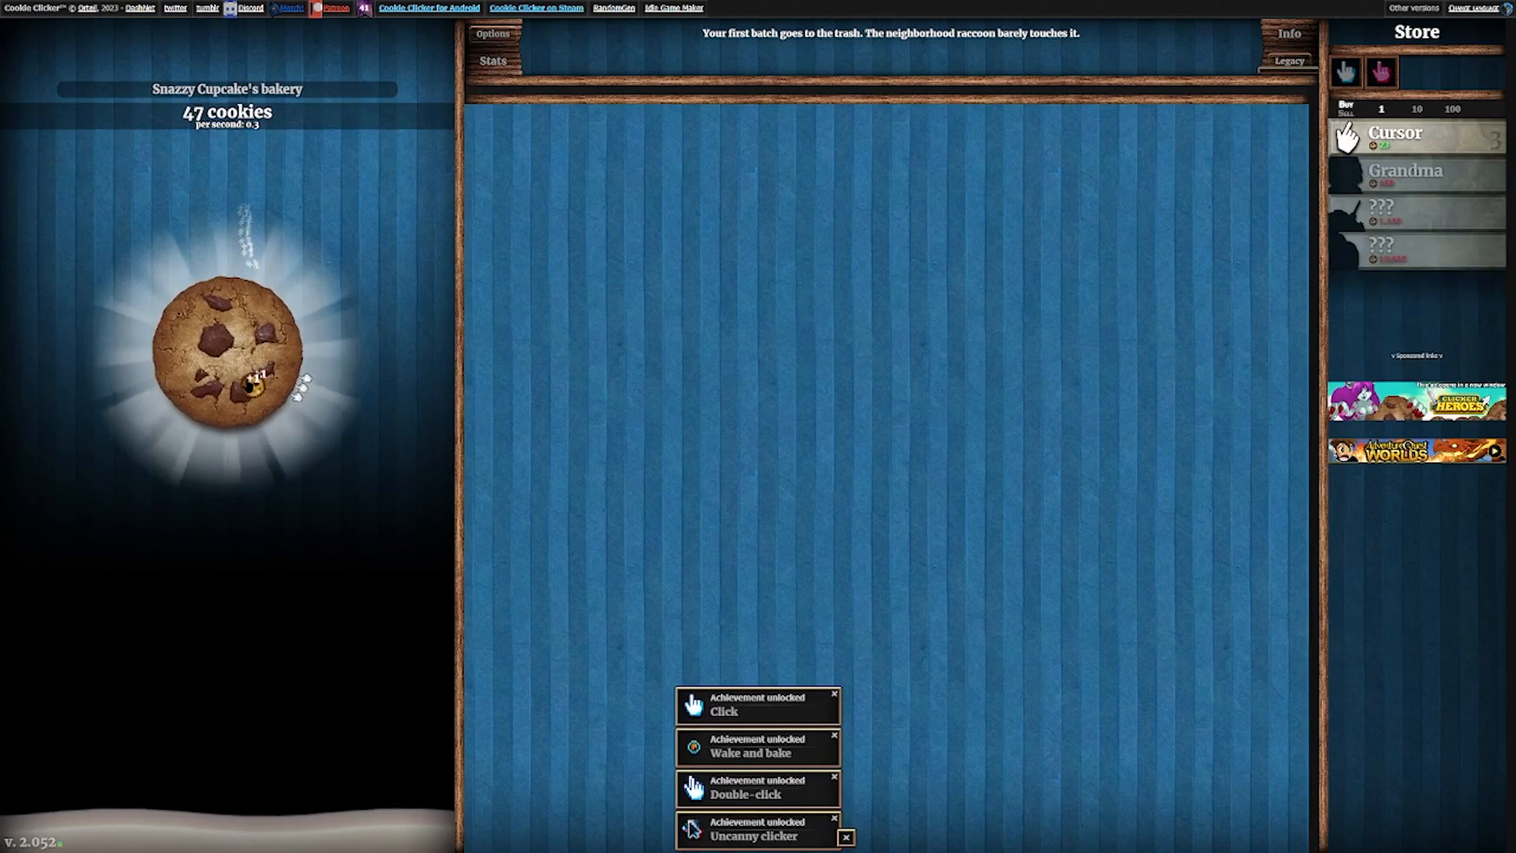
click(242, 373)
click(242, 373)
click(242, 374)
click(241, 374)
click(243, 375)
click(242, 375)
click(239, 375)
click(240, 375)
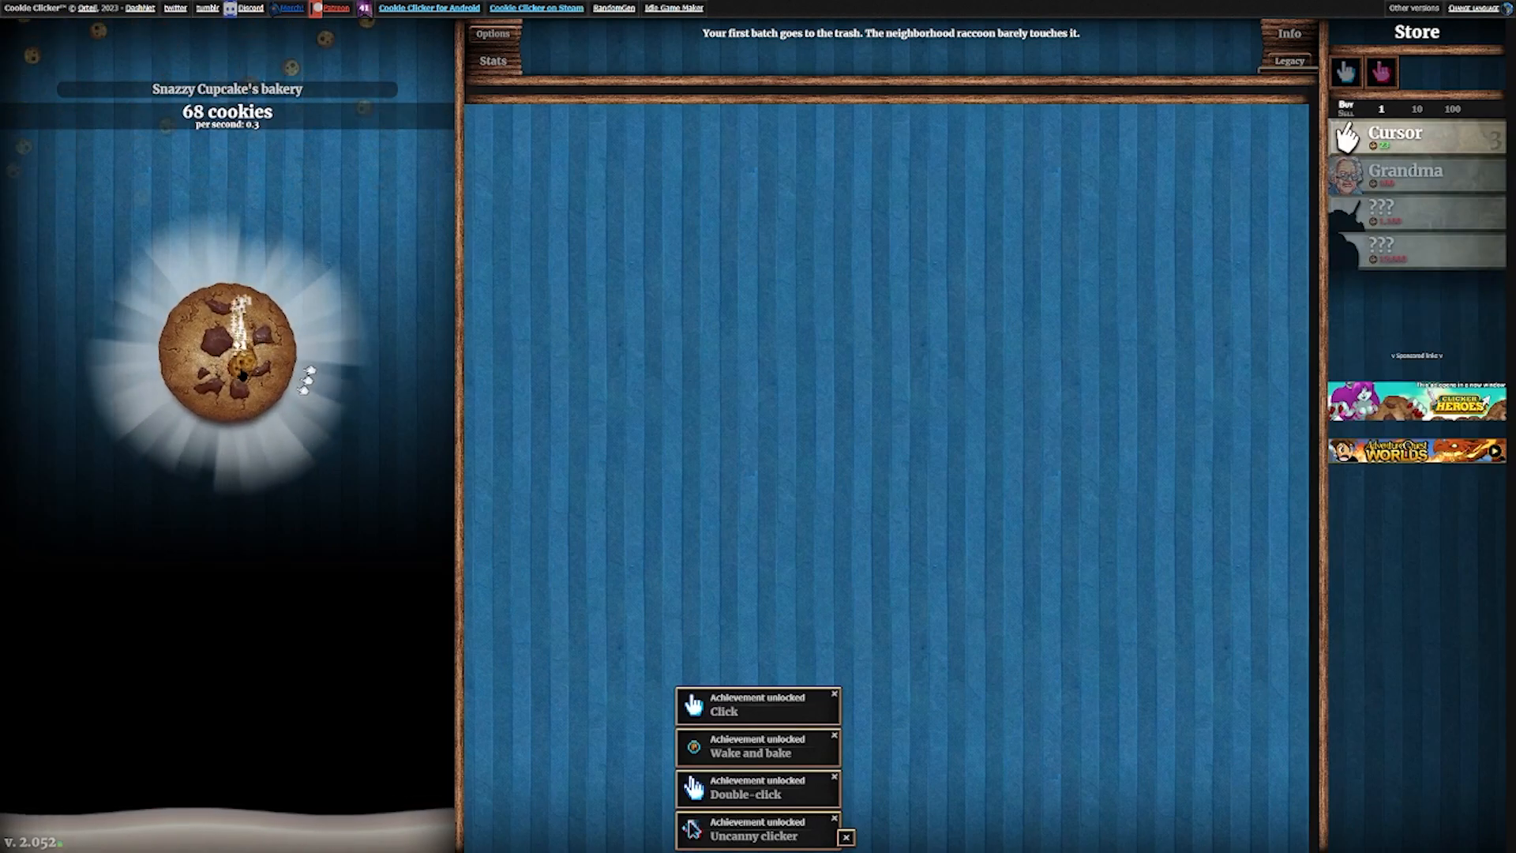
click(240, 375)
click(239, 375)
click(240, 375)
click(239, 375)
click(239, 375)
click(239, 375)
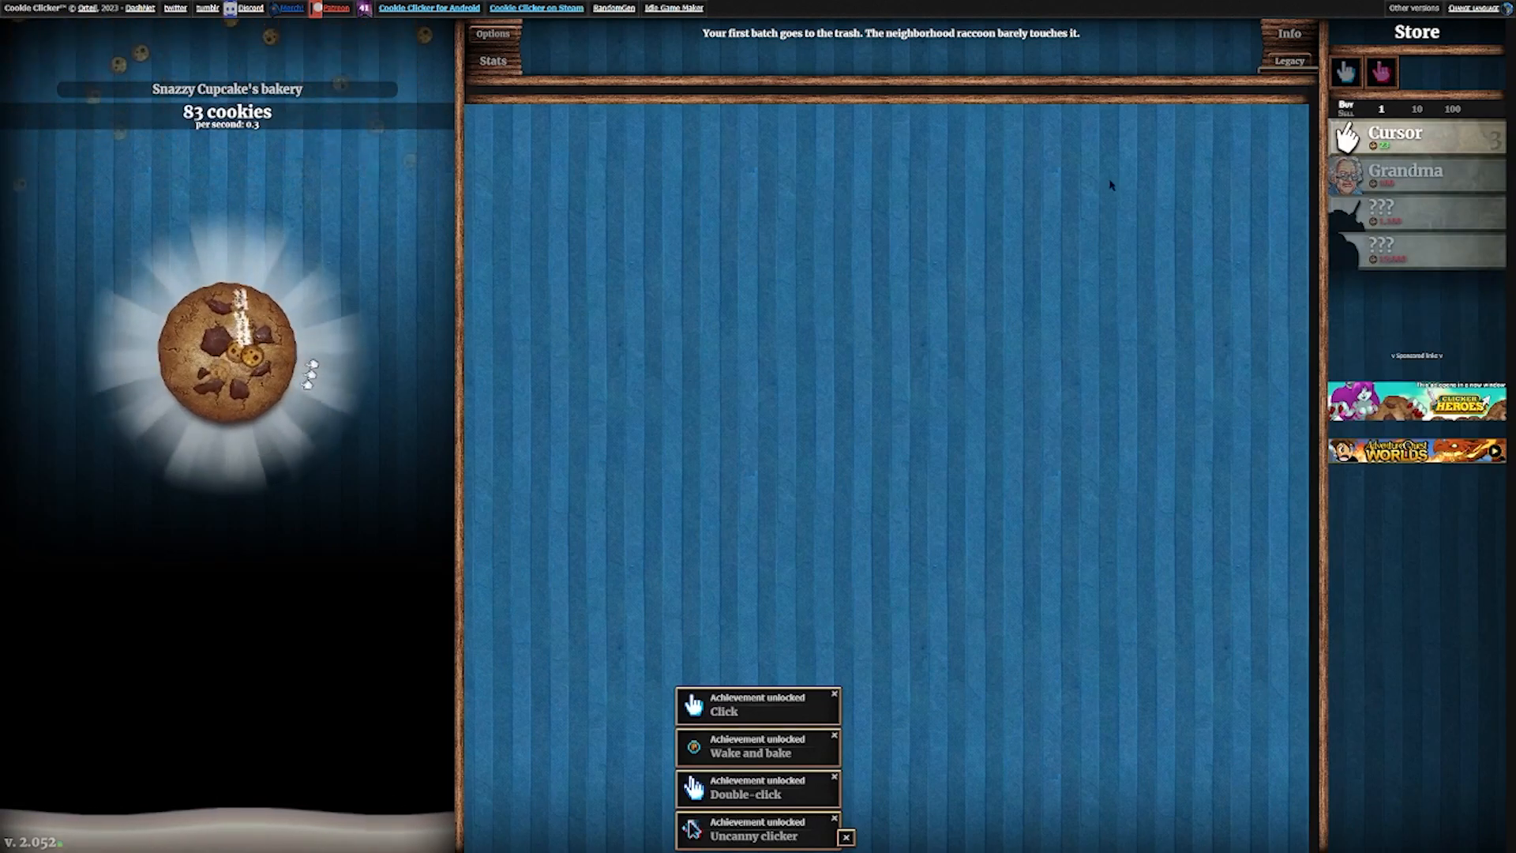
click(1394, 136)
Continue baking cookies by hand on the big cookie
click(234, 359)
click(233, 360)
click(234, 359)
click(234, 359)
click(234, 359)
click(233, 360)
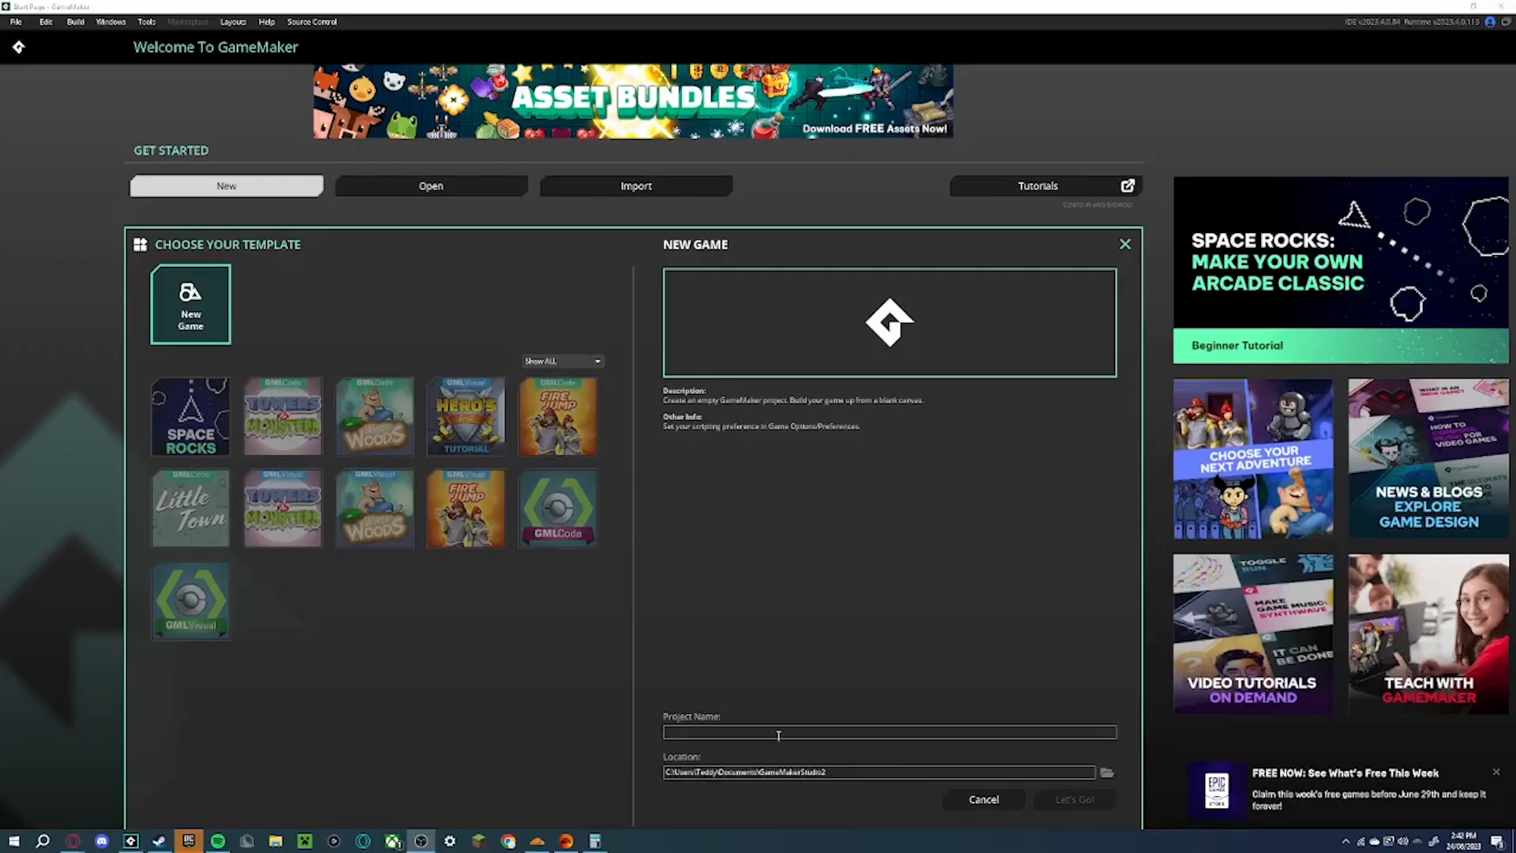
In GameMaker, name the new blank game project Donut Clicker
click(777, 733)
text(D)
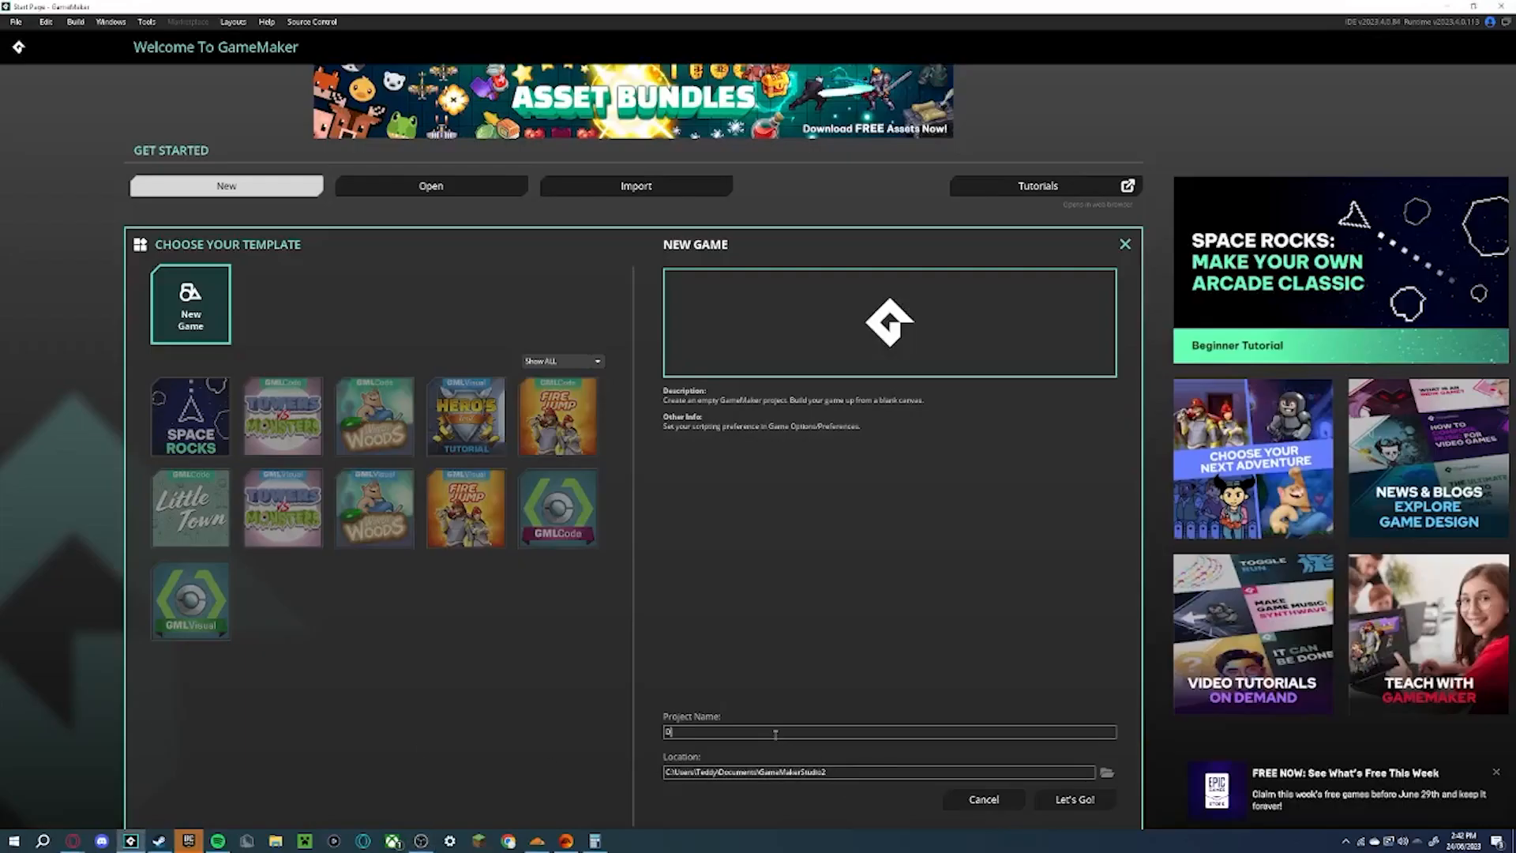
text(ons)
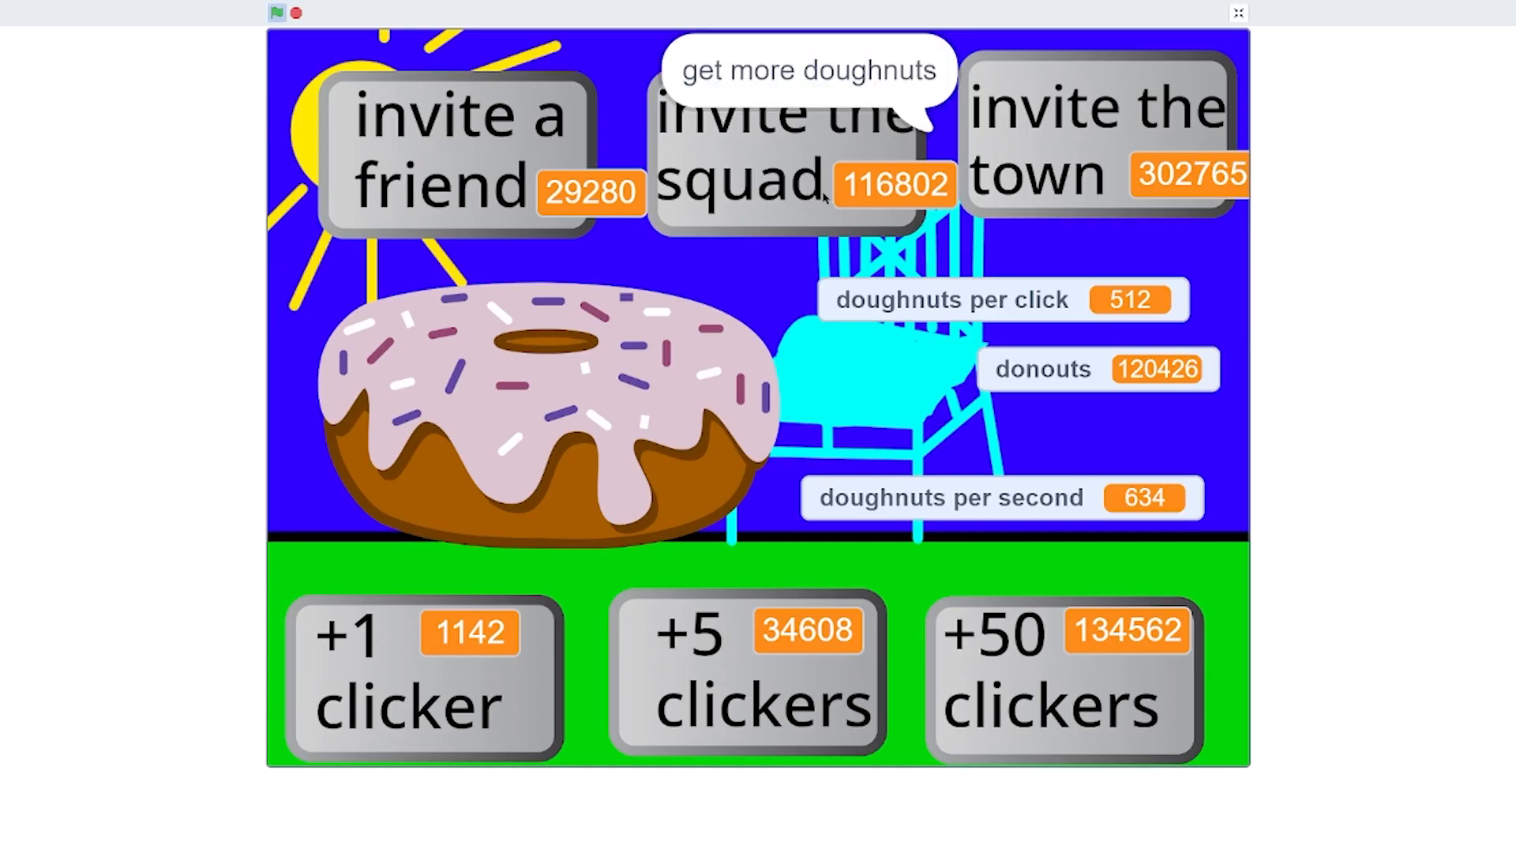
In the doughnut clicker game, buy the "invite the squad" upgrade once and the "+1 clicker" upgrade twice
click(826, 200)
click(781, 212)
click(535, 180)
click(484, 676)
click(484, 677)
click(484, 676)
click(736, 677)
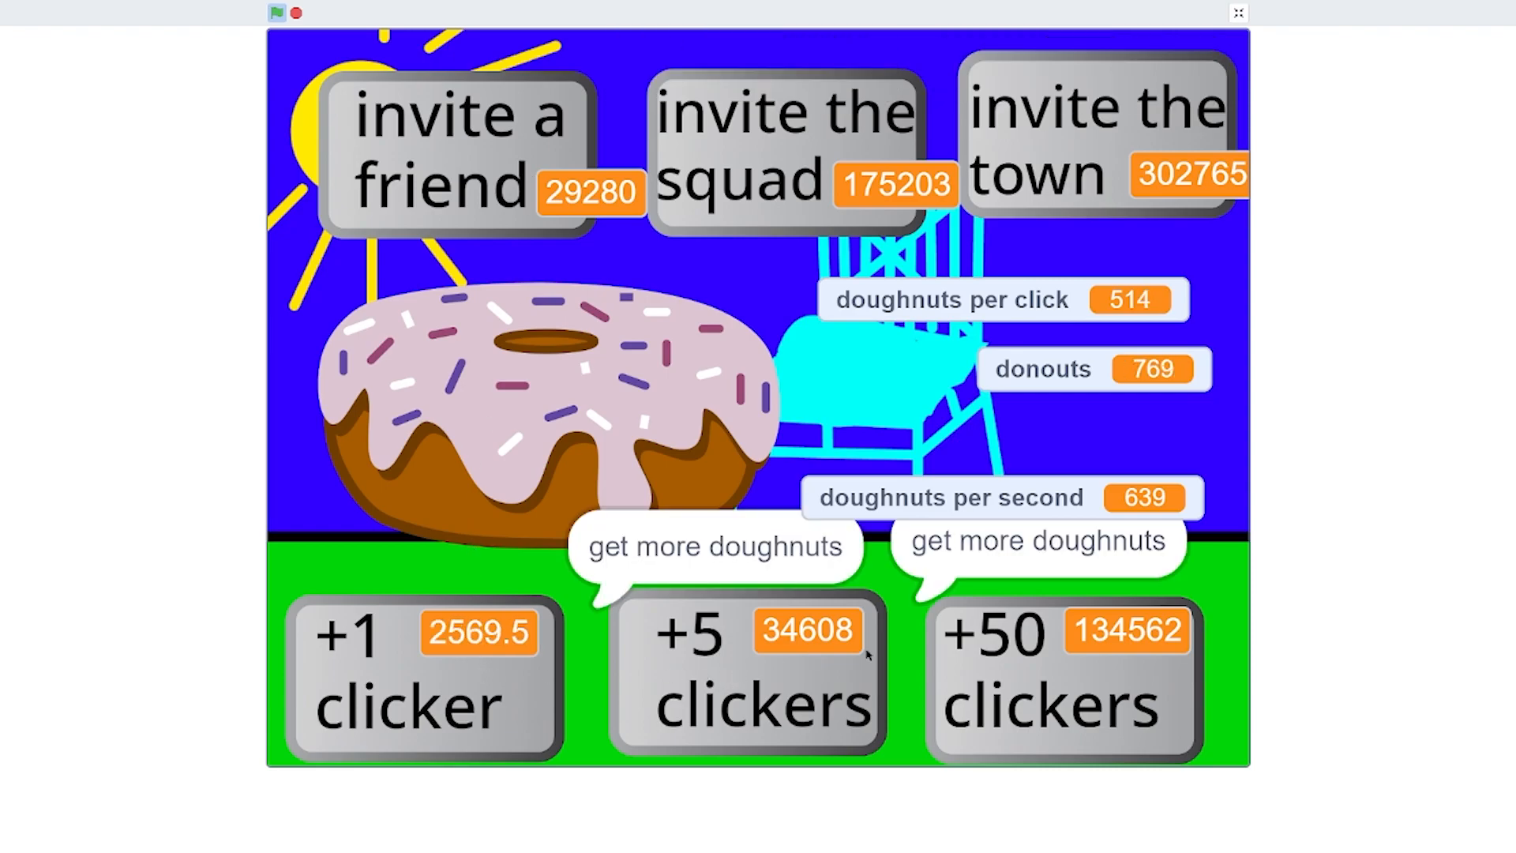
Collect doughnuts by hand on the big doughnut to save up for further upgrades
click(675, 426)
click(668, 426)
click(668, 425)
click(667, 426)
click(660, 425)
click(660, 425)
click(661, 425)
click(660, 425)
click(661, 425)
click(660, 425)
click(661, 423)
click(662, 424)
click(662, 424)
click(664, 422)
click(664, 421)
click(664, 422)
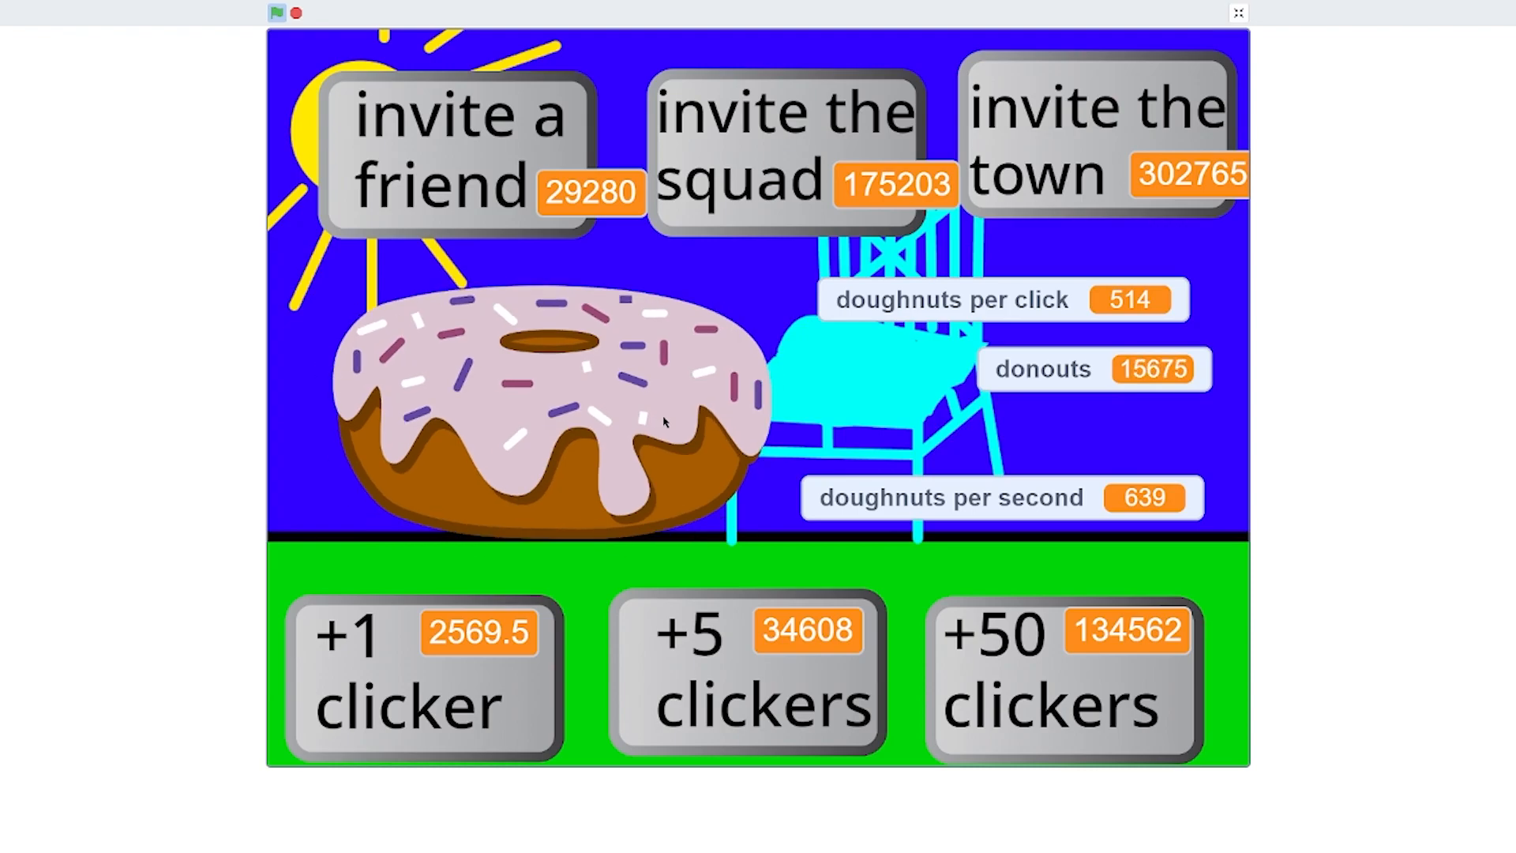
click(664, 421)
click(664, 422)
click(679, 458)
click(705, 512)
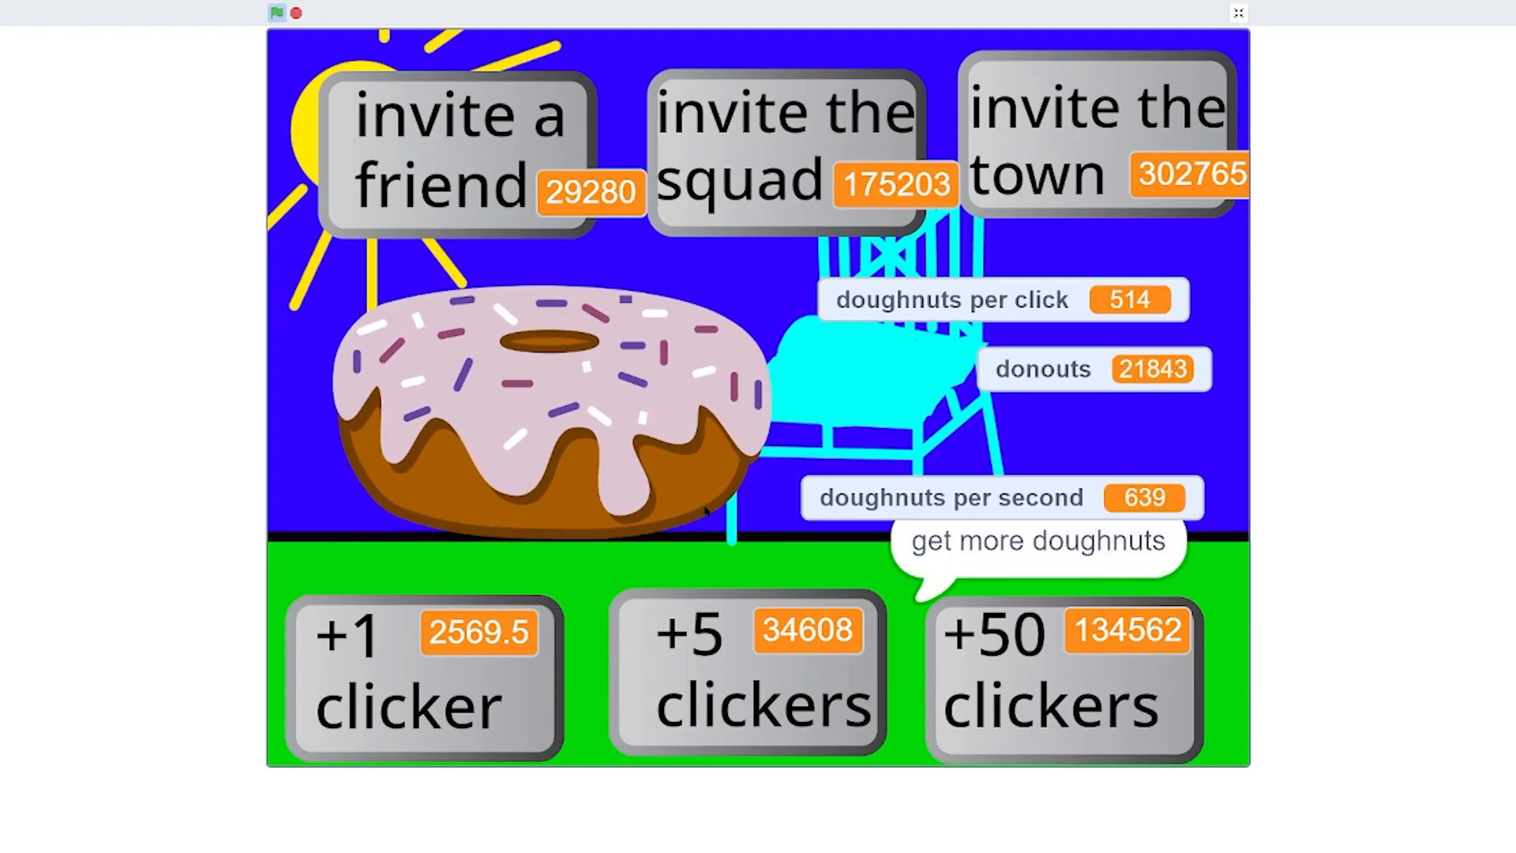
click(706, 511)
click(705, 512)
click(705, 512)
click(705, 511)
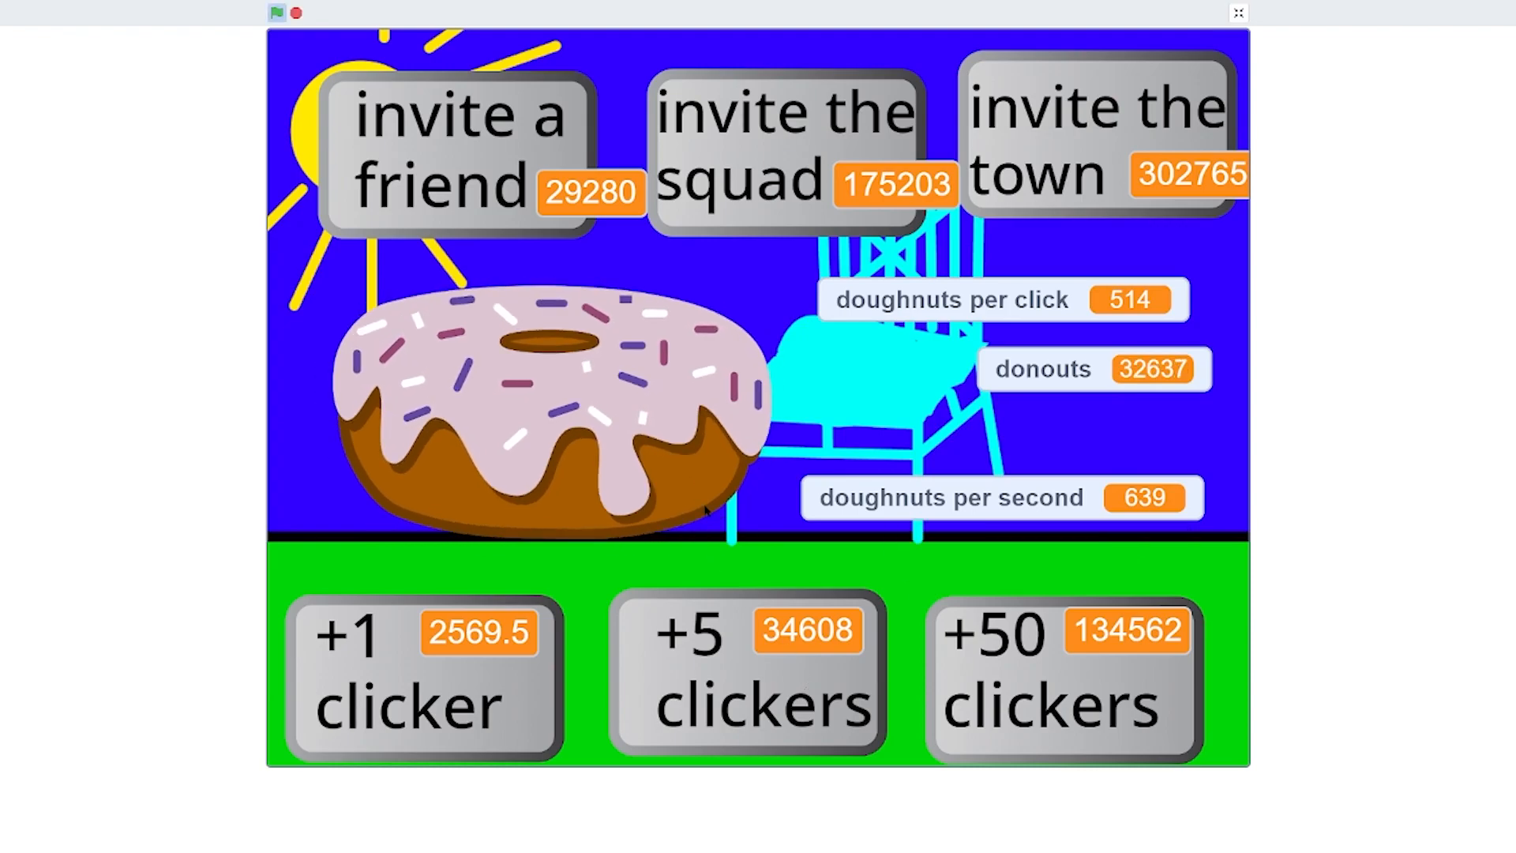
click(706, 510)
click(706, 510)
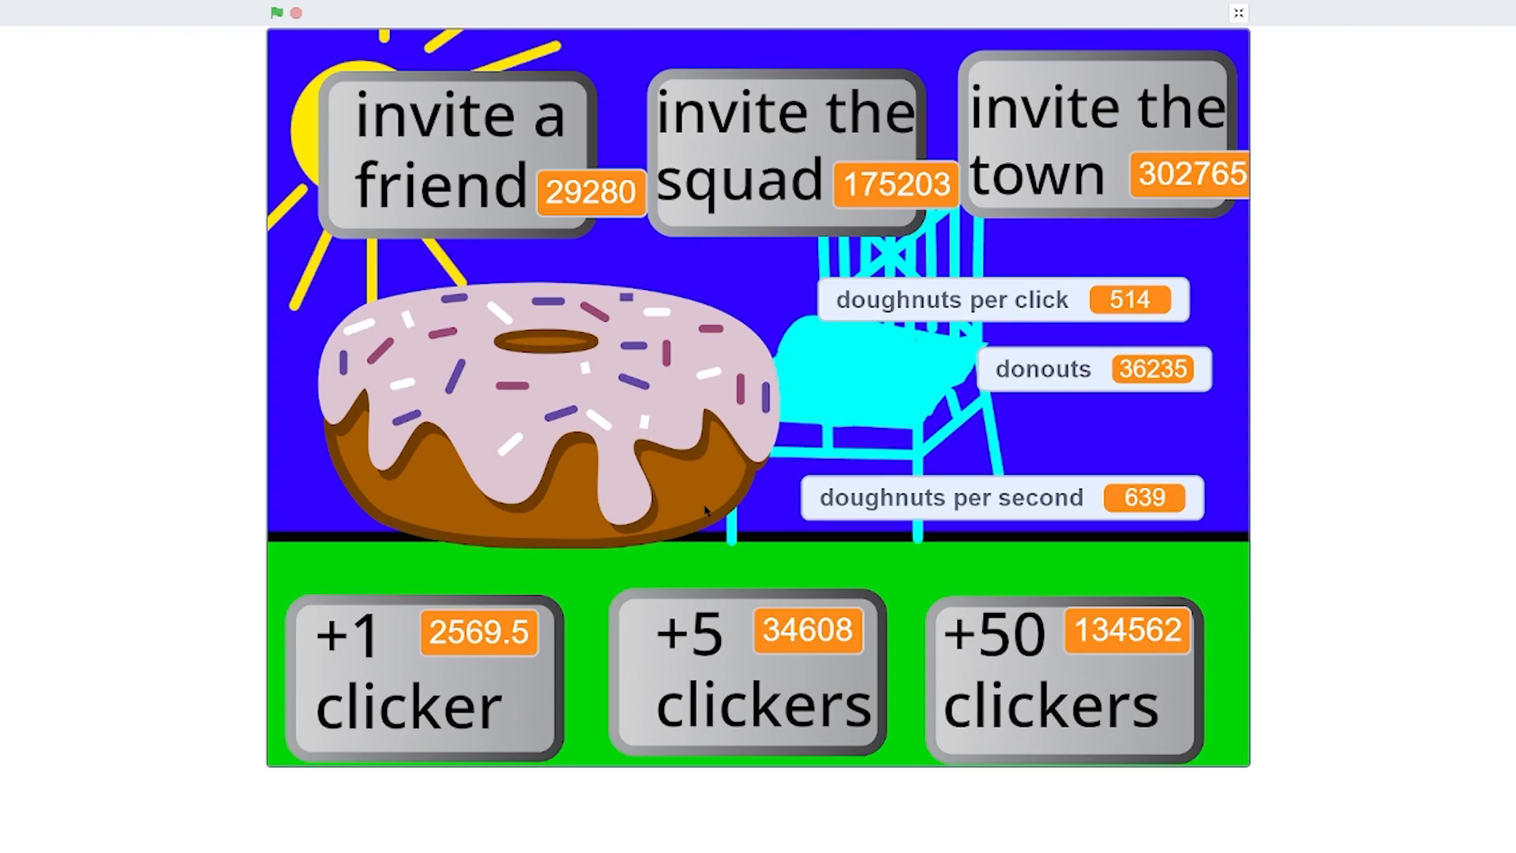
Collect more doughnuts and try to buy the "invite the town" and "invite a friend" upgrades
click(705, 508)
click(705, 509)
click(705, 508)
click(702, 503)
click(698, 500)
click(699, 499)
click(698, 499)
click(699, 499)
click(698, 499)
click(699, 499)
click(698, 499)
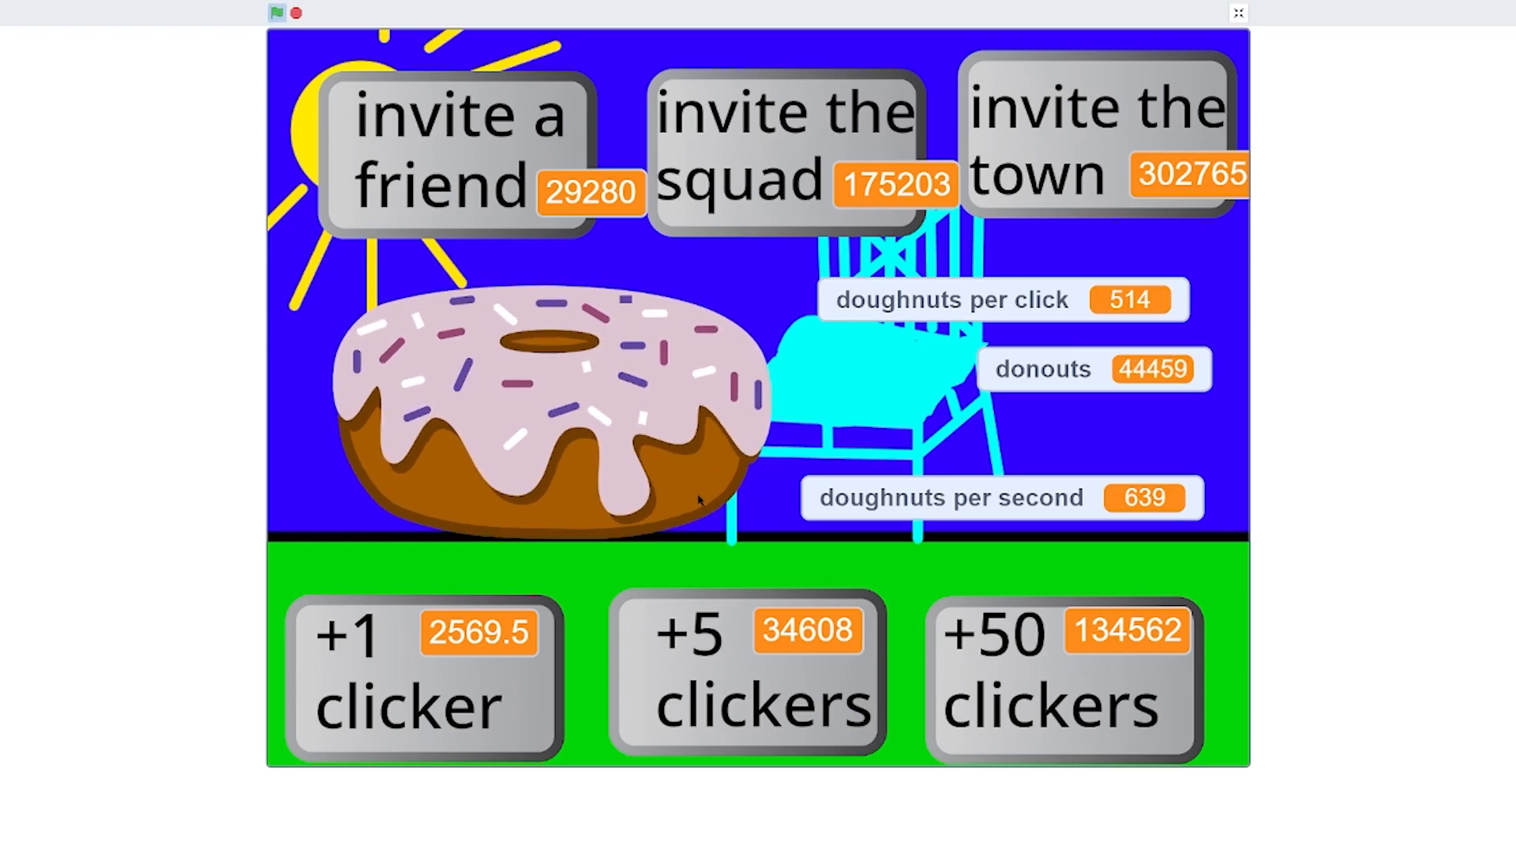
click(698, 499)
click(1041, 182)
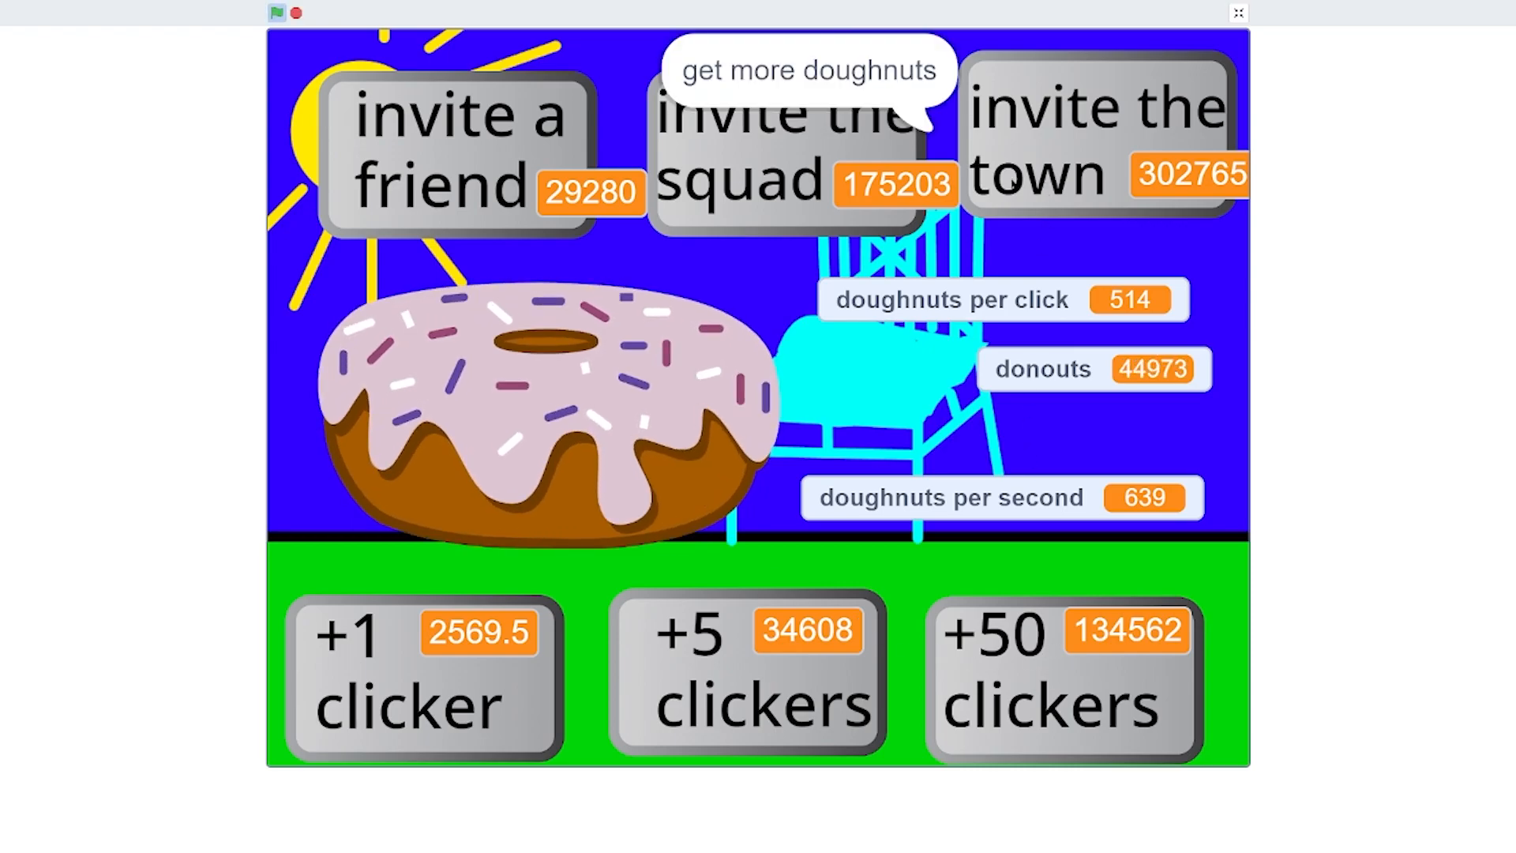
click(497, 211)
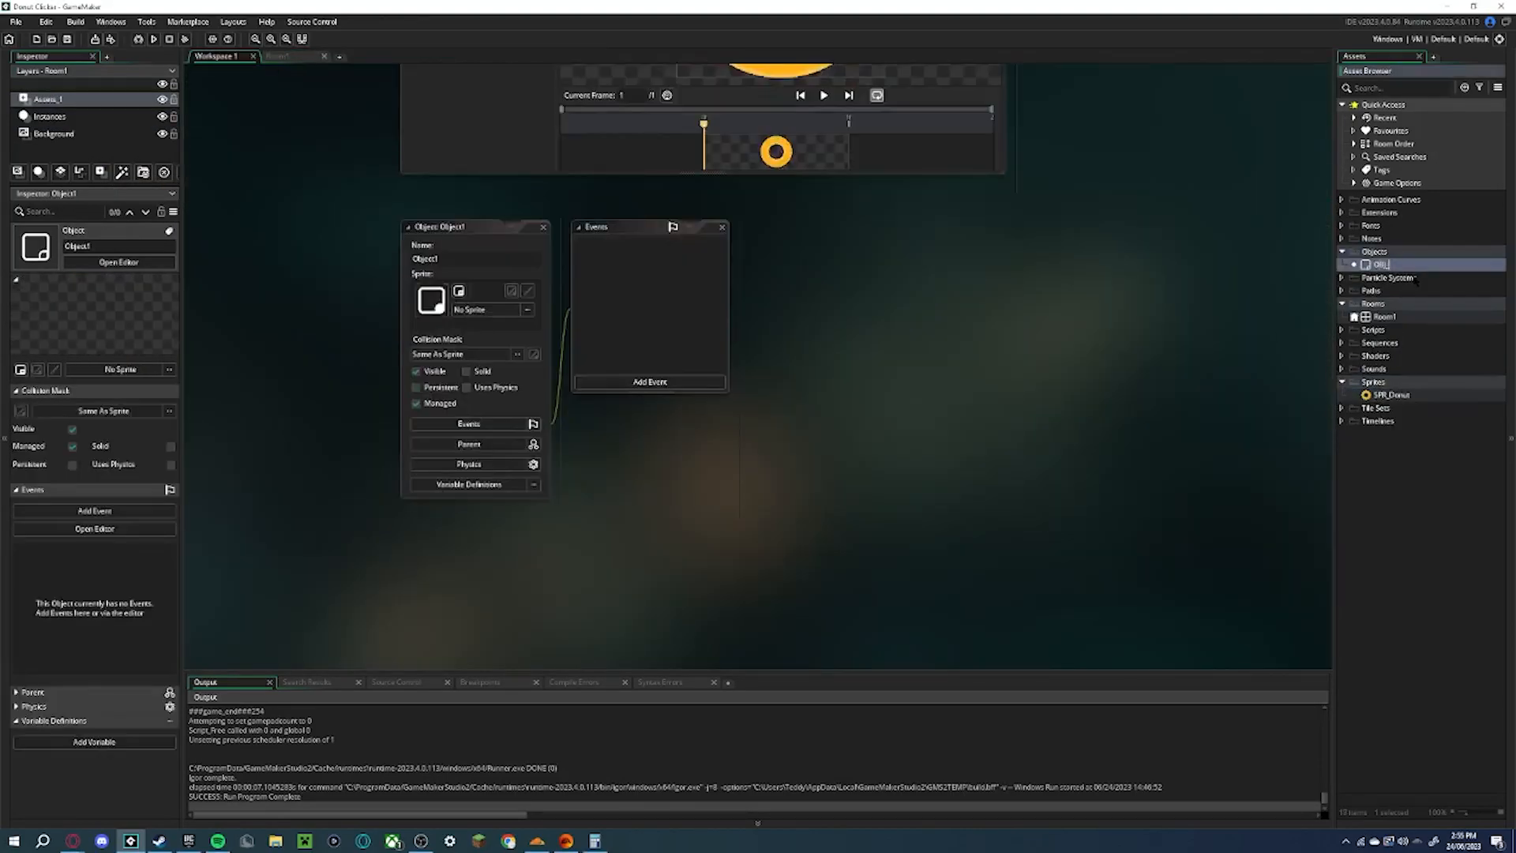
In the GameMaker project, name the new object OBJ_Donut and create another object named OBJ_Manager
key(Return)
right_click(1393, 253)
mouse_move(1374, 258)
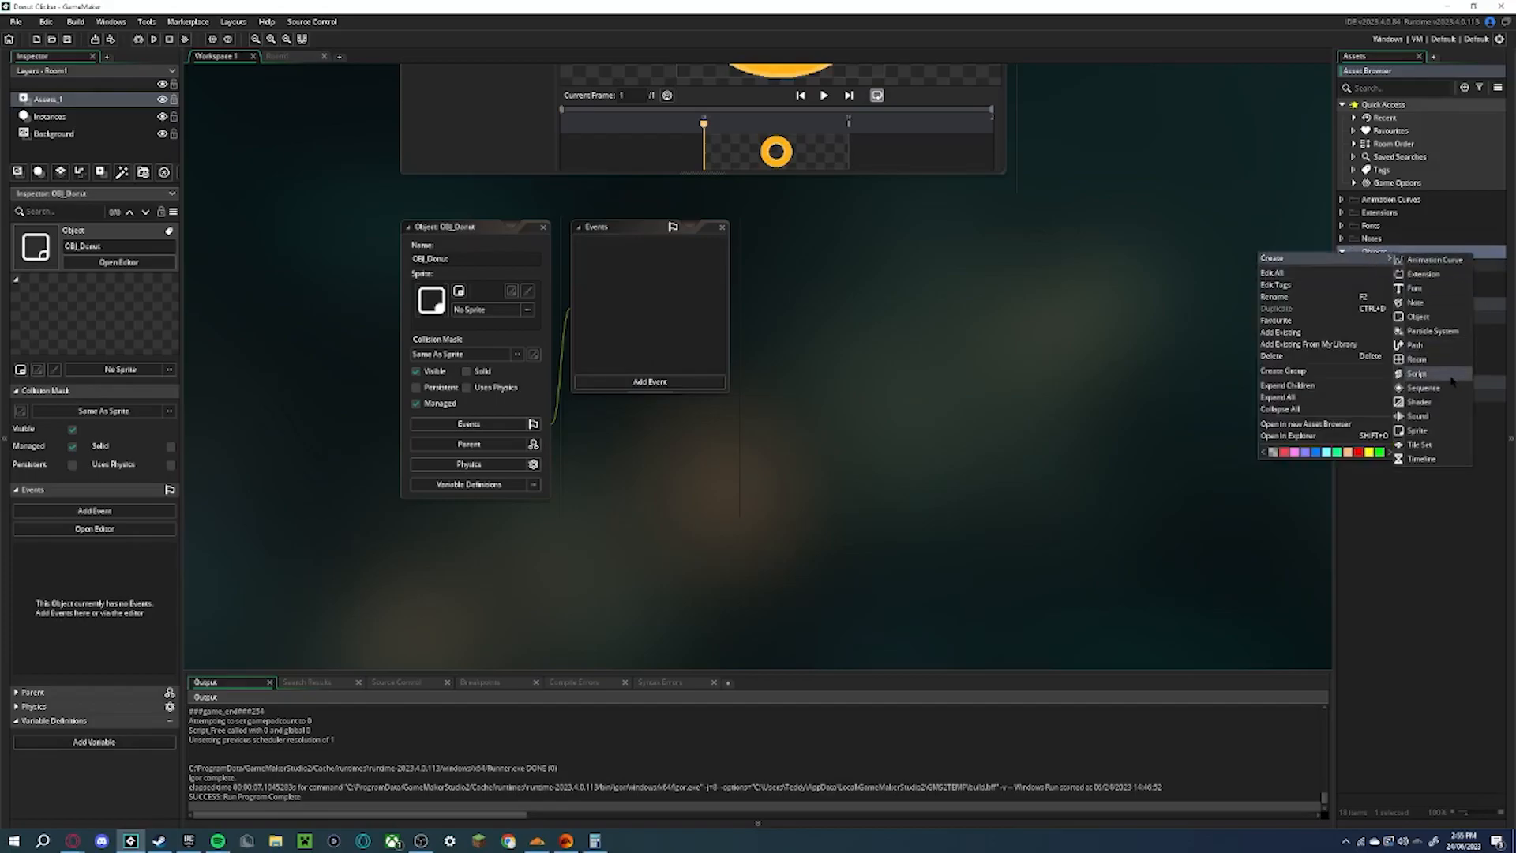
click(1421, 317)
text(OBJ_Manager)
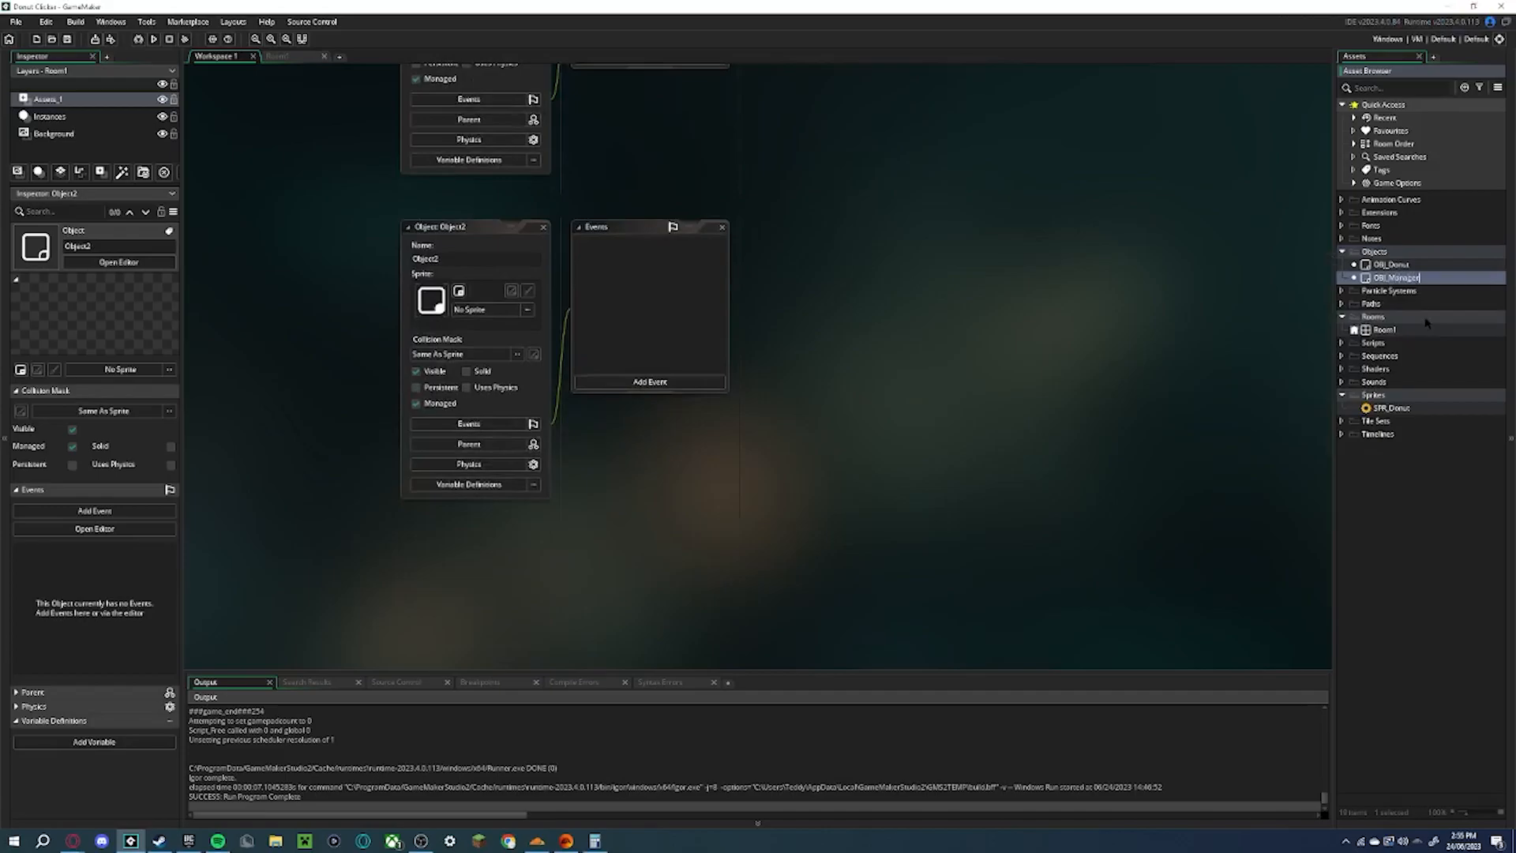
key(Return)
Add a Game Start event to OBJ_Manager and begin its code with ini_open("Save.ini")
click(712, 380)
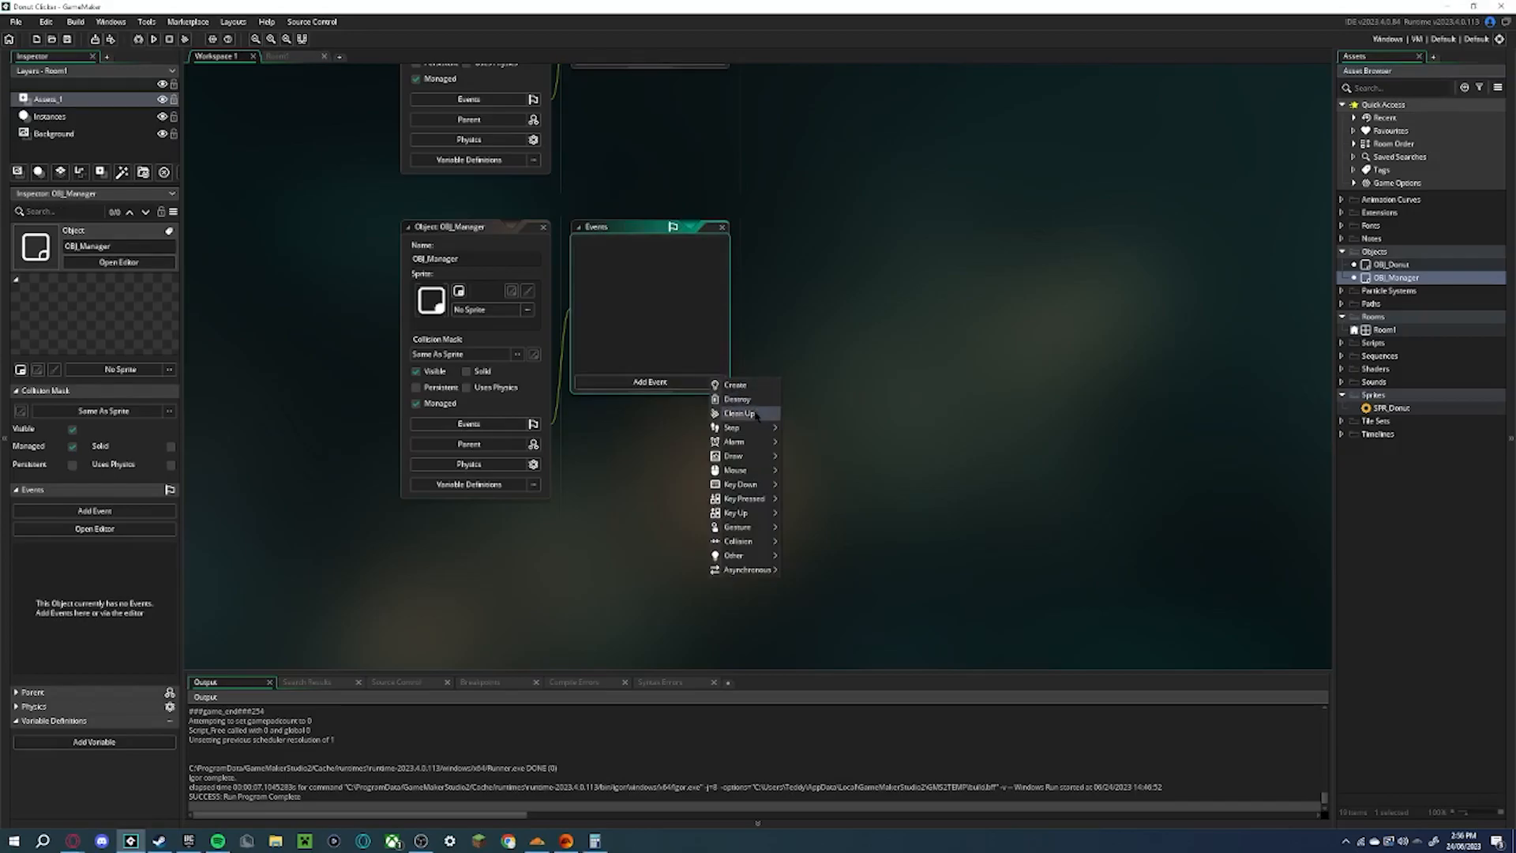
mouse_move(760, 555)
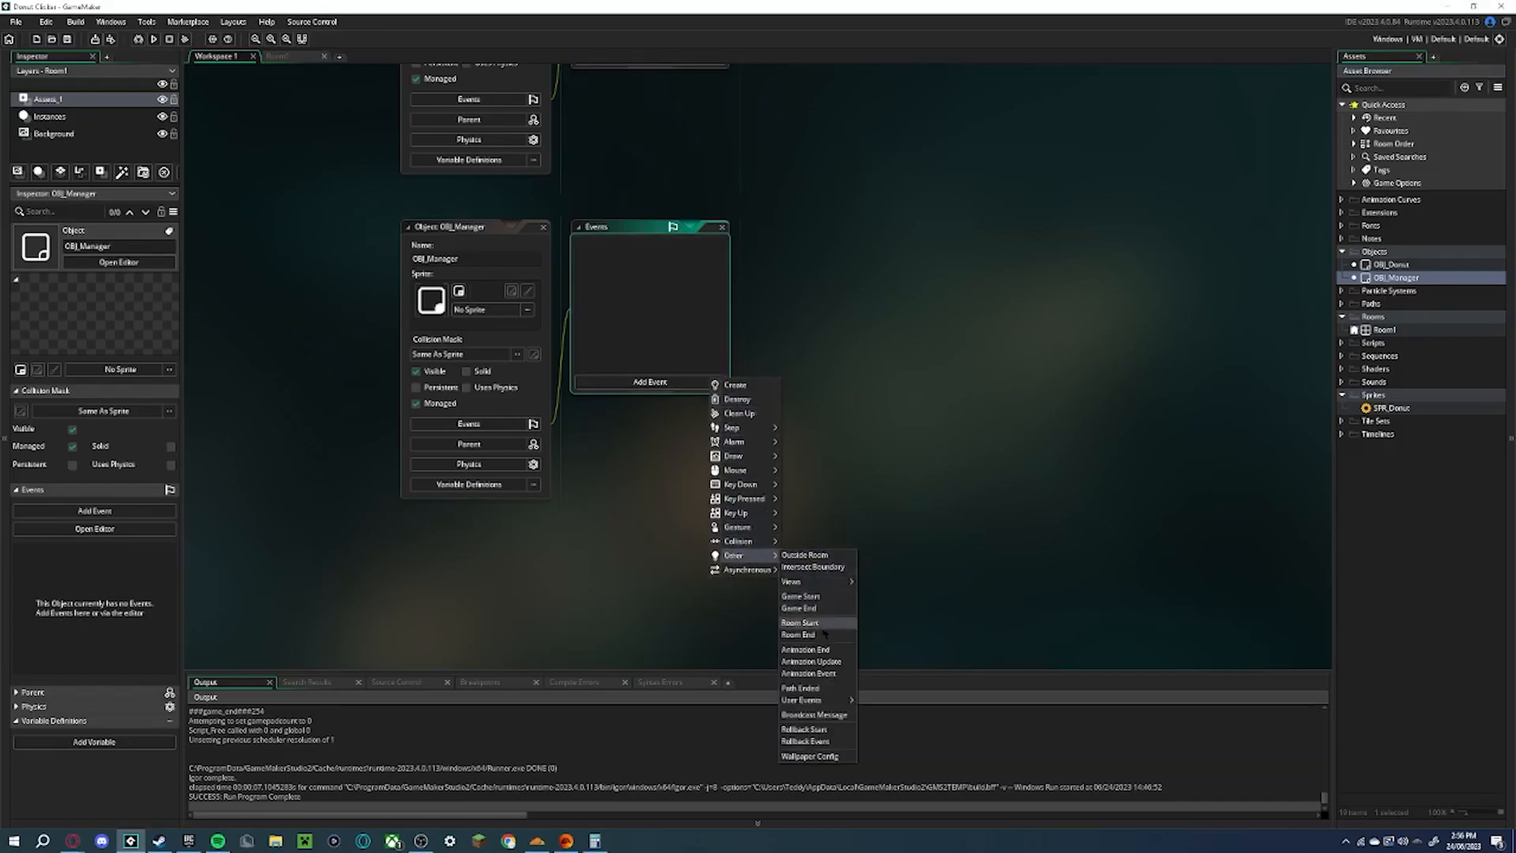
click(800, 596)
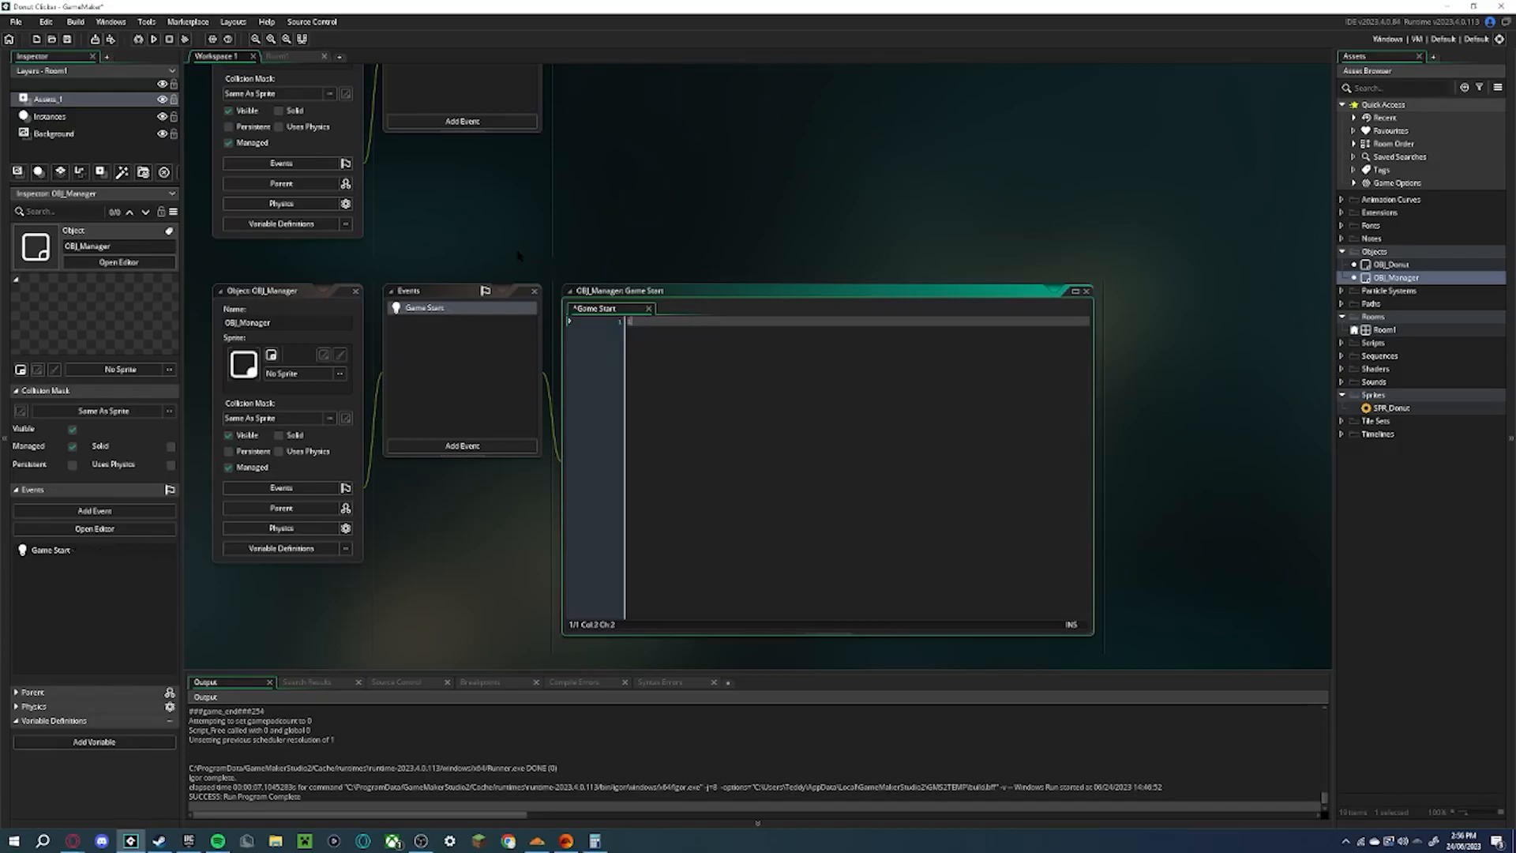
text(ini)
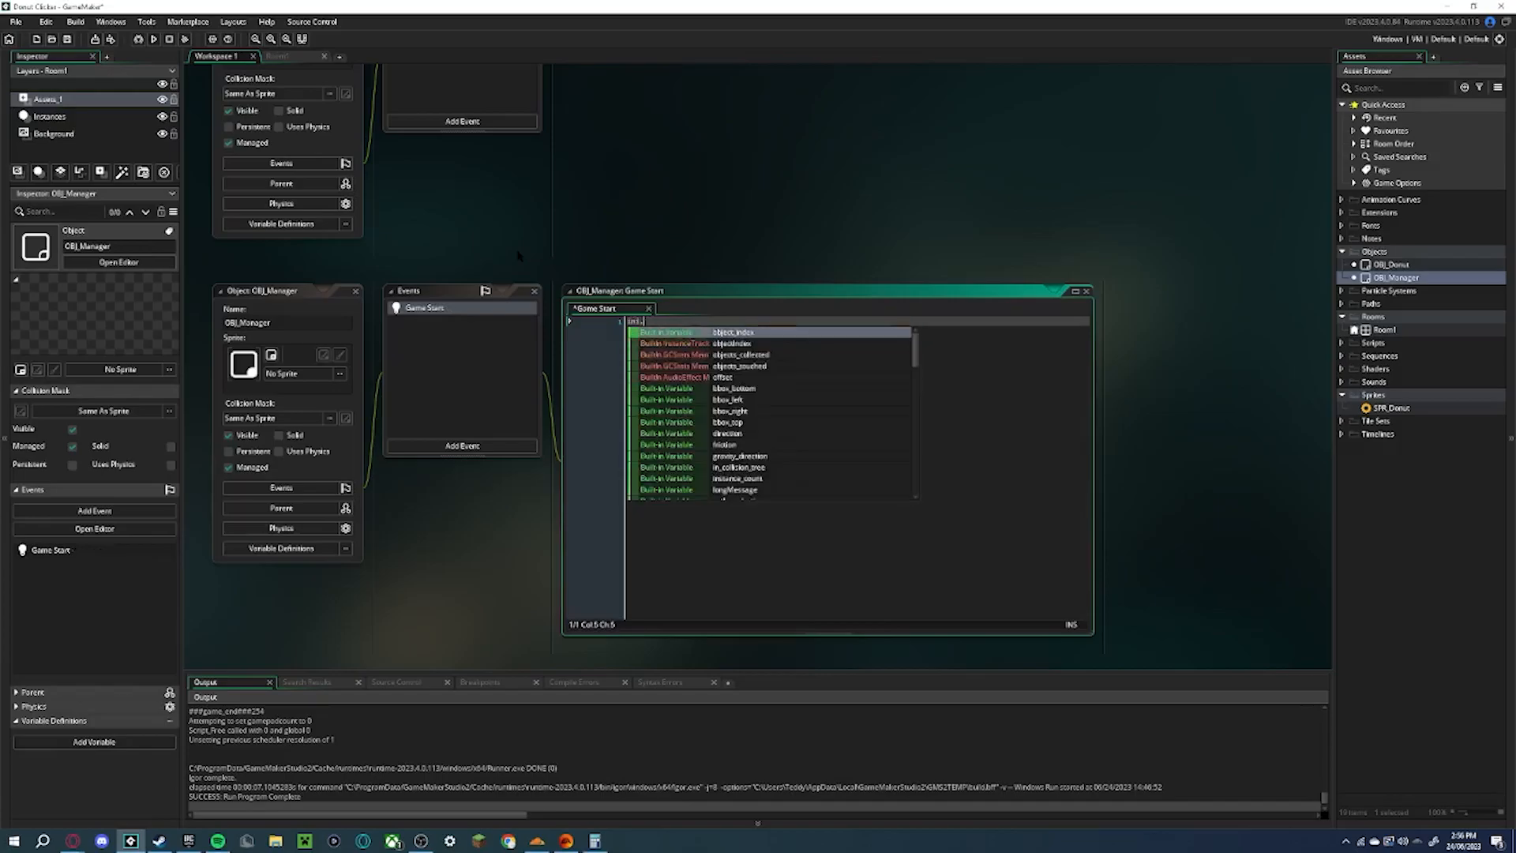
text(_op)
key(Return)
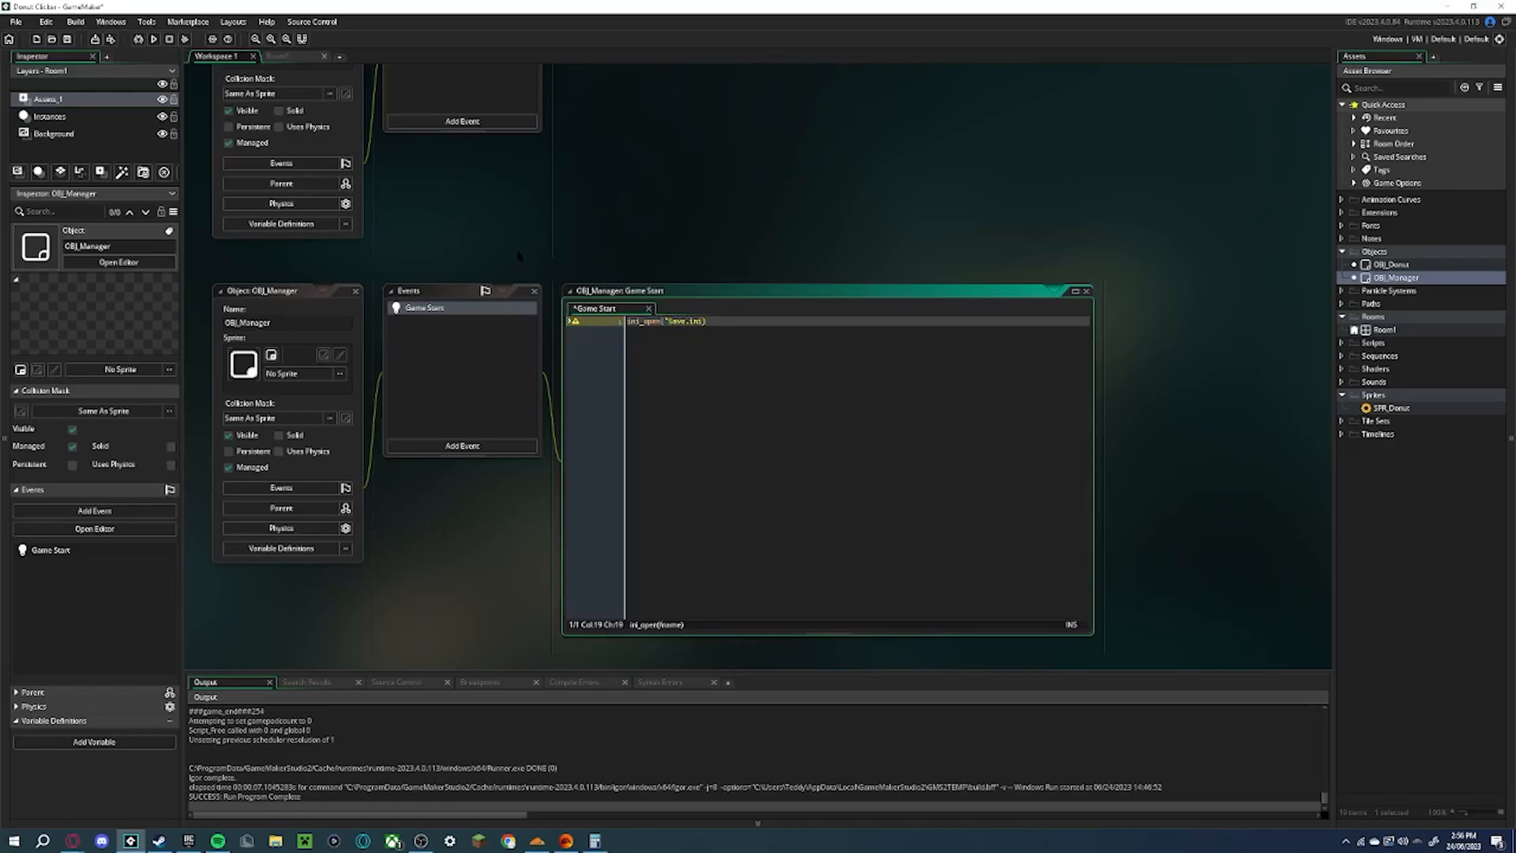
text())
key(Return)
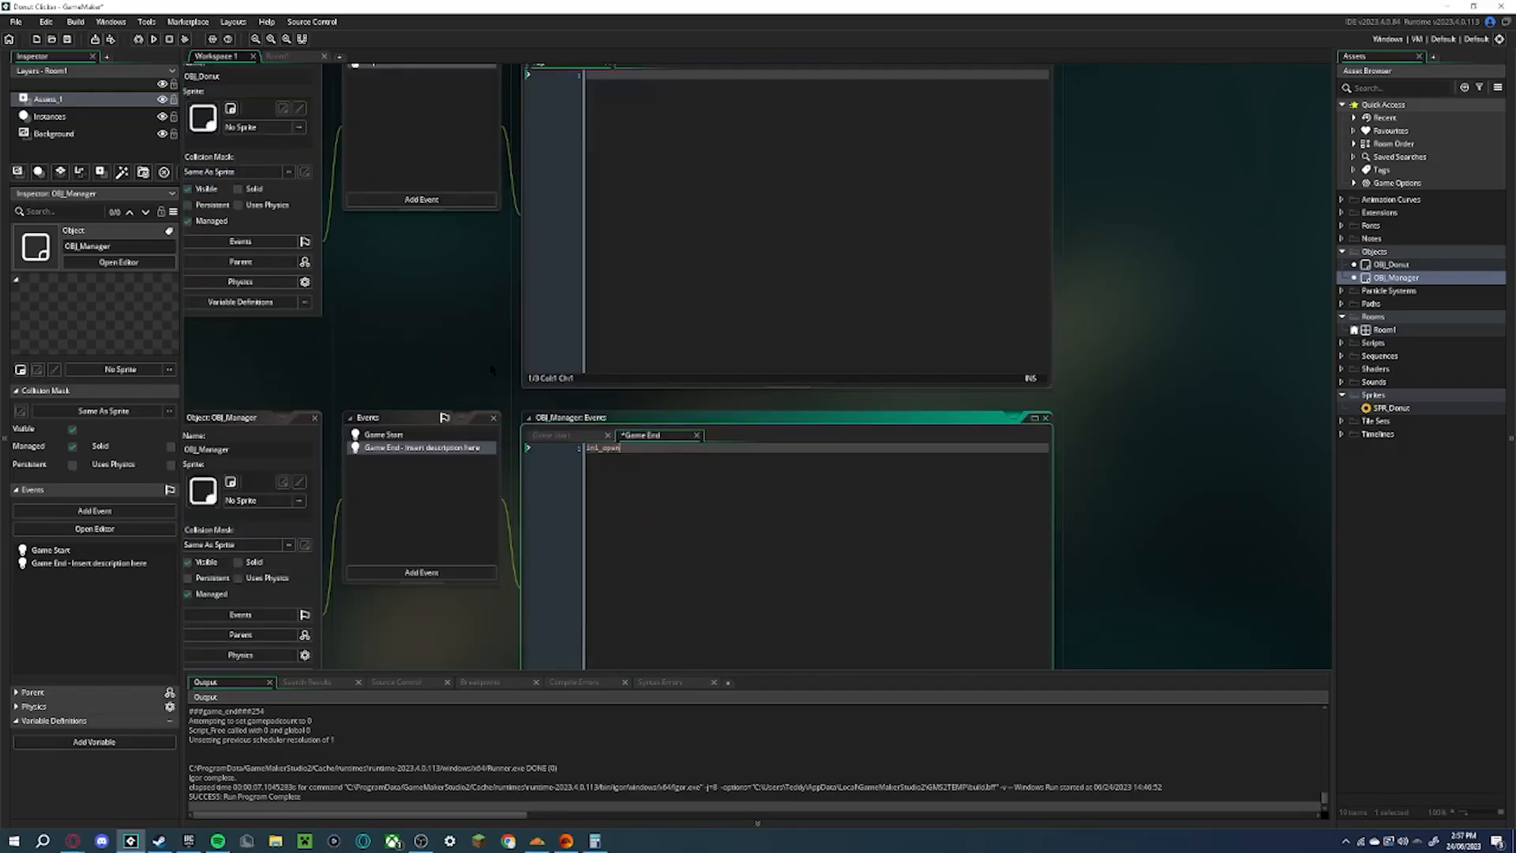
In OBJ_Manager's Game End event, write code that opens "Save.ini", writes donuts to "Info", "Donuts" with ini_write_real, and closes the file
text(ini_open())
key(Return)
key(Return)
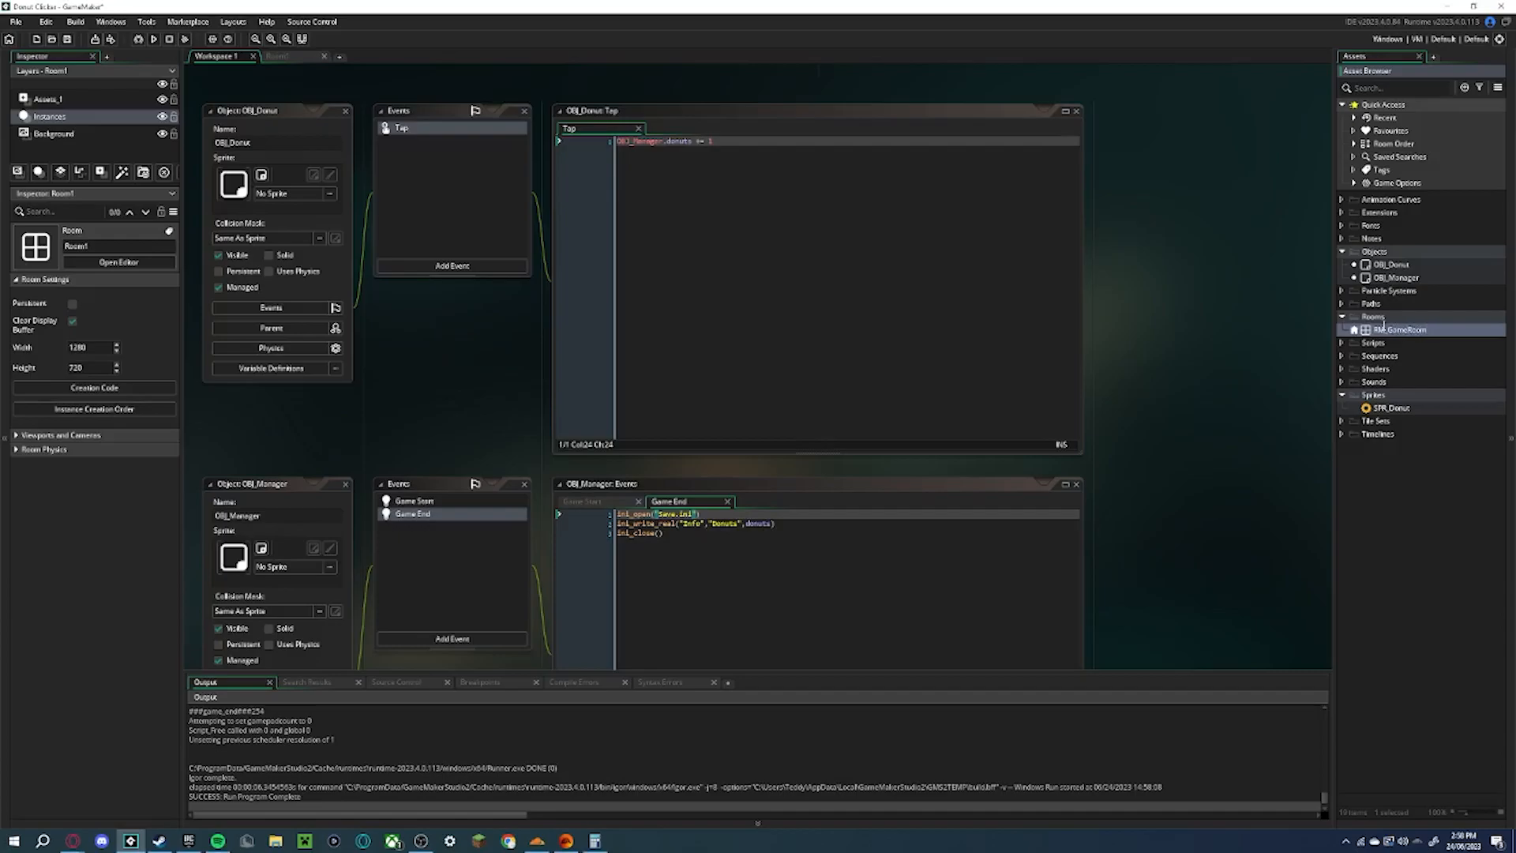
Place an instance of OBJ_Donut in the RM_GameRoom room
drag(1394, 266, 450, 318)
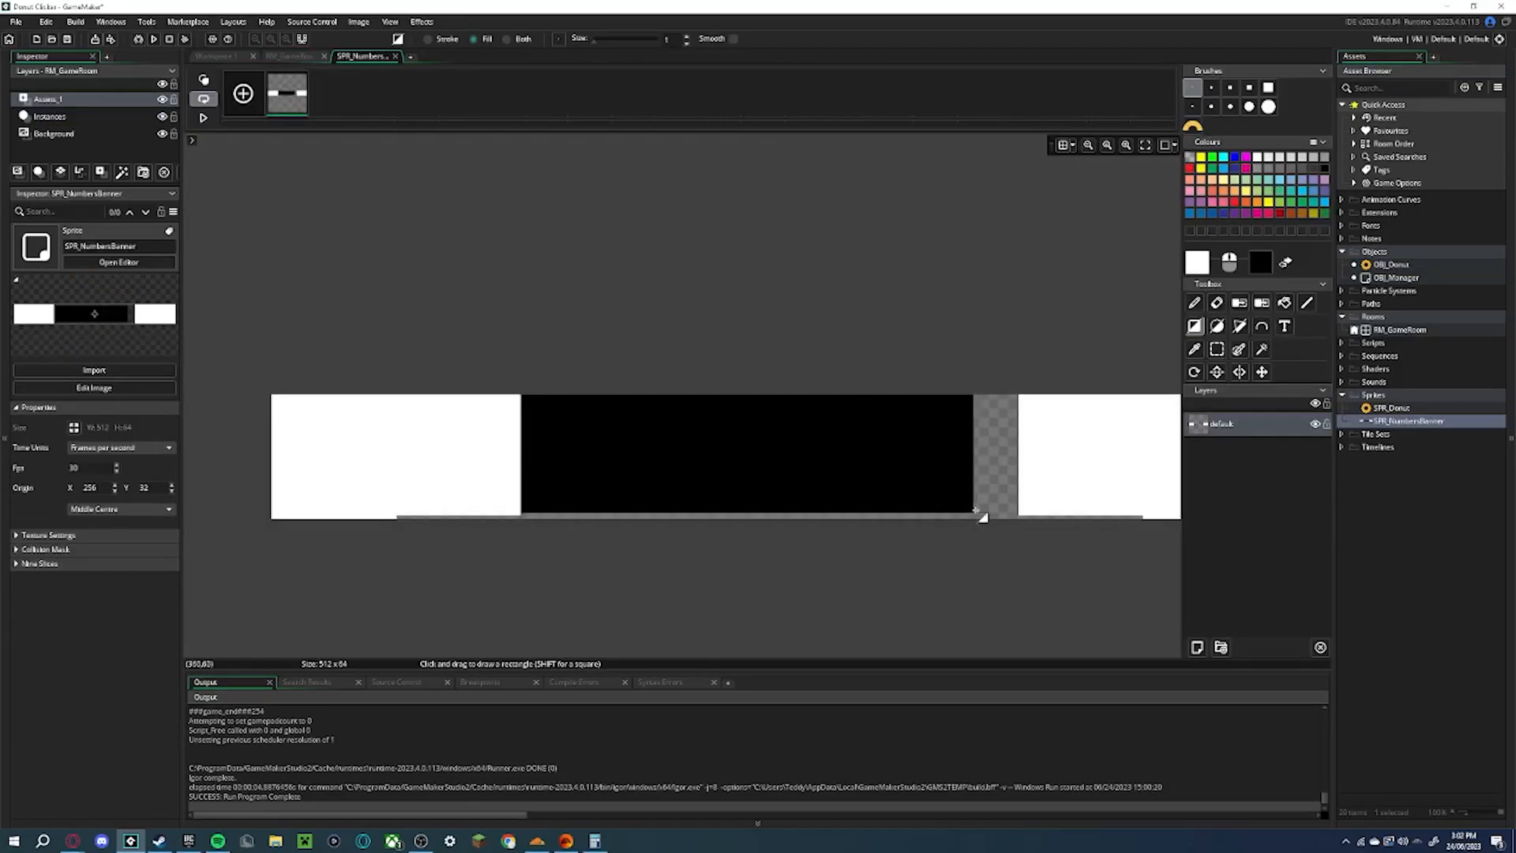
Extend the black rectangle in the SPR_NumbersBanner sprite on both sides using a square 64-pixel brush in black
scroll(1009, 358, down, 1)
click(886, 485)
scroll(886, 489, up, 5)
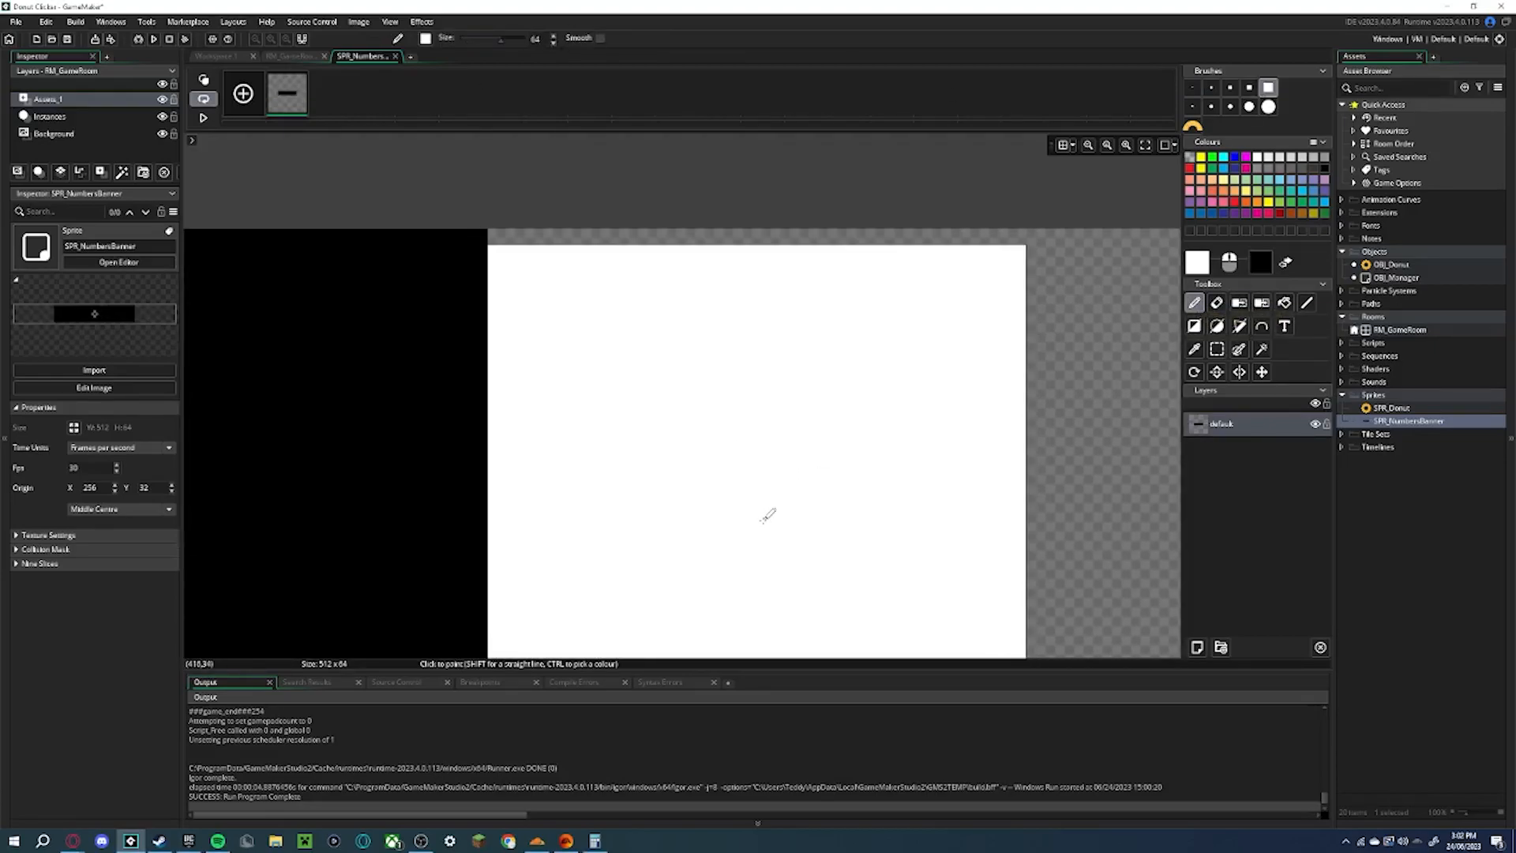
right_click(761, 519)
scroll(760, 519, down, 6)
scroll(365, 460, up, 2)
right_click(364, 460)
scroll(359, 462, down, 1)
scroll(1008, 344, up, 3)
Paint a narrow vertical strip of black with alpha 200 along the right edge of the banner's black rectangle
click(1197, 262)
click(506, 316)
drag(500, 39, 464, 39)
scroll(839, 389, up, 8)
middle_drag(679, 304, 544, 213)
drag(524, 207, 525, 592)
Continue the banner's fade outward with three adjacent vertical strips of increasingly transparent black, the last two with alpha 150 and 125
click(1197, 262)
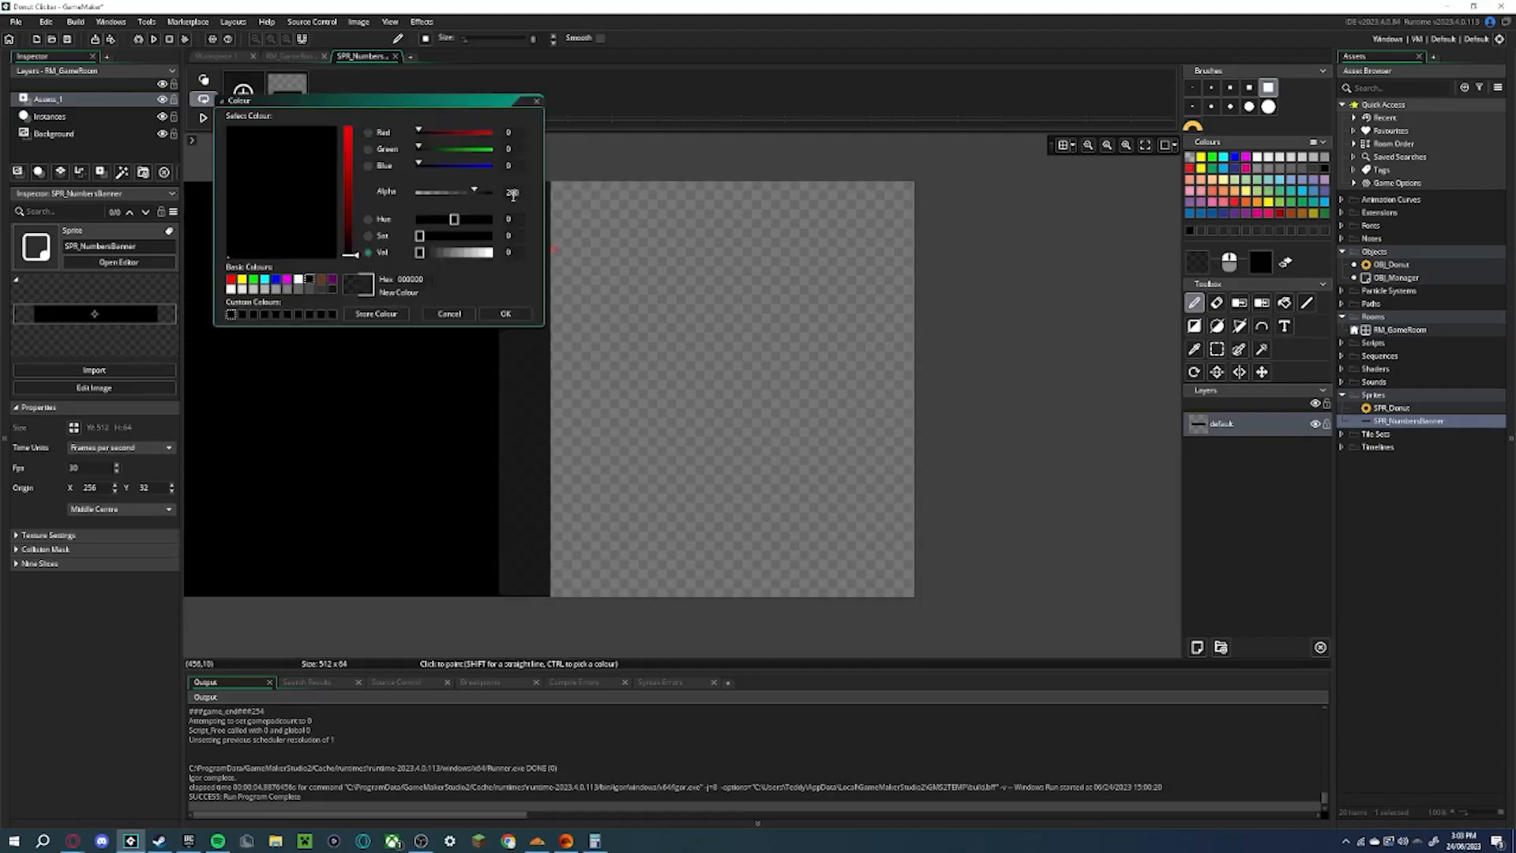
shift+drag(578, 206, 606, 574)
click(1197, 262)
click(512, 192)
text(150)
shift+drag(630, 207, 667, 574)
click(1197, 262)
text(125)
shift+drag(682, 207, 700, 568)
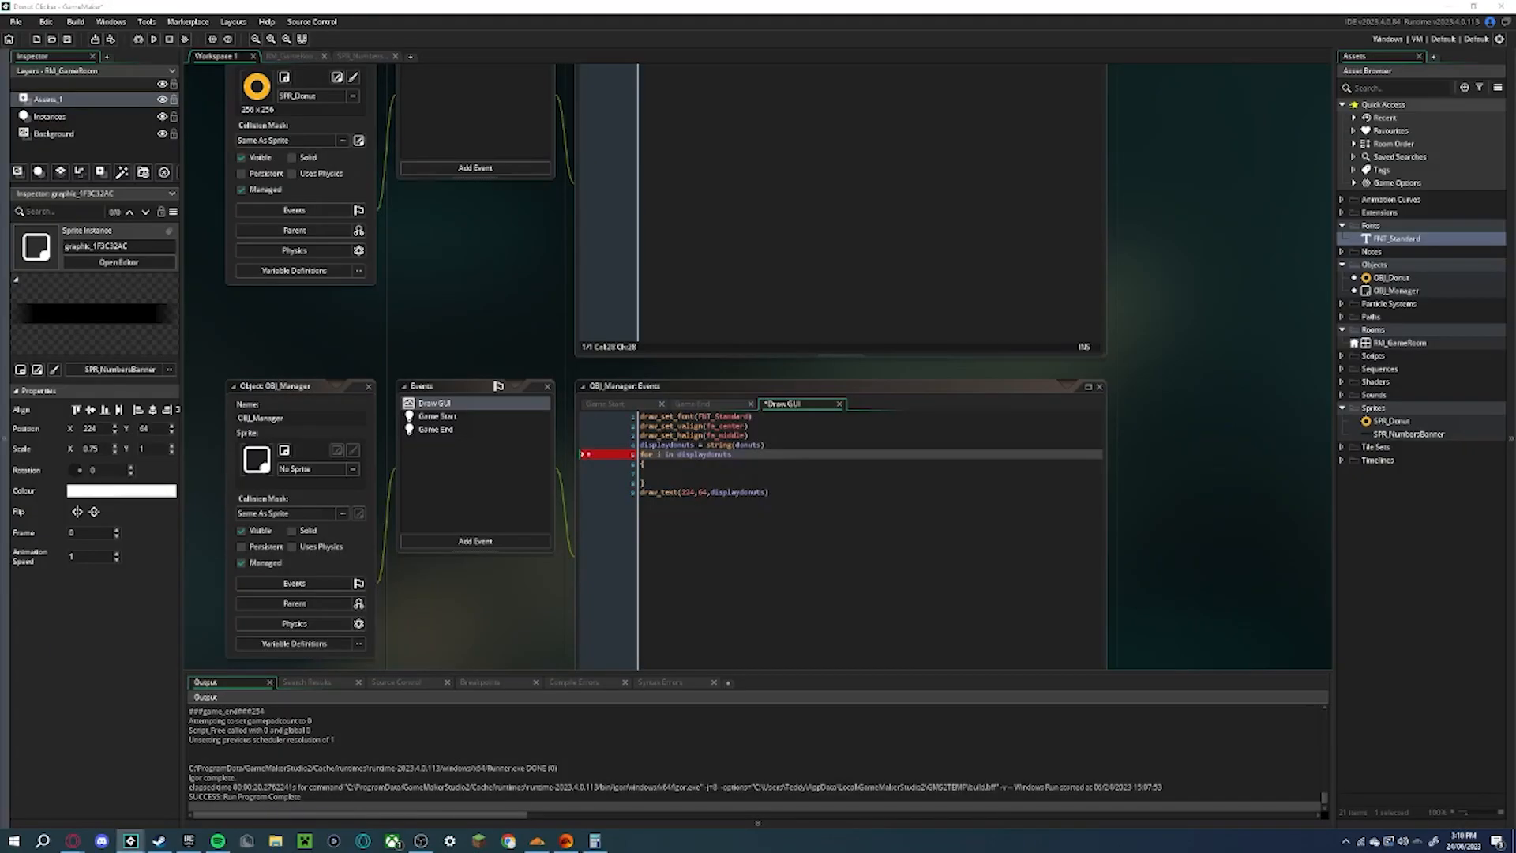
click(522, 624)
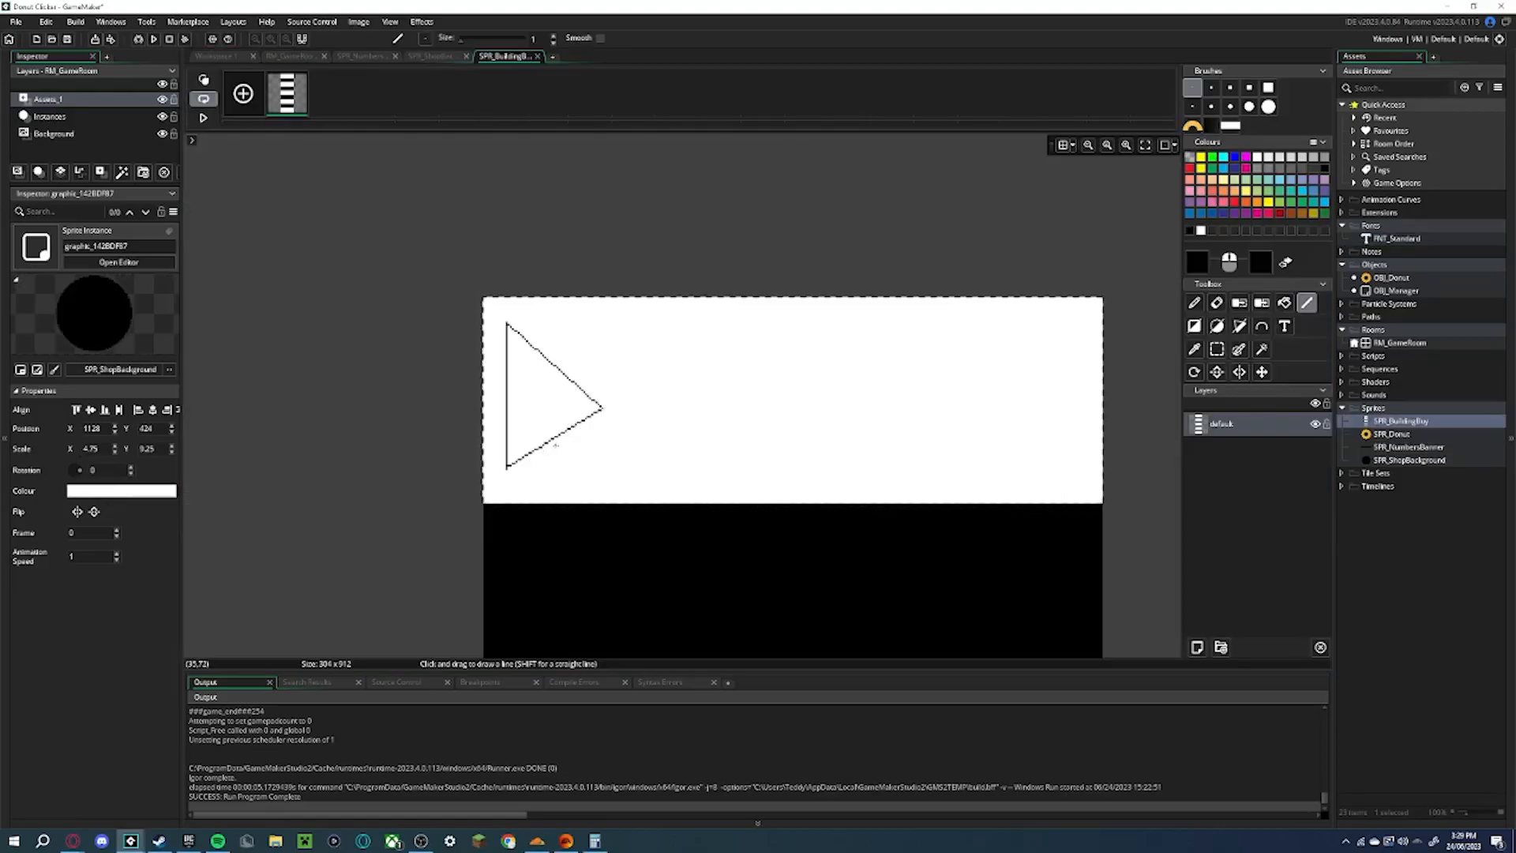
Draw the arrow cursor's stem beneath the triangle in the SPR_BuildingBuy sprite with straight black lines
mouse_move(551, 442)
mouse_down()
mouse_move(552, 496)
mouse_move(588, 478)
mouse_up()
key(ctrl+z)
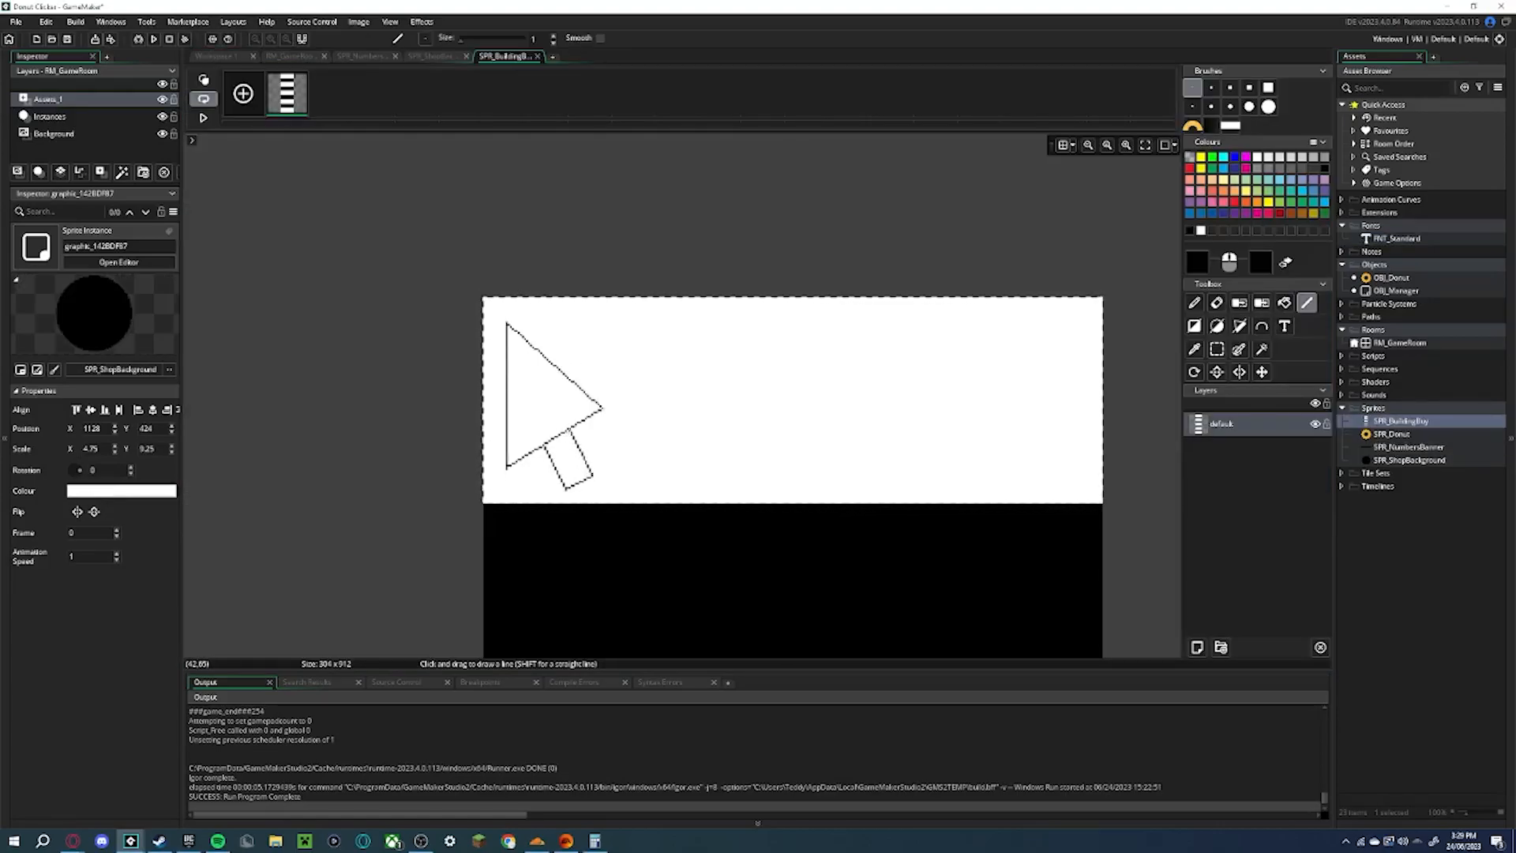
ctrl+scroll(520, 462, up, 3)
click(1285, 303)
click(608, 379)
key(ctrl+z)
Fill the arrow cursor's head and stem with light grey
key(s)
click(1284, 303)
ctrl+click(917, 324)
click(1191, 259)
click(349, 151)
click(506, 314)
click(561, 356)
click(597, 458)
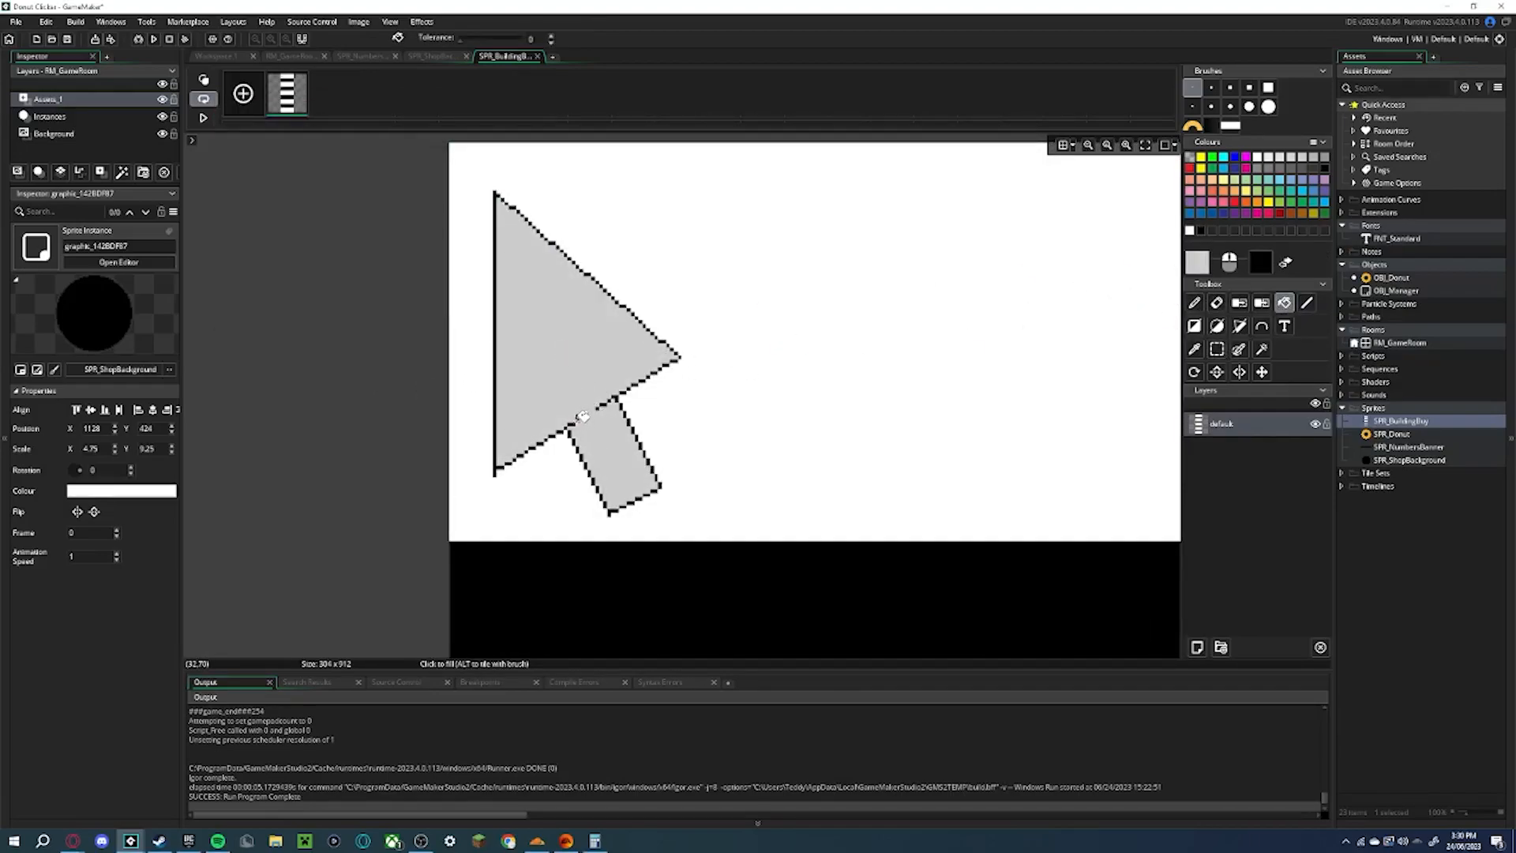
ctrl+scroll(604, 409, up, 3)
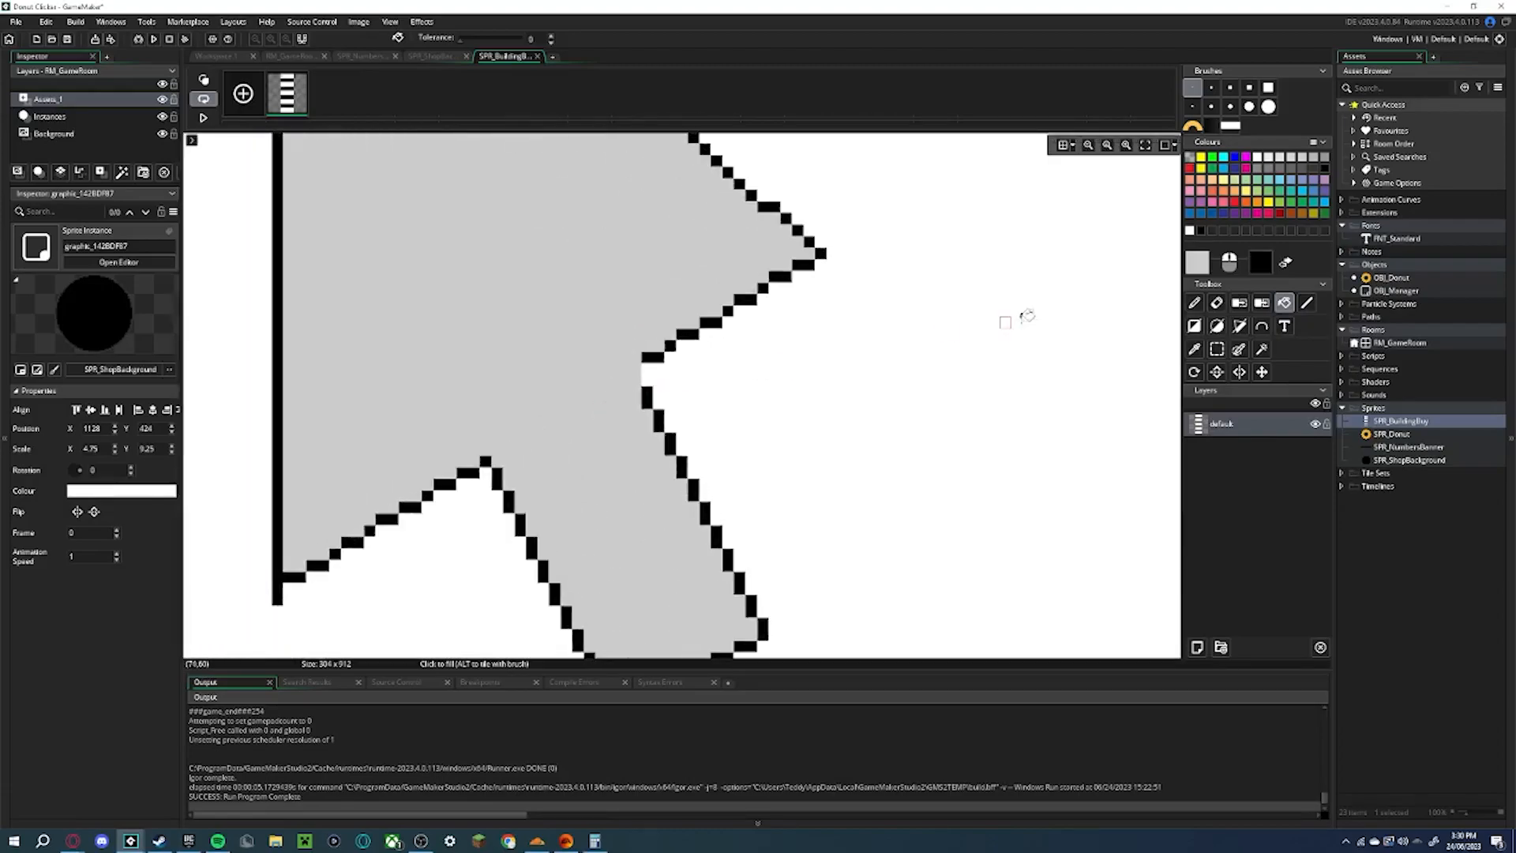
key(d)
drag(652, 356, 669, 350)
key(ctrl+z)
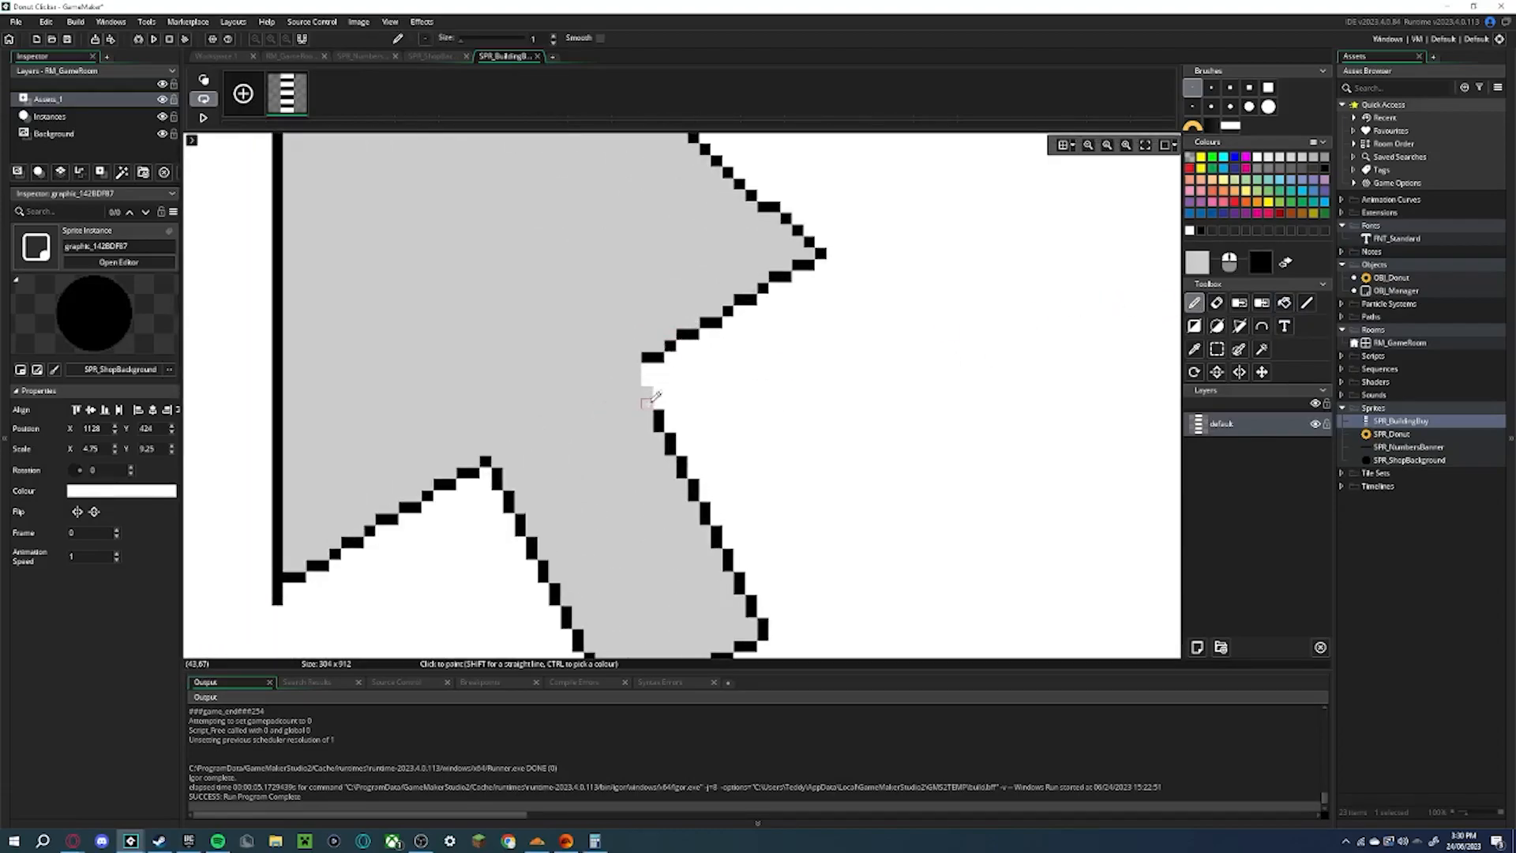
Place a black text label beginning with "C" beside the arrow cursor in the first white row
ctrl+scroll(509, 394, down, 5)
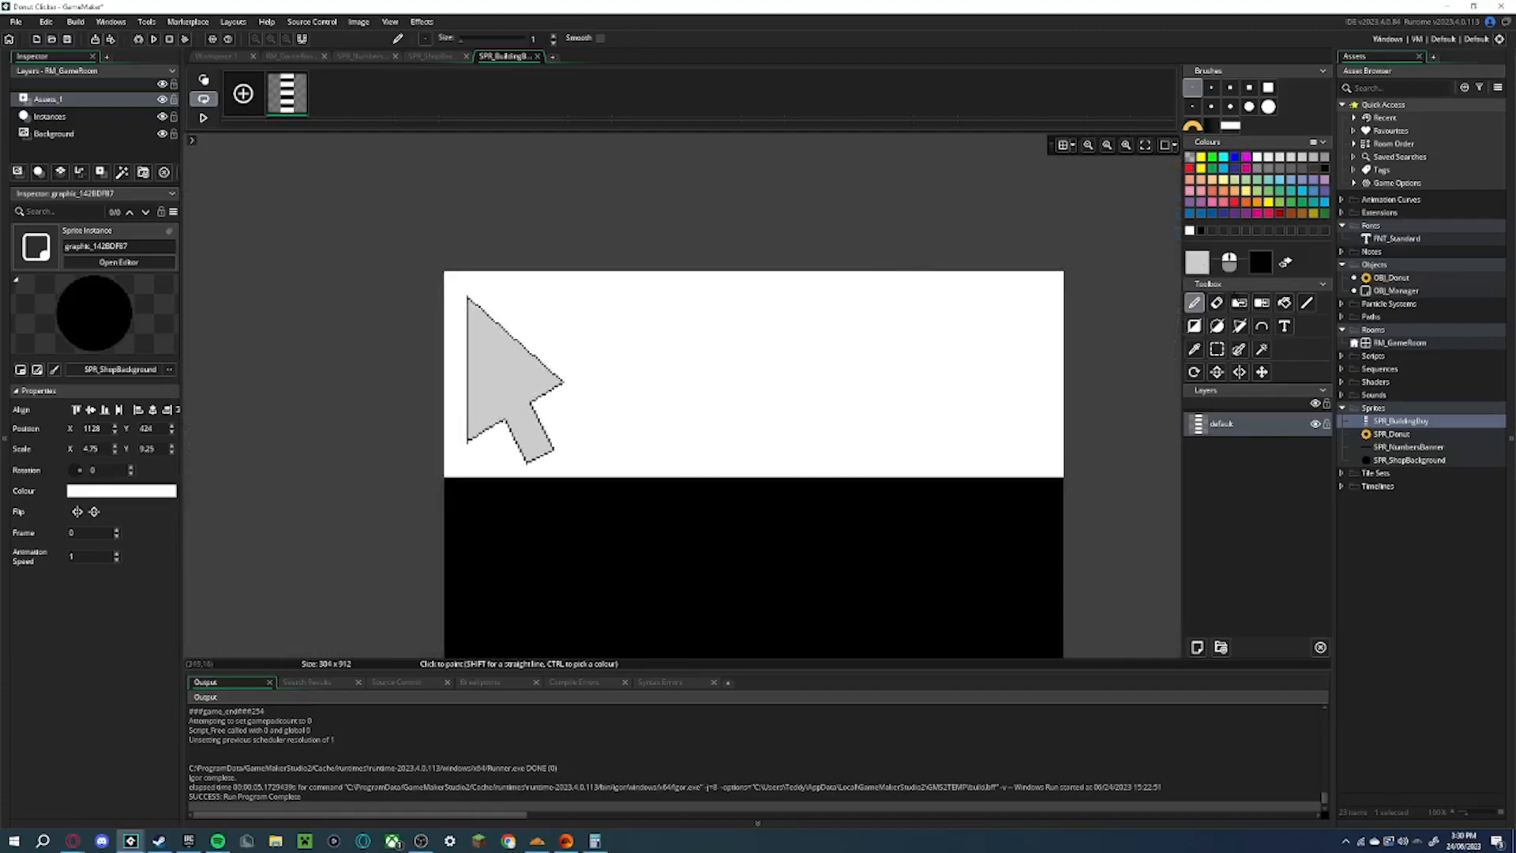
key(t)
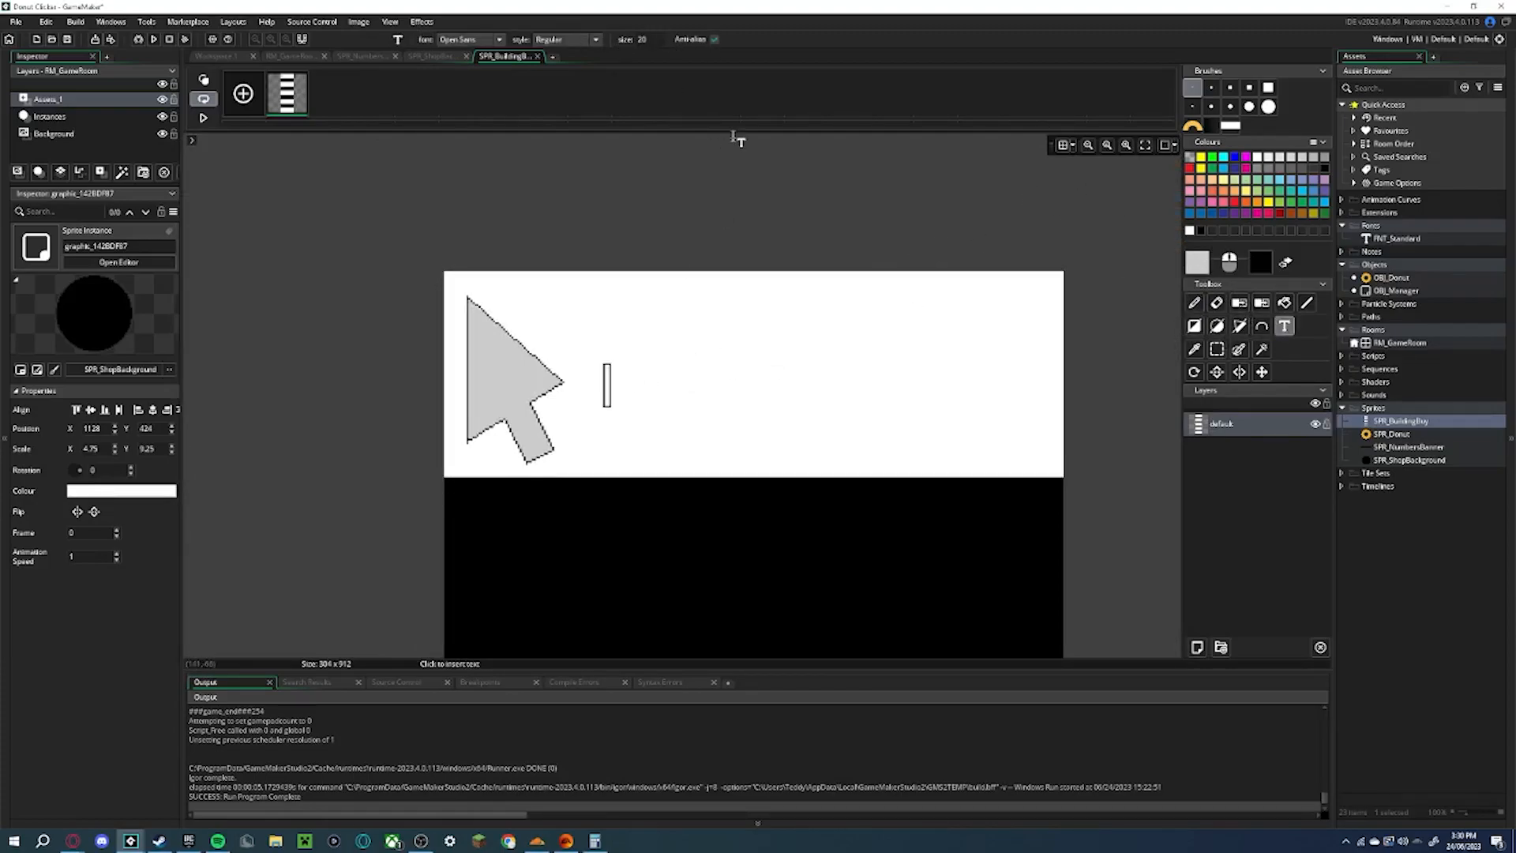
key(c)
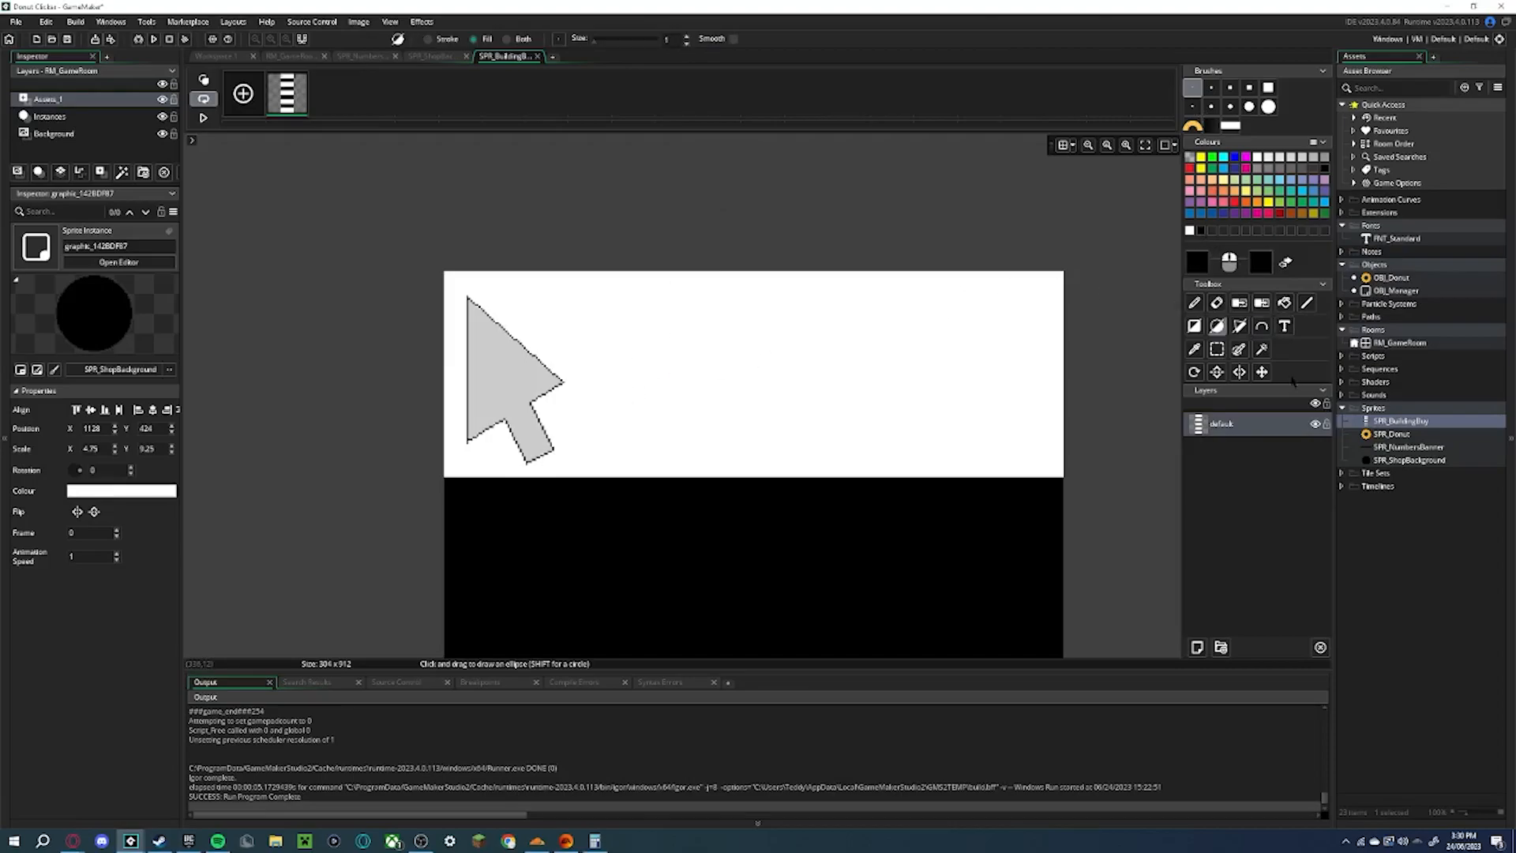
click(1284, 326)
click(619, 360)
text(C)
Change the label's font to Calibri and commit the text to the sprite
click(469, 39)
scroll(466, 95, up, 10)
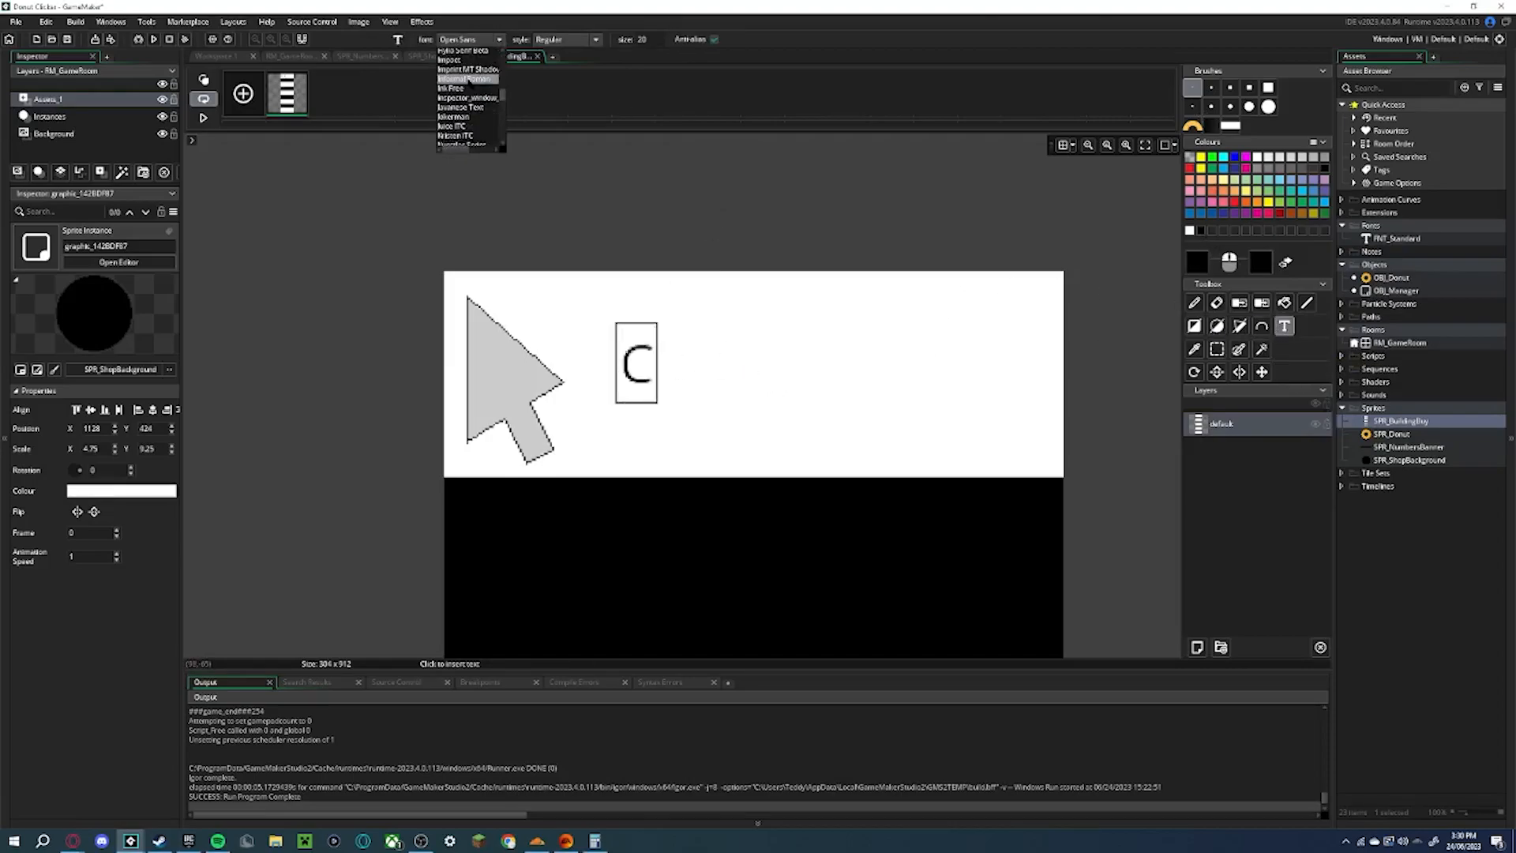
scroll(470, 95, up, 2)
click(480, 64)
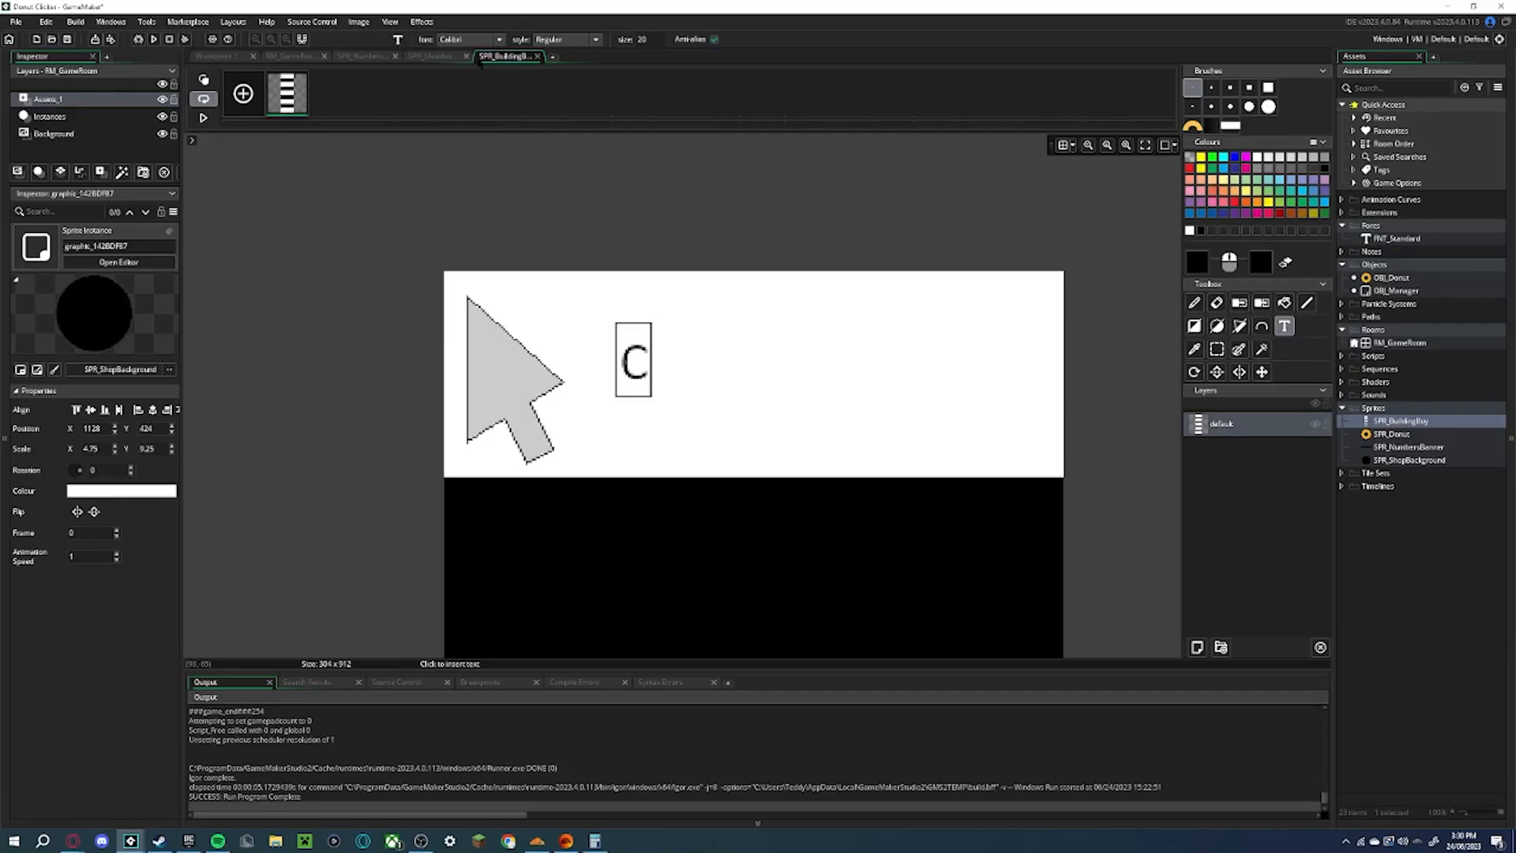
click(932, 372)
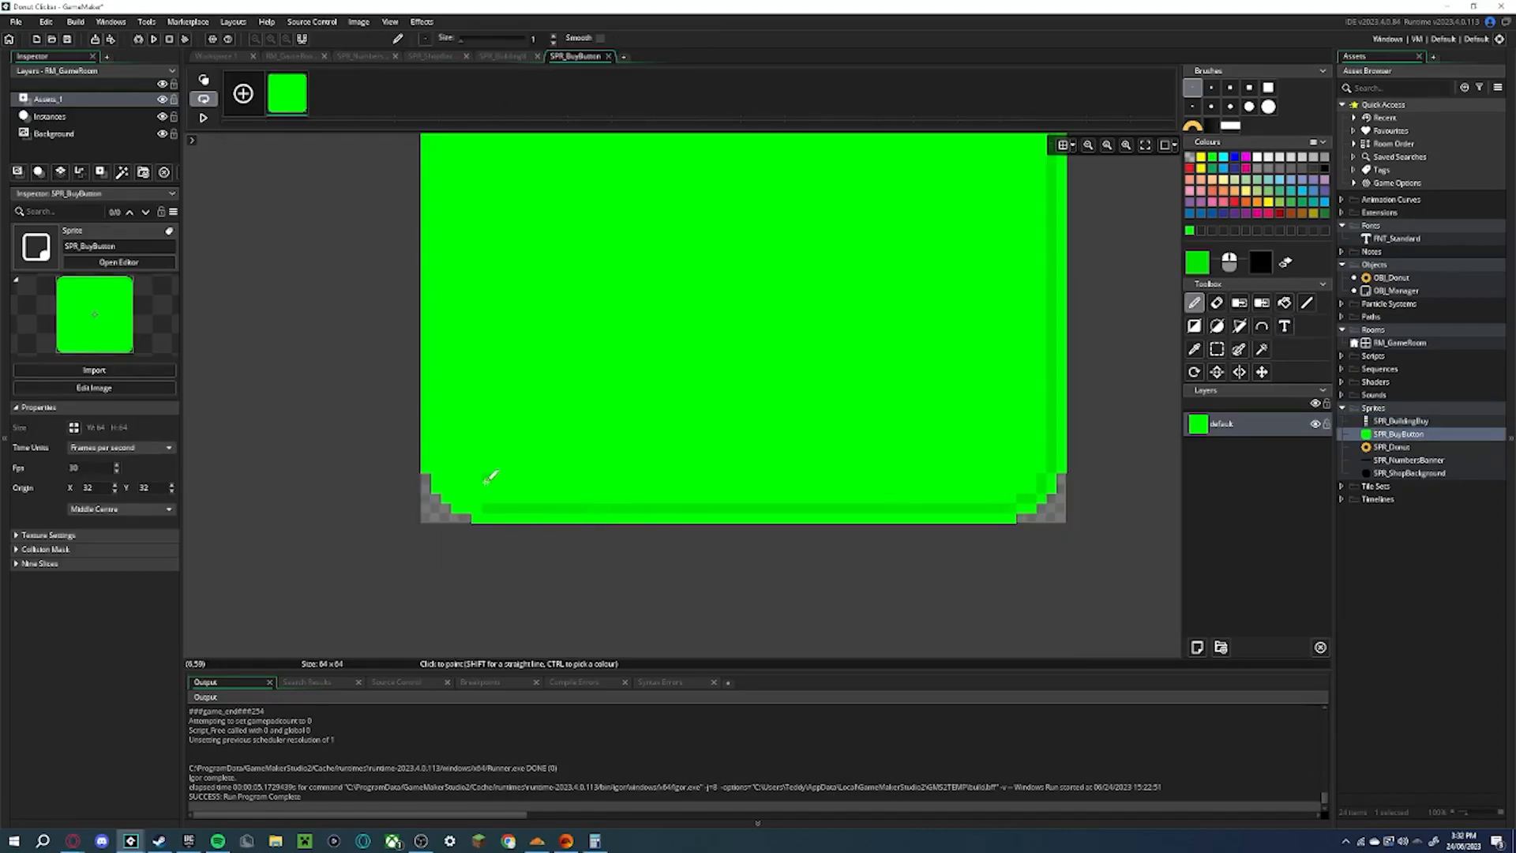
Paint the darker green inner edge shading around the bottom-left corner of the SPR_BuyButton sprite
drag(472, 501, 445, 478)
middle_drag(495, 221, 433, 530)
ctrl+scroll(662, 412, down, 3)
middle_drag(757, 384, 763, 353)
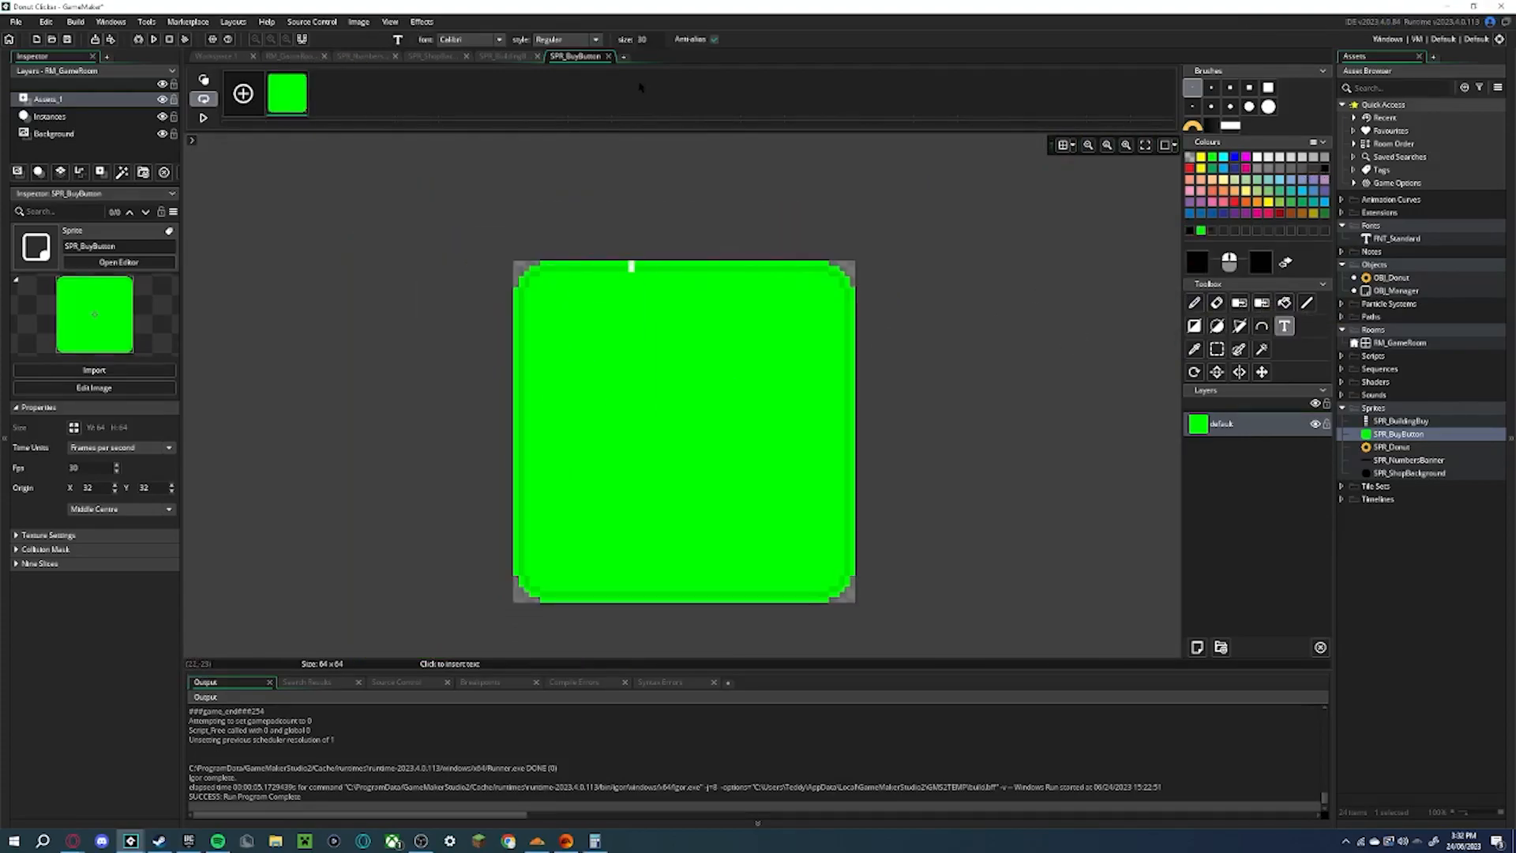
Add the black text "Buy" to the upper part of the green button in Calibri, size 15
text(0)
double_click(641, 40)
text(15)
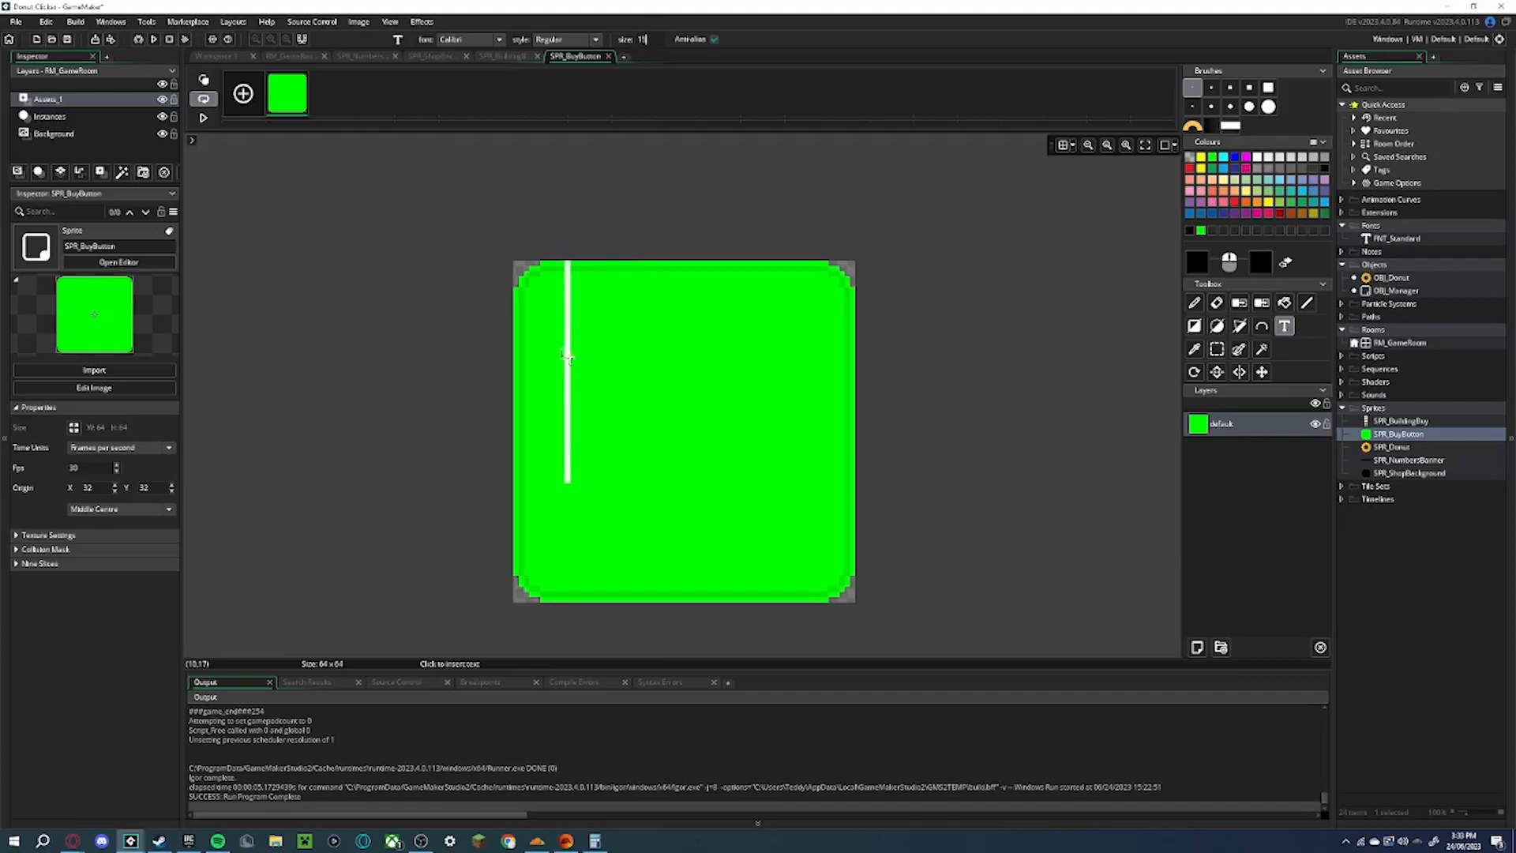
click(551, 310)
text(Buy)
Move the "Buy" text up and to the right on the button and fill the transparent gap with the button's green
click(1217, 349)
click(805, 380)
drag(546, 336, 713, 435)
drag(651, 390, 705, 348)
click(1285, 302)
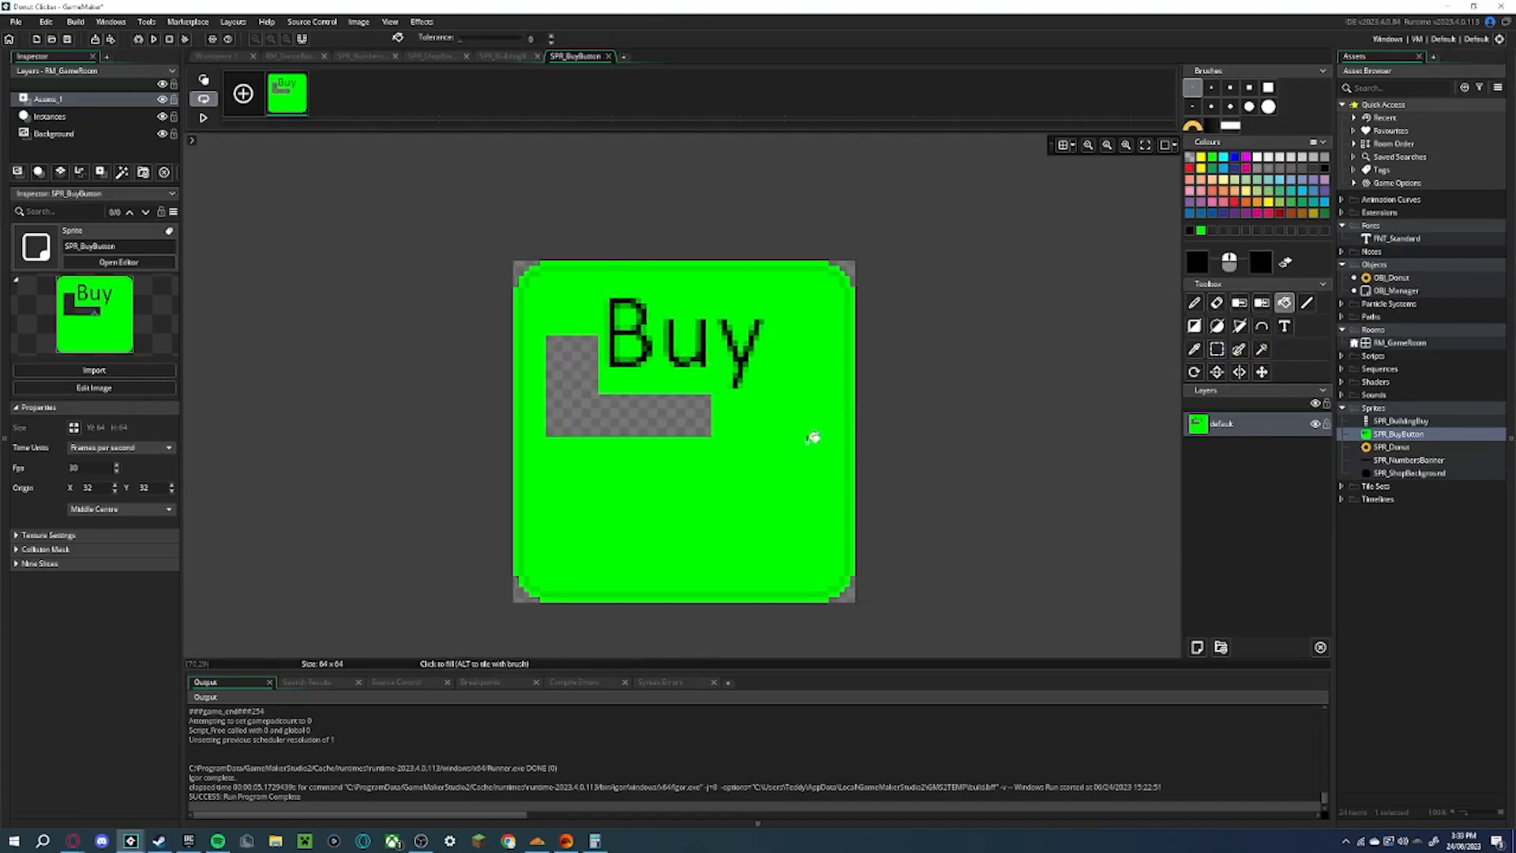
ctrl+click(750, 397)
click(683, 402)
Clean up the letter "u" in "Buy" by painting its blurred edge pixels green and completing its strokes in black
ctrl+scroll(684, 401, up, 2)
ctrl+scroll(684, 398, down, 1)
click(1194, 303)
ctrl+scroll(661, 288, up, 3)
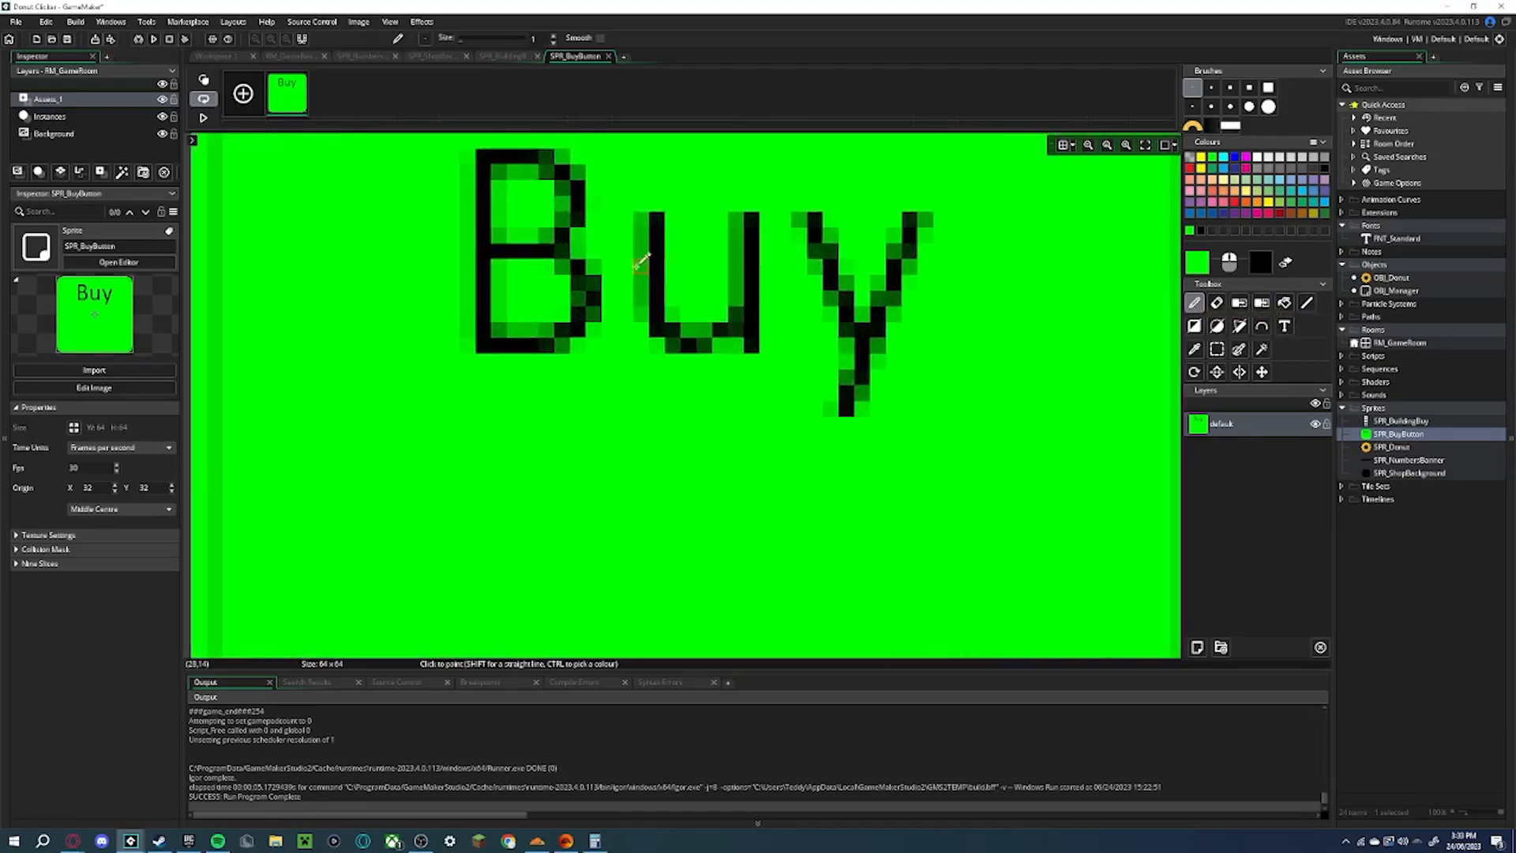
mouse_move(657, 330)
mouse_down()
mouse_move(657, 345)
mouse_move(736, 332)
mouse_move(688, 330)
mouse_up()
click(672, 346)
drag(736, 303, 736, 219)
right_click(673, 330)
ctrl+scroll(685, 334, up, 1)
right_click(709, 349)
middle_drag(839, 215, 623, 263)
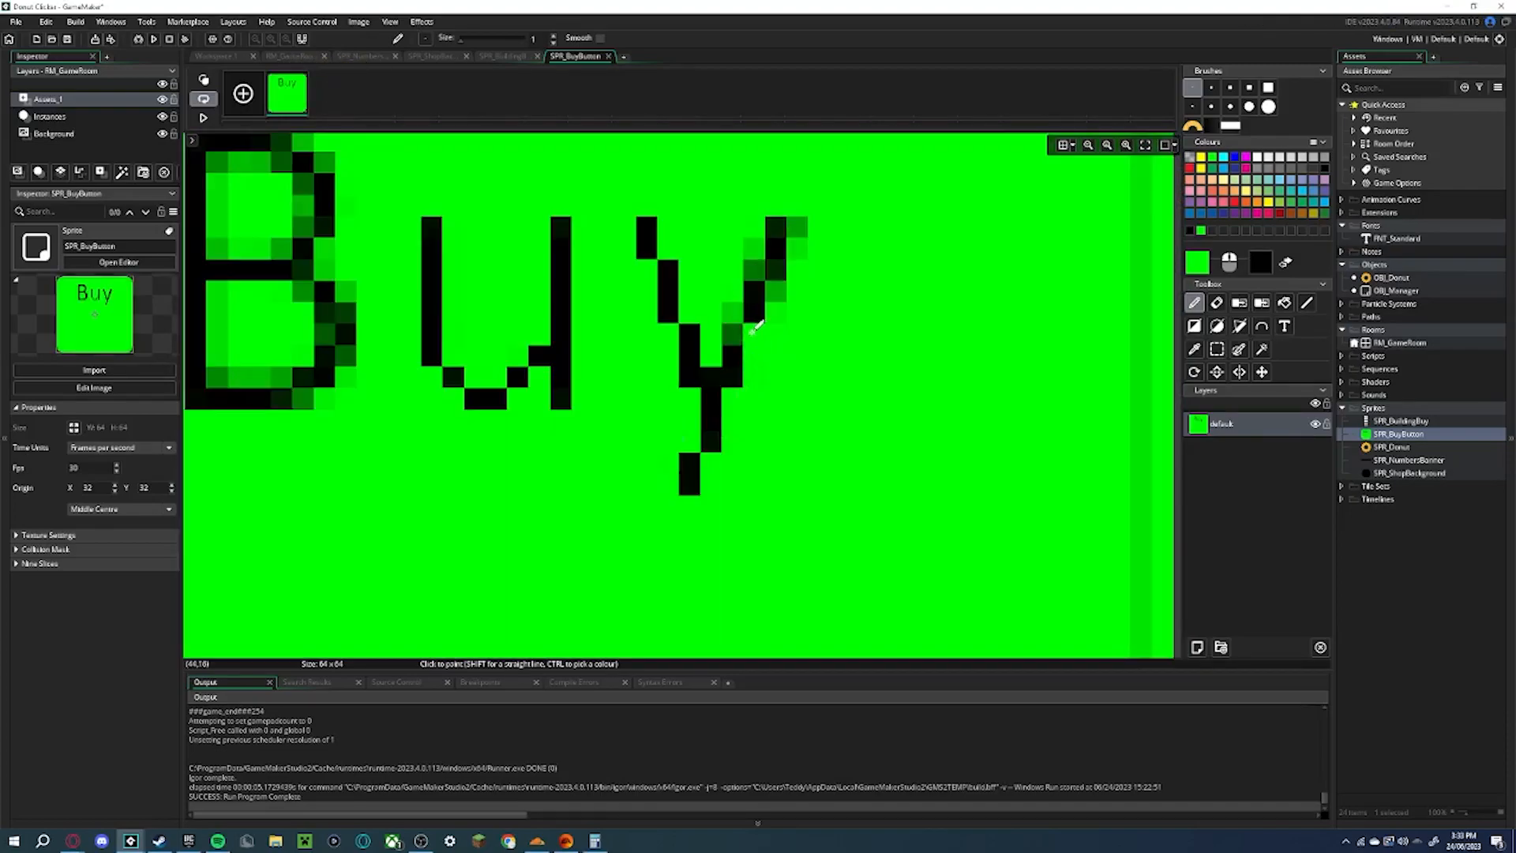
Paint over the blurred dark green pixels around the letter "y" with the button's green
click(711, 375)
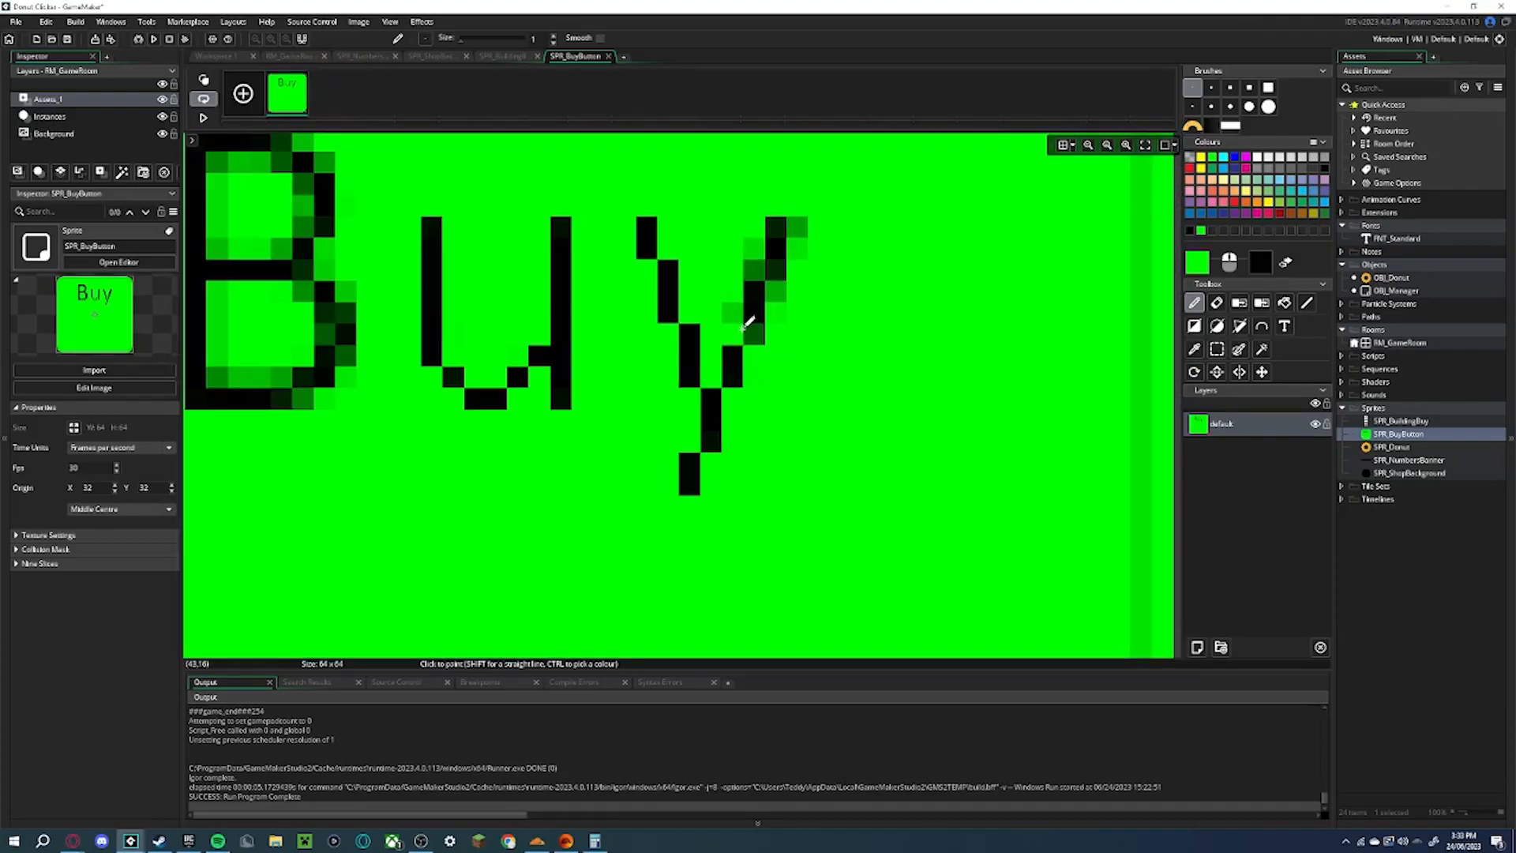
click(765, 340)
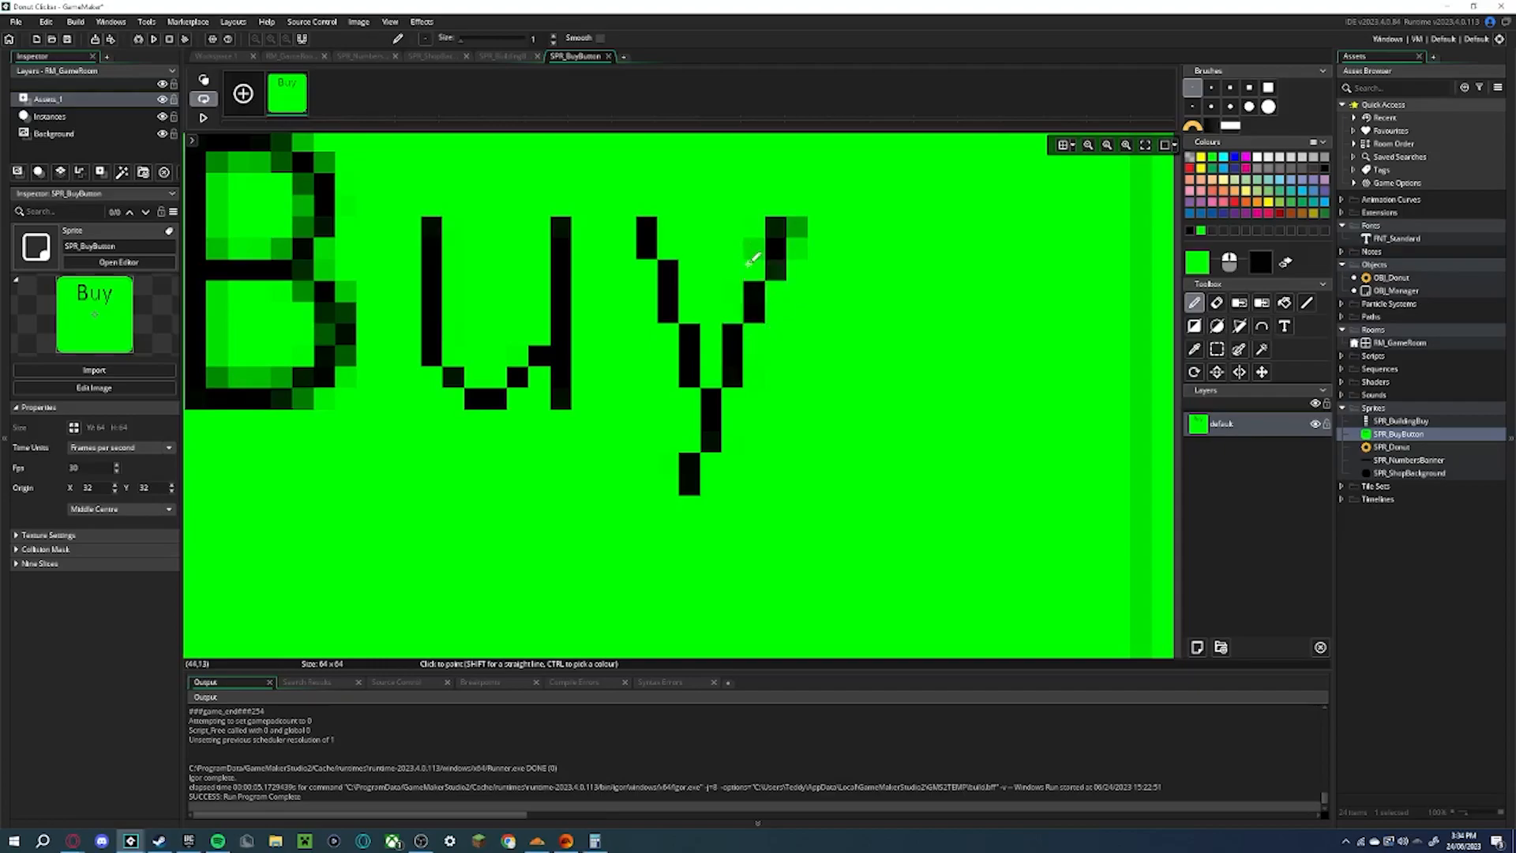
click(775, 269)
Sharpen the letter "B" in "Buy" into solid one-pixel black strokes, replacing its blurred edge pixels with green
middle_drag(707, 248, 962, 341)
scroll(448, 240, down, 1)
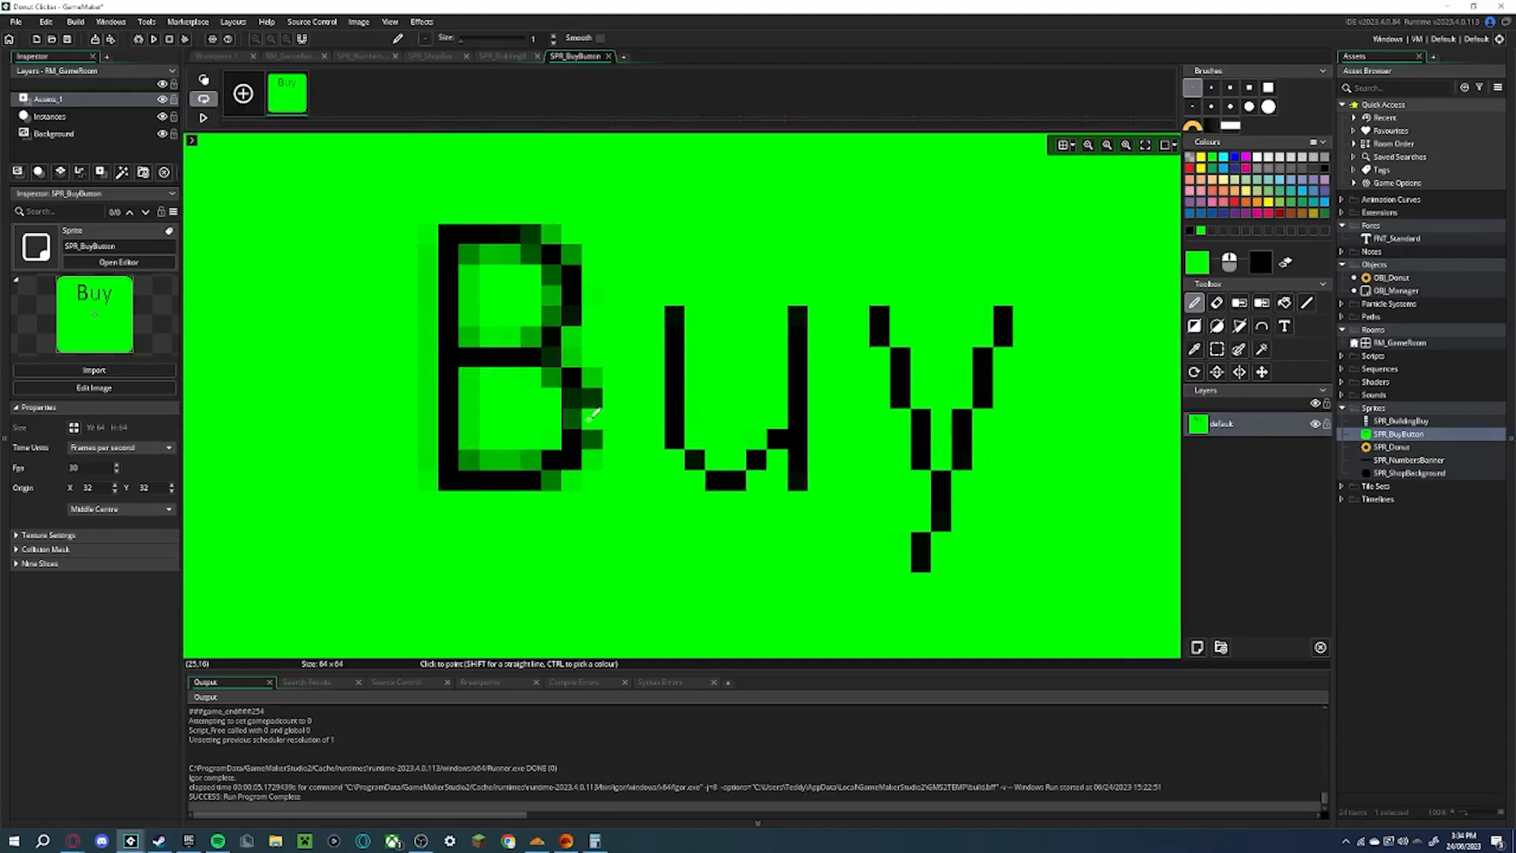
right_drag(573, 418, 572, 398)
drag(592, 456, 597, 368)
drag(572, 254, 552, 235)
mouse_move(530, 254)
mouse_down()
mouse_move(485, 253)
mouse_move(551, 317)
mouse_move(551, 275)
mouse_up()
right_click(530, 234)
drag(428, 234, 428, 480)
mouse_move(469, 379)
mouse_down()
mouse_move(510, 459)
mouse_move(551, 378)
mouse_up()
drag(572, 377, 571, 359)
right_click(551, 378)
click(551, 357)
drag(574, 464, 551, 480)
middle_drag(617, 312, 616, 317)
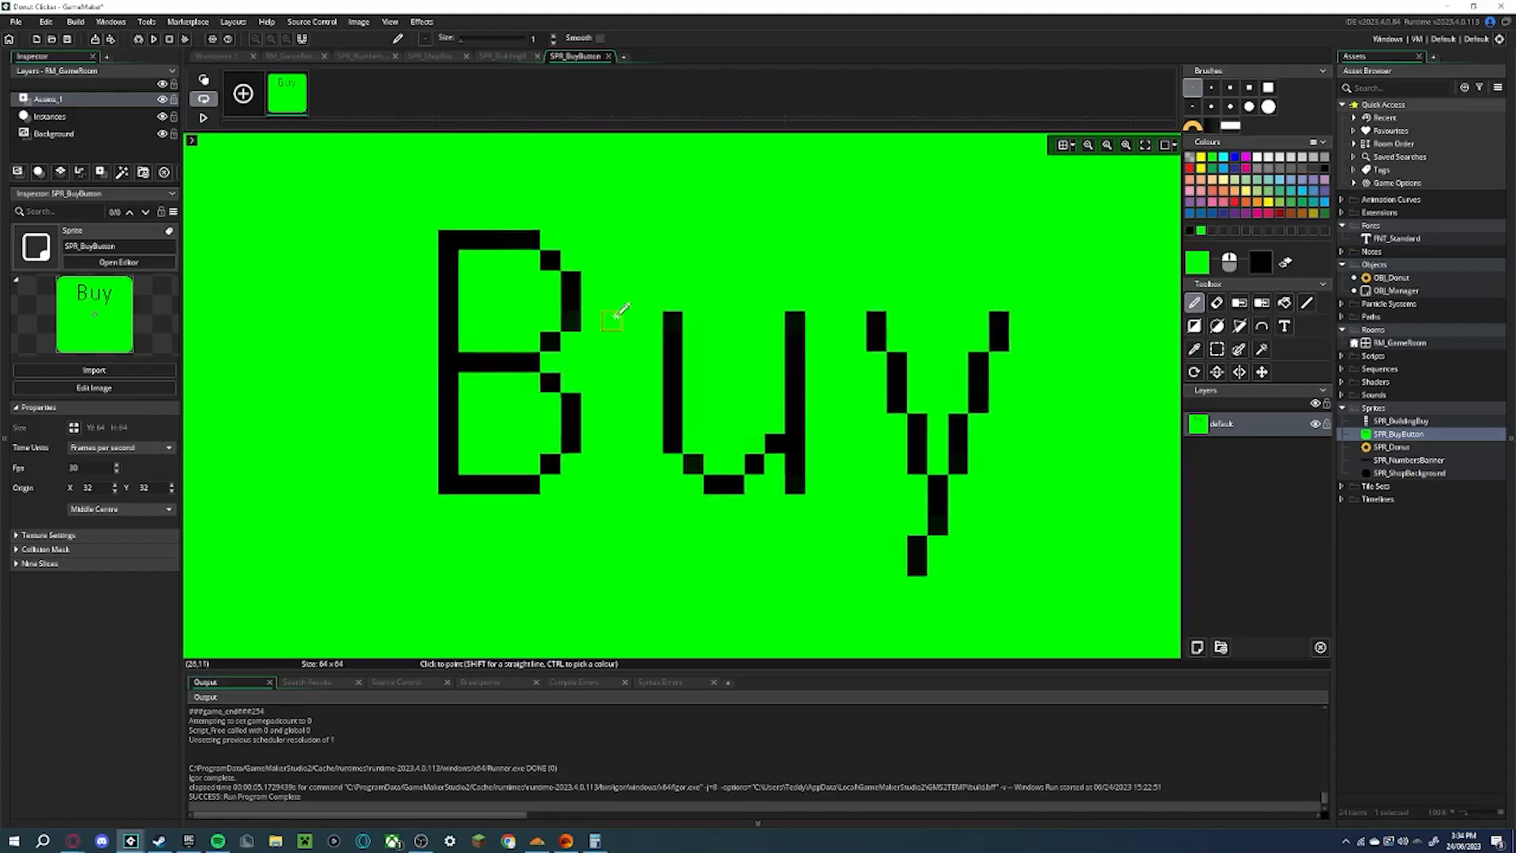
Open the SPR_Letters sprite's image for editing
ctrl+scroll(615, 304, down, 6)
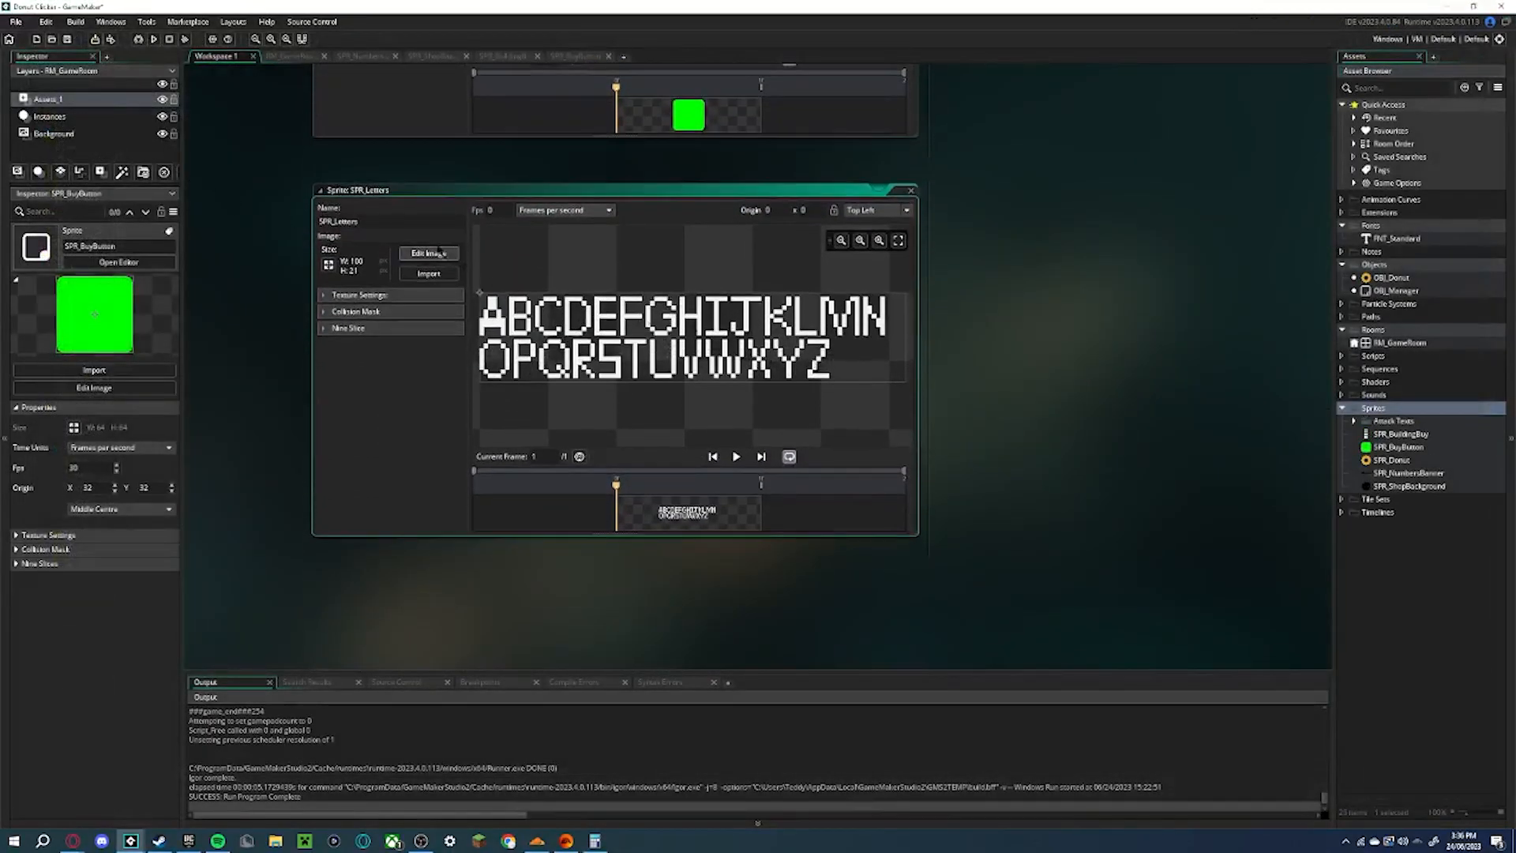
click(429, 254)
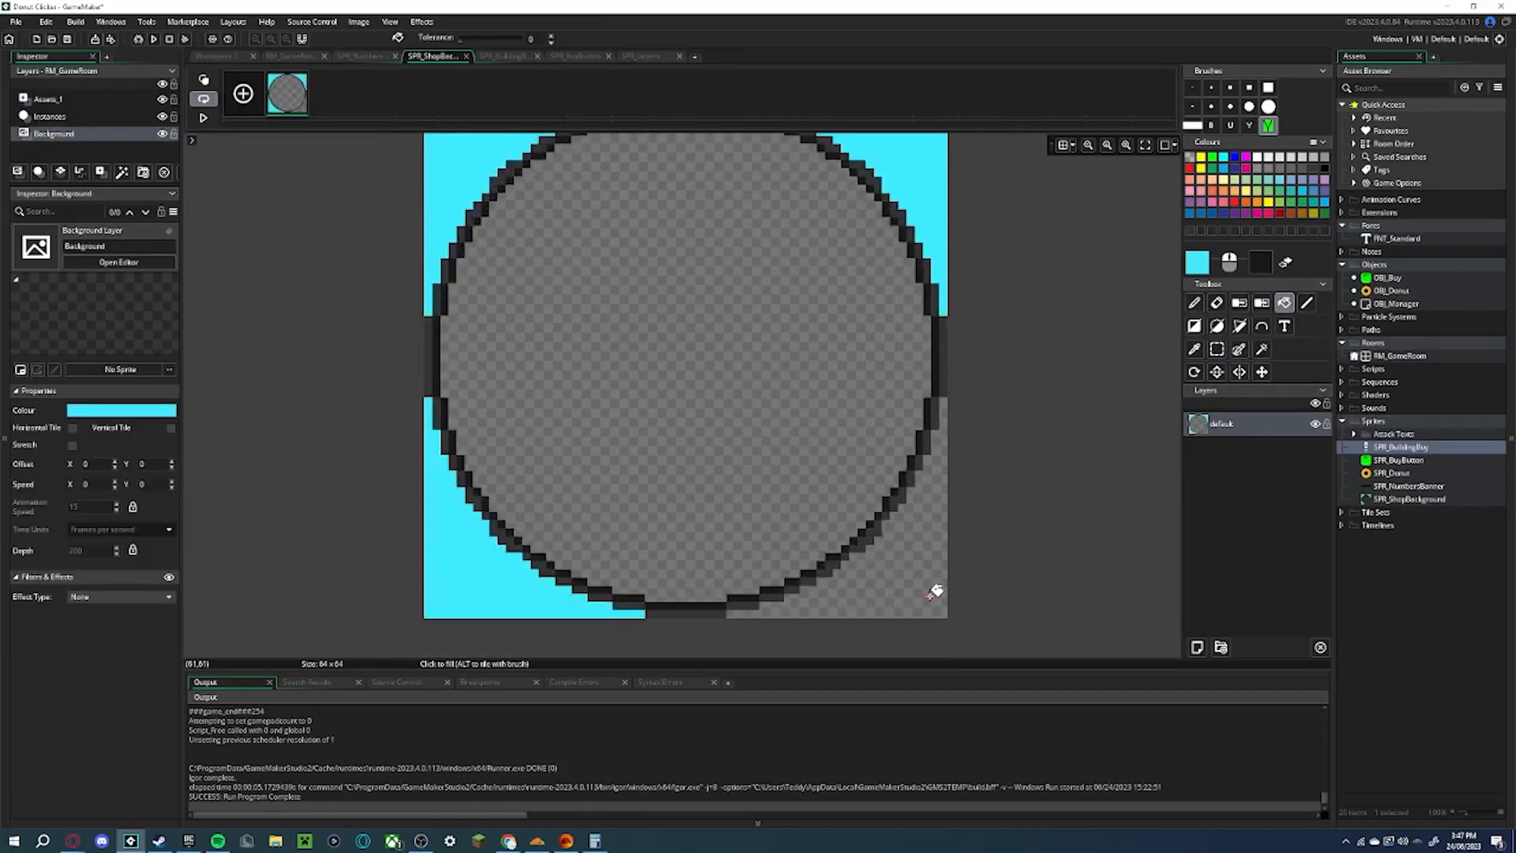
Fill the remaining transparent corner of SPR_ShopBackground with light blue and inspect the rounded shop panels in RM_GameRoom
click(934, 592)
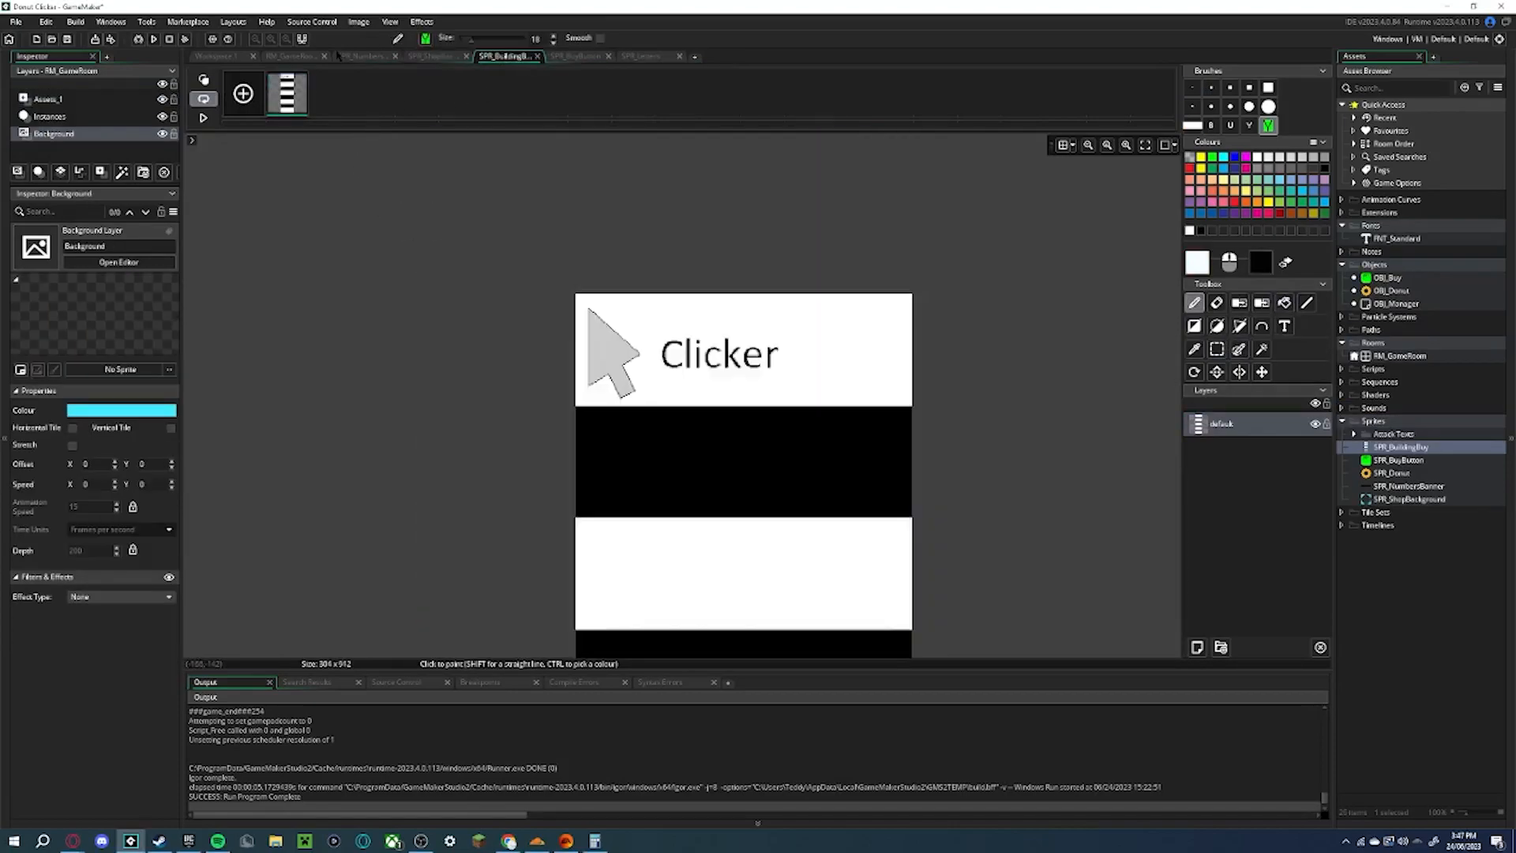
click(292, 56)
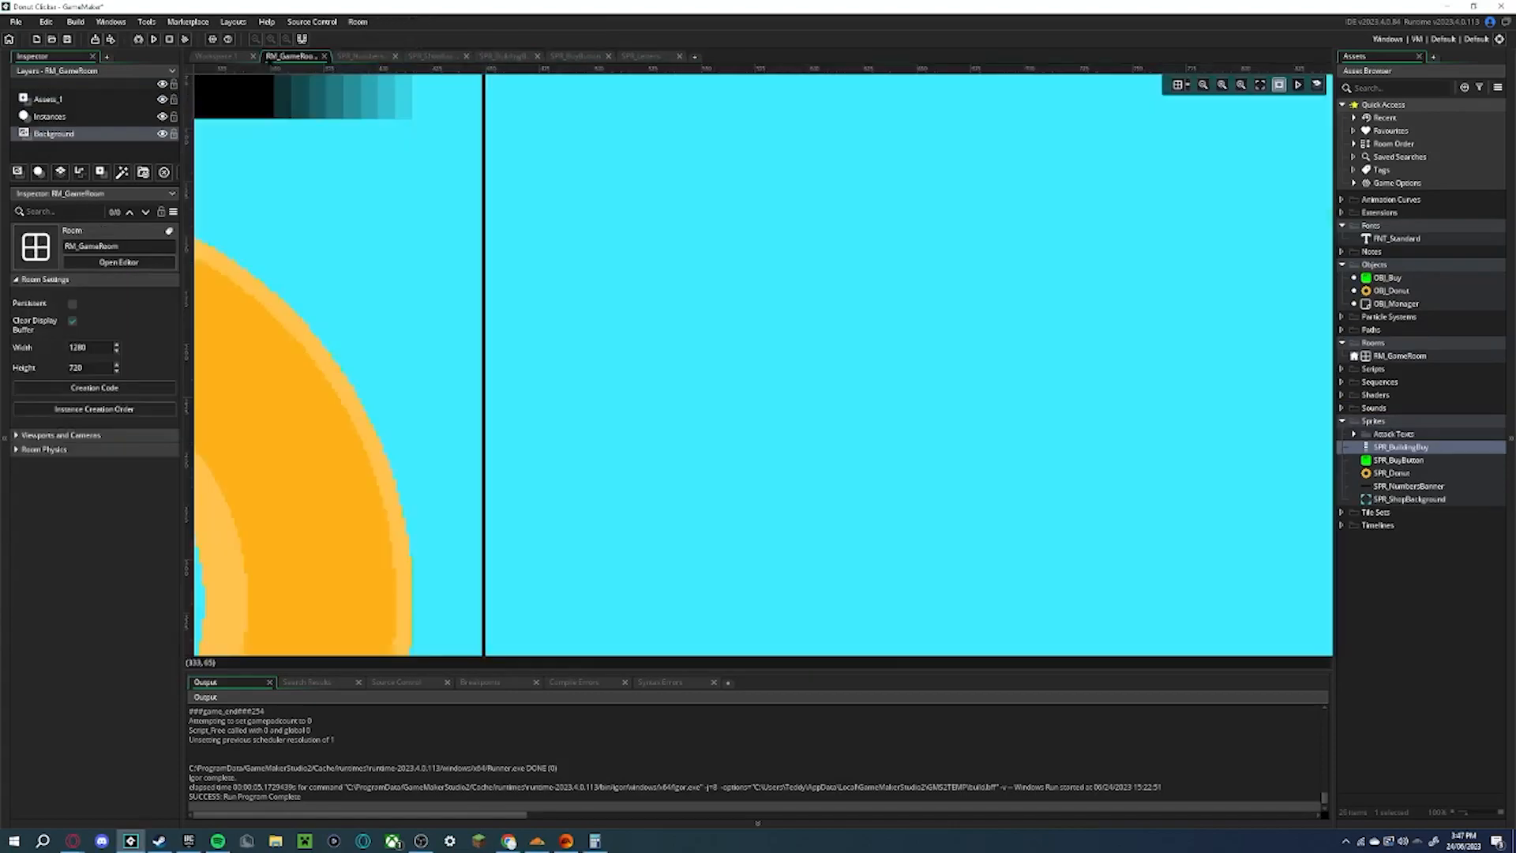
ctrl+scroll(387, 220, up, 5)
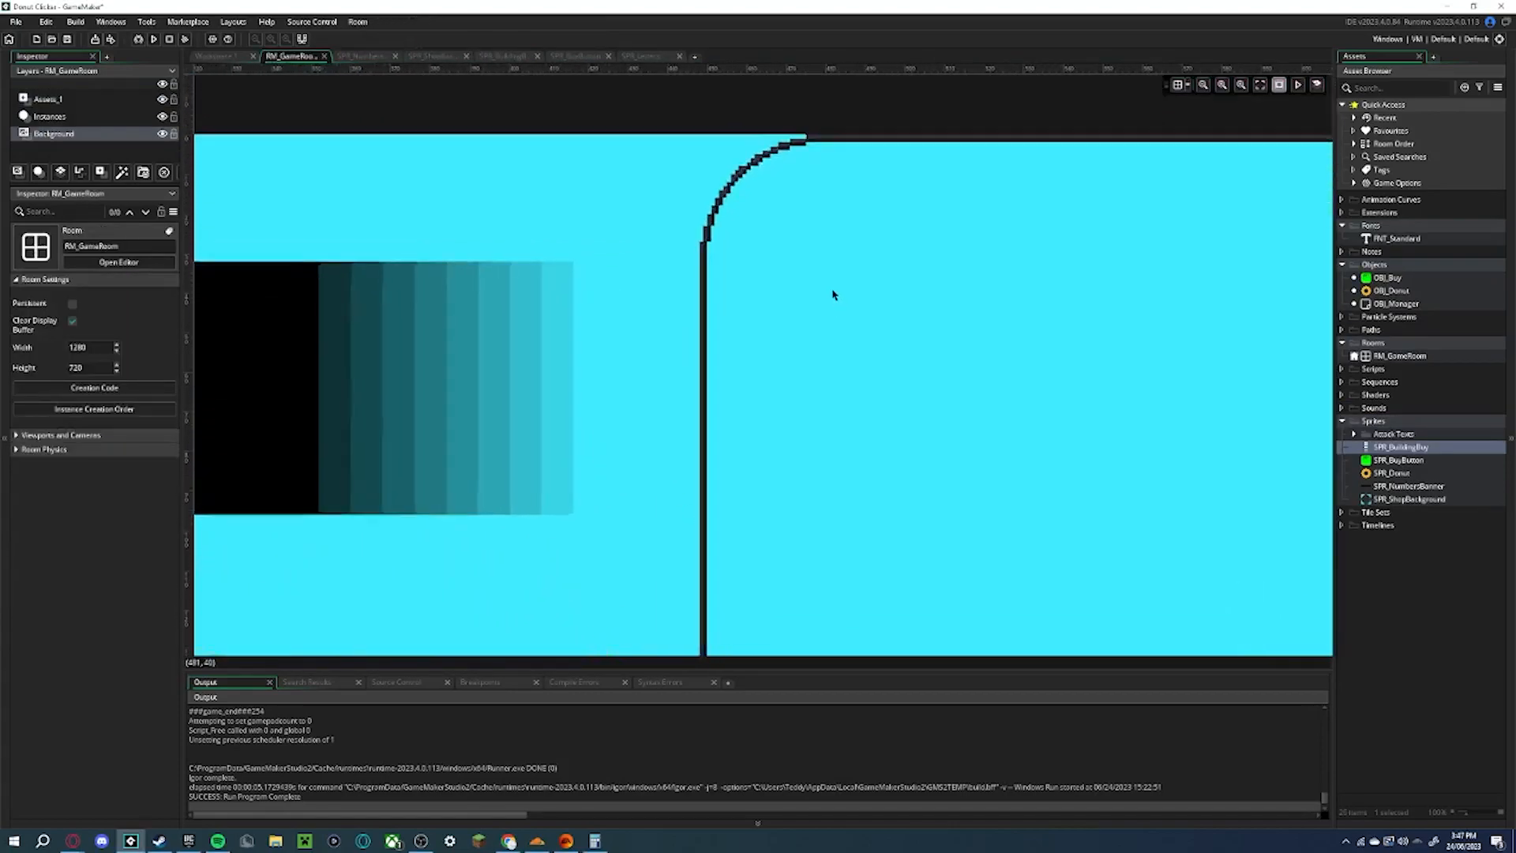
ctrl+scroll(610, 434, down, 1)
ctrl+scroll(531, 478, up, 2)
ctrl+scroll(552, 509, down, 4)
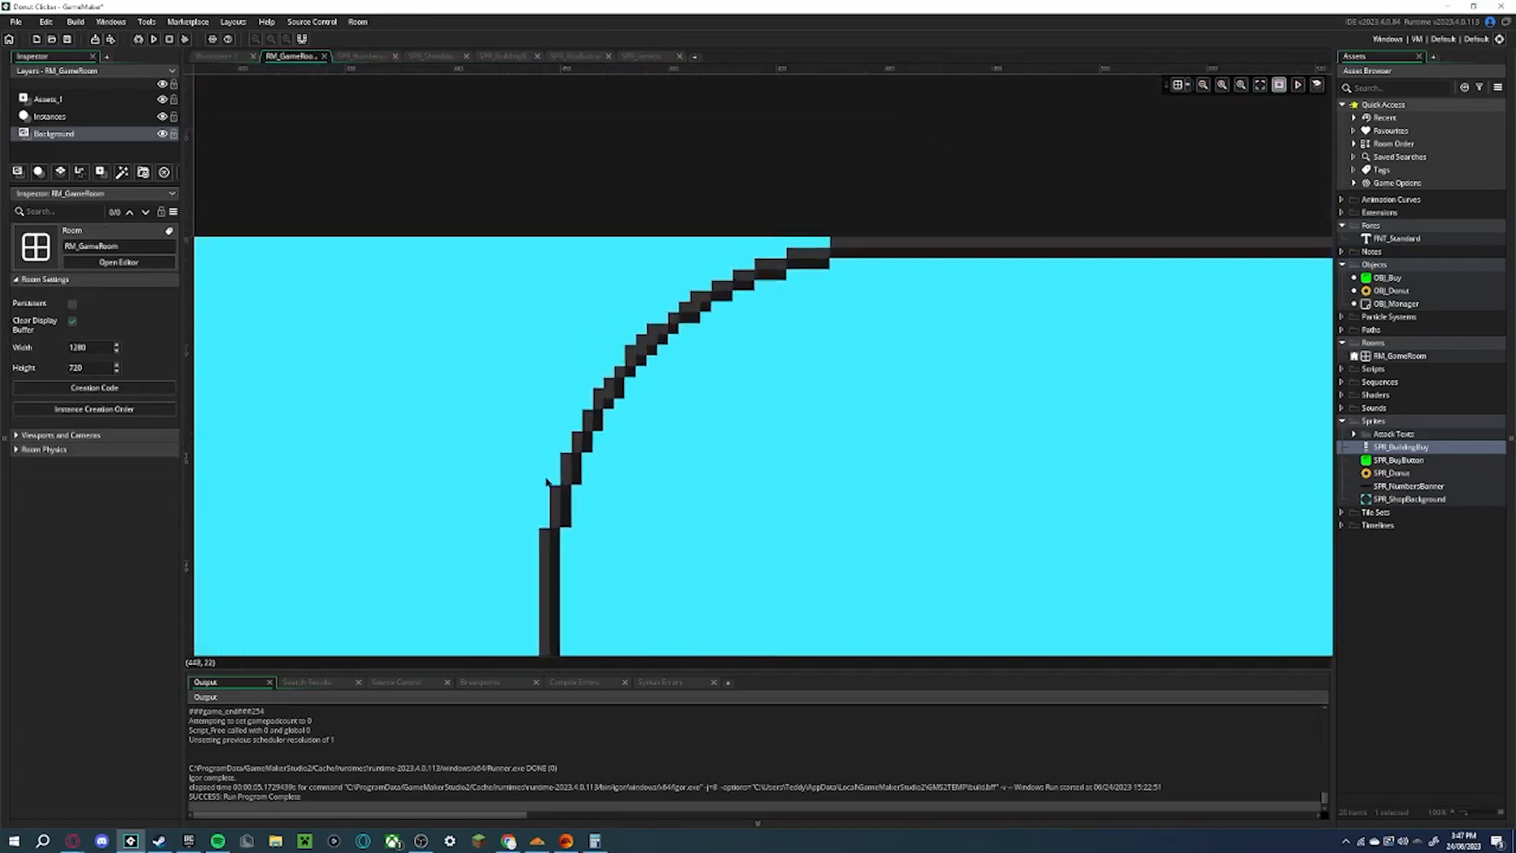
ctrl+scroll(796, 555, down, 2)
middle_drag(552, 278, 434, 186)
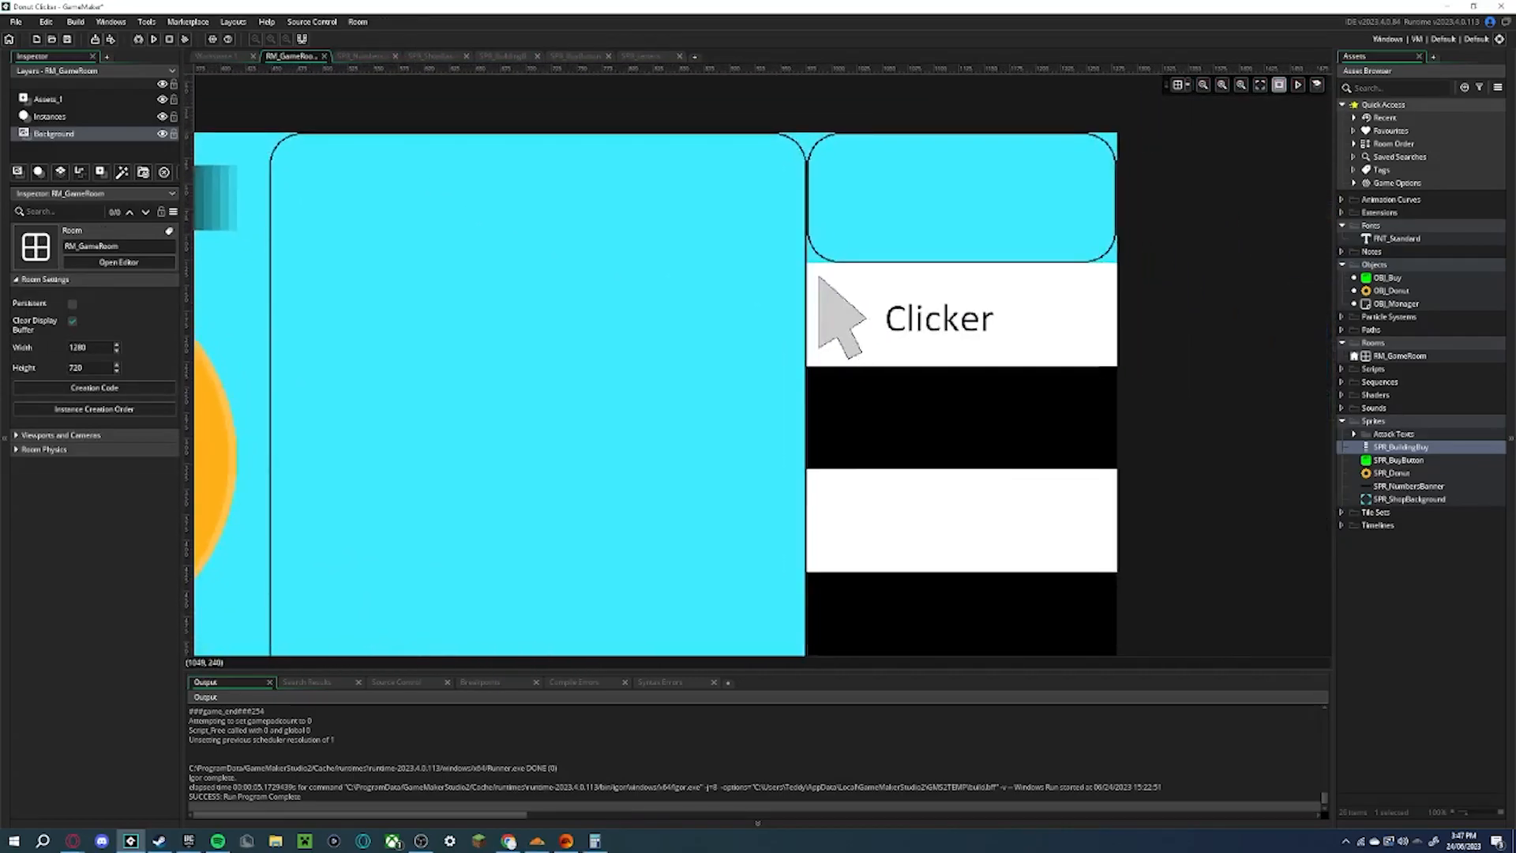
Move the Assets_1 layer below the Instances layer in RM_GameRoom
drag(93, 105, 89, 126)
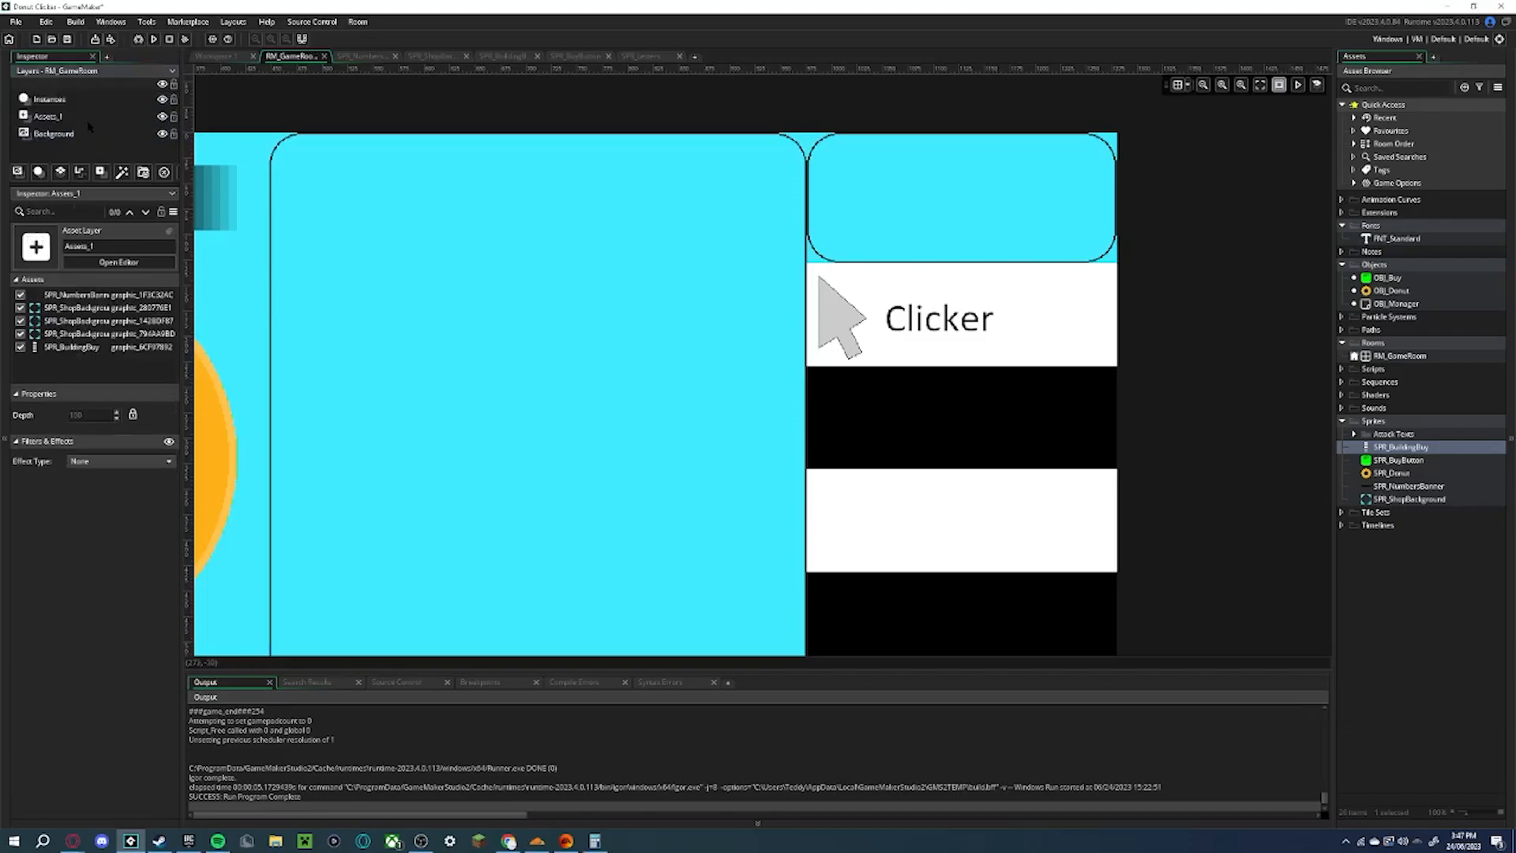
click(90, 101)
Reorder the SPR_BuildingBuy graphic within the Assets_1 layer so it sits behind the SPR_ShopBackground panels
click(82, 117)
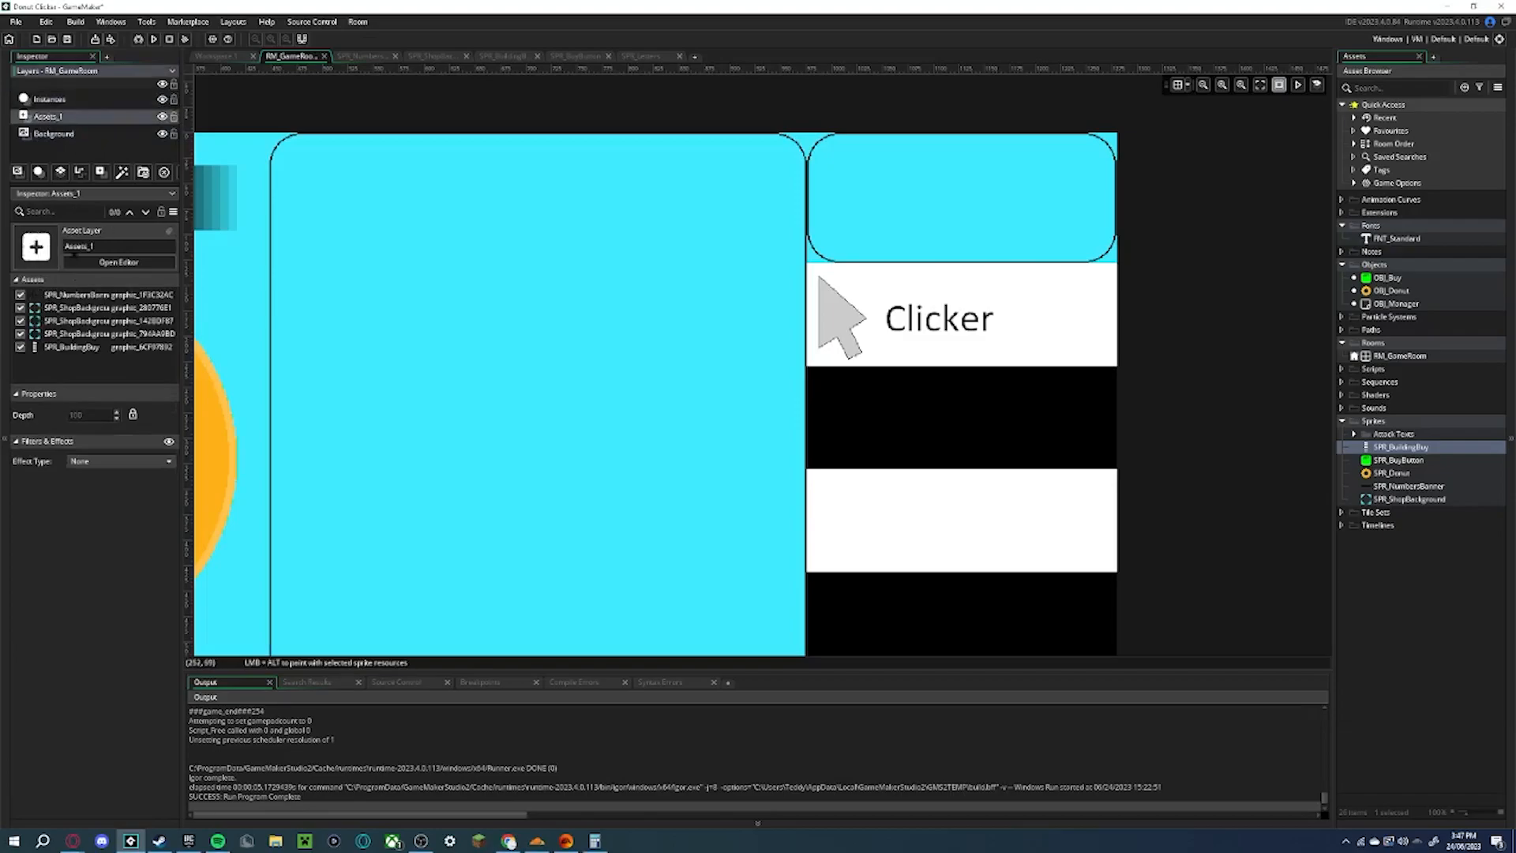
click(82, 349)
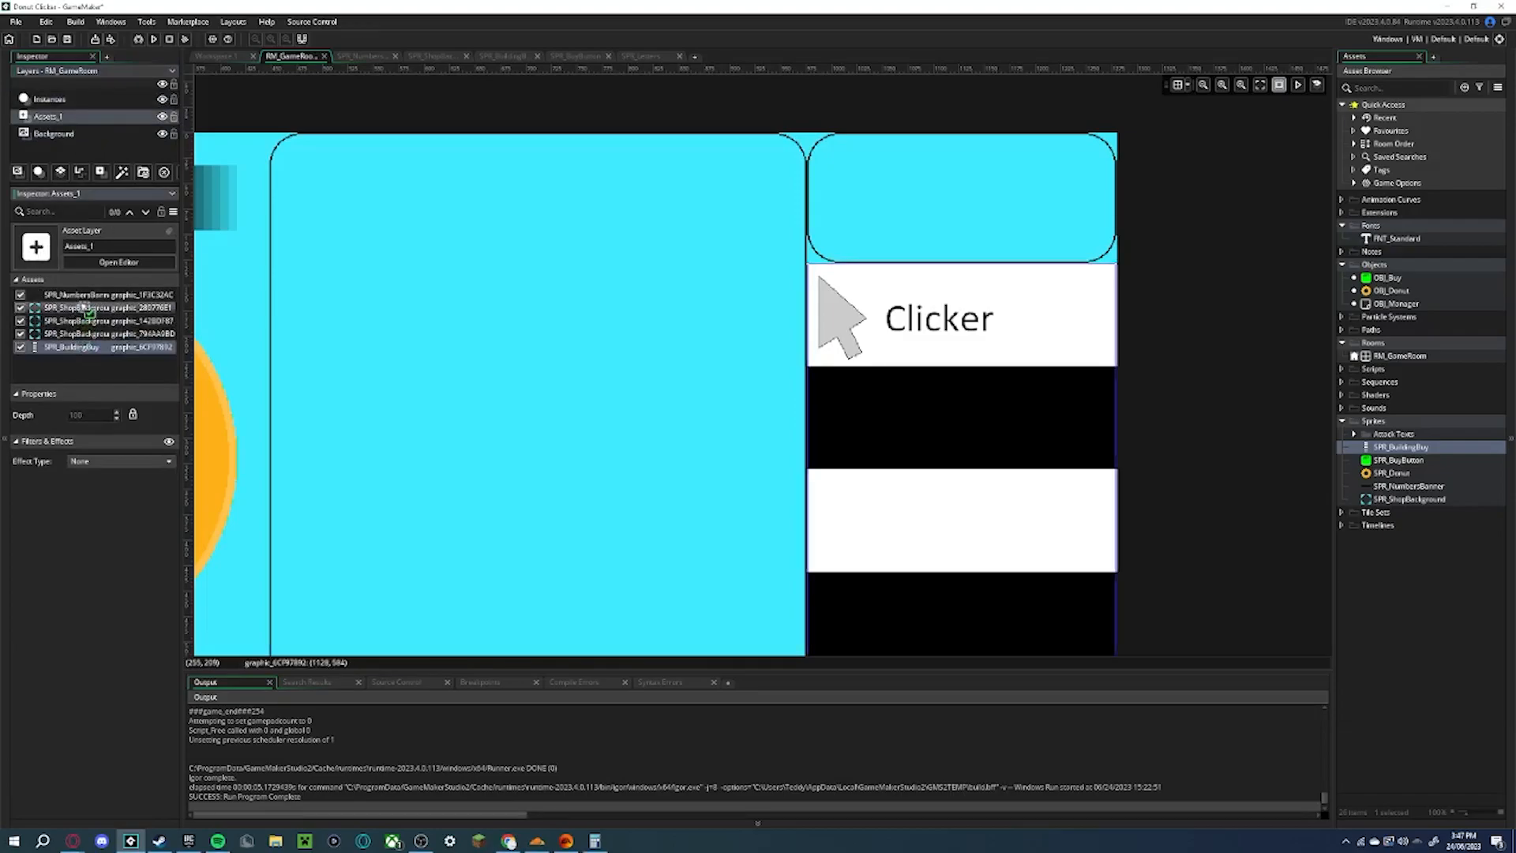
drag(85, 307, 85, 308)
click(1239, 348)
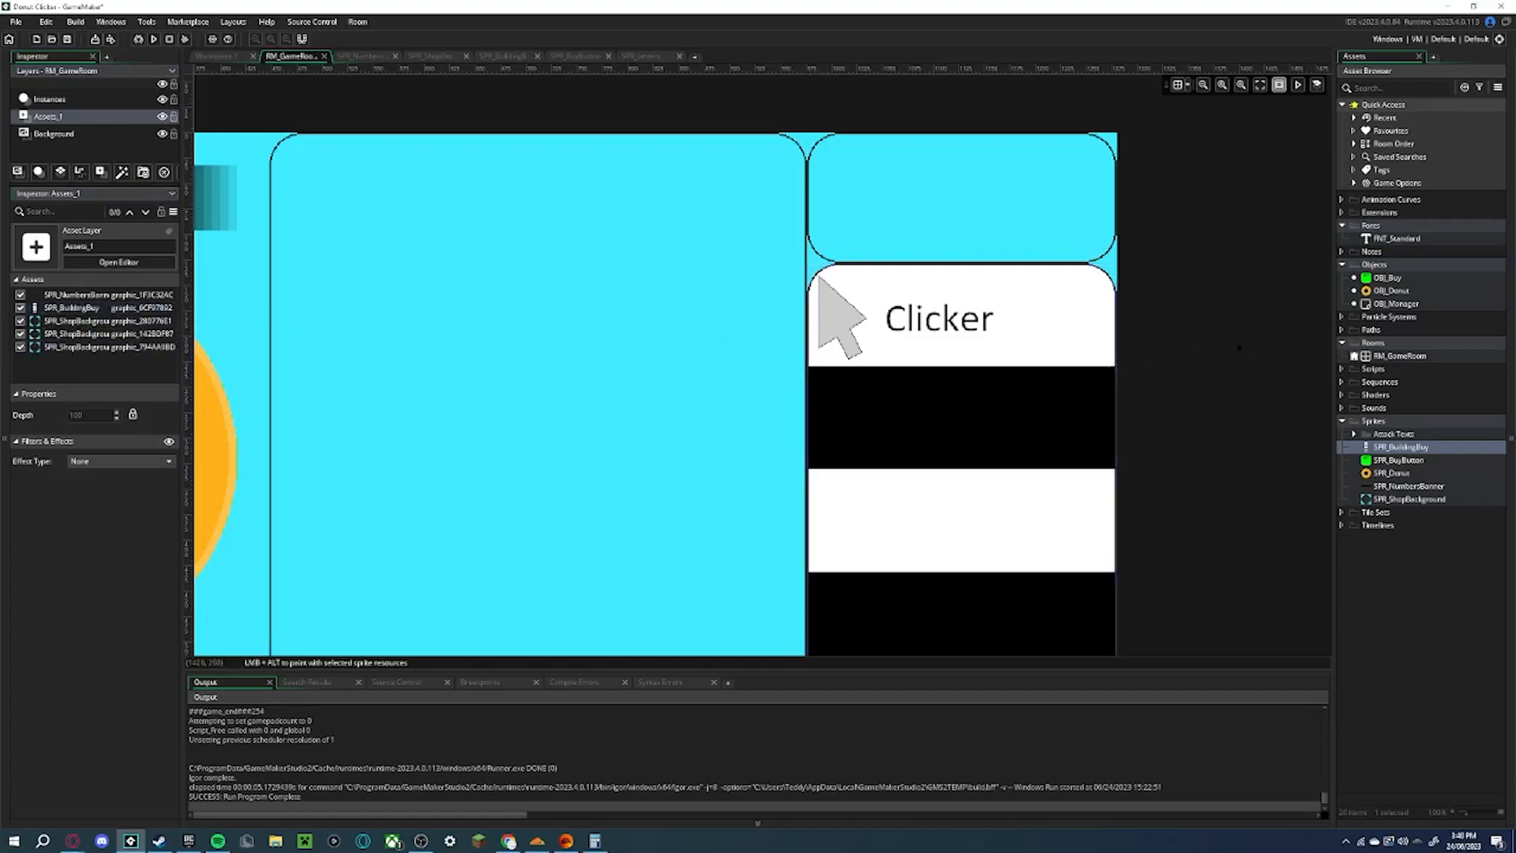
Move the Assets_1 layer back above the Instances layer
click(1029, 352)
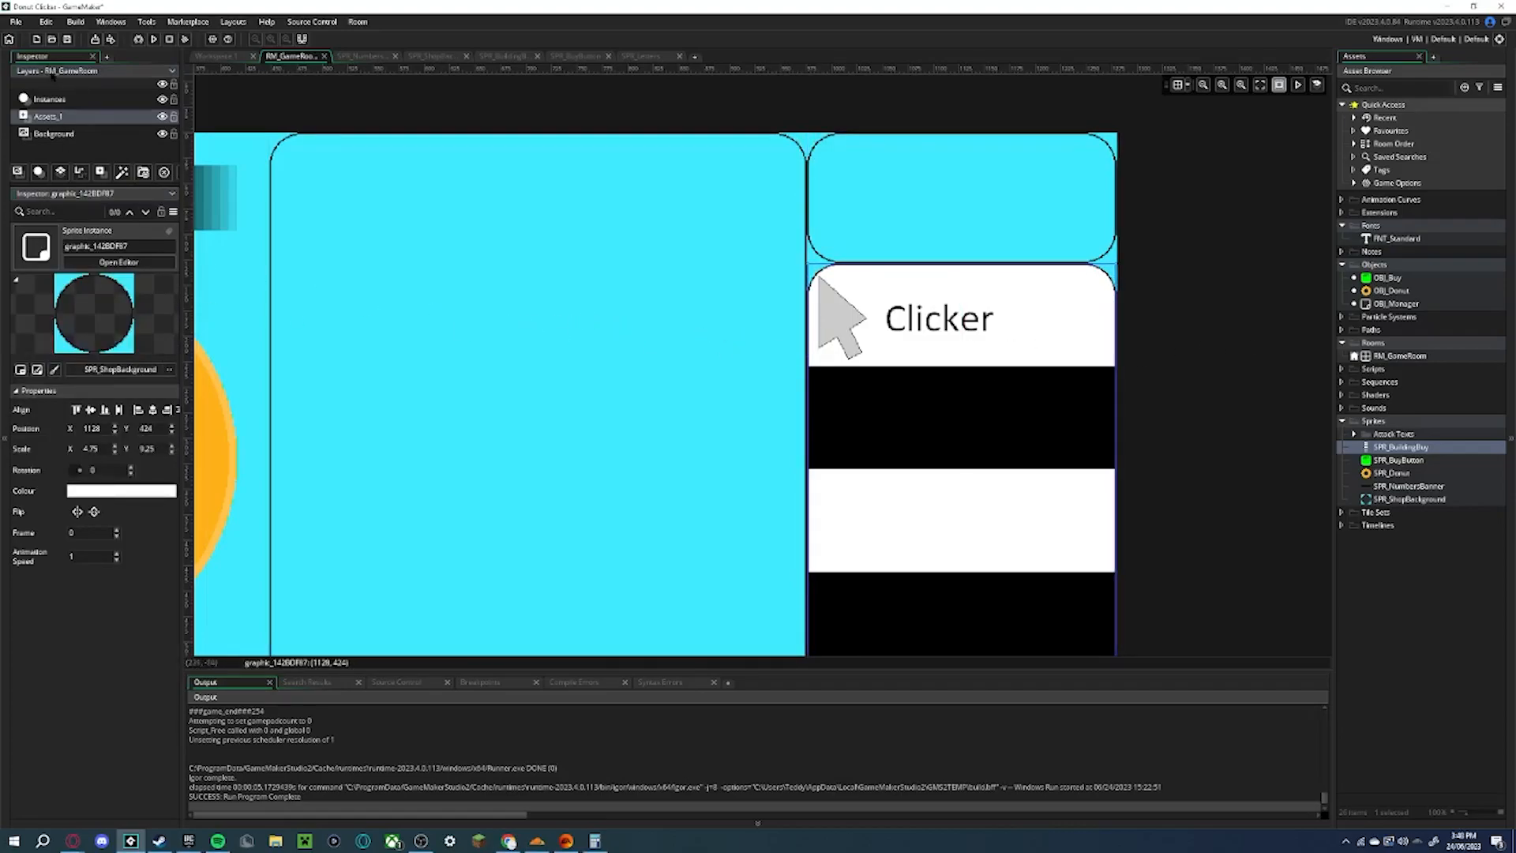
drag(63, 96, 61, 99)
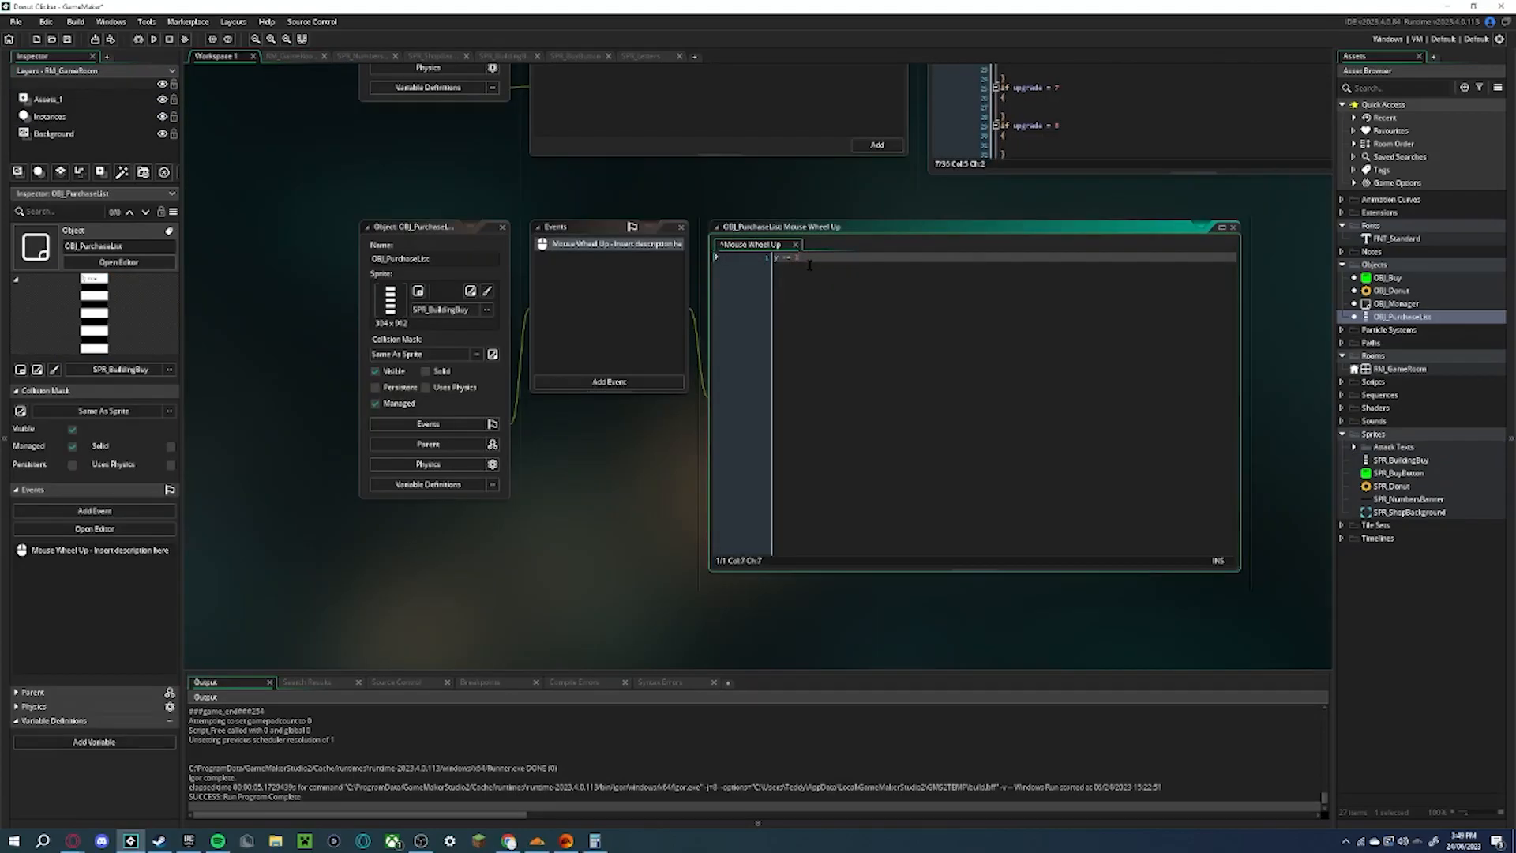
End the movement line in OBJ_PurchaseList's Mouse Wheel Up code with a line break and start adding another event
key(Return)
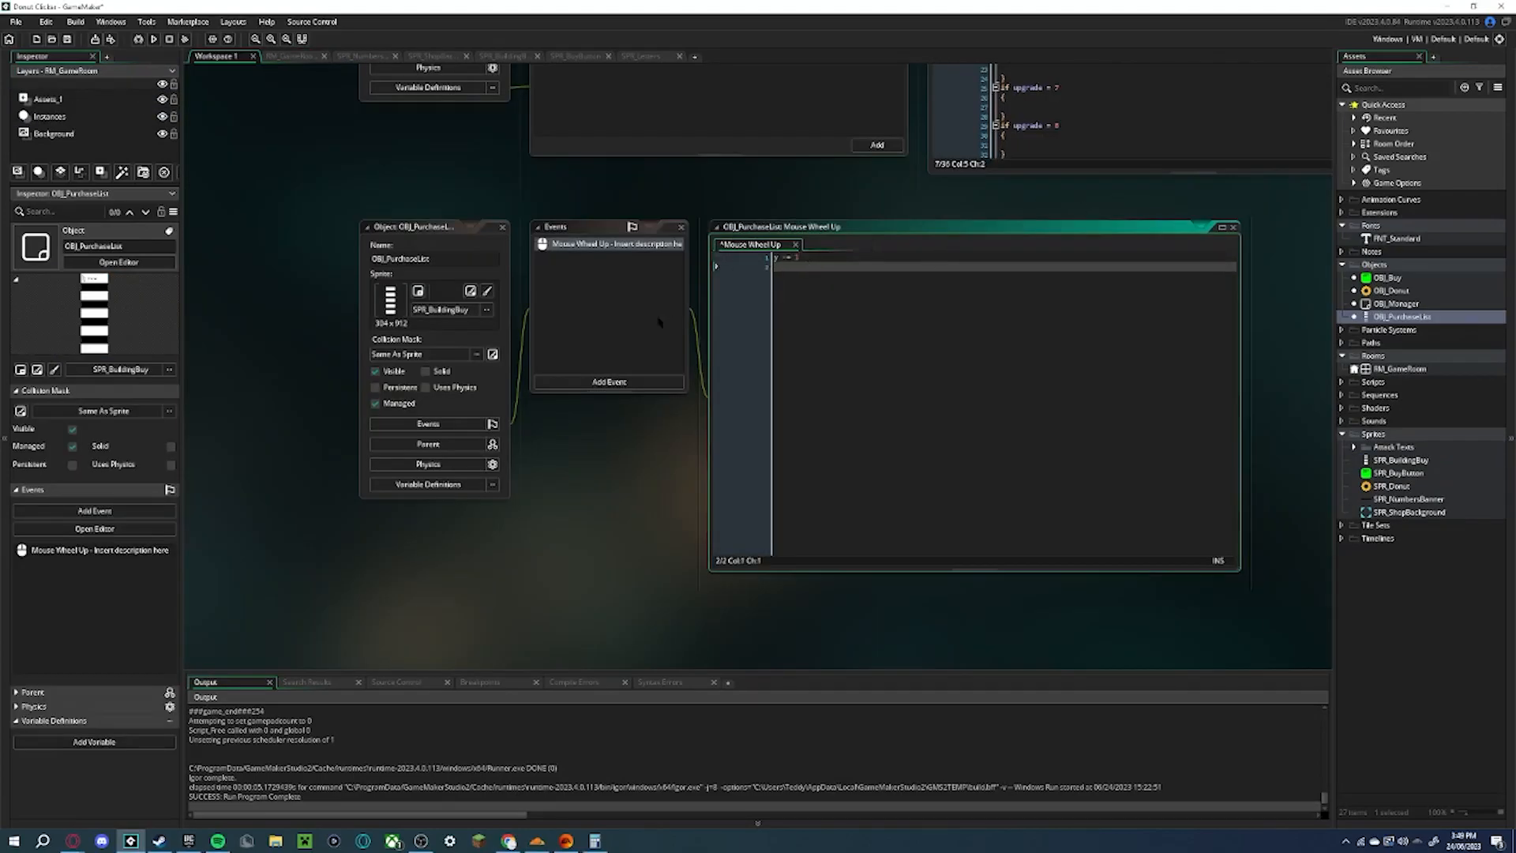
click(609, 381)
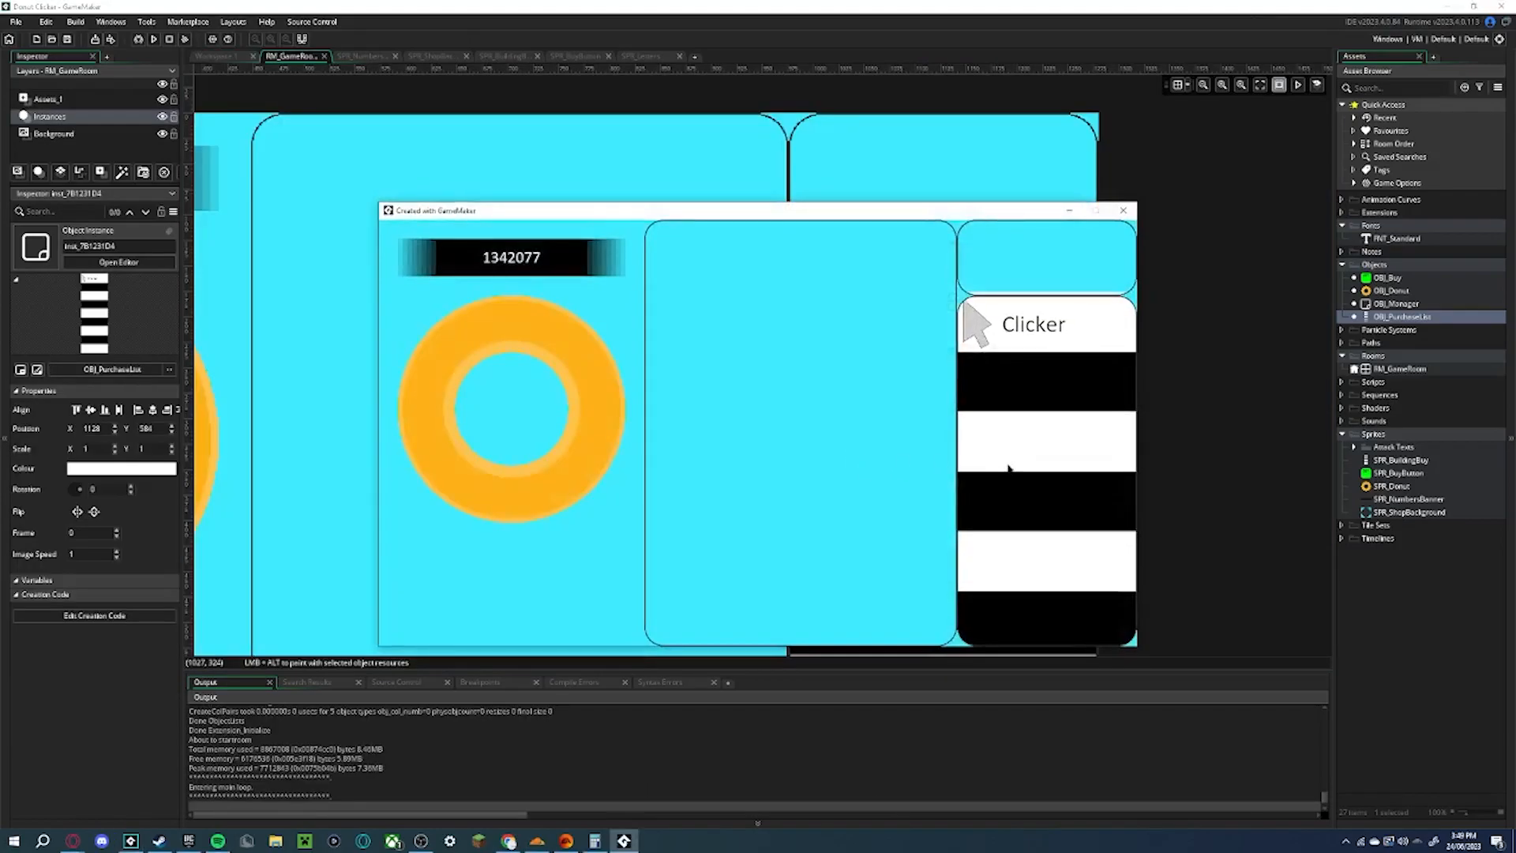
Test scrolling the purchase list up and down in the running game
scroll(1009, 469, up, 10)
scroll(1027, 431, down, 20)
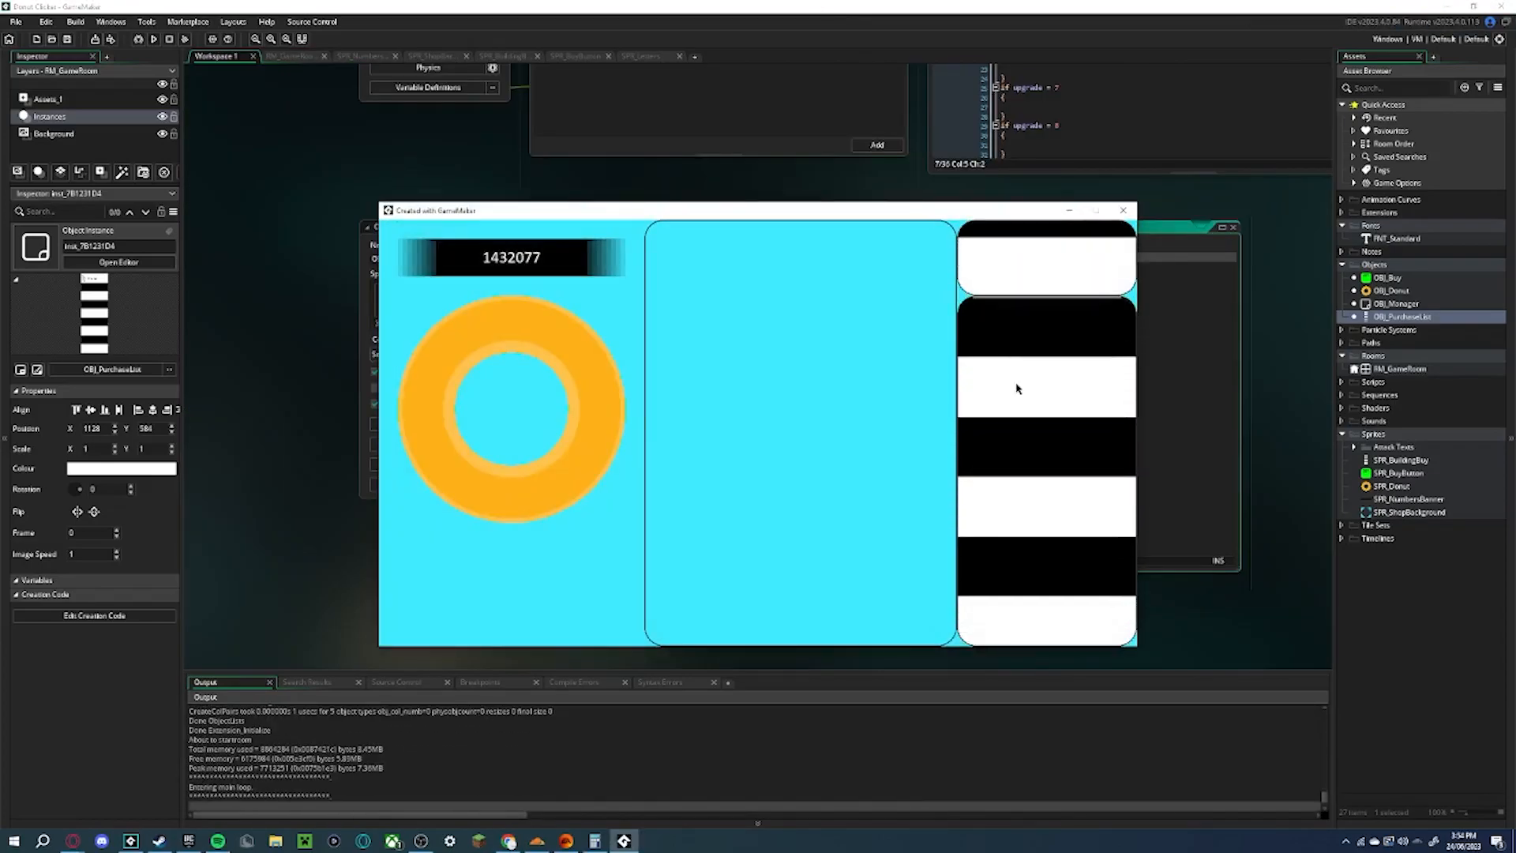
scroll(1029, 458, down, 5)
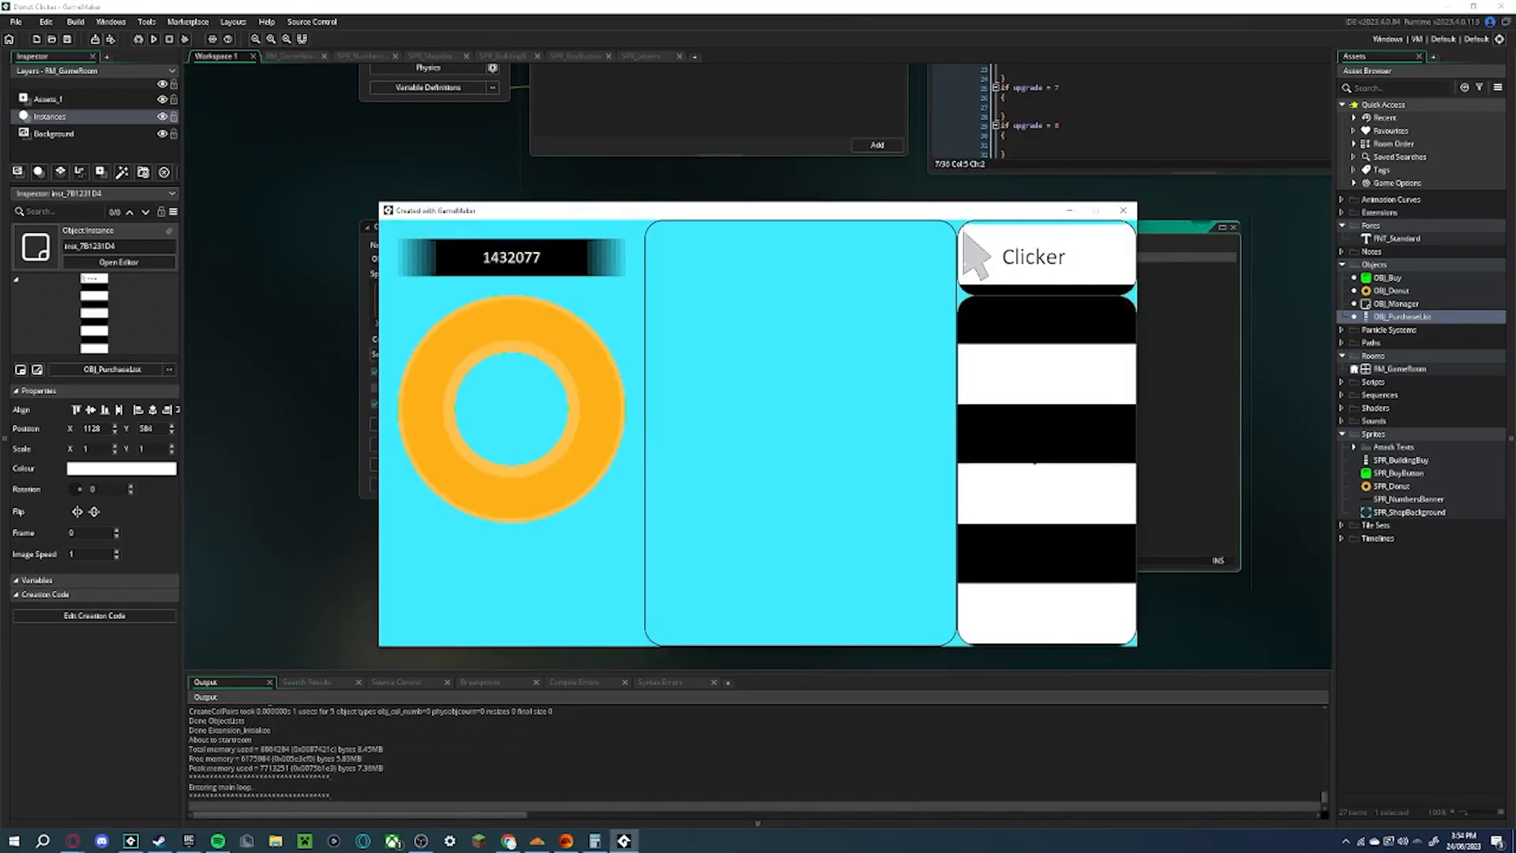
scroll(1029, 459, down, 3)
scroll(1029, 459, up, 5)
scroll(1029, 459, down, 6)
scroll(1030, 458, up, 11)
scroll(1030, 459, down, 4)
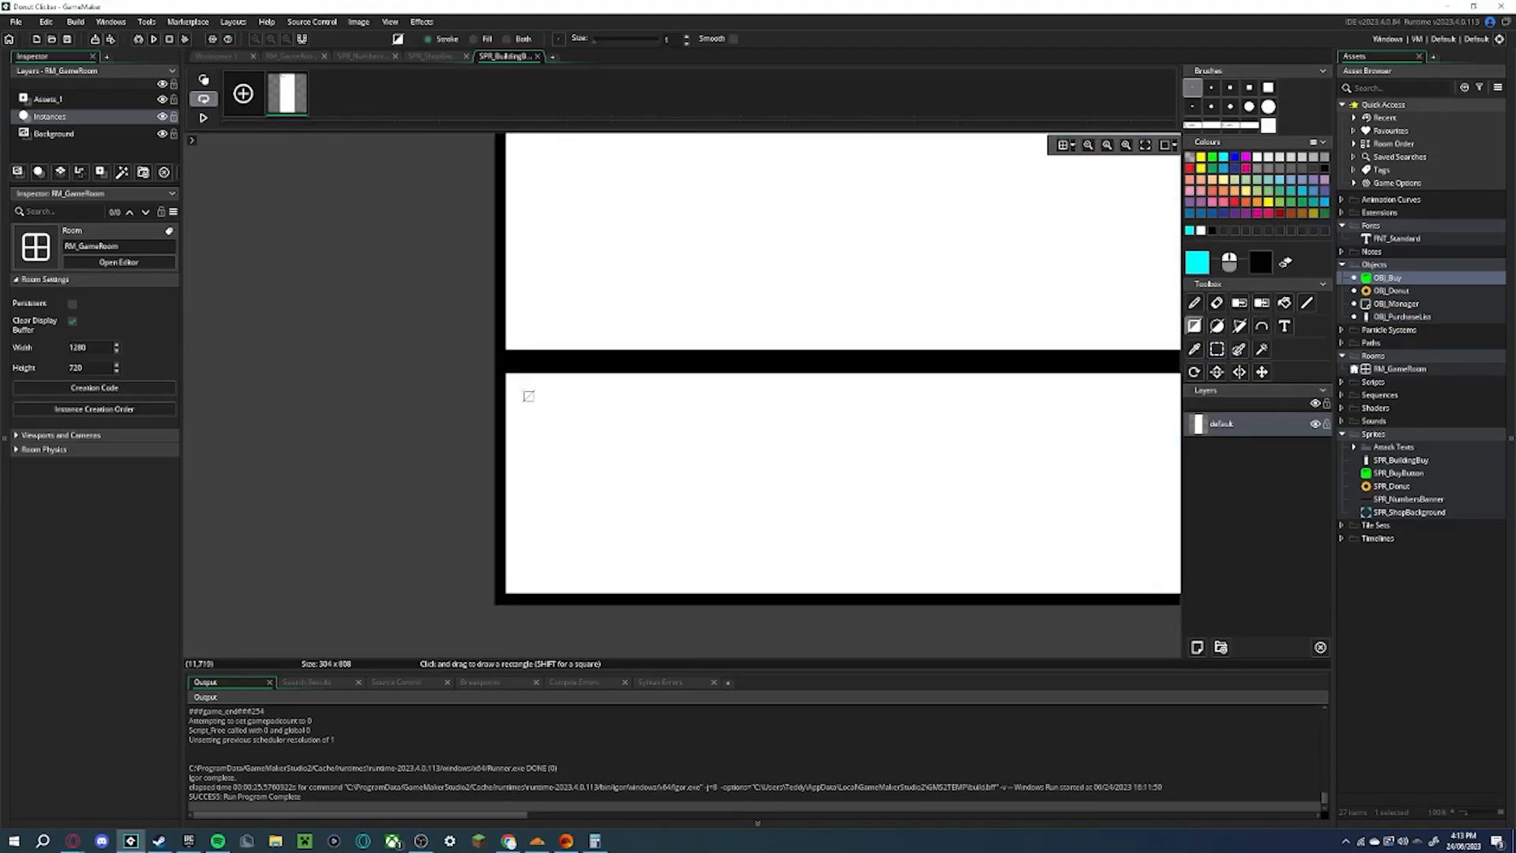
ctrl+scroll(521, 391, up, 1)
drag(439, 391, 686, 637)
ctrl+scroll(342, 406, up, 4)
key(ctrl+z)
Draw a cyan square frame inside the bottom white box of the SPR_BuildingBuy sprite and fill its interior black
mouse_move(327, 158)
mouse_down()
mouse_move(555, 561)
mouse_move(709, 540)
mouse_up()
ctrl+scroll(612, 316, up, 1)
ctrl+scroll(420, 240, down, 1)
mouse_move(359, 207)
mouse_down()
mouse_move(713, 559)
mouse_move(574, 436)
mouse_up()
ctrl+scroll(748, 636, down, 1)
click(1284, 303)
right_click(647, 441)
Mark the centre of the black square with a small white dot, using Calculator to divide 79 by 2
click(1195, 303)
click(1249, 88)
click(1217, 349)
click(758, 822)
click(595, 841)
ctrl+scroll(574, 438, up, 4)
click(569, 421)
ctrl+scroll(778, 404, down, 3)
click(1070, 397)
Stamp two white squares touching corner to corner beside the centre dot of the black square in SPR_BuildingBuy
click(72, 841)
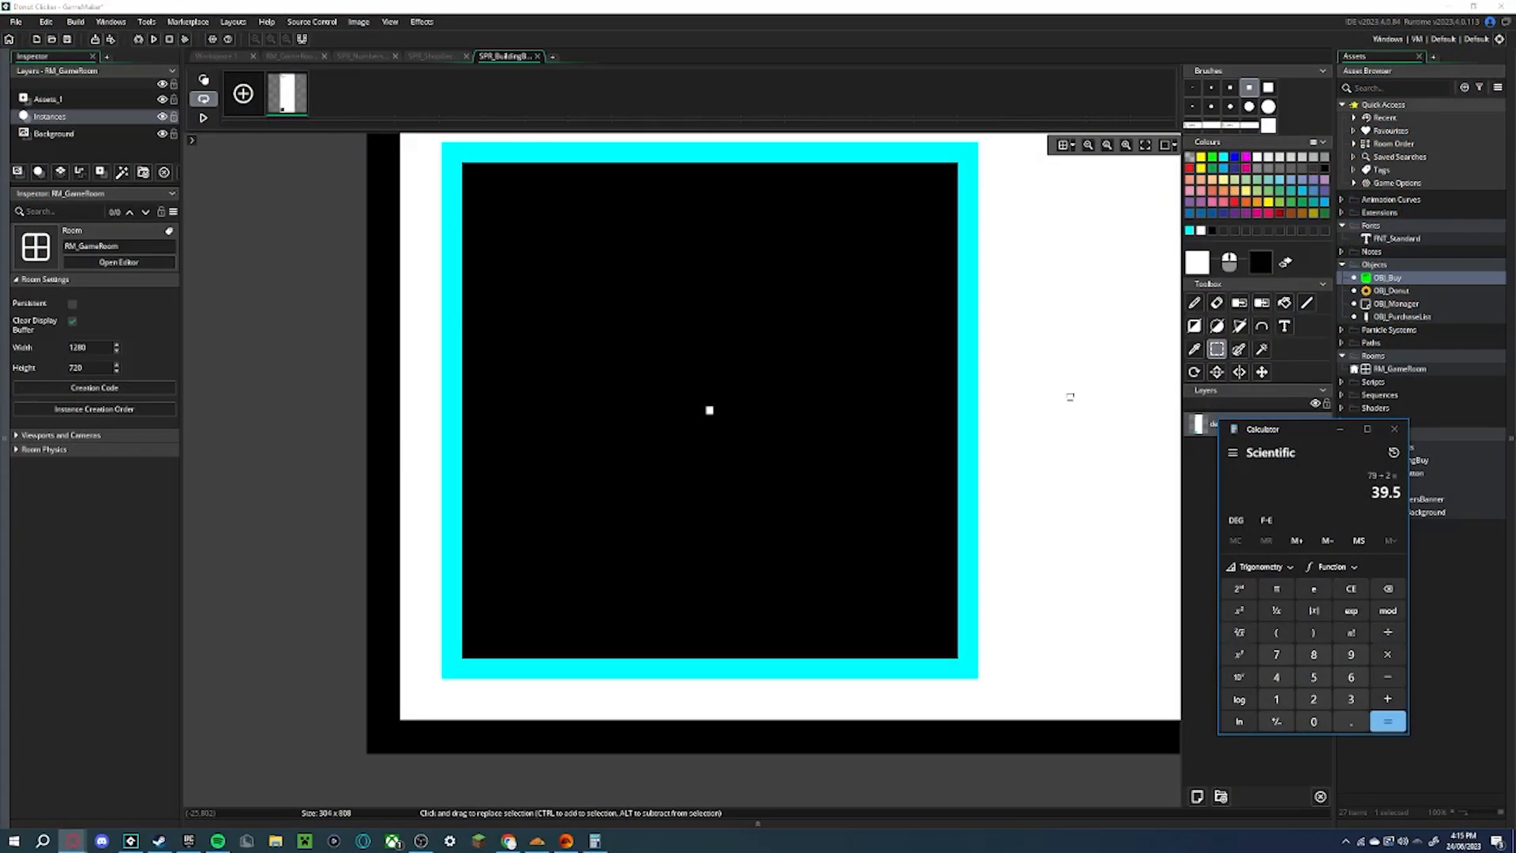
click(1120, 429)
click(1194, 303)
click(754, 454)
click(835, 373)
Outline a diamond-shaped GameMaker logo around the white squares with one-pixel white diagonal lines
click(1193, 88)
click(1306, 303)
ctrl+scroll(707, 646, up, 2)
drag(840, 416, 711, 542)
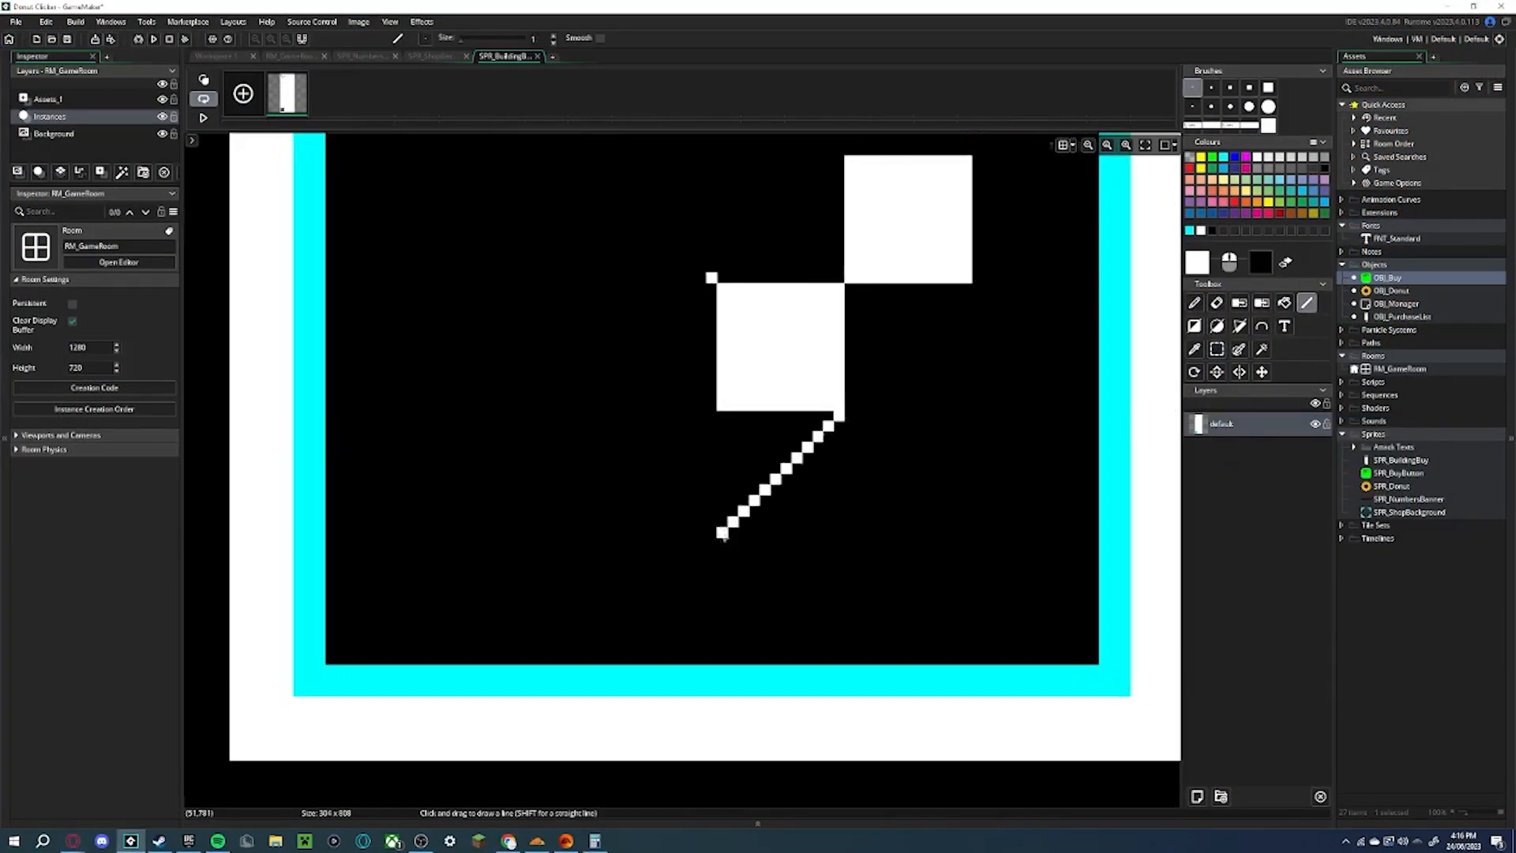
shift+drag(691, 278, 446, 278)
middle_drag(447, 277, 352, 561)
shift+drag(348, 562, 616, 298)
mouse_move(616, 297)
shift+mouse_down()
mouse_move(714, 305)
mouse_move(885, 447)
shift+mouse_up()
Paint over the upper white square's excess beyond the diagonal in black, leaving a triangular arm on the logo
click(1195, 303)
mouse_move(770, 445)
right_down()
mouse_move(861, 456)
mouse_move(872, 541)
right_up()
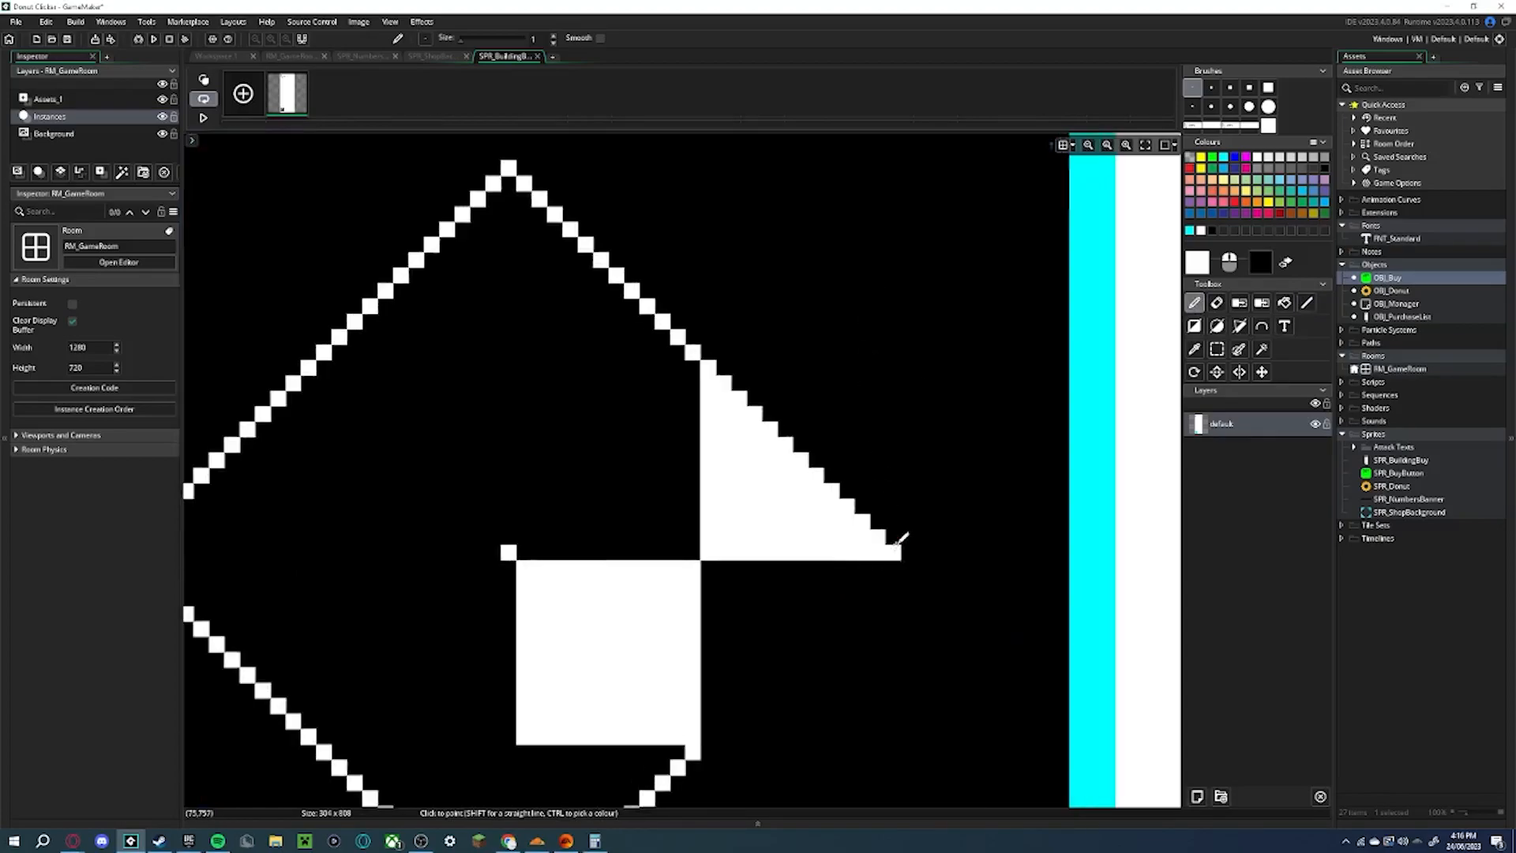
drag(743, 588, 857, 594)
middle_drag(995, 447, 1005, 548)
Add a white diagonal line and a short vertical pencil stroke to refine the logo's G shape
click(1307, 304)
mouse_move(579, 525)
mouse_down()
mouse_move(741, 366)
mouse_move(735, 681)
mouse_up()
click(1195, 303)
ctrl+scroll(680, 494, up, 2)
drag(703, 472, 702, 354)
ctrl+scroll(679, 399, down, 5)
click(1284, 326)
click(630, 475)
text(GameMaker)
key(BackSpace)
key(BackSpace)
key(BackSpace)
key(BackSpace)
key(BackSpace)
key(Return)
text(Maker)
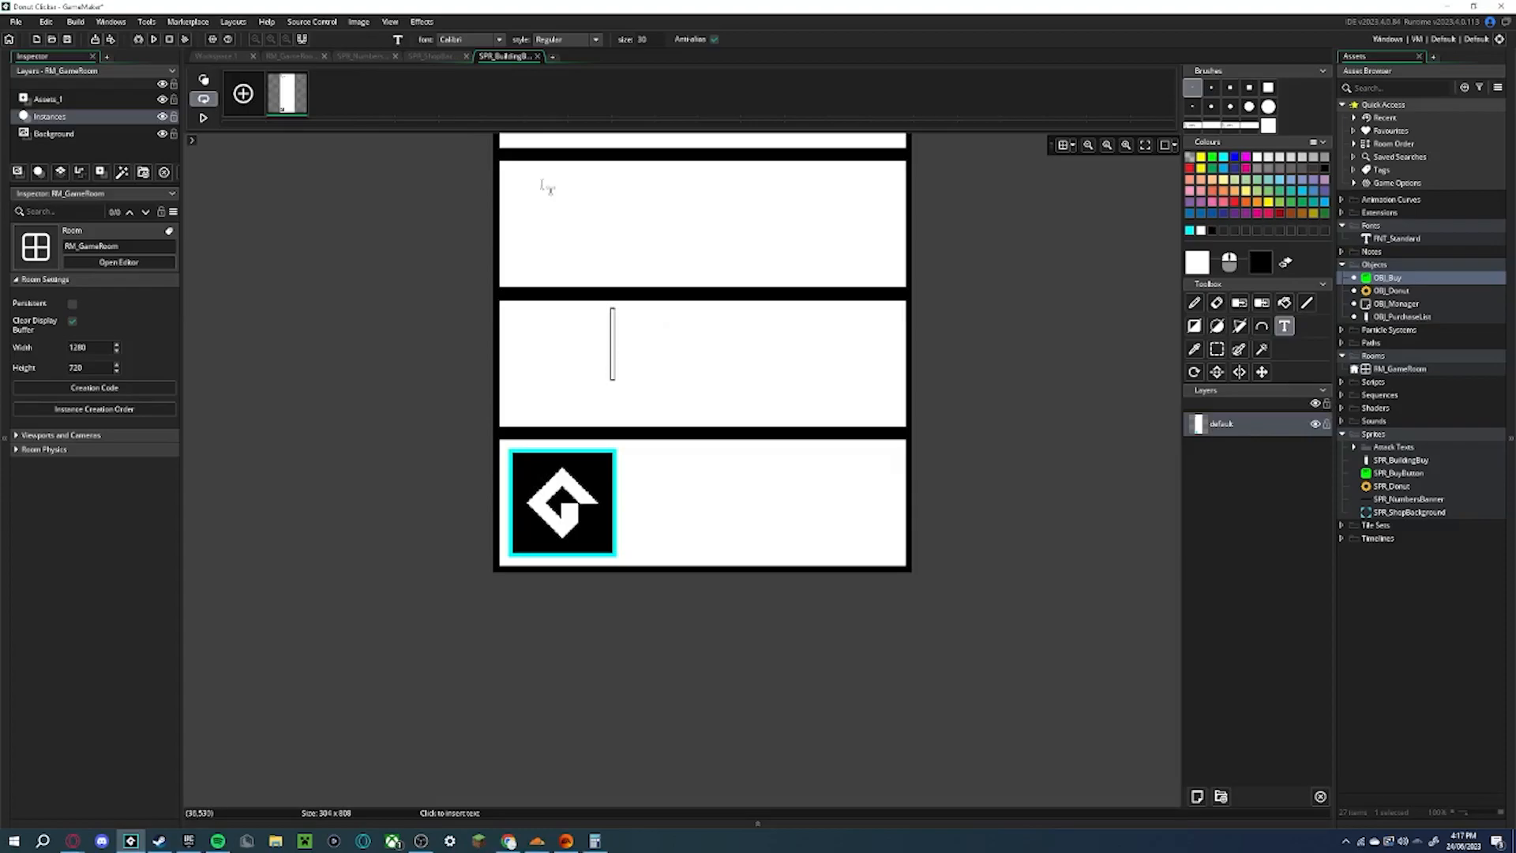
Add the text "Game Maker" on two lines beside the logo in the lowest box
click(632, 474)
text(Game)
key(Return)
text(Maker)
Clean up the blurry grey edge pixels of the letter G in "Game" with solid black and white
click(1284, 303)
click(804, 456)
ctrl+scroll(677, 534, up, 5)
click(1195, 304)
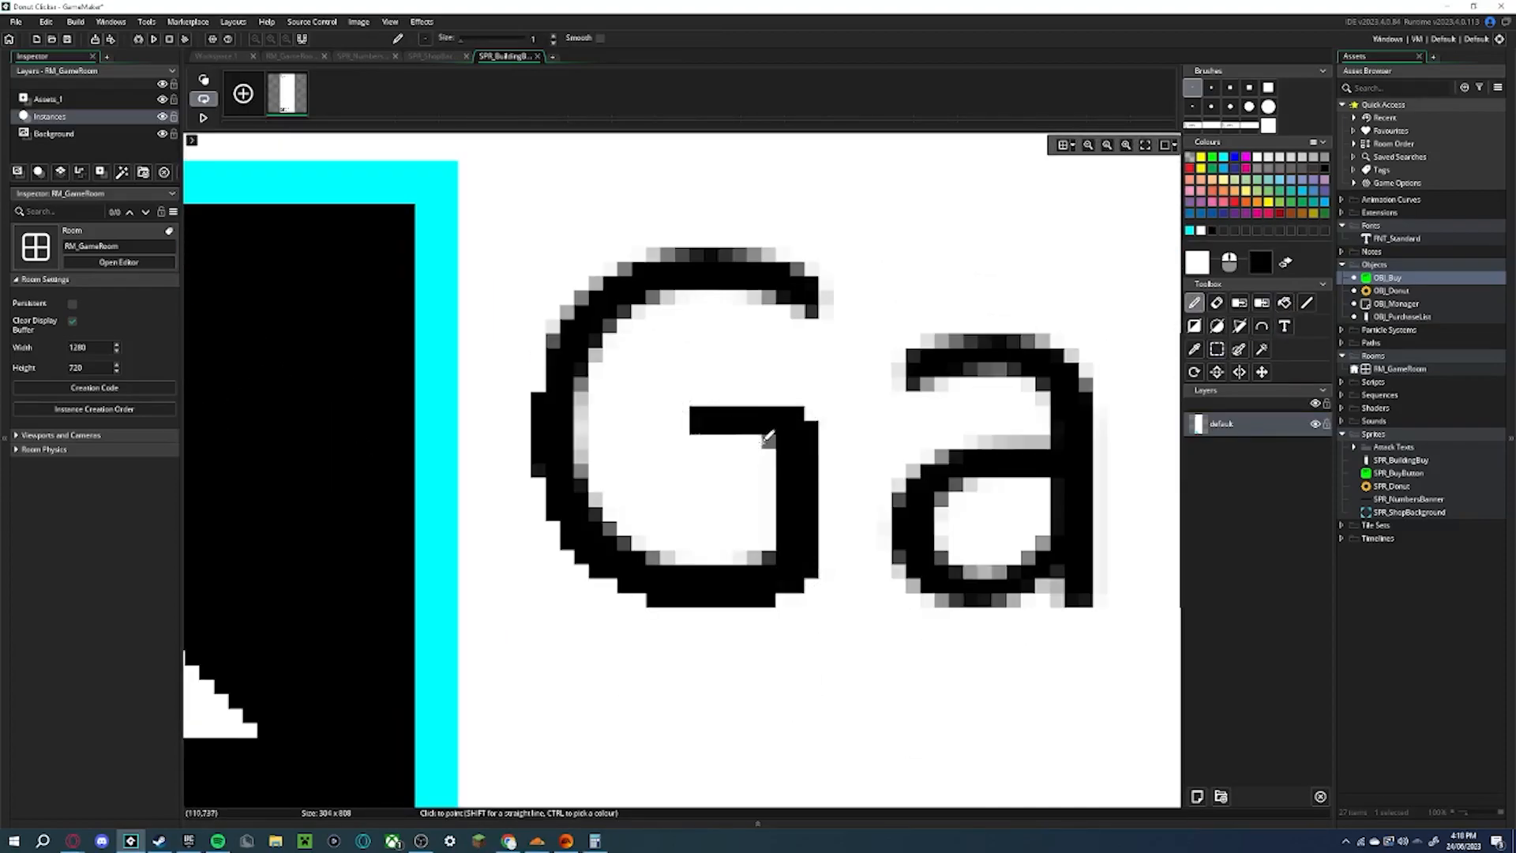
click(826, 297)
right_drag(740, 255, 596, 283)
drag(567, 312, 553, 326)
Select the word "Maker" and move it up closer beneath "Game", fully inside the box
ctrl+scroll(680, 386, down, 5)
click(1217, 349)
drag(1019, 607, 597, 494)
drag(622, 529, 619, 493)
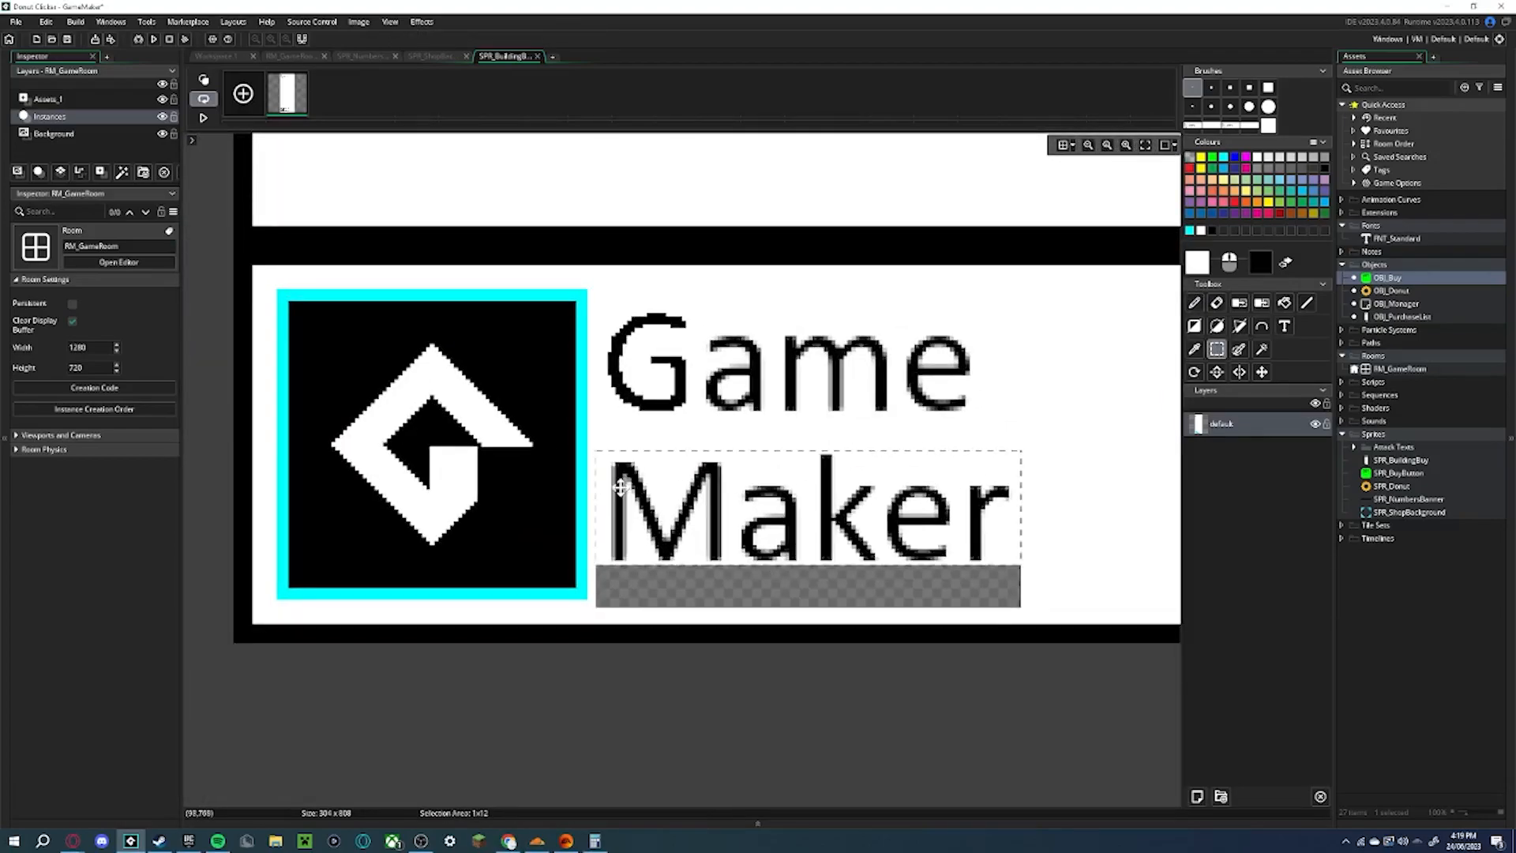
key(f)
ctrl+scroll(749, 355, up, 2)
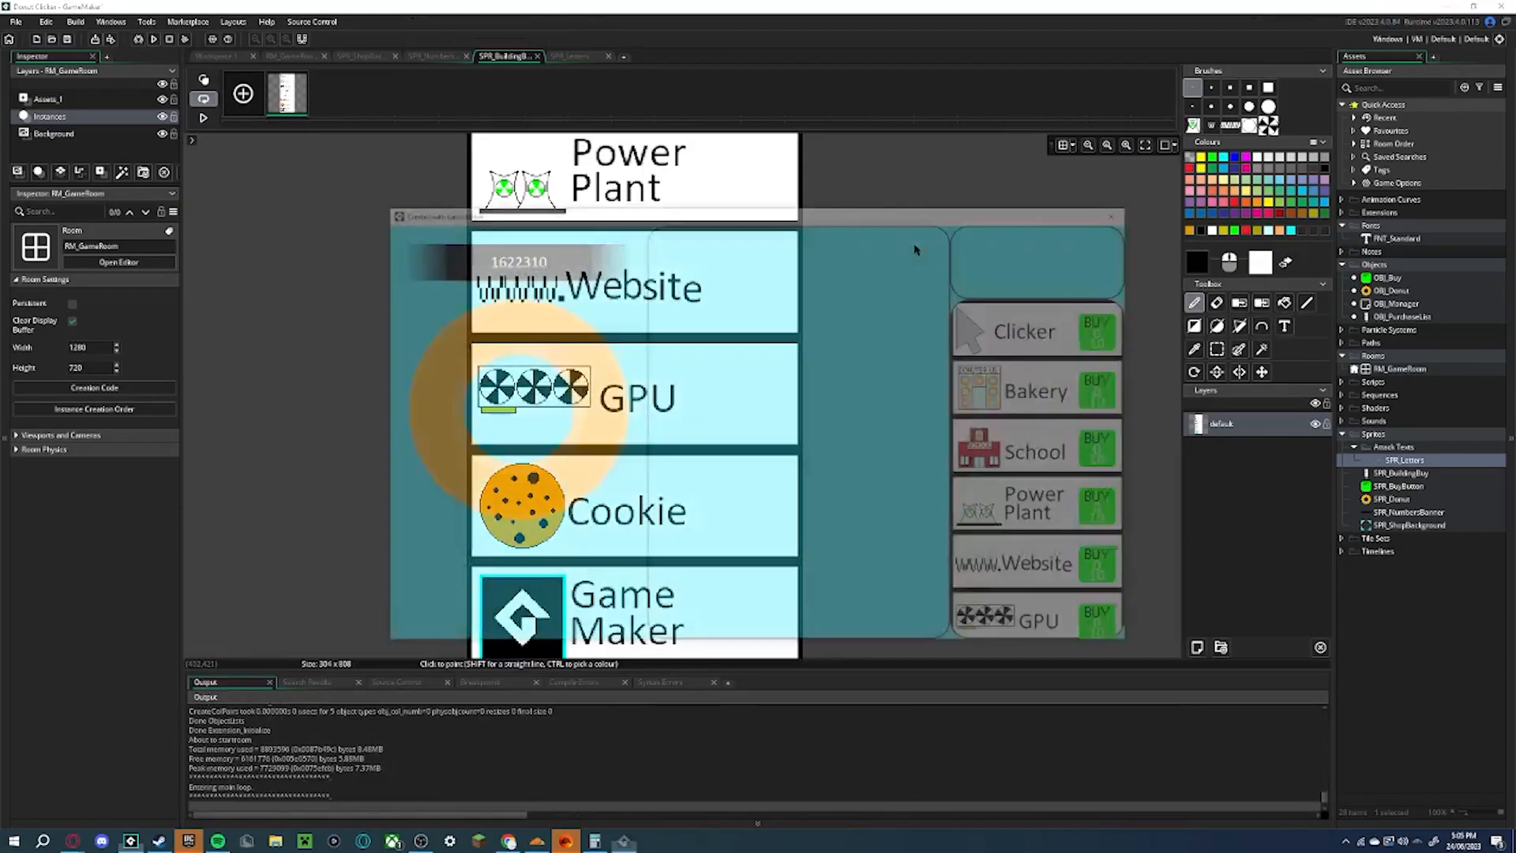
Test scrolling the illustrated building list down to Game Maker and back up in the running game
scroll(1024, 368, down, 3)
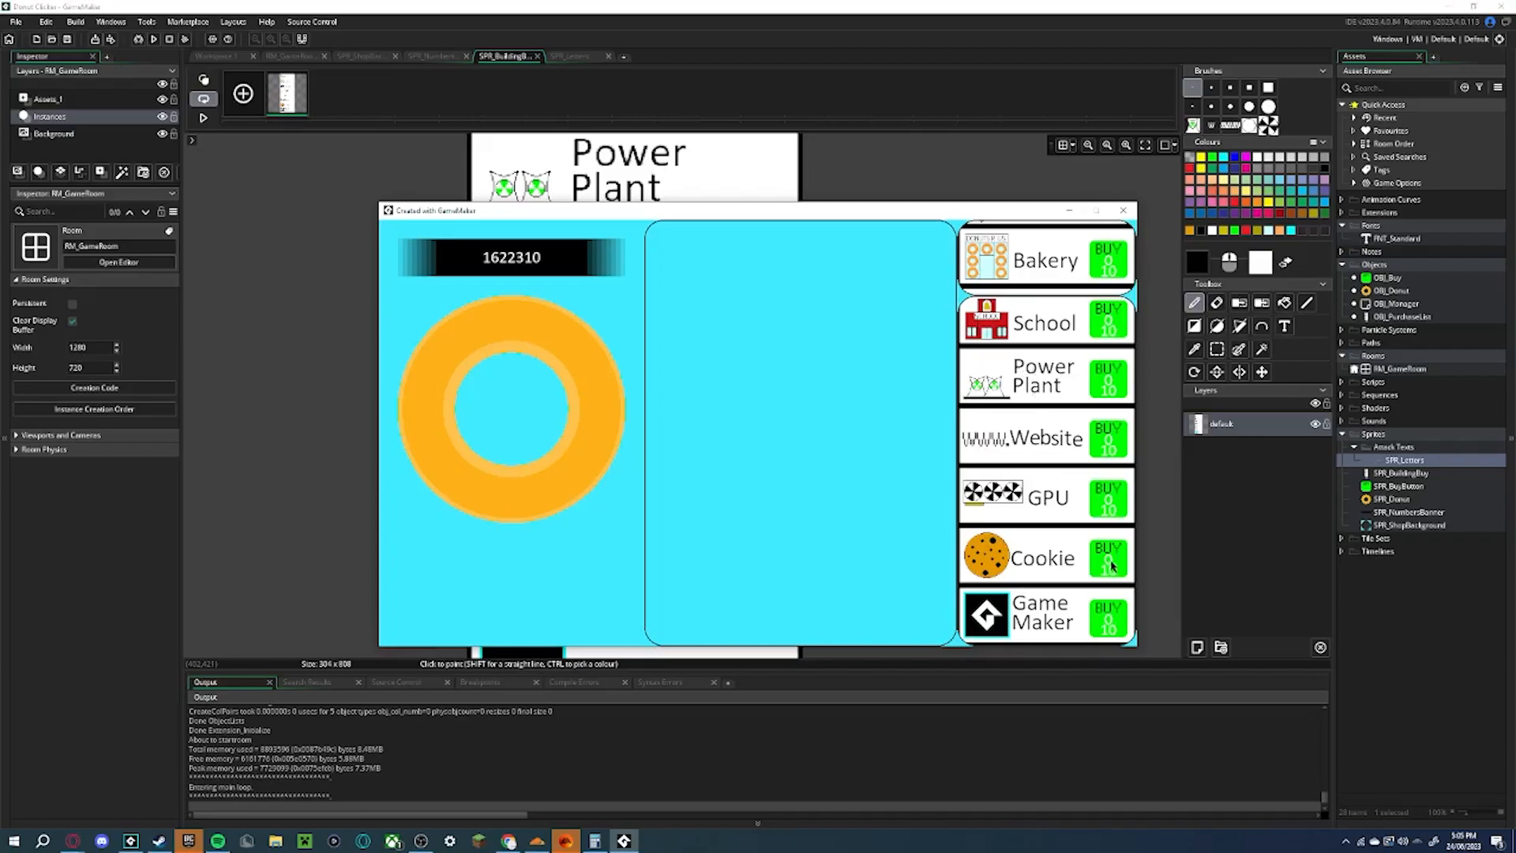
scroll(1112, 566, up, 3)
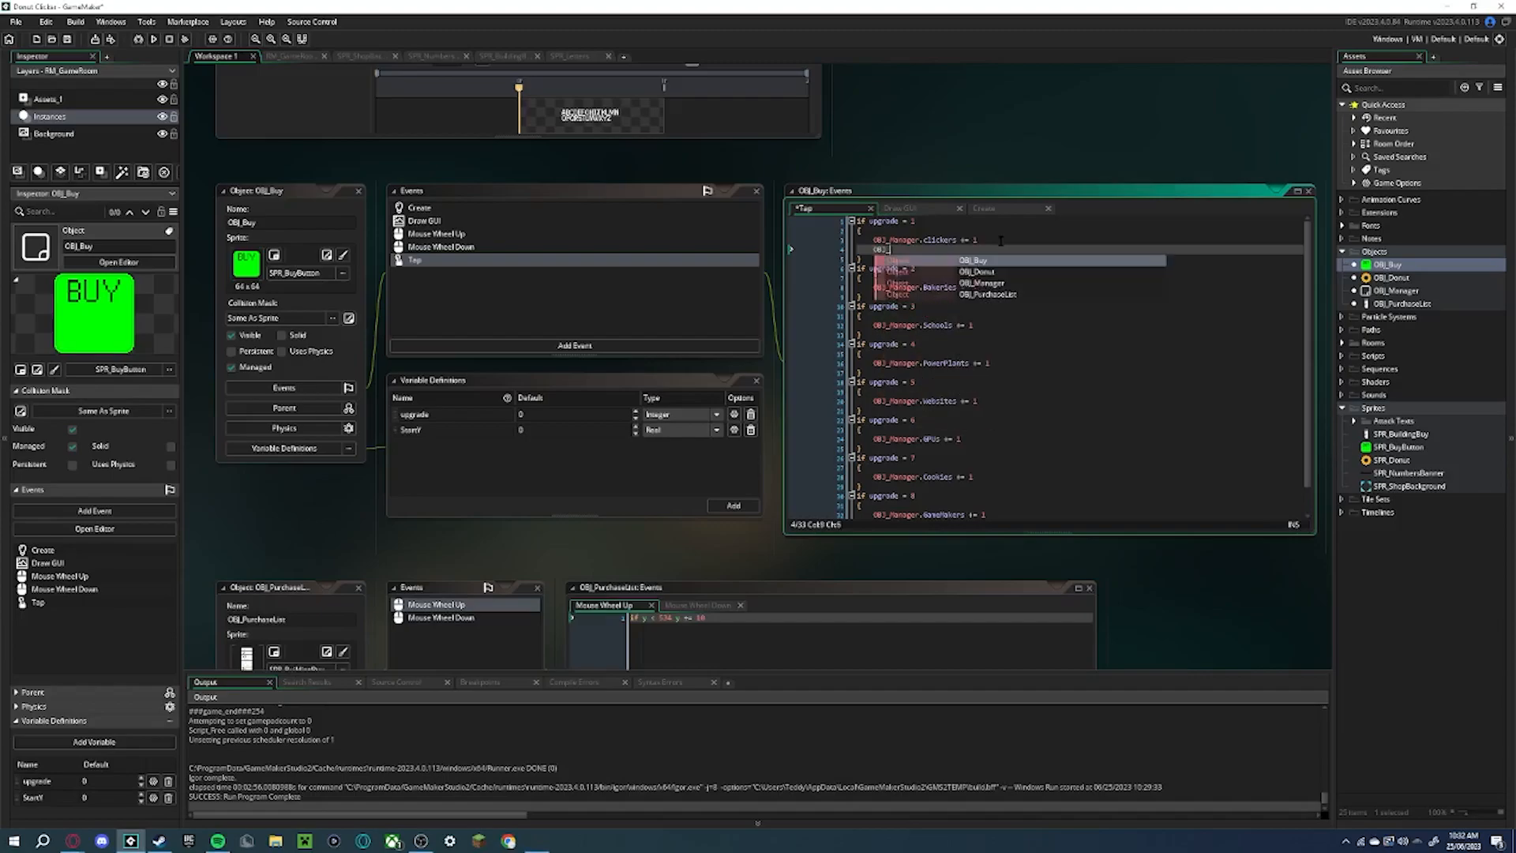
Write a second OBJ_Manager statement below the clickers line in the first upgrade block of OBJ_Buy's Tap code
text(_Manager)
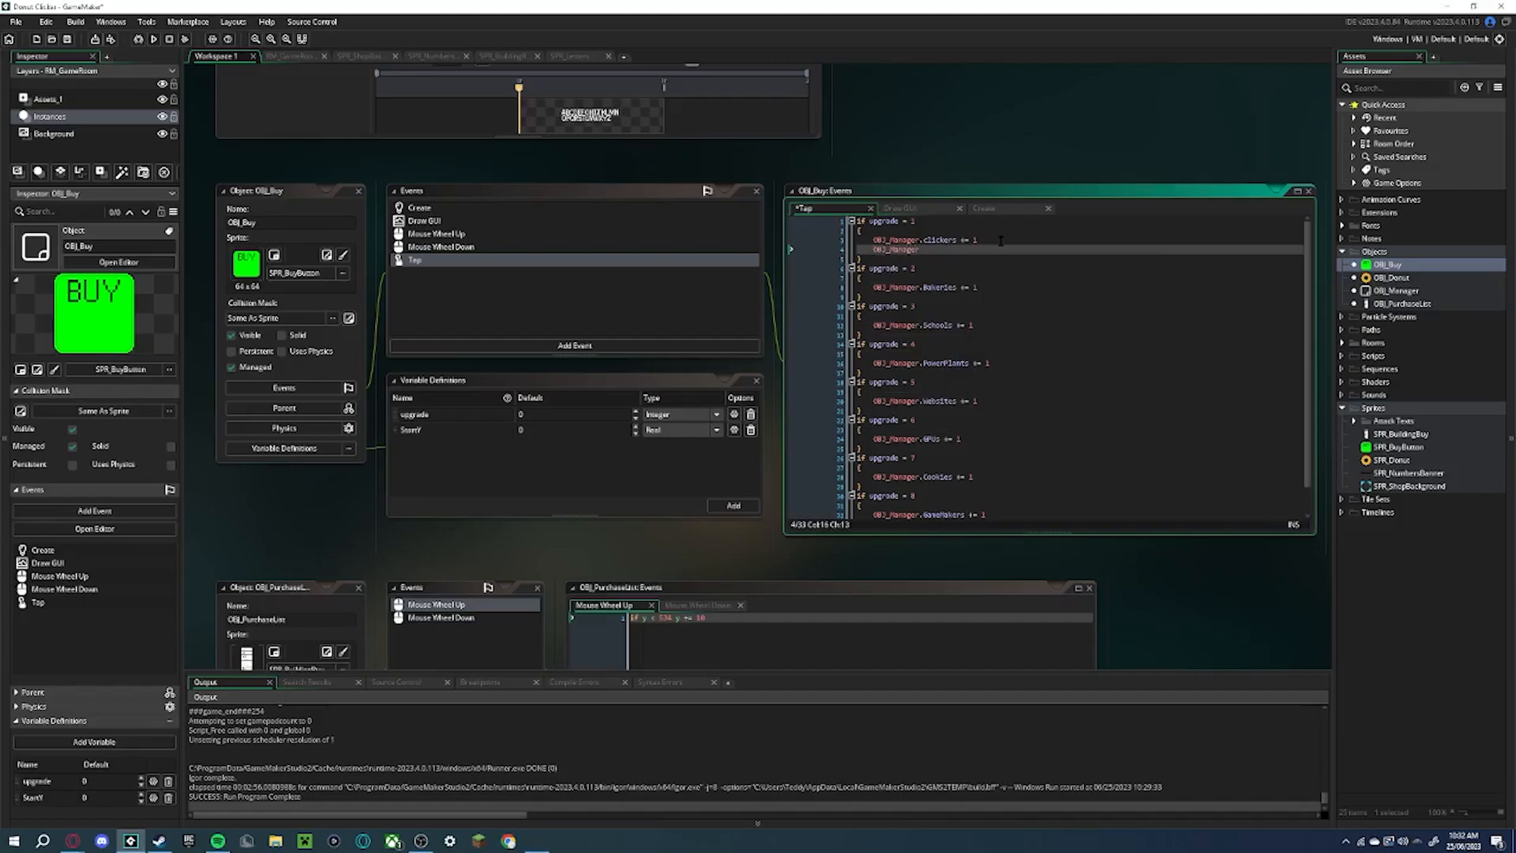
text(.B)
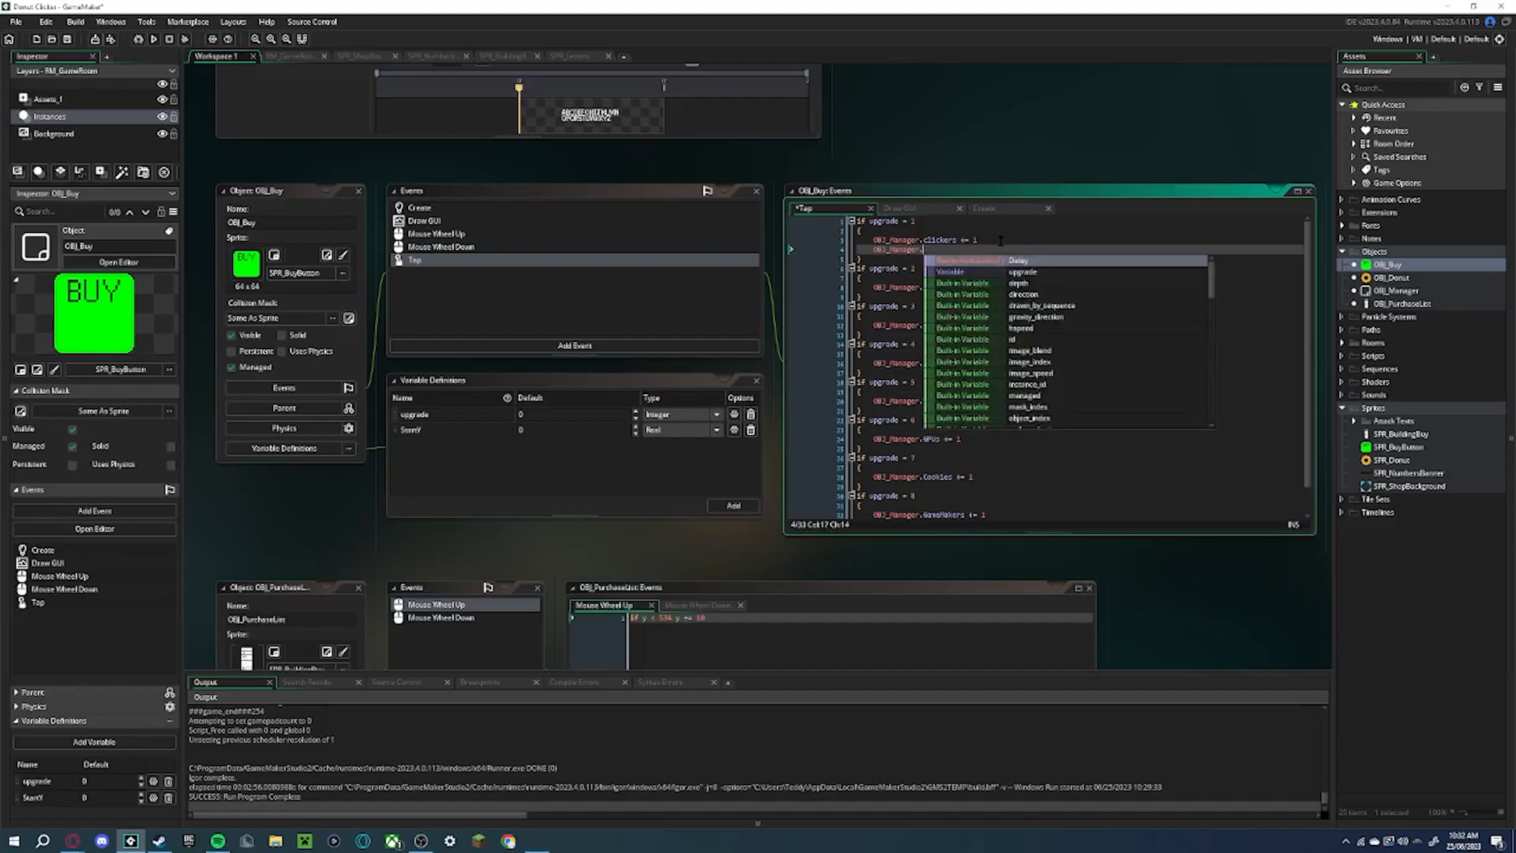
text(on)
key(Return)
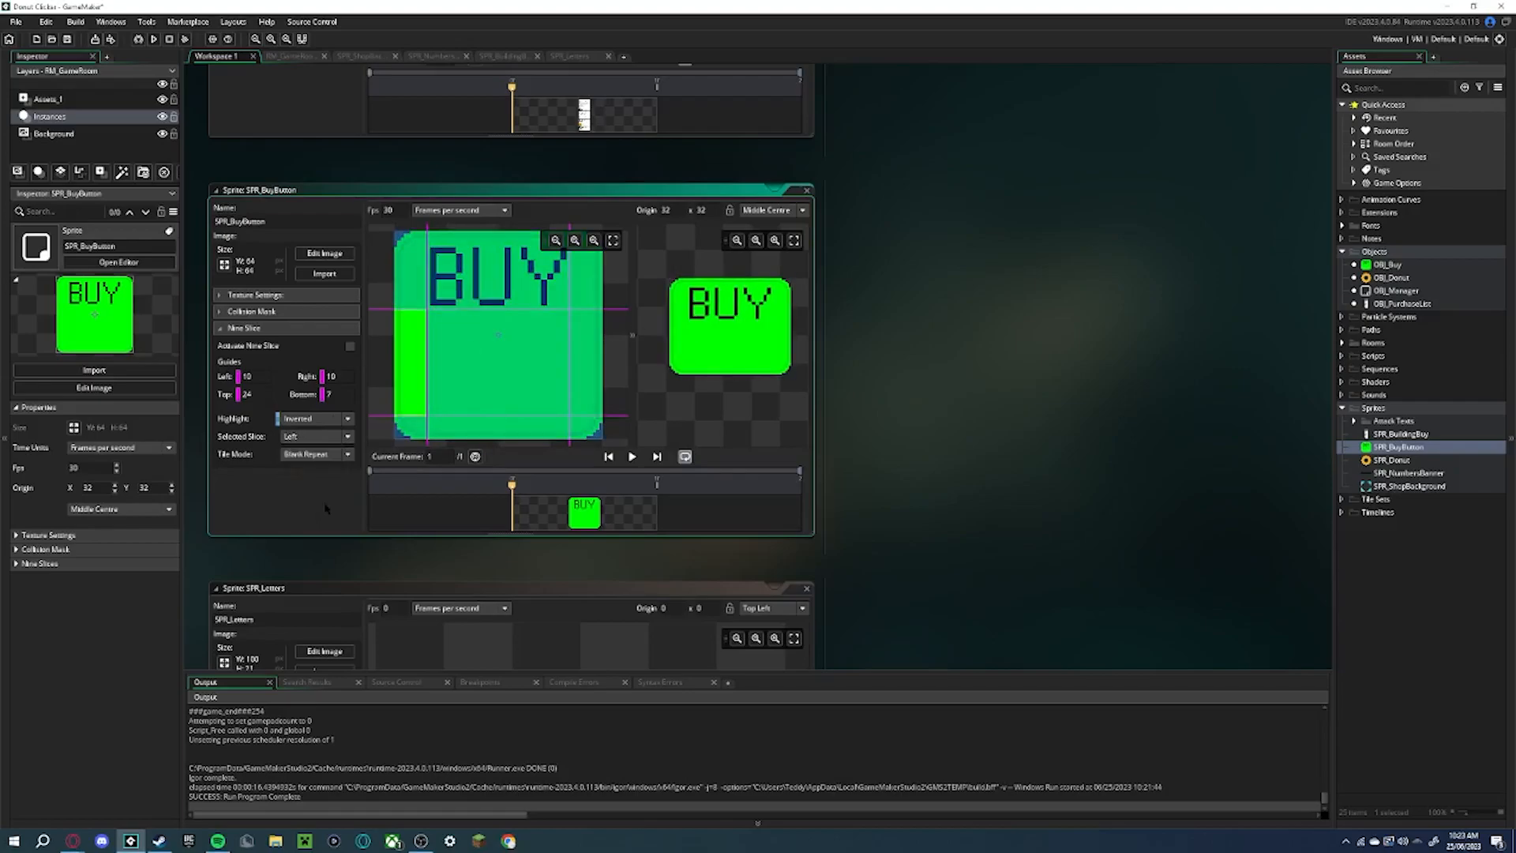
Change the nine-slice tile mode of SPR_BuyButton's left slice
click(316, 454)
click(323, 509)
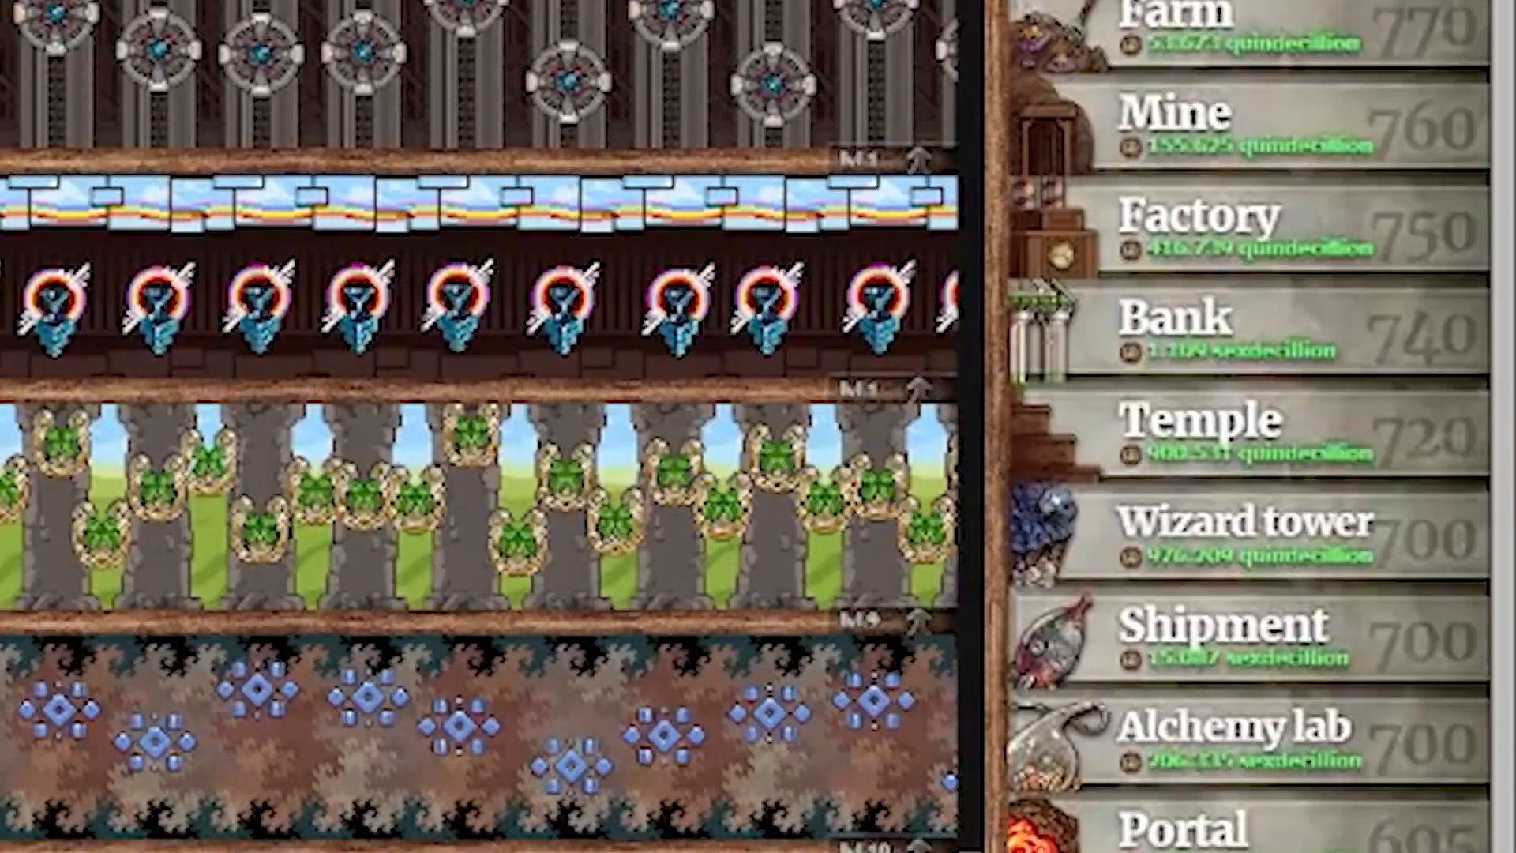
Examine the list of buildings and their prices in Cookie Clicker
scroll(1248, 427, down, 2)
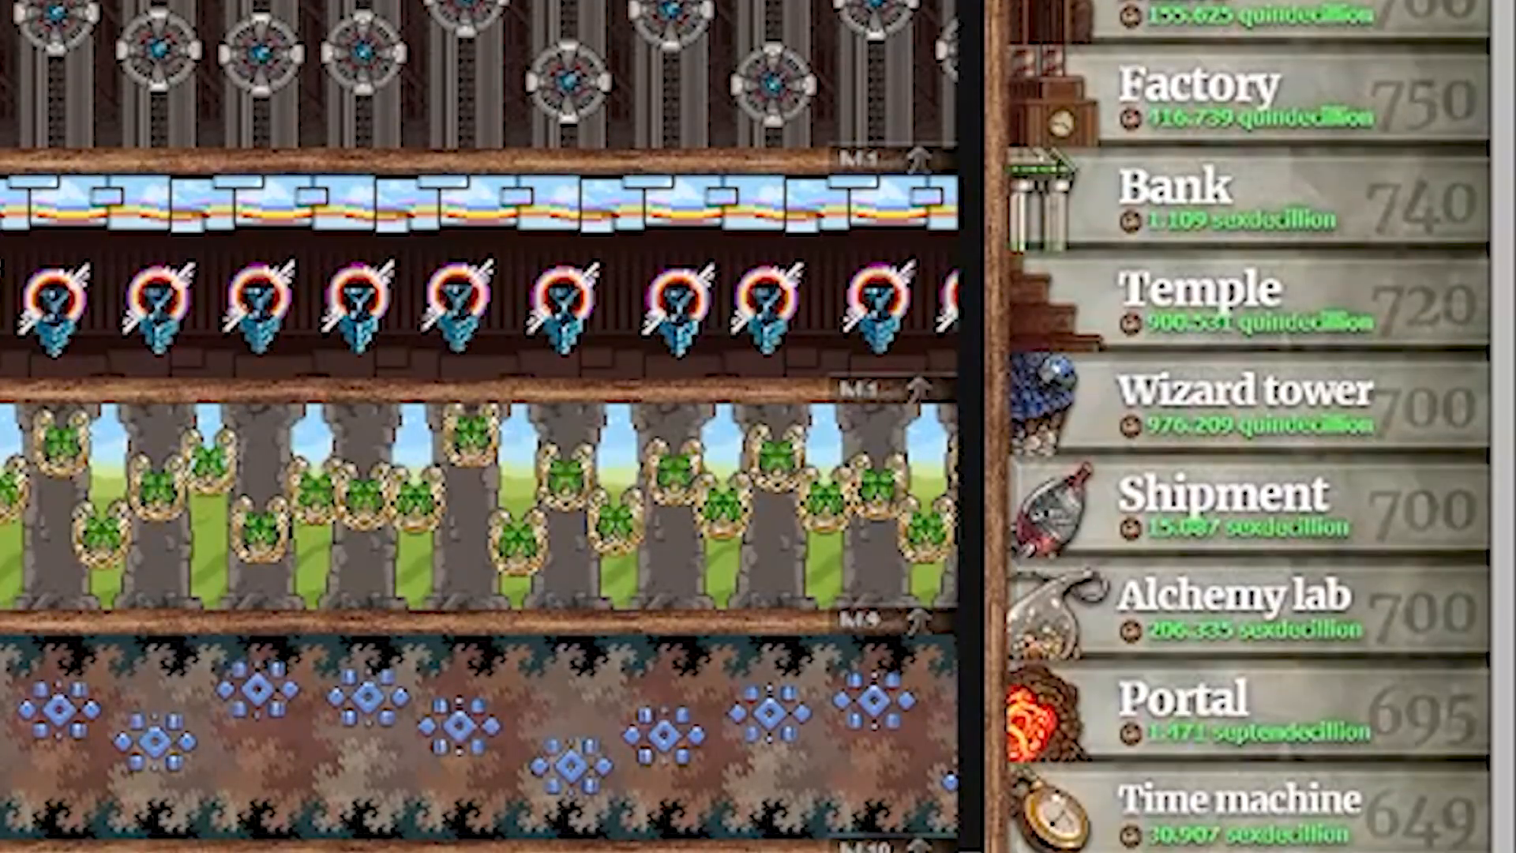
scroll(1248, 426, up, 4)
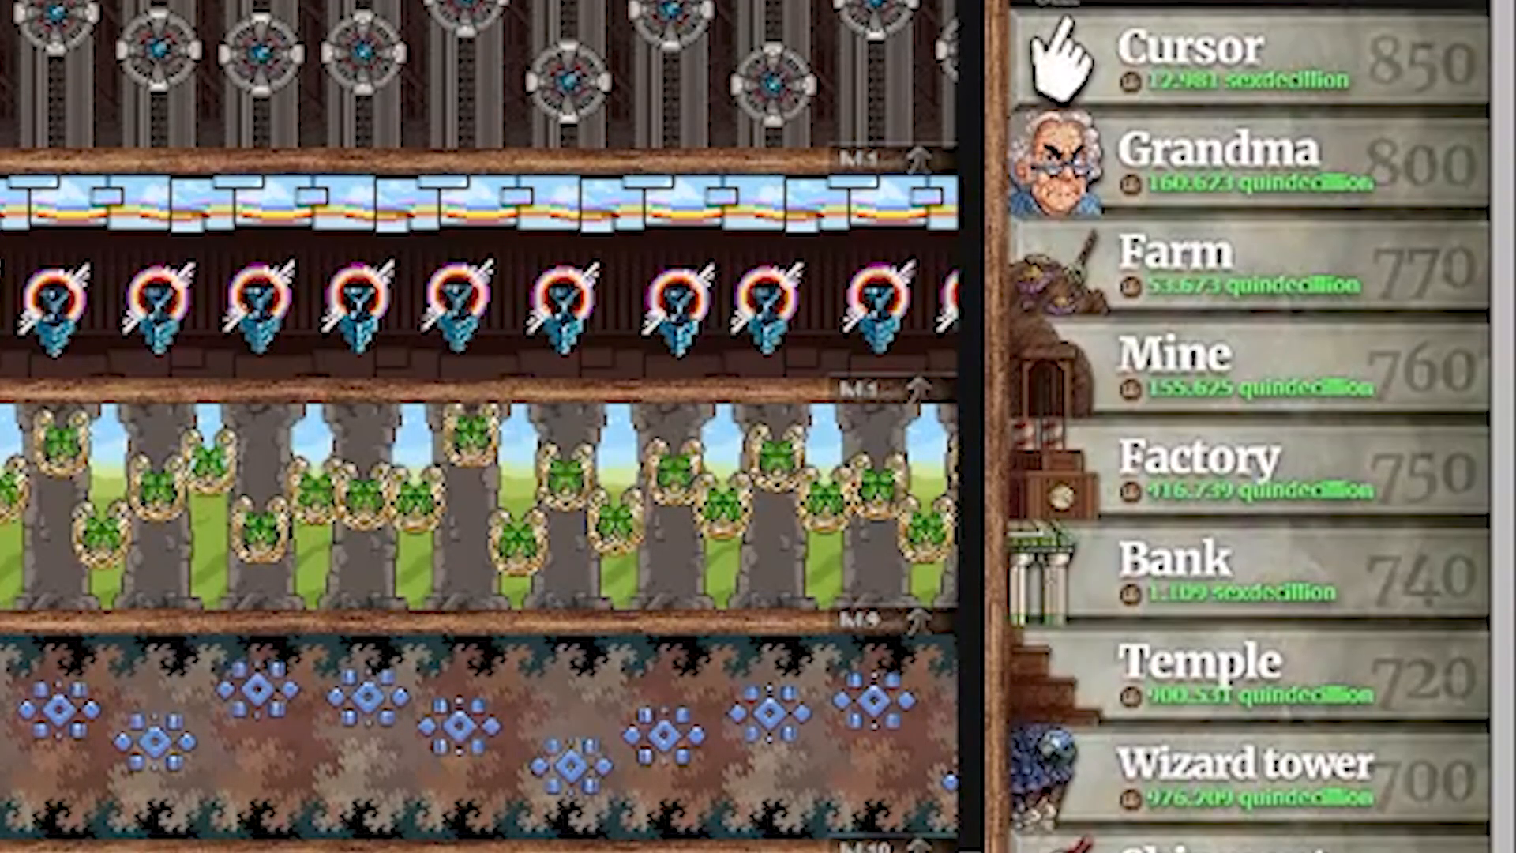
scroll(1248, 427, up, 1)
scroll(1248, 427, down, 1)
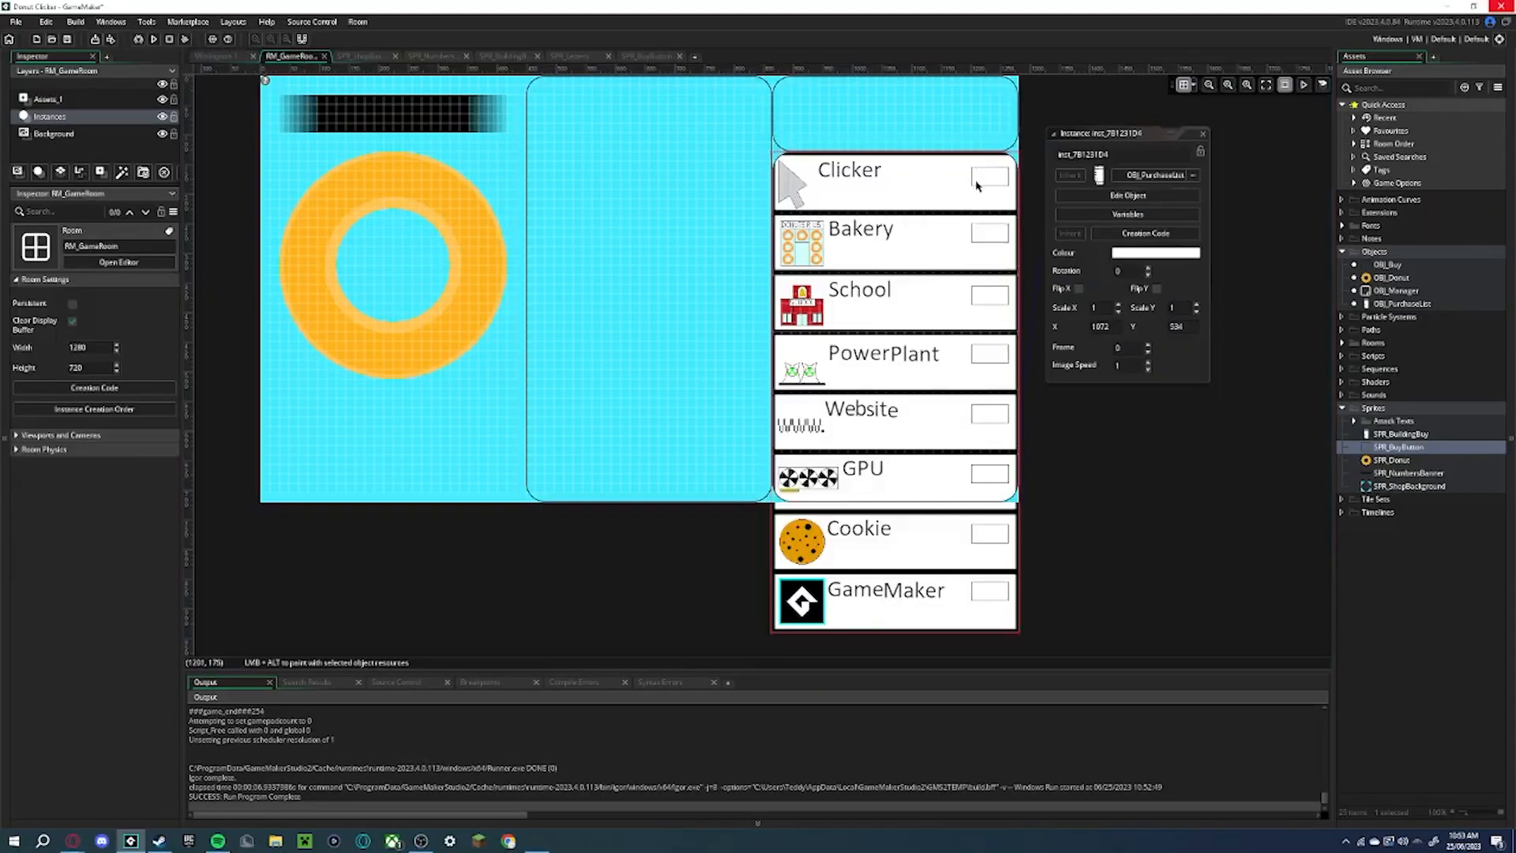
Try to stretch the Bakery row's OBJ_Buy instance across the whole row in RM_GameRoom
click(781, 174)
scroll(980, 345, up, 3)
ctrl+scroll(982, 345, up, 6)
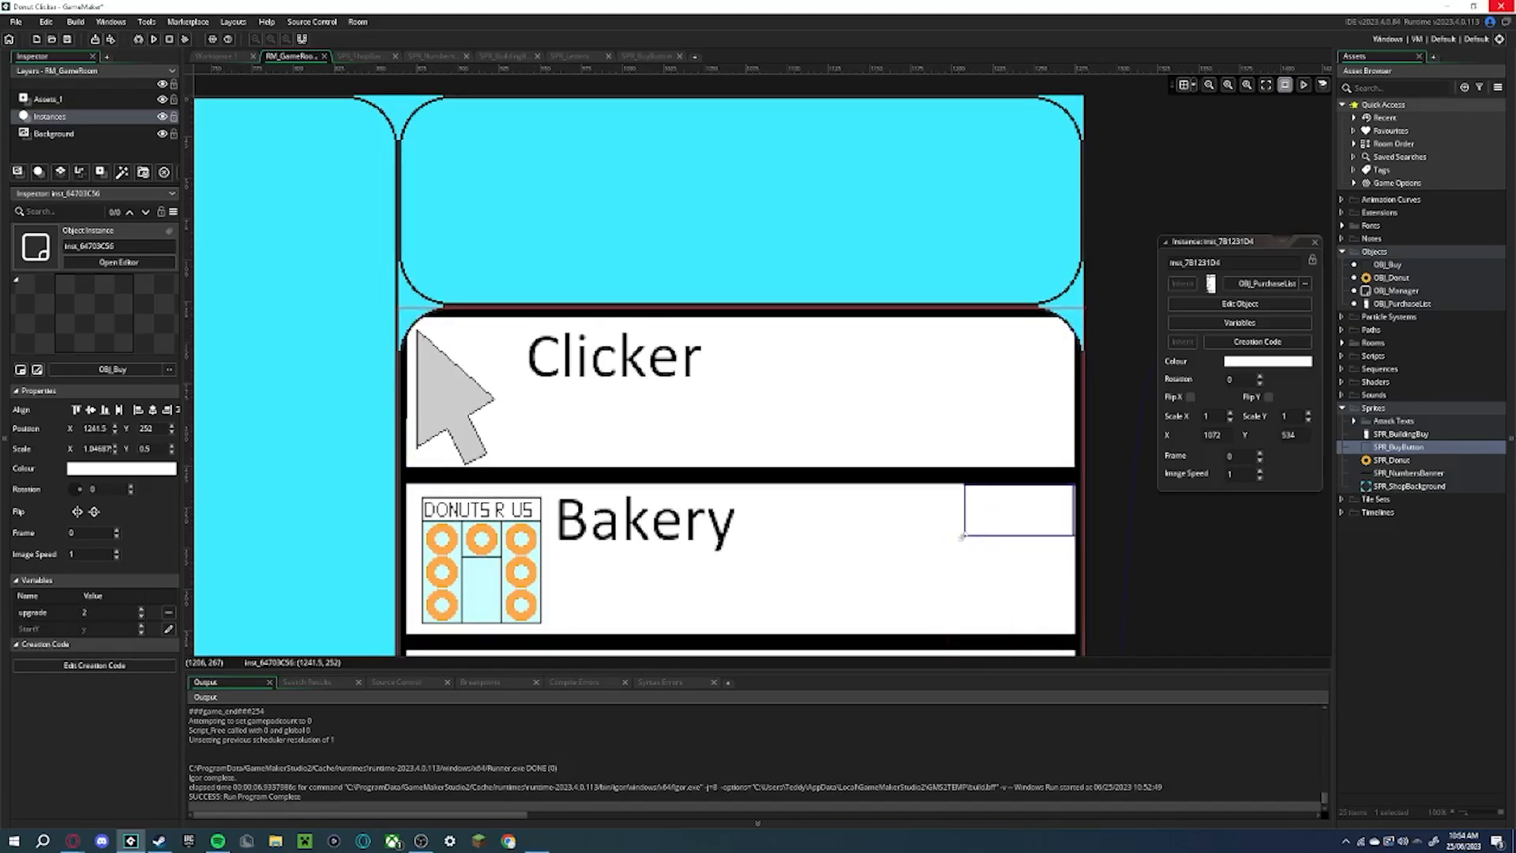
drag(962, 537, 411, 633)
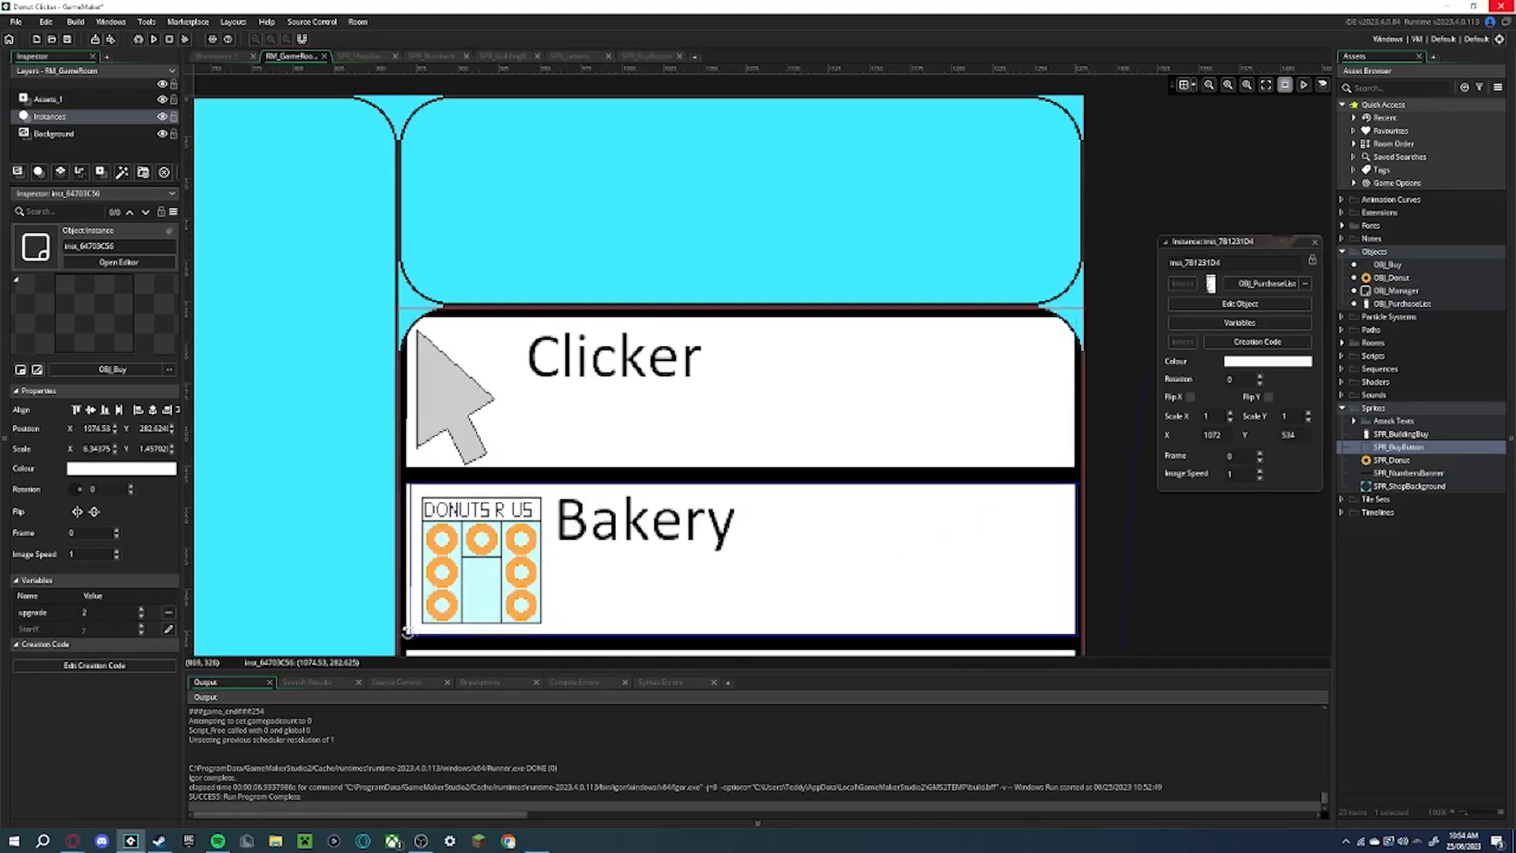
scroll(810, 575, down, 1)
click(1004, 641)
scroll(1004, 624, down, 2)
key(ctrl+z)
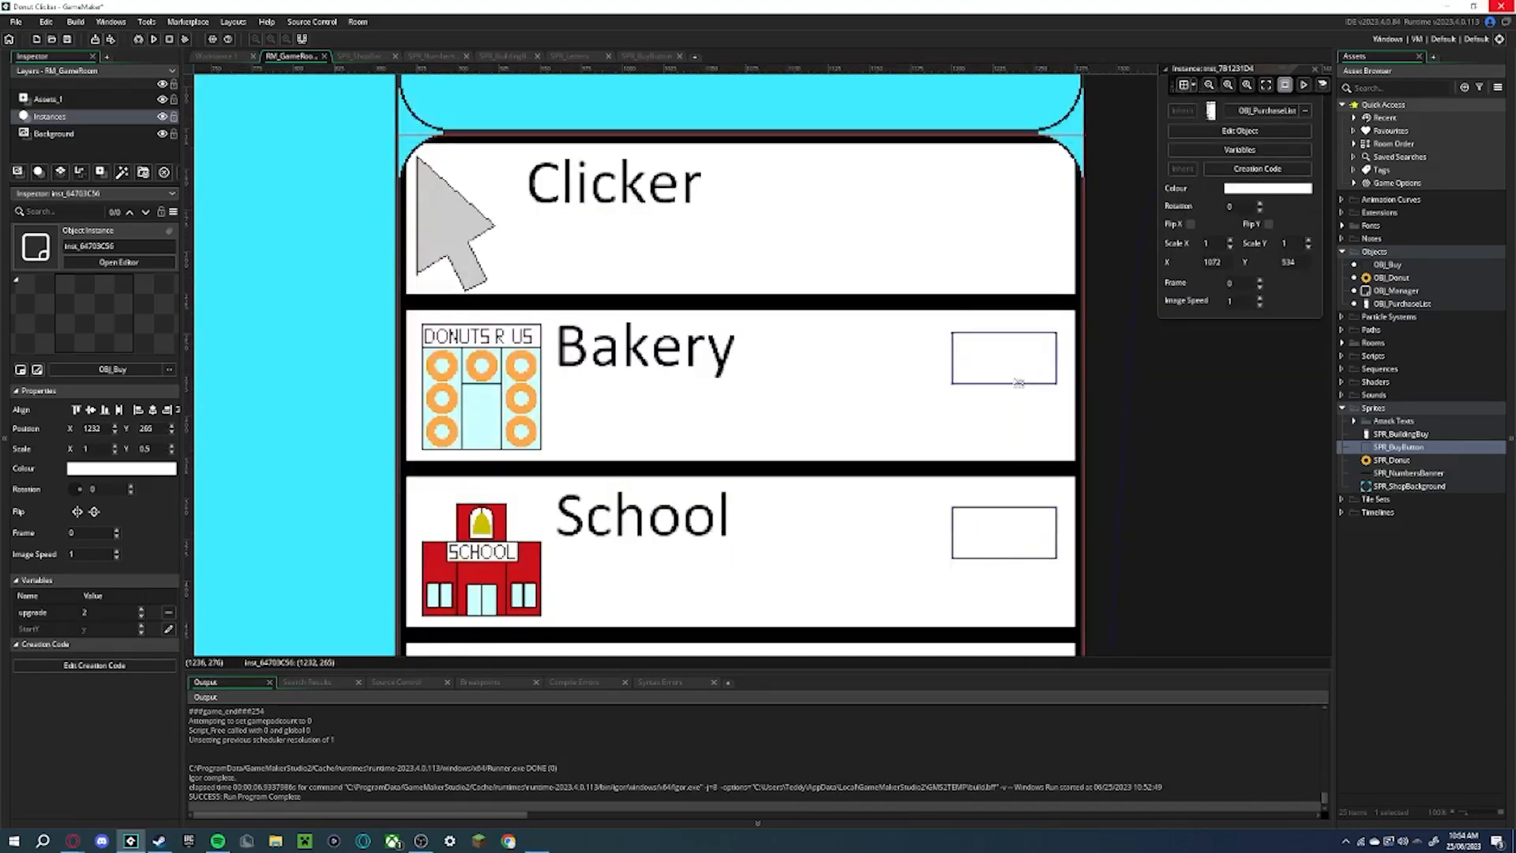
Stretch the Clicker row's OBJ_Buy instance over the entire row, to a scale of about 6.5 by 1.51
middle_drag(1057, 222, 966, 368)
double_click(867, 348)
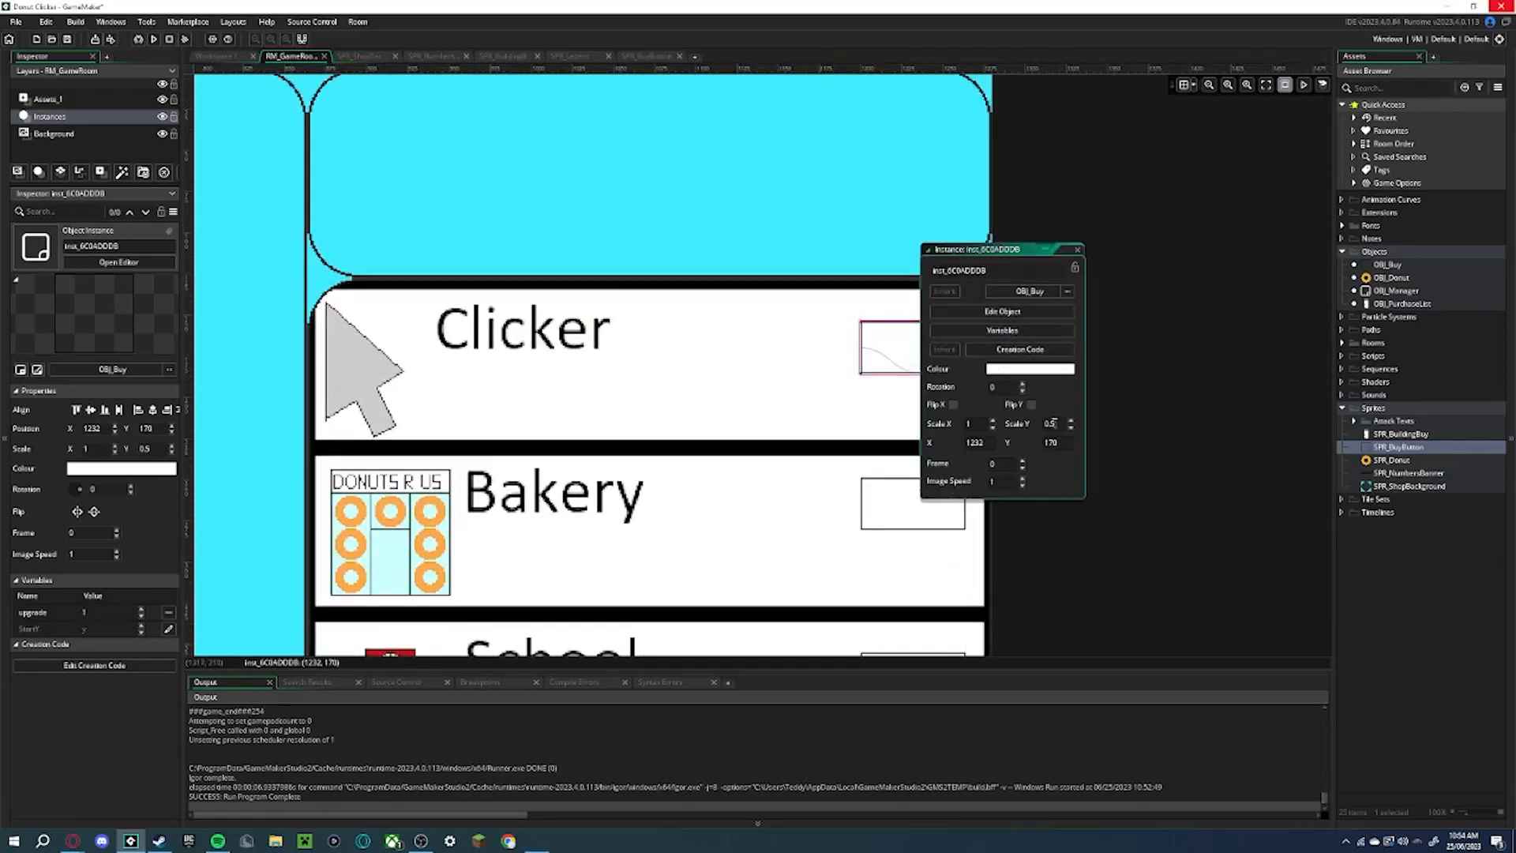
key(ctrl+z)
drag(862, 349, 890, 337)
drag(886, 388, 311, 441)
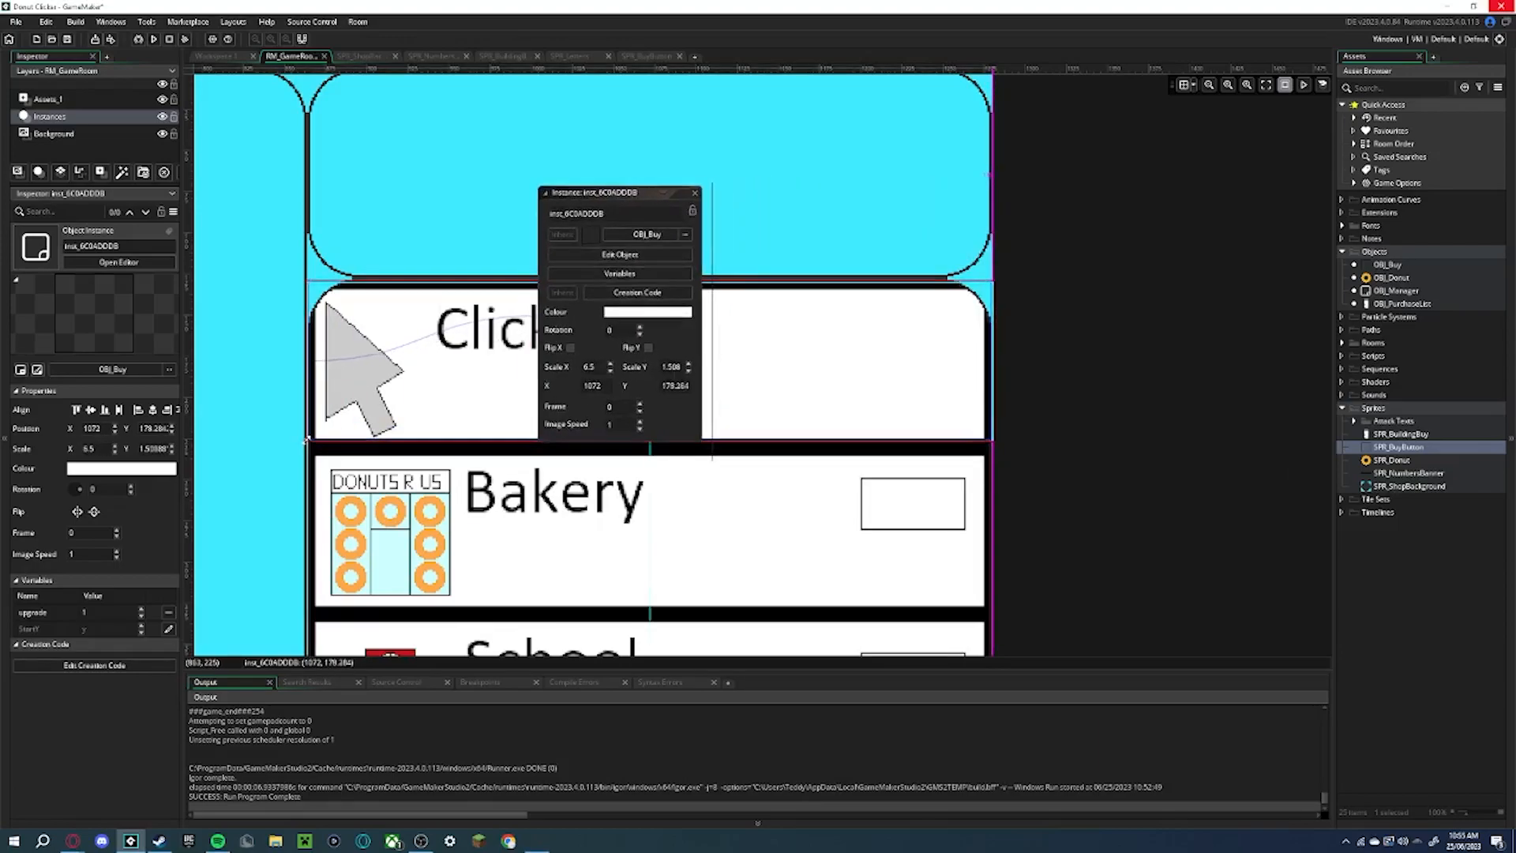
Paste two copies of the row-wide OBJ_Buy instance into the room
click(776, 283)
key(ctrl+v)
key(ctrl+v)
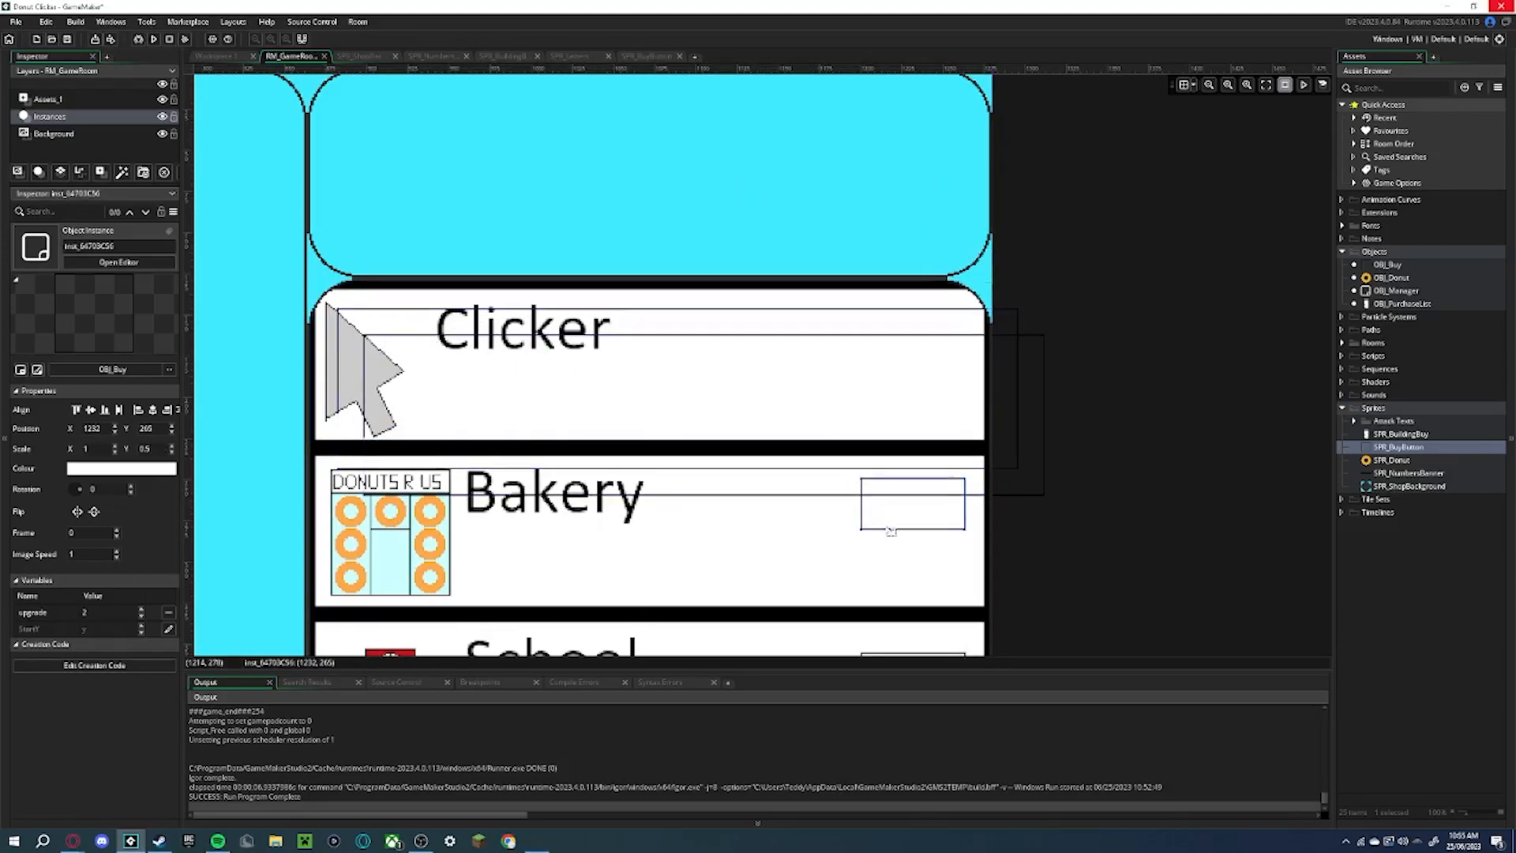
Delete the old small OBJ_Buy instances from the Bakery row and the rows below it
click(893, 521)
key(Delete)
scroll(900, 537, down, 14)
click(900, 541)
key(Delete)
Place the two pasted row-wide OBJ_Buy instances over the Bakery and School rows
scroll(903, 552, up, 15)
drag(1042, 526, 987, 645)
scroll(1004, 506, down, 3)
drag(1013, 323, 987, 641)
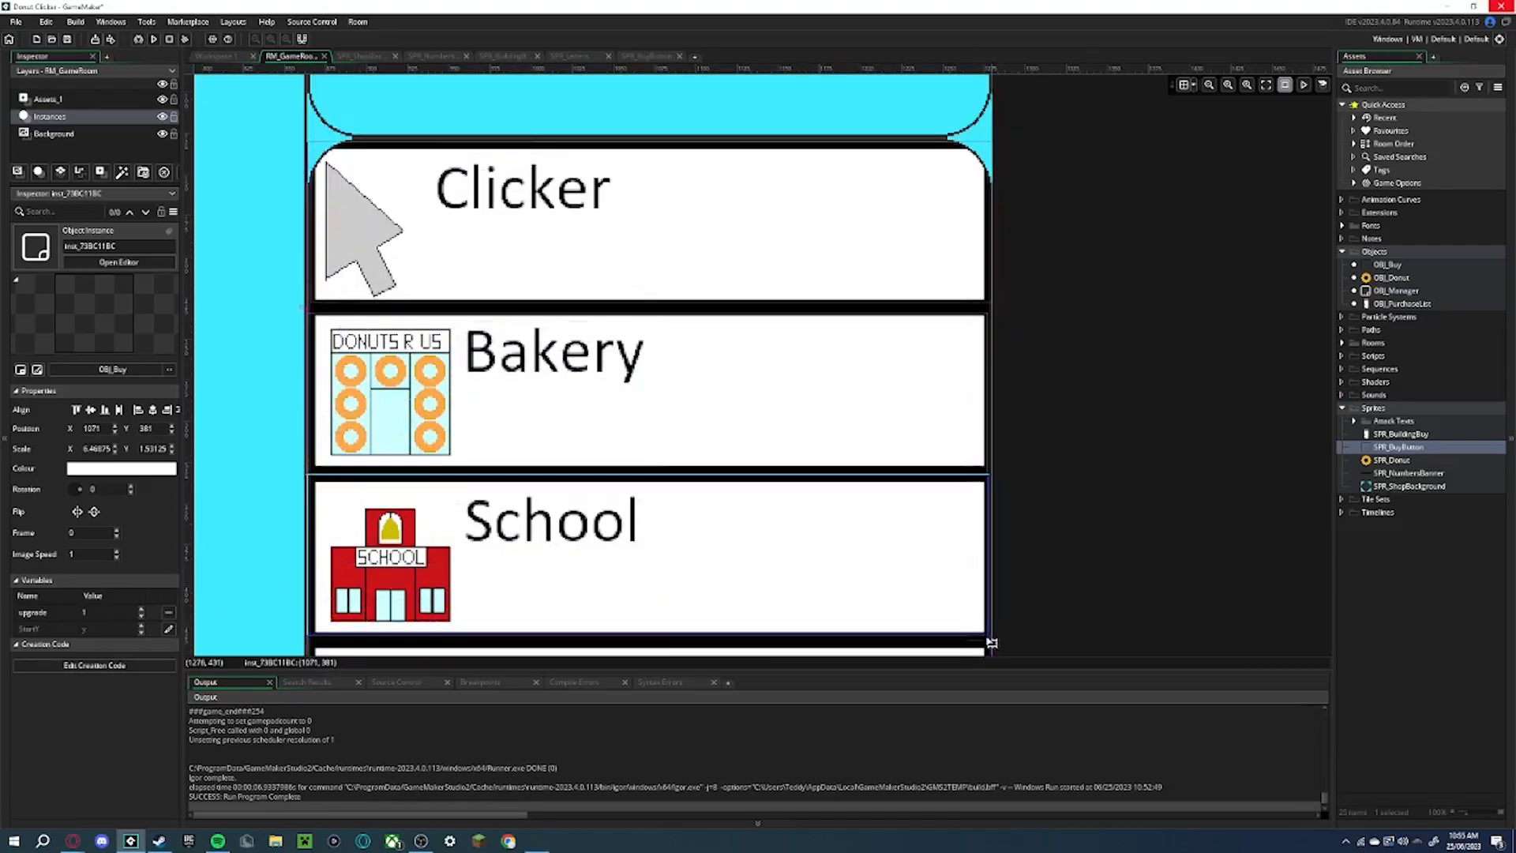
Paste more row-wide OBJ_Buy instances and position them over the remaining rows below School
key(ctrl+v)
key(ctrl+v)
key(ctrl+v)
scroll(1026, 379, down, 5)
drag(1066, 81, 982, 514)
drag(1094, 104, 984, 606)
scroll(1089, 189, down, 7)
drag(1089, 199, 927, 379)
scroll(960, 438, down, 5)
key(ctrl+v)
drag(1074, 375, 931, 541)
Set the upgrade variable to 8 on the lowest OBJ_Buy instance and to 7 on the one above it
double_click(890, 434)
click(466, 373)
text(8)
double_click(754, 256)
click(465, 373)
double_click(797, 327)
text(7)
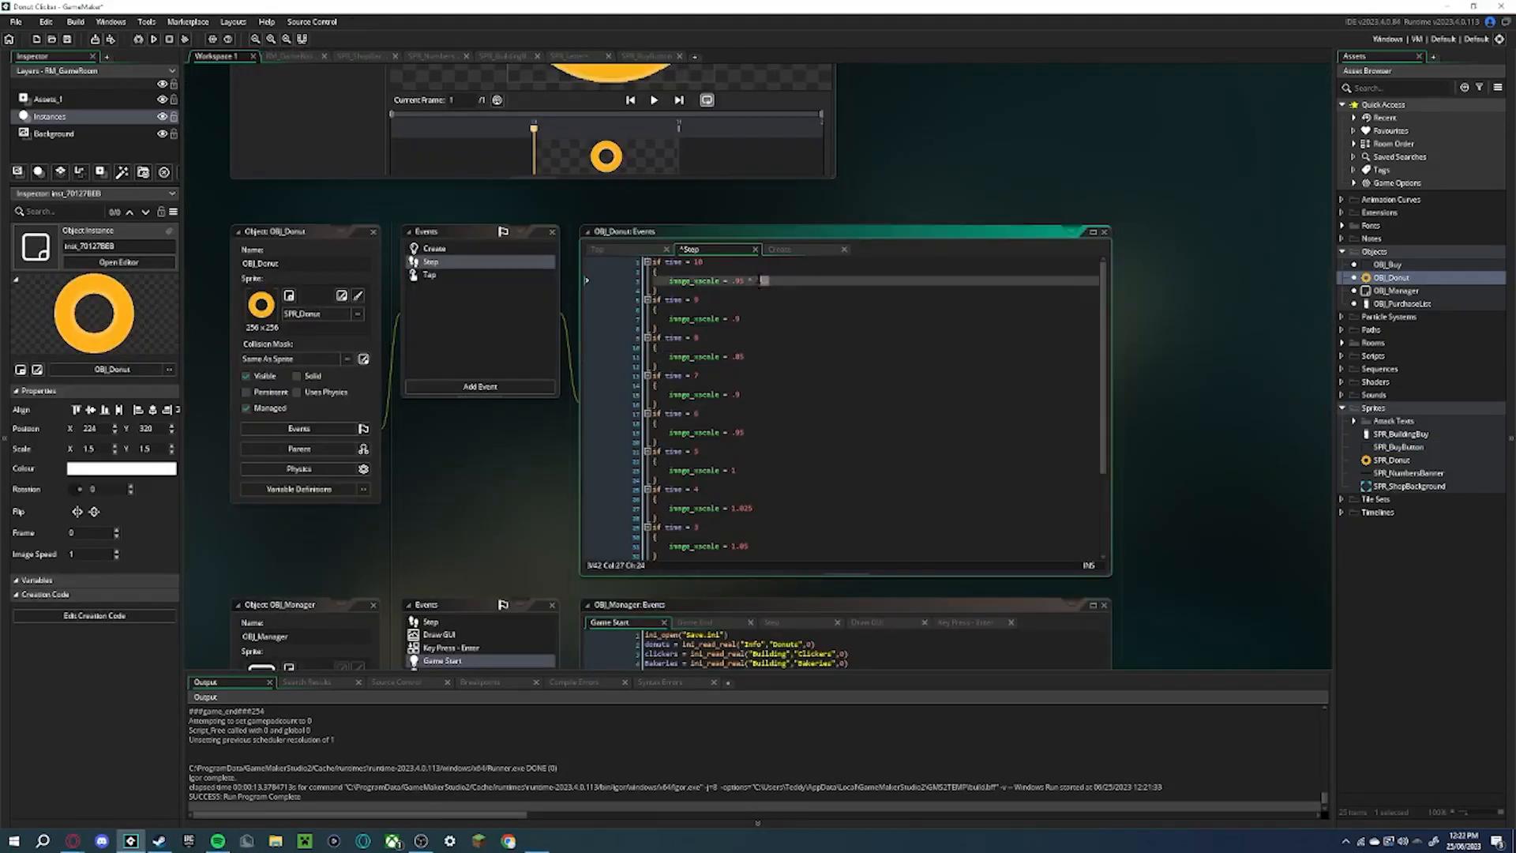
Append * 1.5 to the remaining image_xscale assignments in OBJ_Donut's Step event
key(Down)
key(Down)
key(Down)
key(ctrl+v)
key(Down)
key(Down)
key(Down)
key(Down)
key(ctrl+v)
Run the game, test the donut's click animation, and close the game
key(F5)
click(570, 396)
click(608, 376)
click(1123, 210)
Add image_yscale = .95 * 1.5 below the first image_xscale line and paste copies of it into the other time branches
click(772, 281)
text(image_yscale = .95 * 1.5)
drag(771, 291, 668, 290)
key(ctrl+c)
key(ctrl+v)
key(ctrl+v)
key(Down)
key(Down)
key(Down)
key(Down)
key(Down)
key(ctrl+v)
key(ctrl+v)
key(ctrl+v)
key(ctrl+v)
Correct the pasted image_yscale values to 1, 1.025 and 1.05 to match each branch's image_xscale
mouse_move(745, 526)
mouse_down()
mouse_move(732, 527)
mouse_move(732, 432)
mouse_up()
text(11.0251.05)
drag(744, 384, 732, 314)
text(1.0251)
scroll(733, 361, up, 1)
Run the game again, click the donut several times to check its scaling in both directions, and close the game
key(F5)
click(589, 379)
click(588, 379)
click(565, 379)
click(1122, 210)
Append + " Donuts" to the donut count text in OBJ_Manager's Draw GUI event and run the game
scroll(474, 553, down, 5)
double_click(439, 221)
click(794, 250)
text(+ " Donuts")
click(154, 39)
Begin a second draw_text line at x 224 with a quoted string in OBJ_Manager's Draw GUI event
click(893, 249)
key(Return)
text(draw_text(224,)
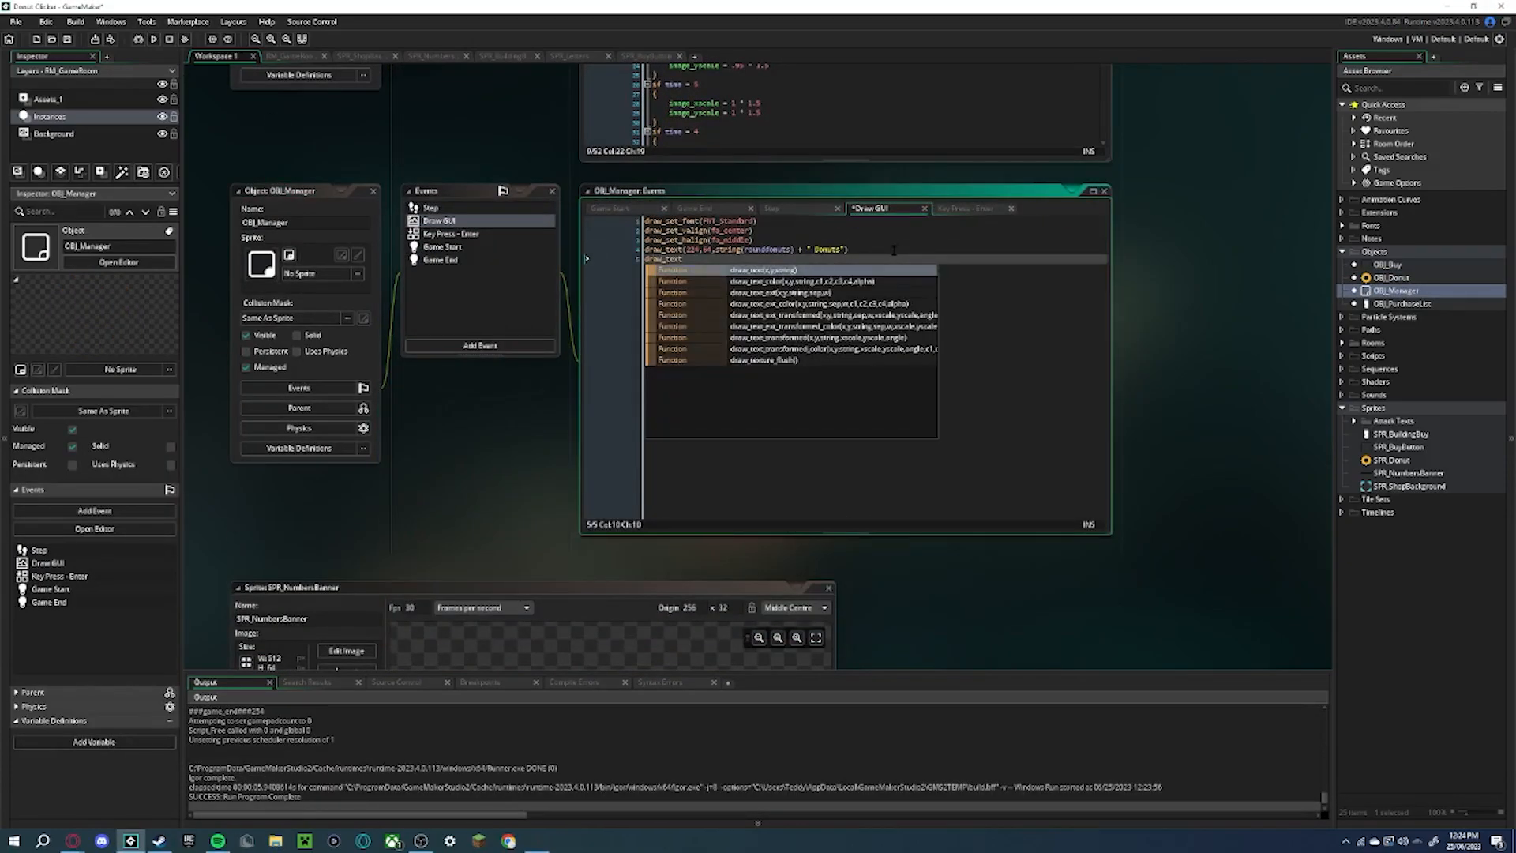
text(")
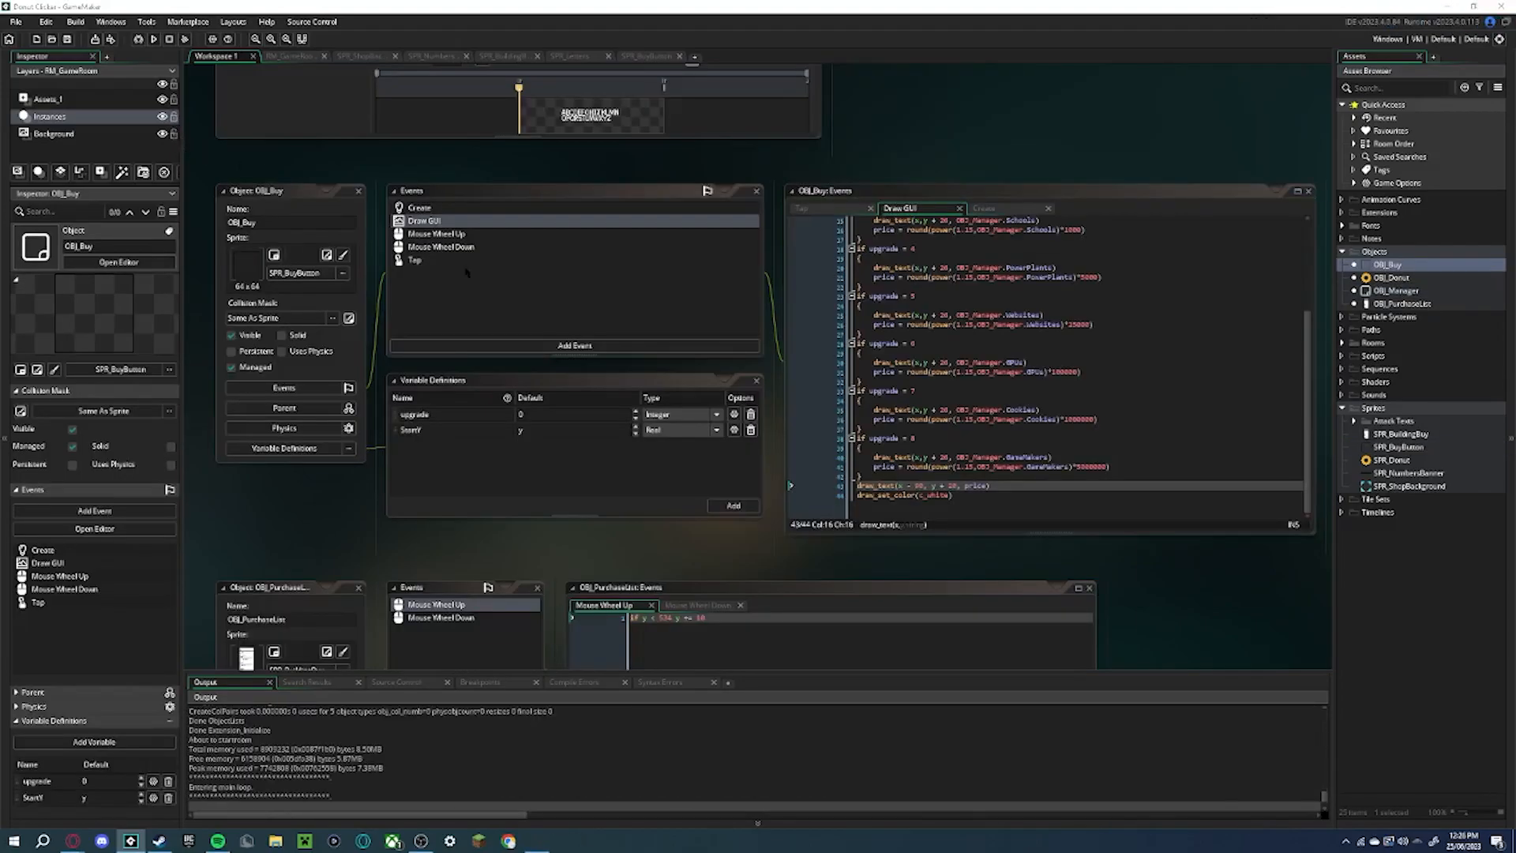
Scroll the shop list down and up in the running game to test its rows and price texts
scroll(952, 409, down, 4)
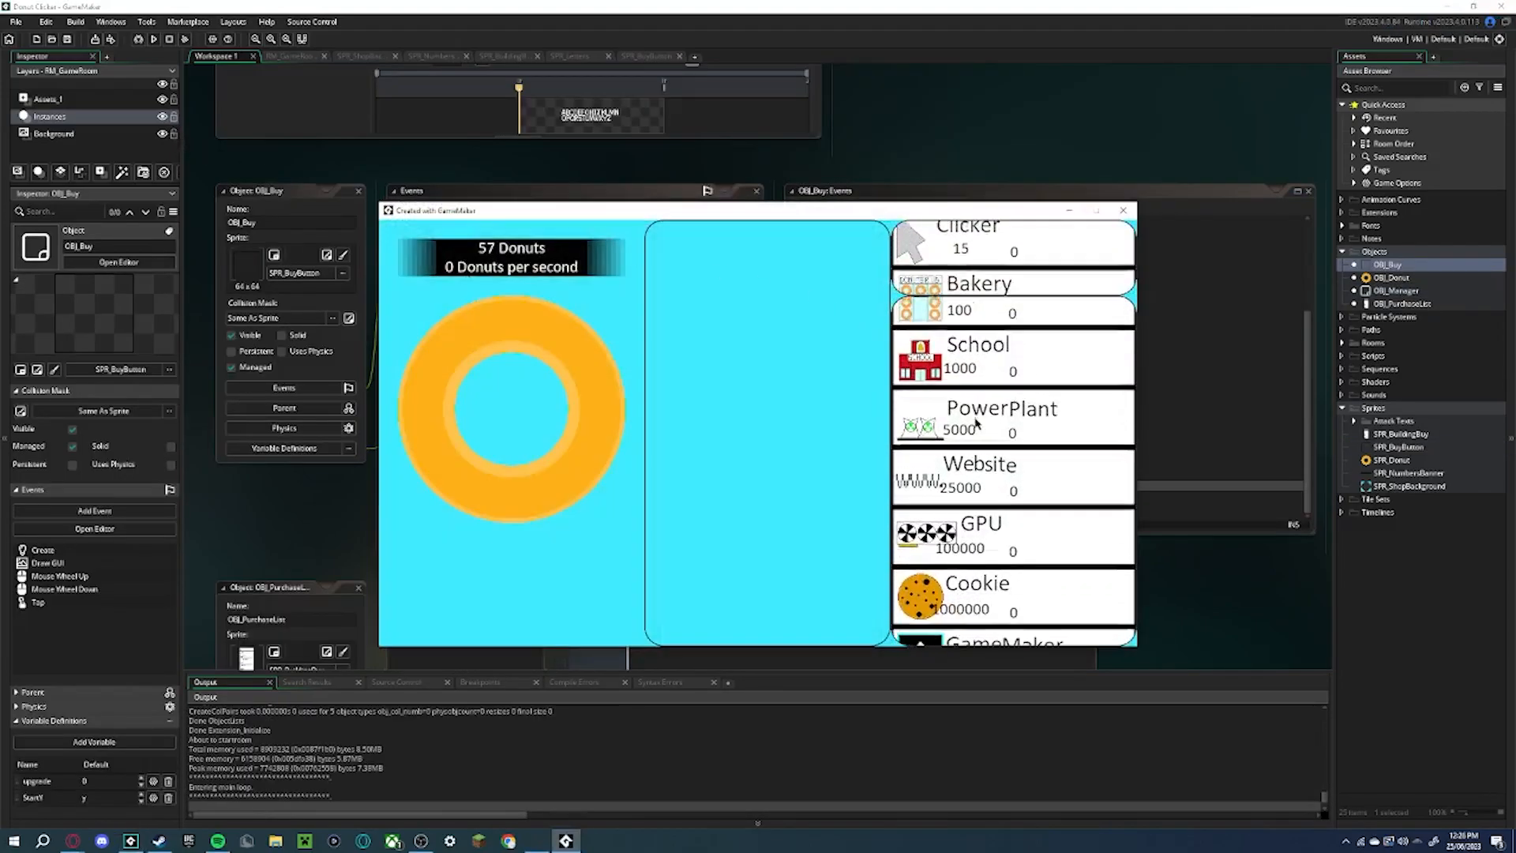
scroll(1120, 211, up, 2)
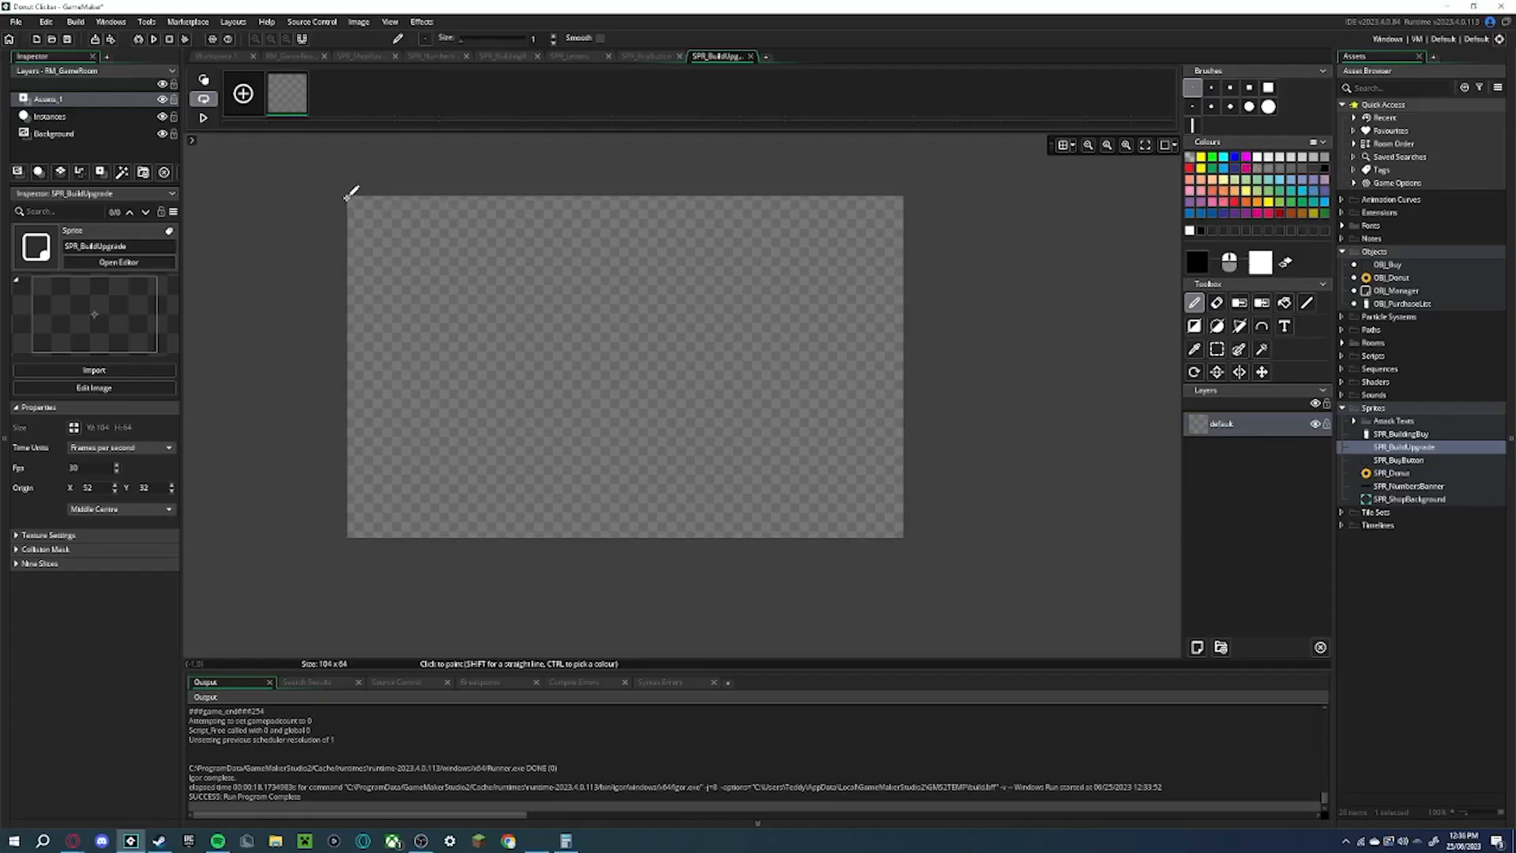
Draw a black vertical line along the left edge of the SPR_BuildUpgrade sprite
mouse_move(348, 198)
mouse_down()
mouse_move(901, 198)
mouse_move(903, 528)
mouse_move(363, 534)
mouse_move(352, 518)
mouse_up()
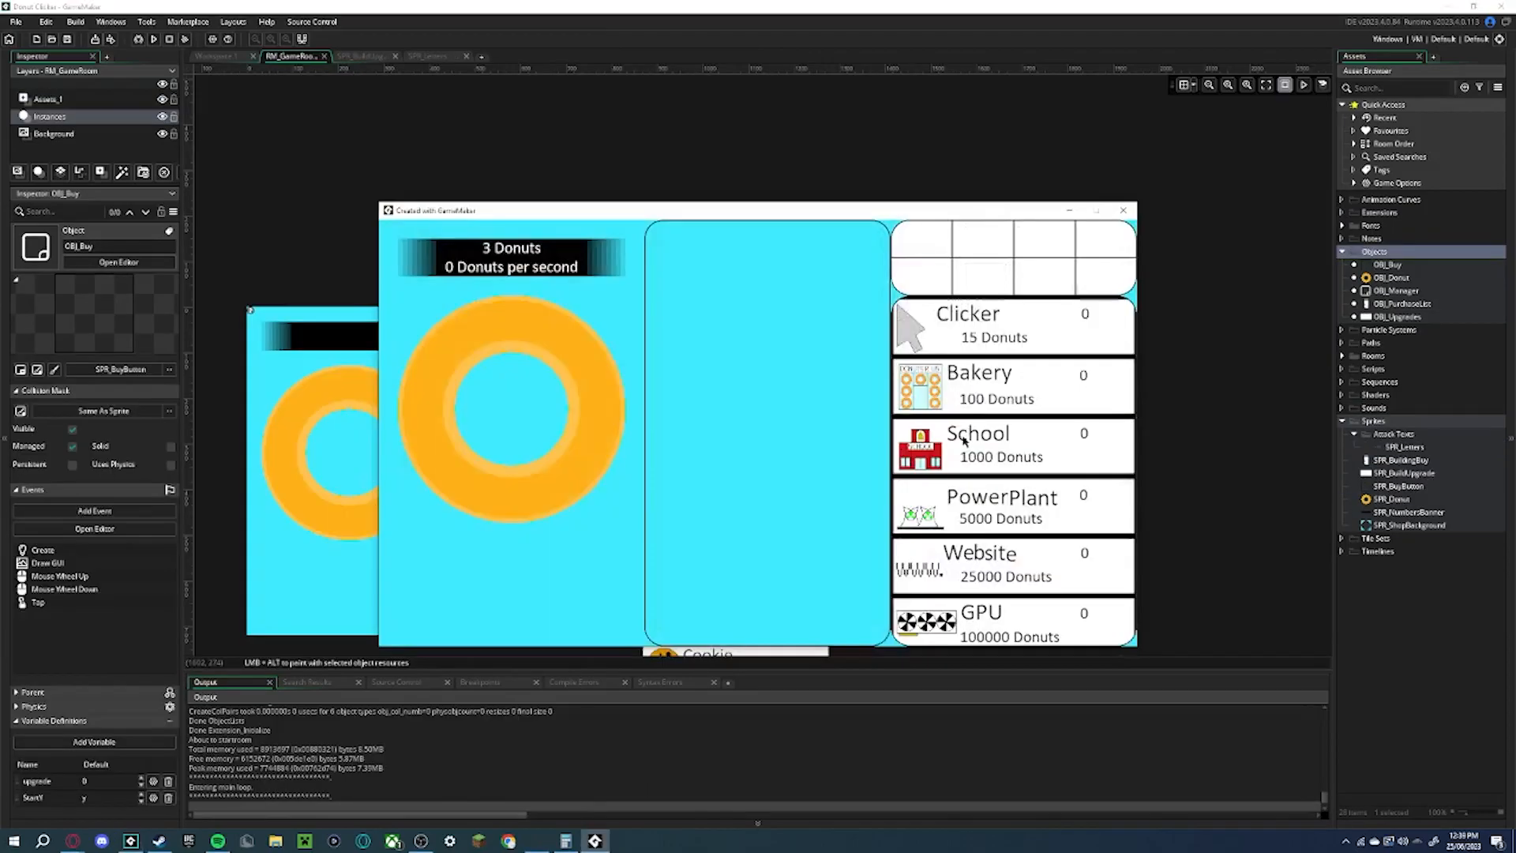
Test scrolling the shop list below the upgrade grid, close the game, and check the SPR_BuildUpgrade sprite
scroll(1008, 449, down, 3)
scroll(1008, 448, up, 3)
click(1122, 210)
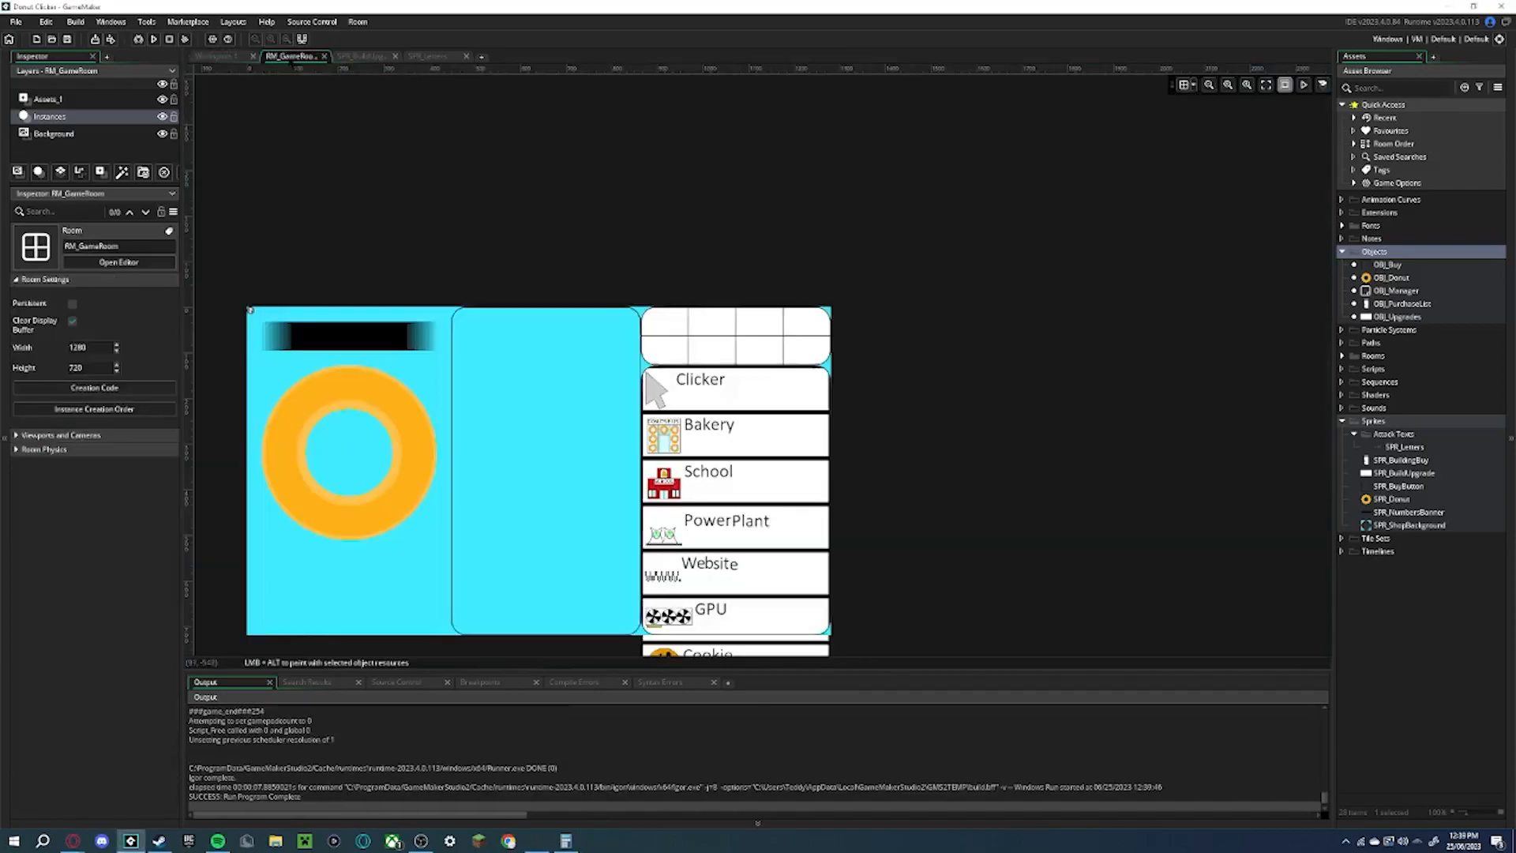
click(347, 57)
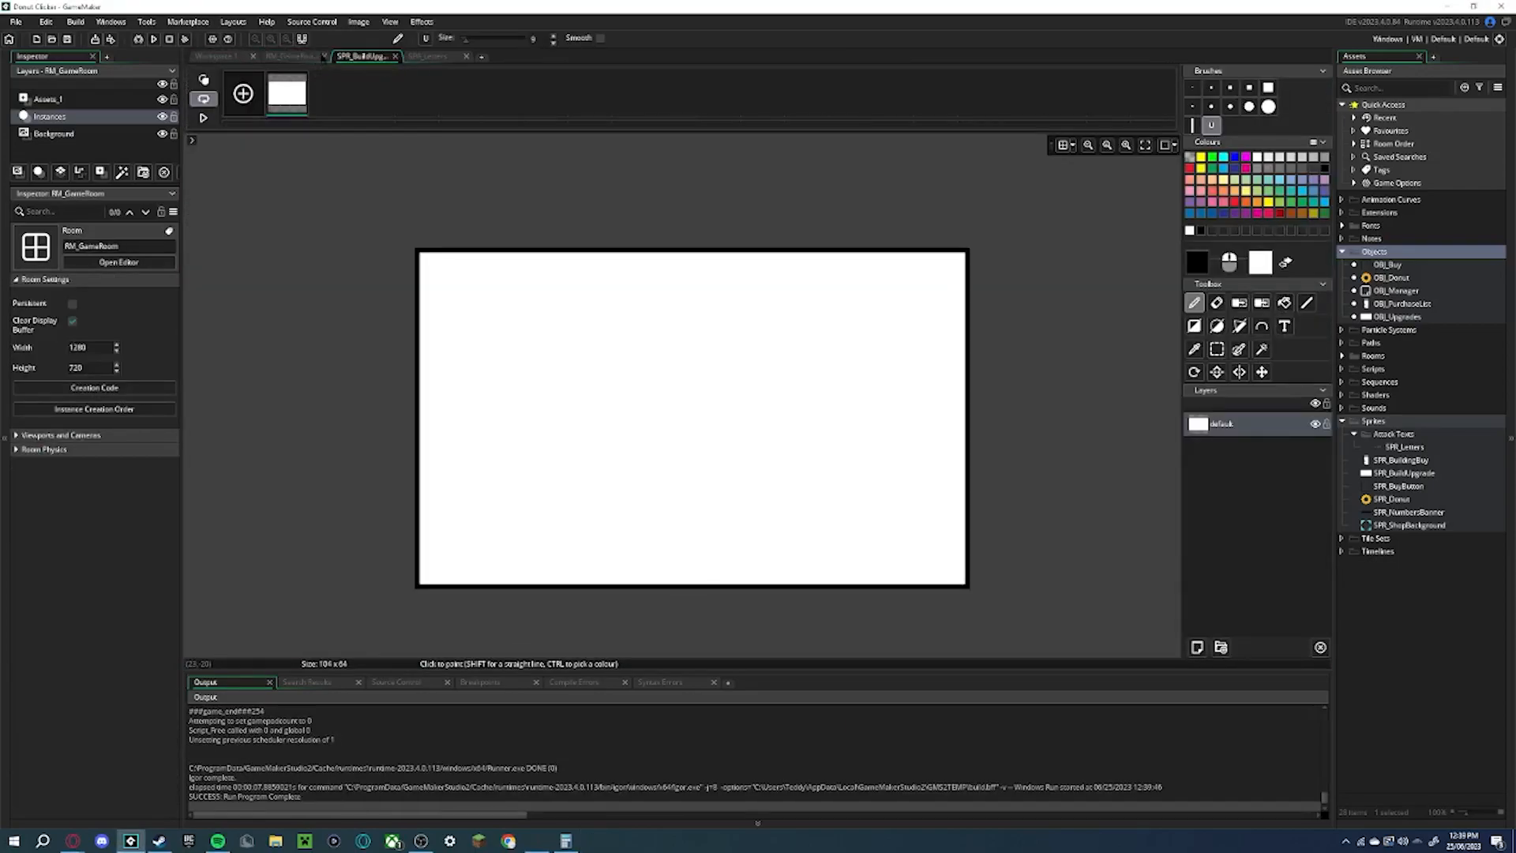
click(215, 57)
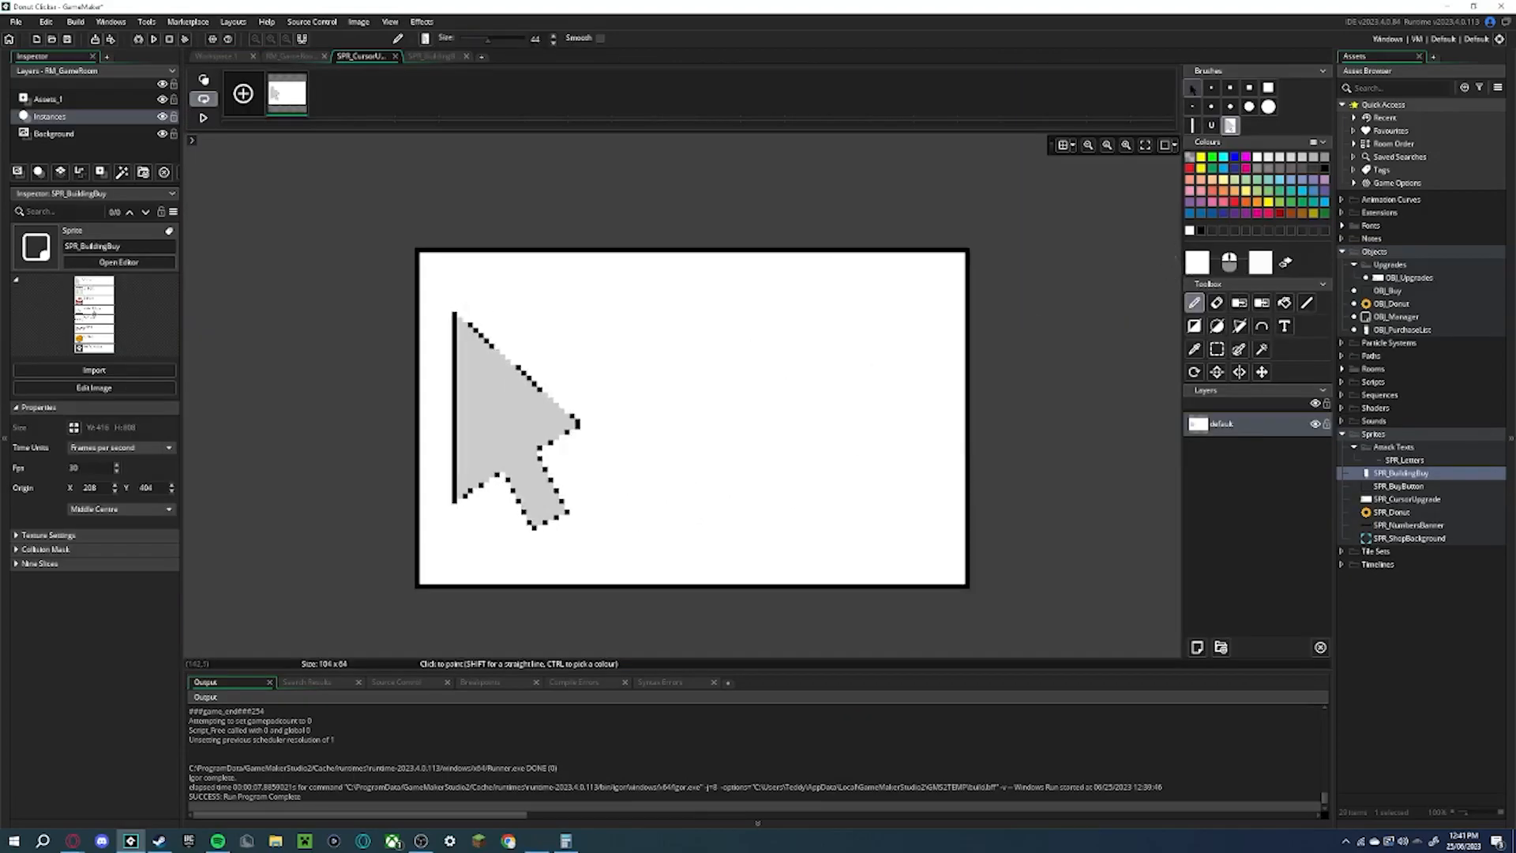
Fill gaps in the cursor's upper diagonal outline in the cursor upgrade sprite with single pixels of the outline colour
click(1193, 87)
scroll(449, 352, up, 5)
ctrl+click(465, 277)
click(474, 276)
click(488, 289)
click(567, 354)
click(579, 367)
click(591, 379)
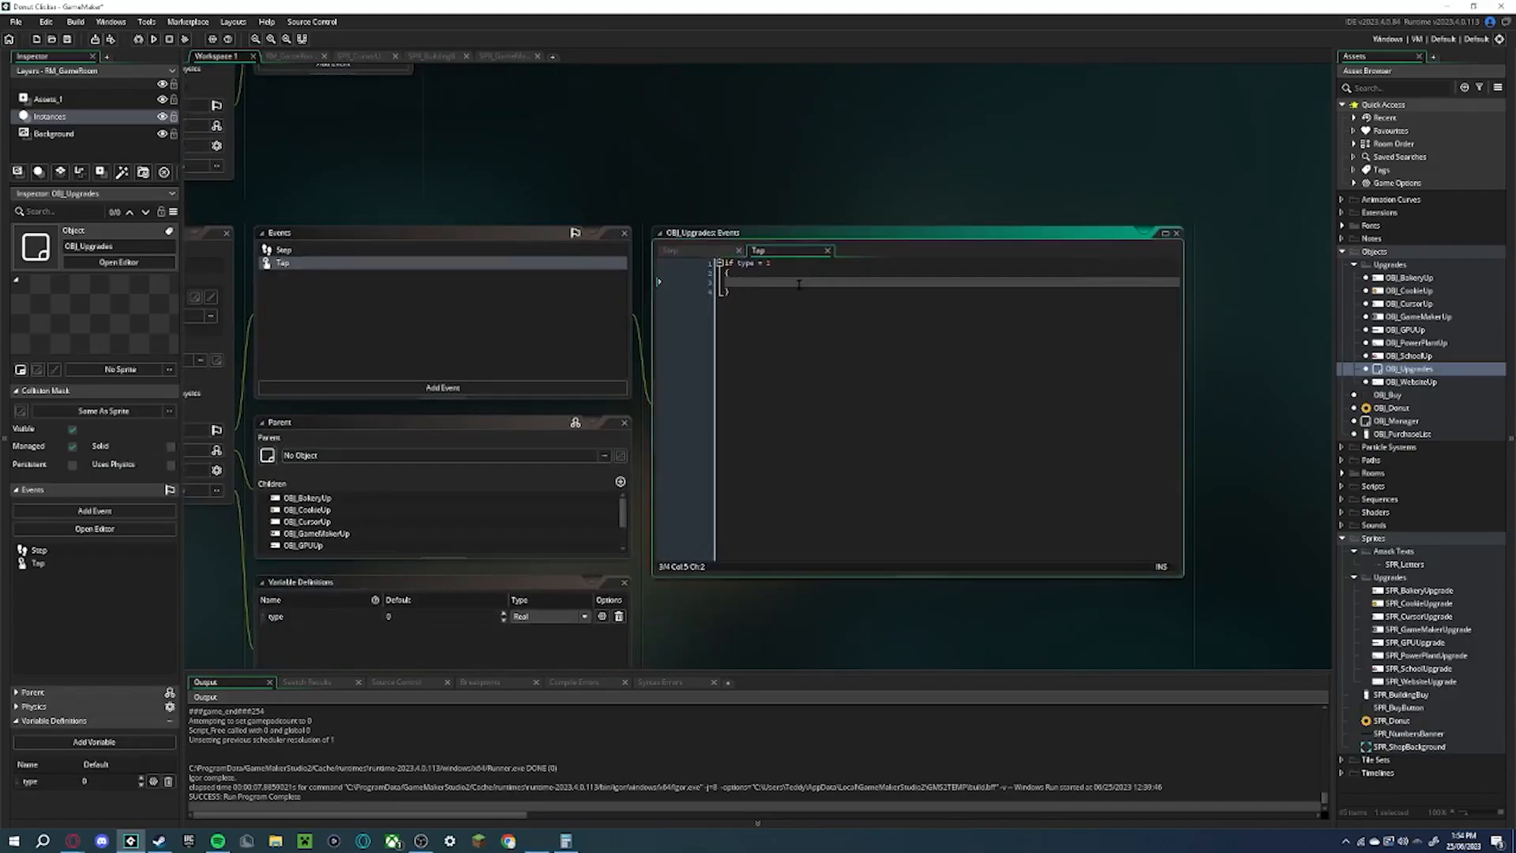
Begin an OBJ_Manager variable reference inside the type 1 branch of OBJ_Upgrades' Tap event
text(nager.Cur)
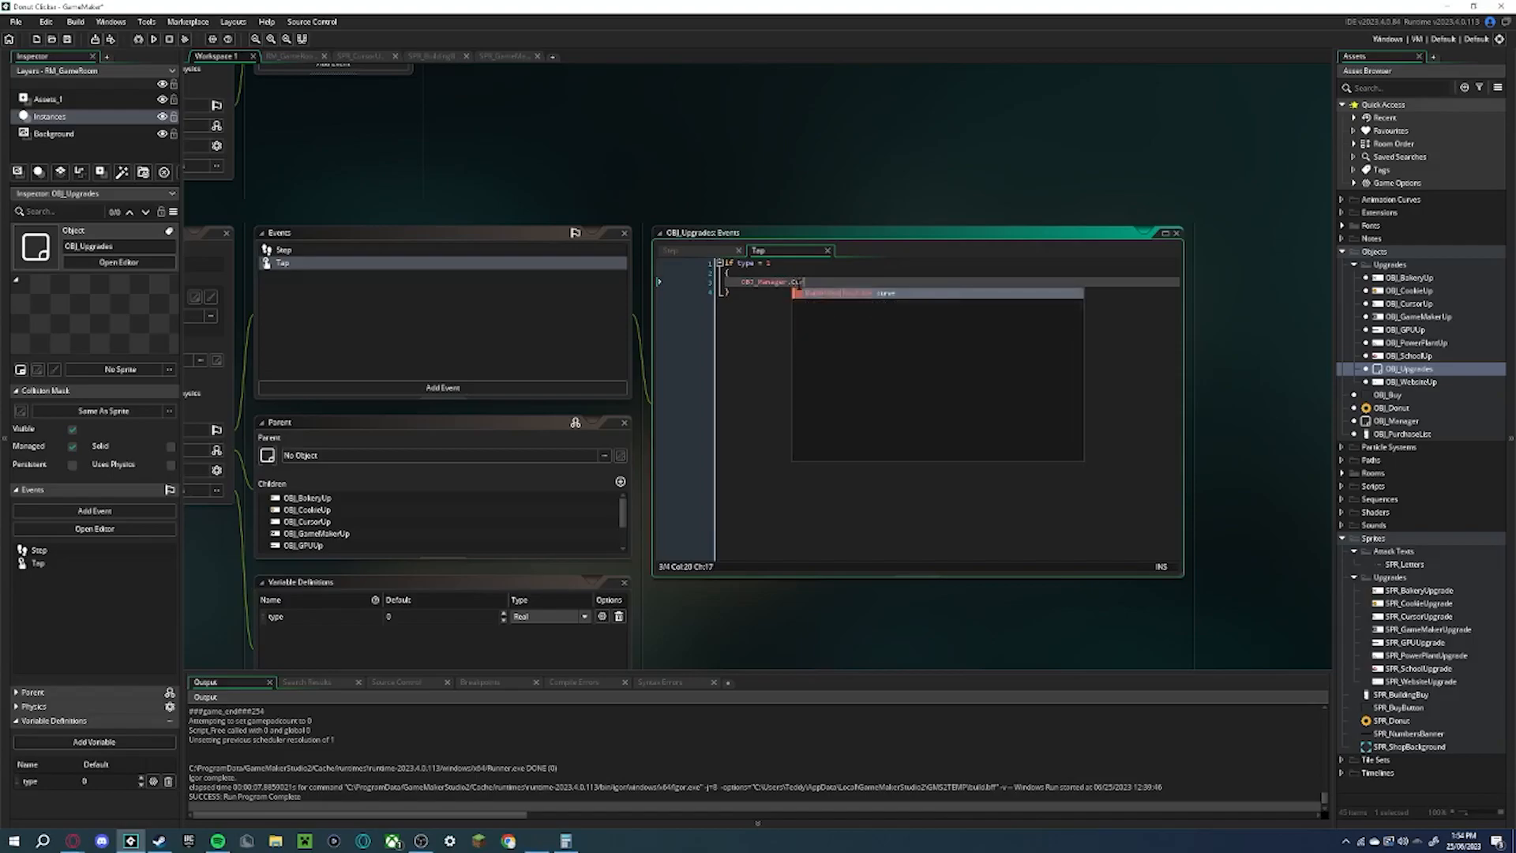
key(BackSpace)
key(BackSpace)
text(o)
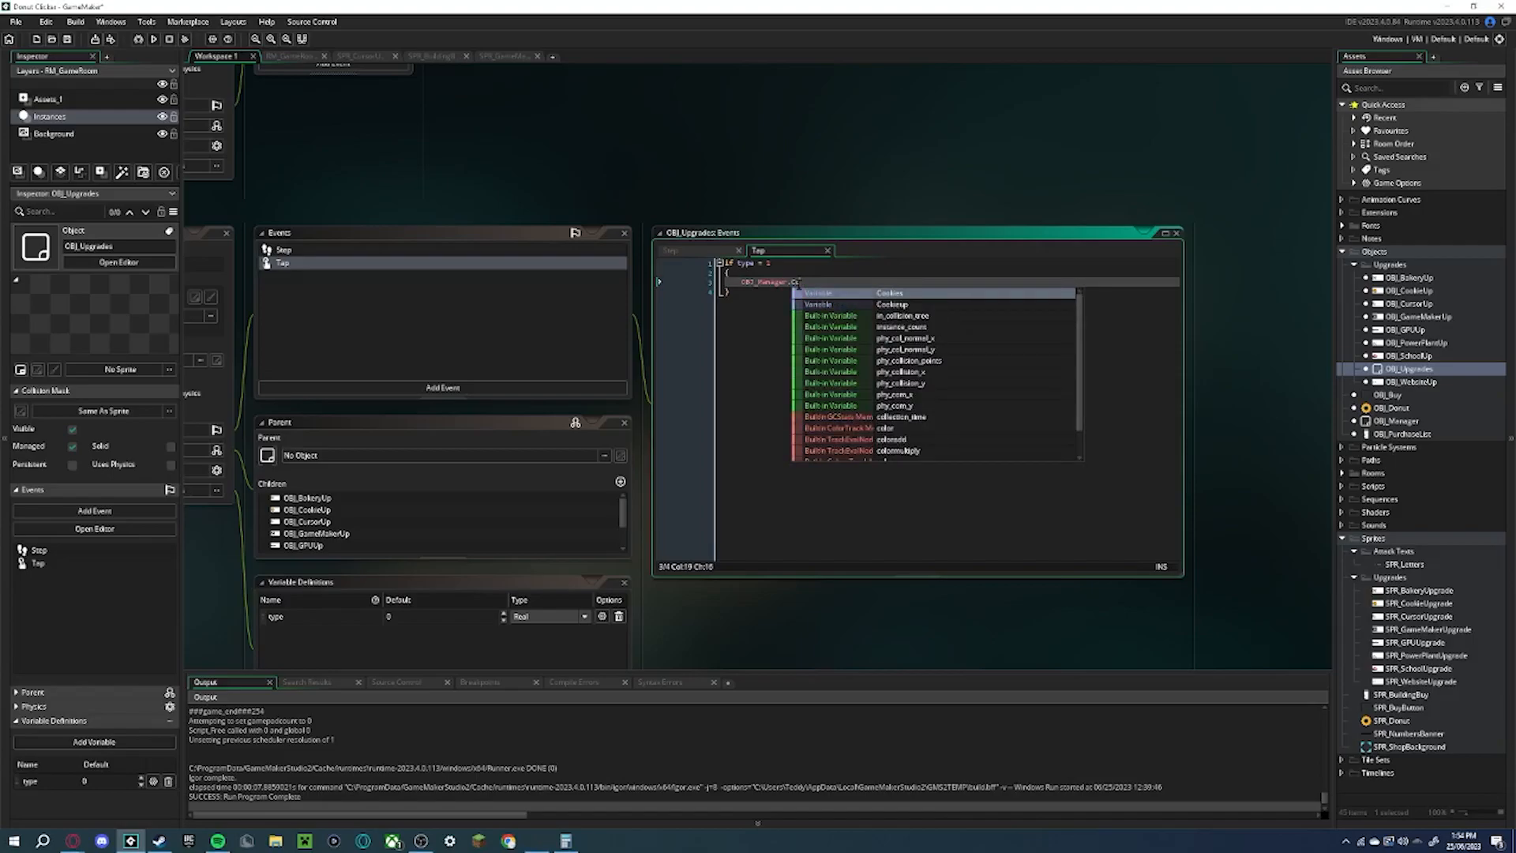
text(o)
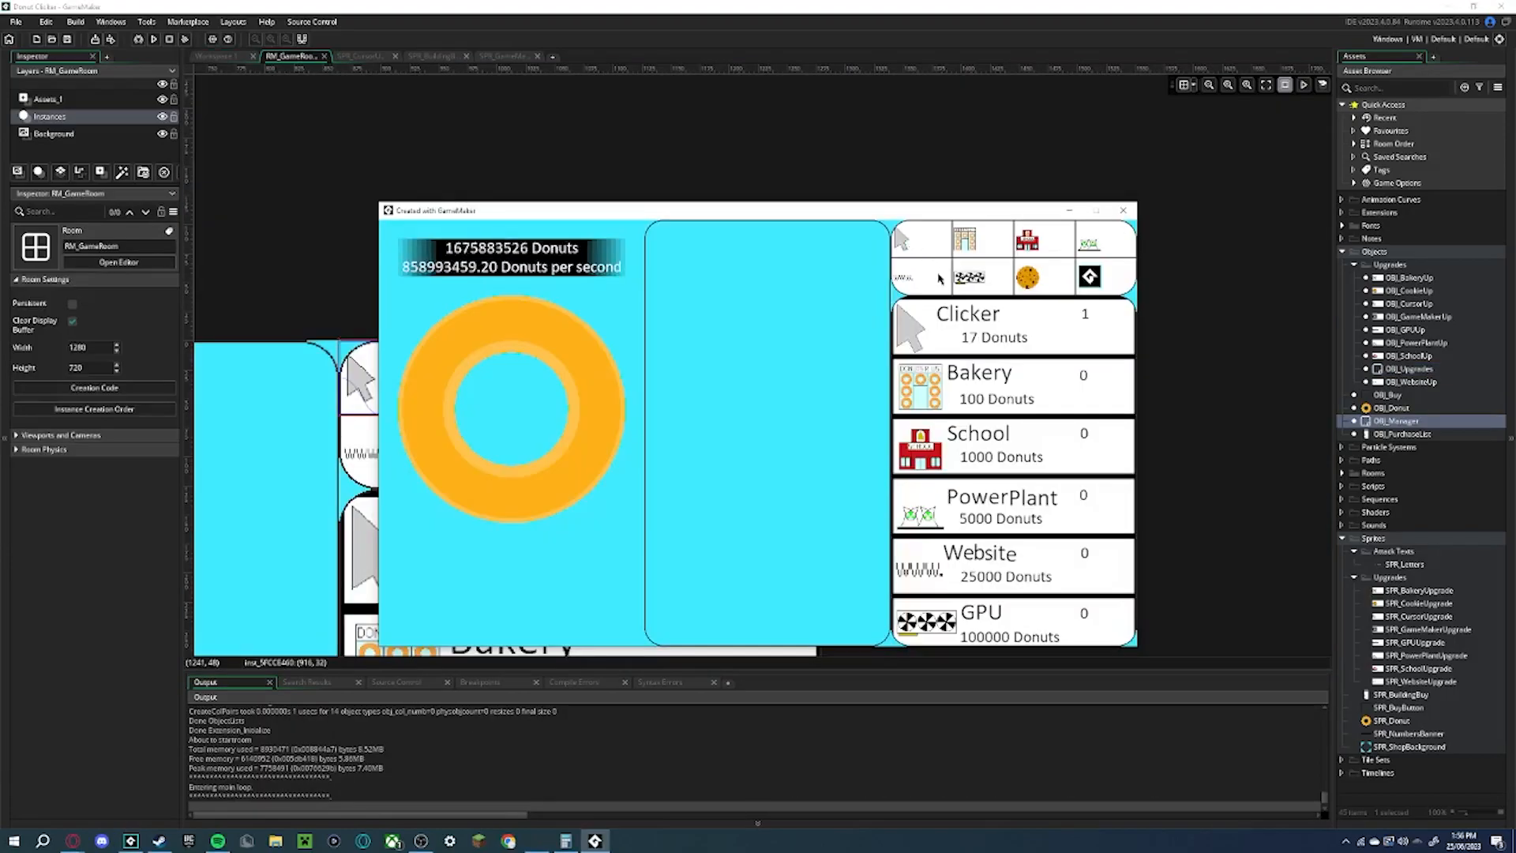
Buy several Bakeries in the running game to test purchasing
click(1011, 383)
click(1013, 384)
double_click(1017, 385)
double_click(1019, 386)
double_click(1020, 385)
click(1023, 388)
Scroll to the end of the shop list, buy GameMaker repeatedly, and return towards the start of the list
scroll(1029, 394, down, 11)
double_click(1049, 621)
double_click(1049, 621)
double_click(1049, 621)
double_click(1050, 622)
double_click(1051, 622)
double_click(1050, 622)
click(1050, 622)
double_click(1050, 623)
double_click(1050, 622)
triple_click(1050, 622)
double_click(1051, 622)
double_click(1051, 622)
triple_click(1051, 621)
triple_click(1051, 622)
triple_click(1051, 621)
double_click(1051, 613)
double_click(1051, 613)
double_click(1052, 611)
click(1054, 610)
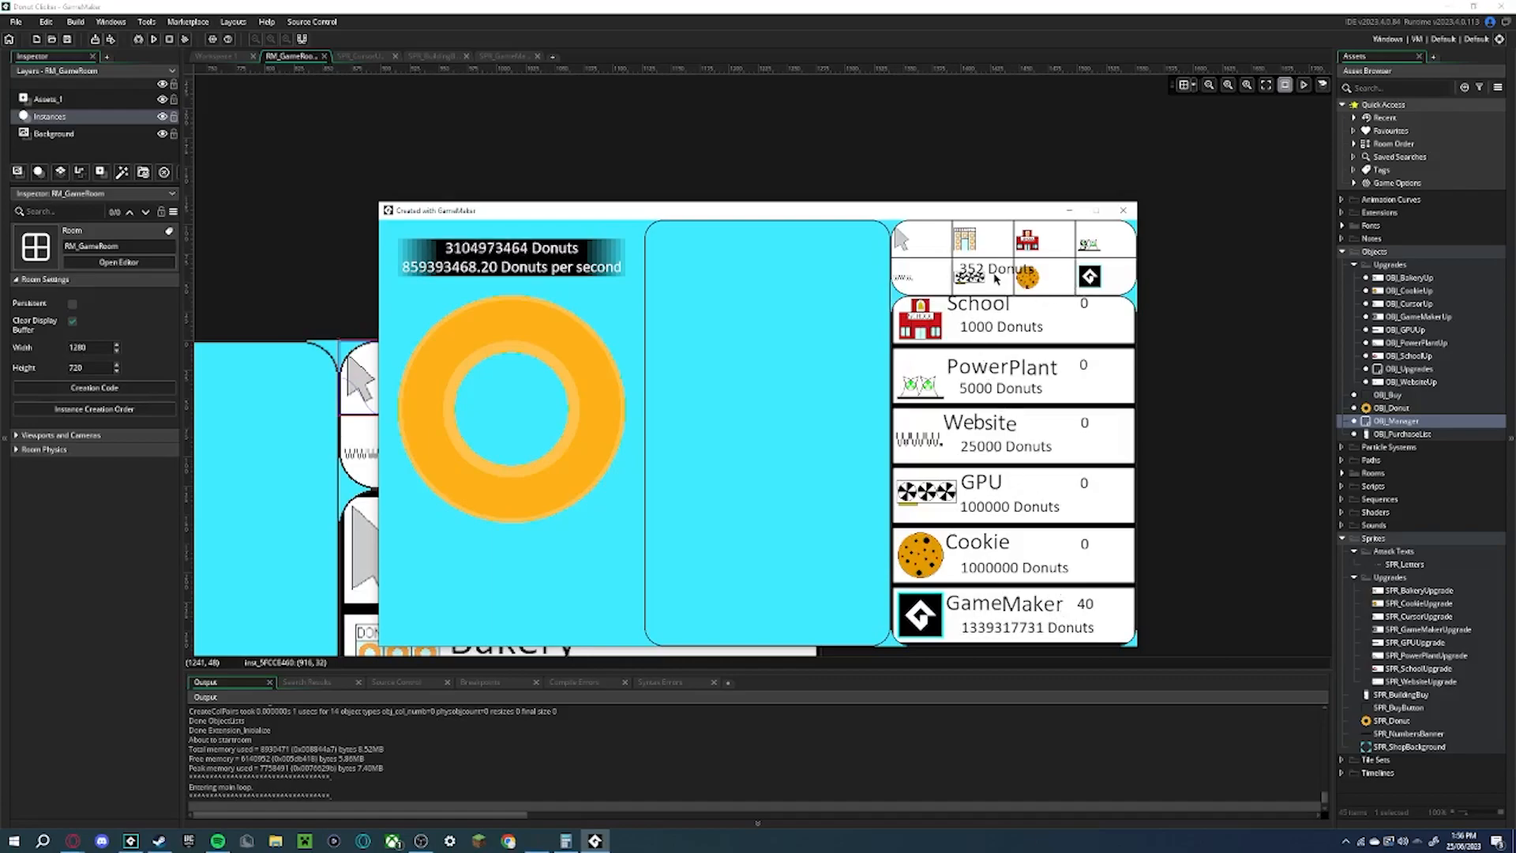
scroll(1029, 343, up, 3)
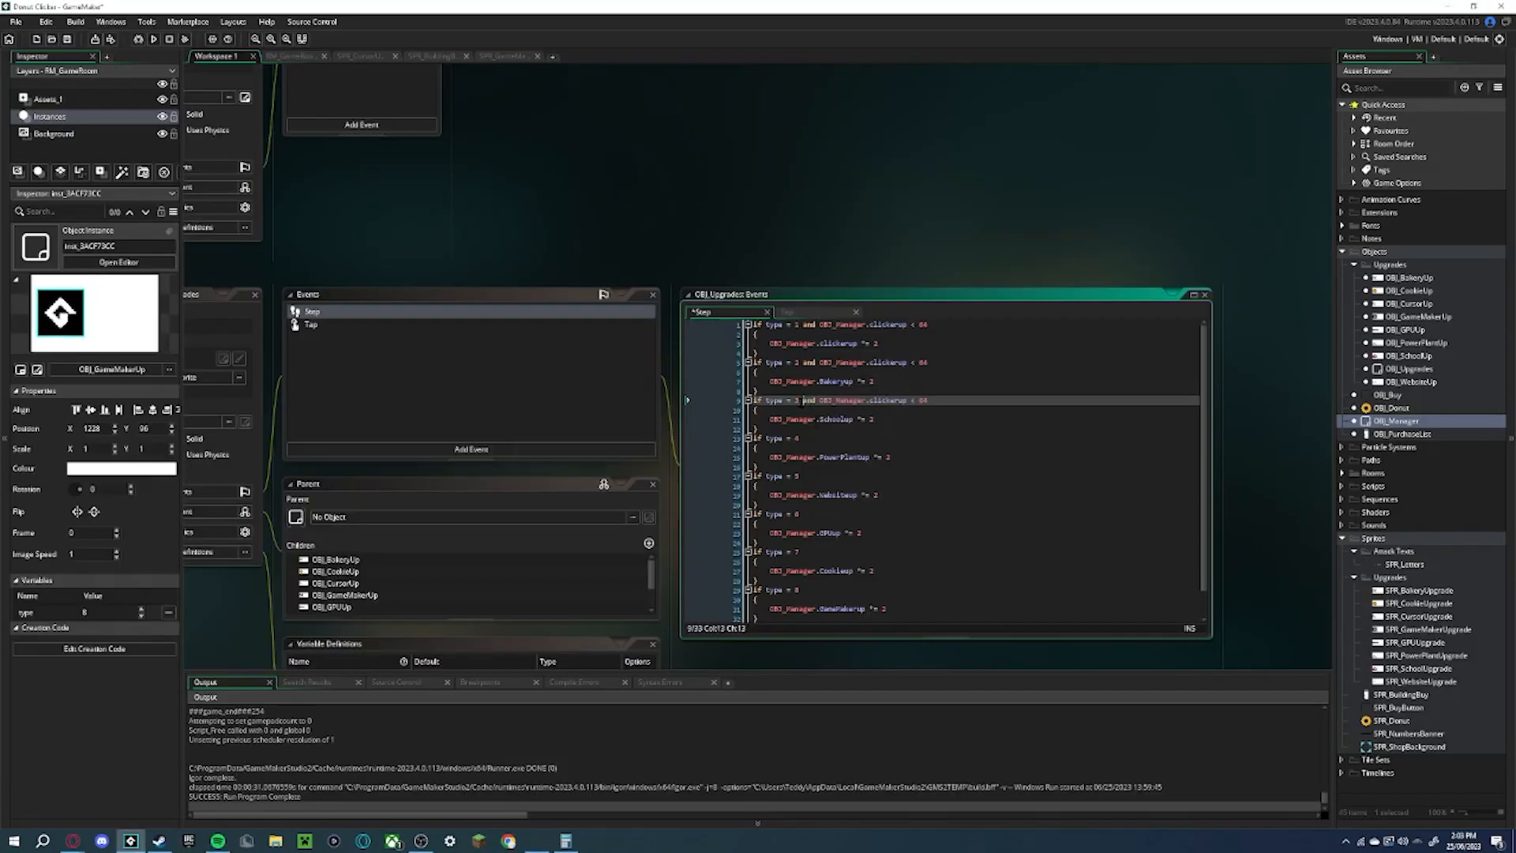
Replace clickerup in OBJ_Upgrades' Step conditions with Cookieup, GPUup, Websiteup, PowerPlantup and Bakeryup for their types, keeping the < 64 limit, and run the game
double_click(869, 551)
text(Cookieup)
double_click(896, 514)
text(GPUup < 64)
double_click(895, 476)
text(Websiteup)
double_click(896, 439)
text(PowerPlantup)
double_click(893, 401)
text(yup)
key(F5)
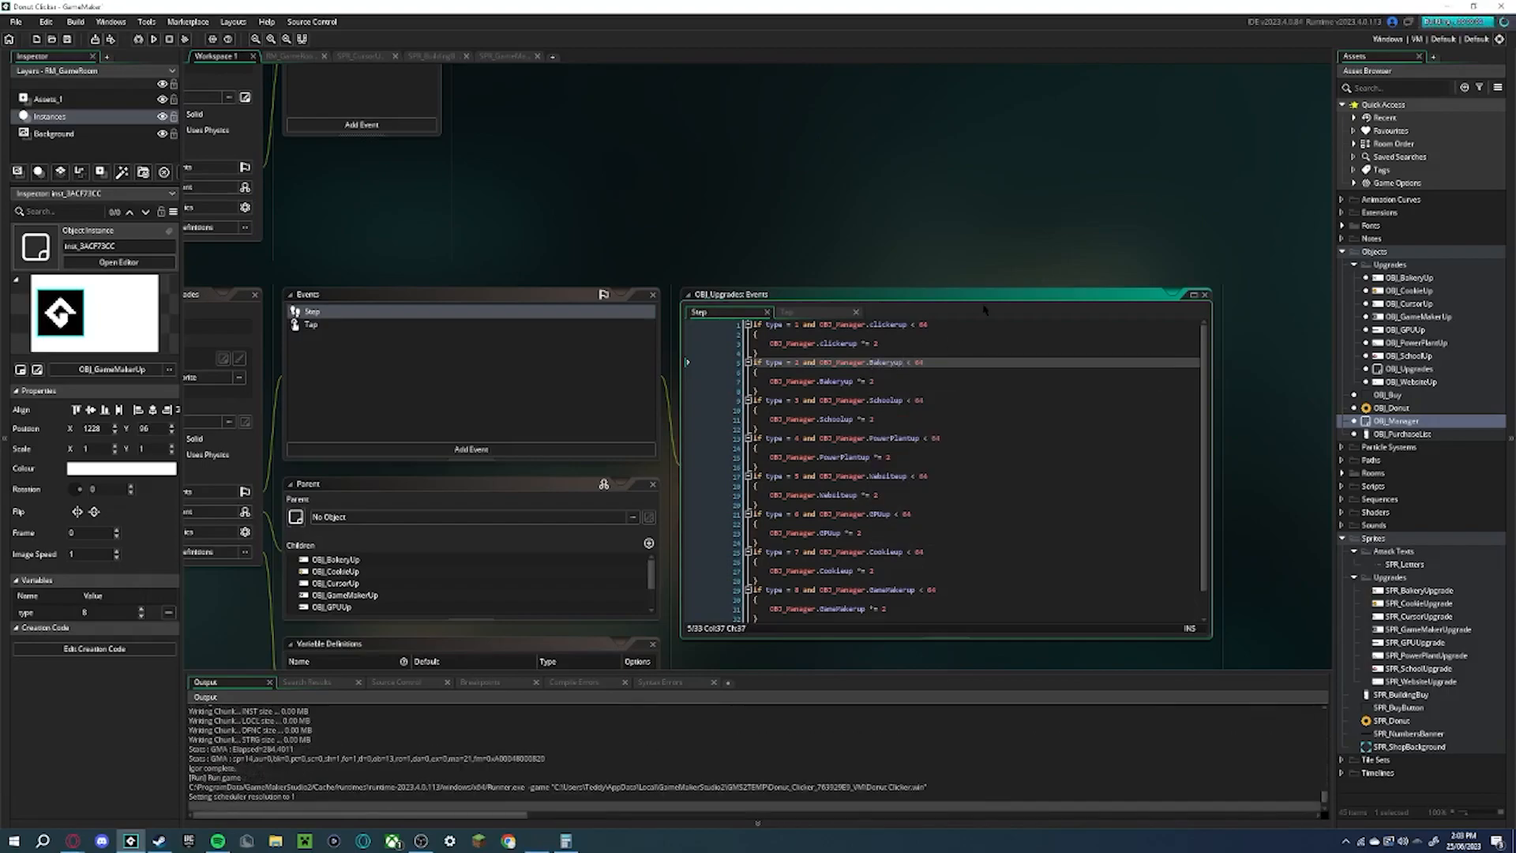
Undo the edits in OBJ_Upgrades' Step event back to the empty type 1 to 8 branches
key(ctrl+z)
key(ctrl+z)
key(ctrl+z)
key(ctrl+z)
key(ctrl+z)
key(ctrl+z)
key(ctrl+z)
key(ctrl+z)
key(ctrl+z)
key(ctrl+z)
key(ctrl+z)
key(ctrl+z)
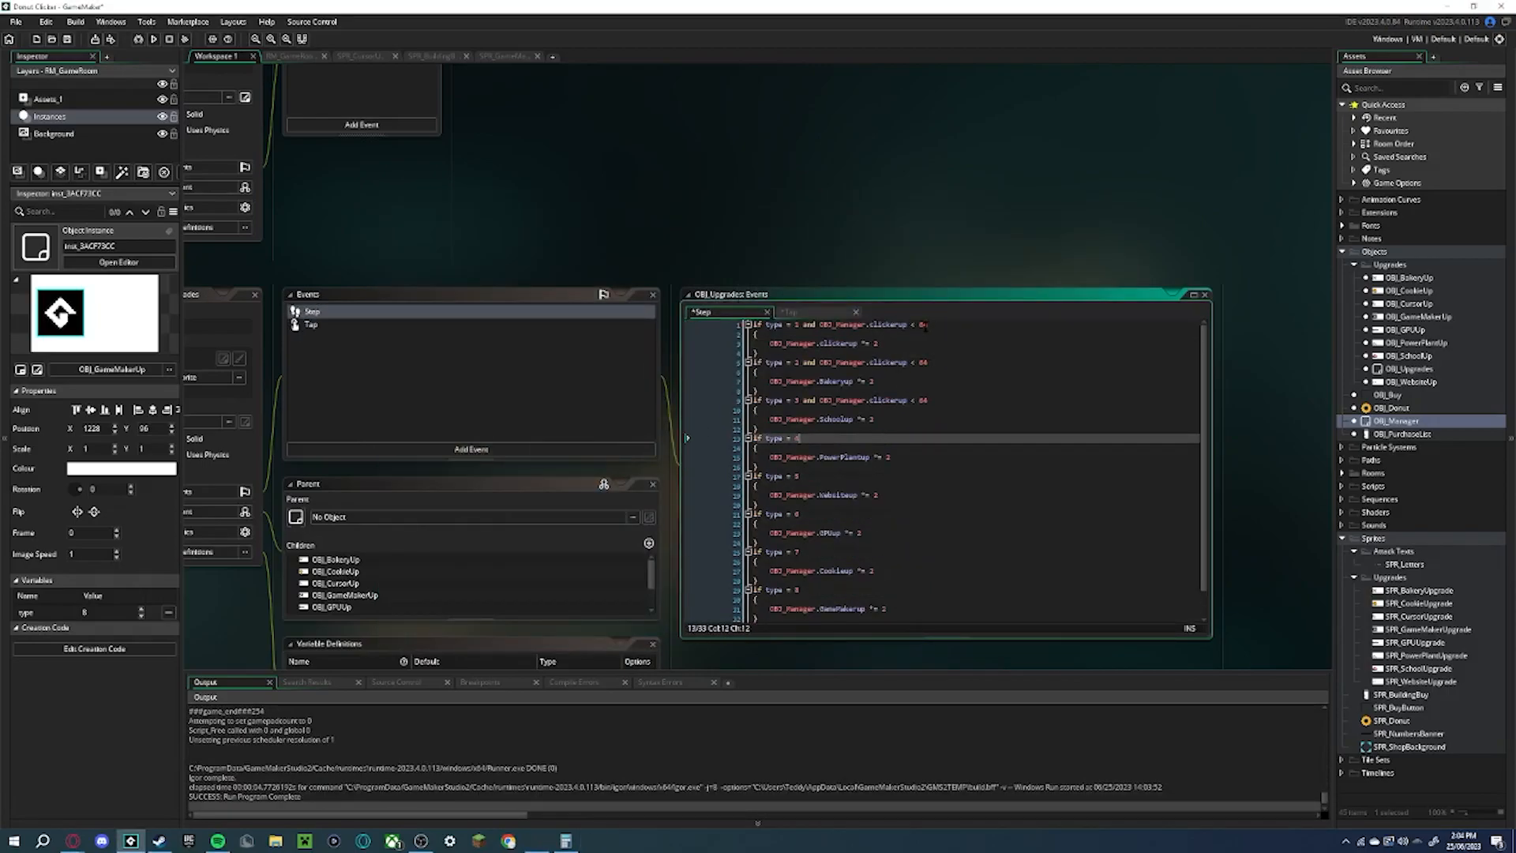
key(ctrl+z)
key(ctrl+z)
key(ctrl+z)
key(ctrl+z)
key(ctrl+z)
key(ctrl+z)
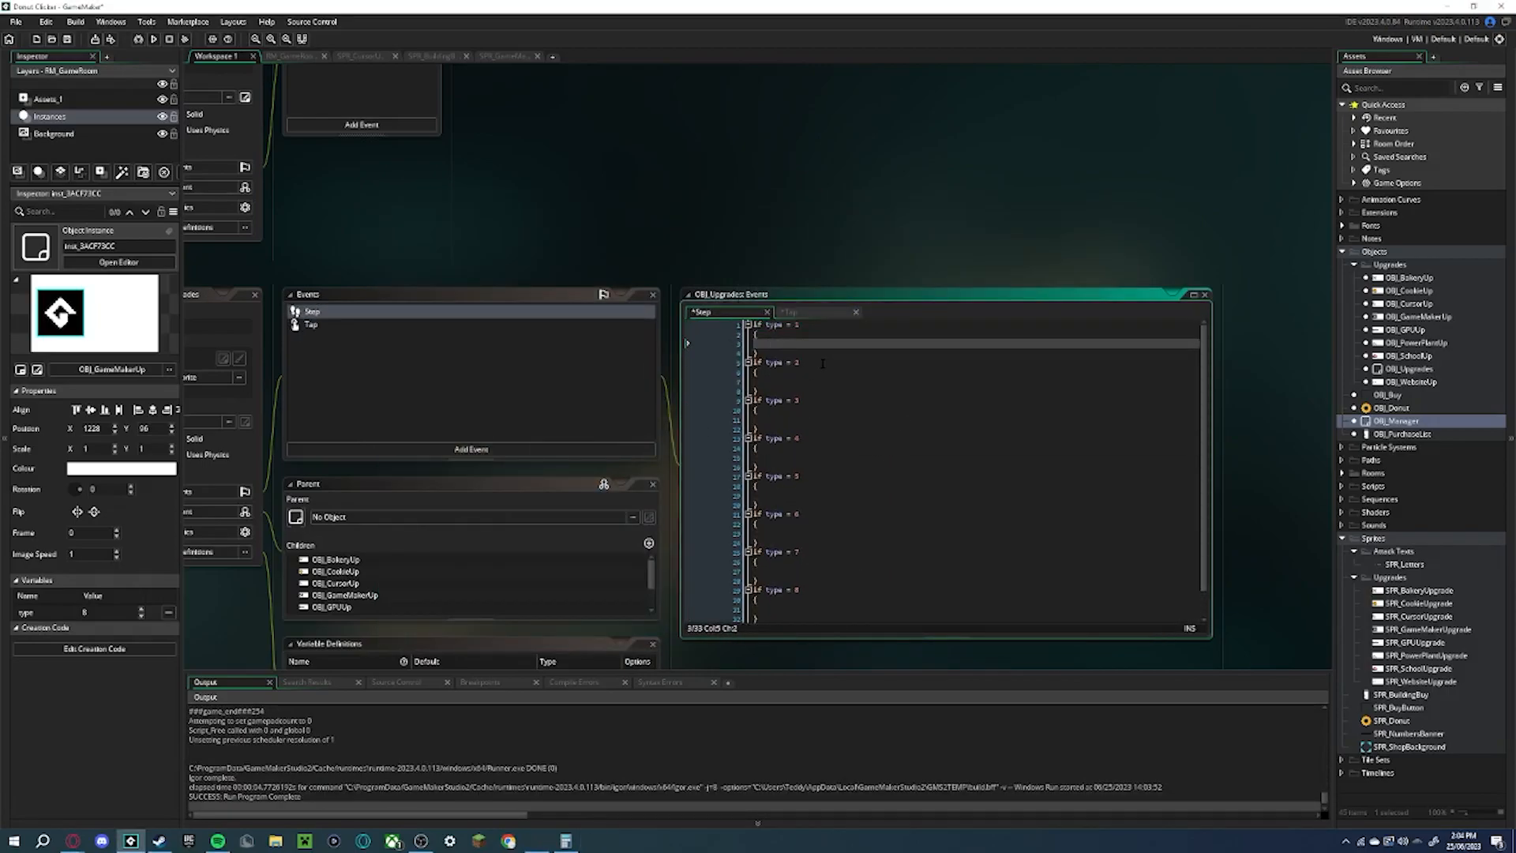
Write price = power(2, OBJ_Manager.clickerup)*1000 in every type branch of OBJ_Upgrades' Step event
text(OBJ_Manager.clickerup))
key(ctrl+z)
key(ctrl+z)
key(ctrl+z)
key(ctrl+z)
key(ctrl+z)
key(ctrl+z)
key(ctrl+z)
key(ctrl+z)
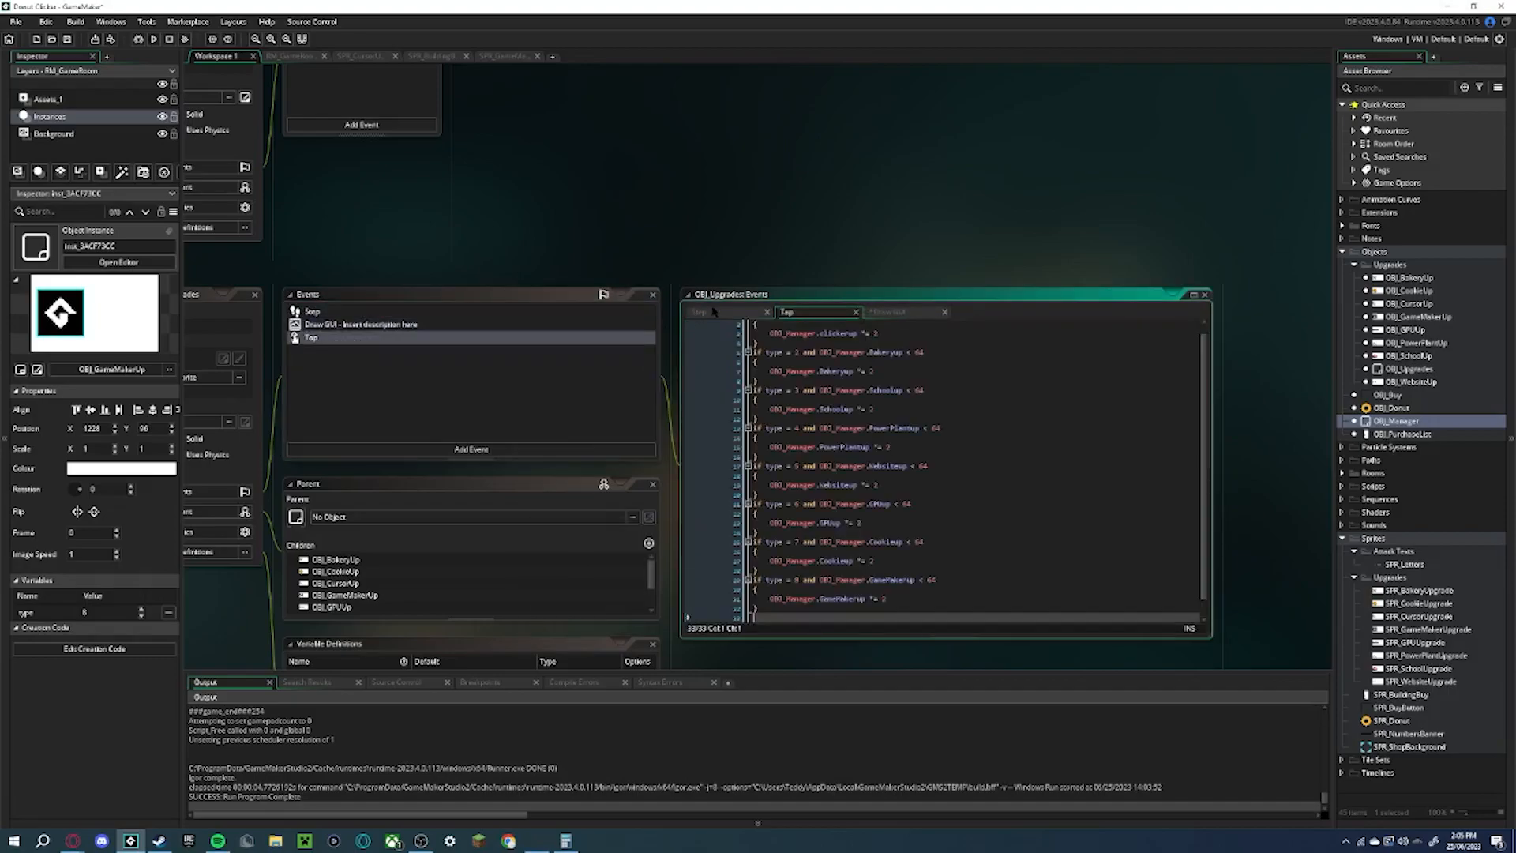
Add the condition and OBJ_Manager.donuts >= price to the type checks in OBJ_Upgrades' Tap event
click(940, 324)
text(and OBJ_Manager.donuts >= price)
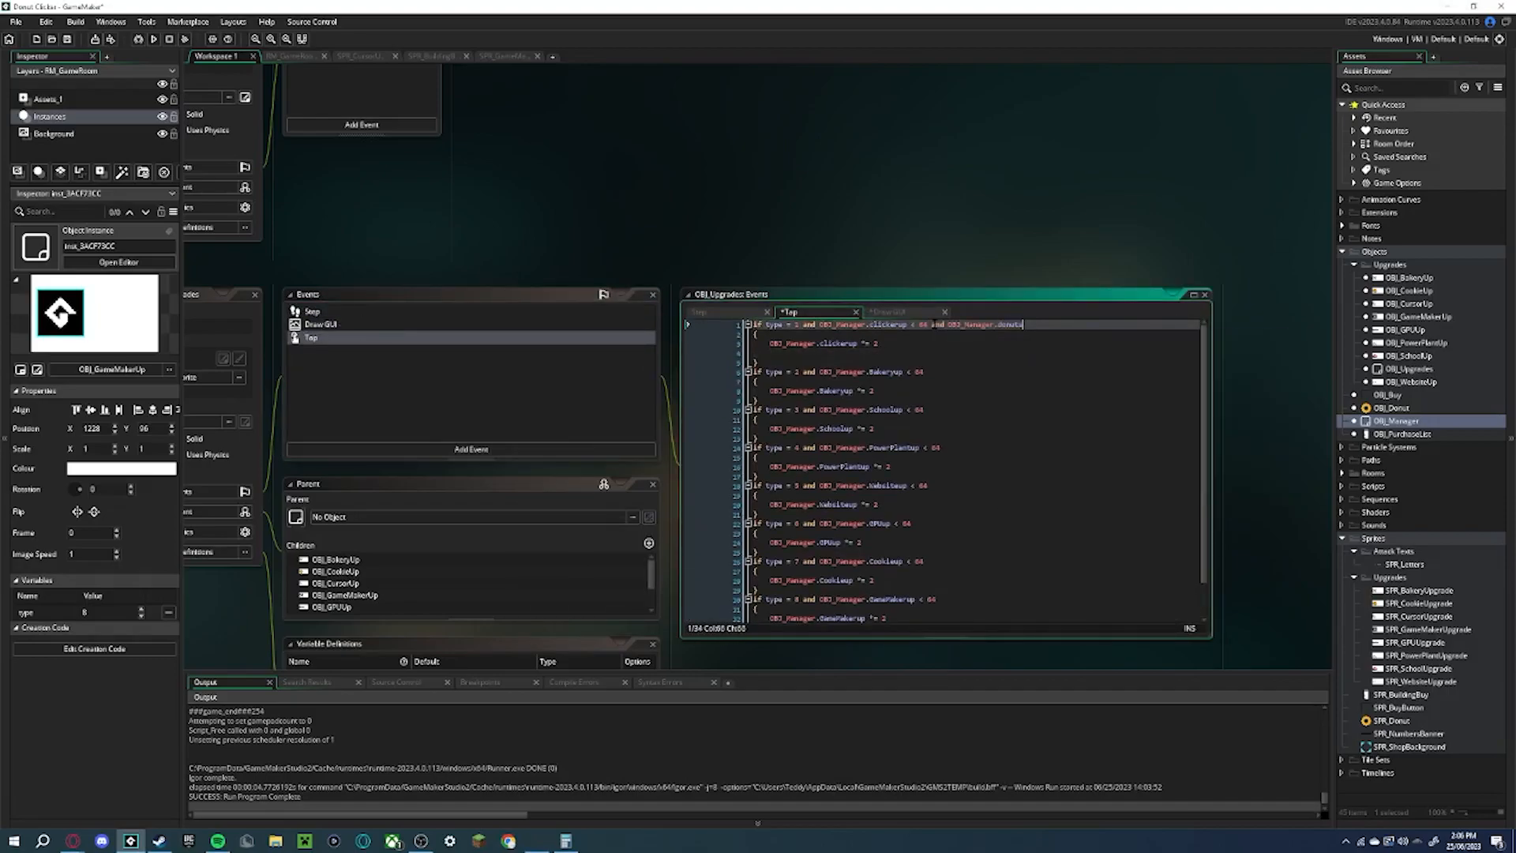
drag(1062, 325, 929, 324)
key(ctrl+y)
key(ctrl+y)
key(ctrl+y)
key(ctrl+y)
key(ctrl+y)
key(ctrl+y)
key(ctrl+y)
key(ctrl+y)
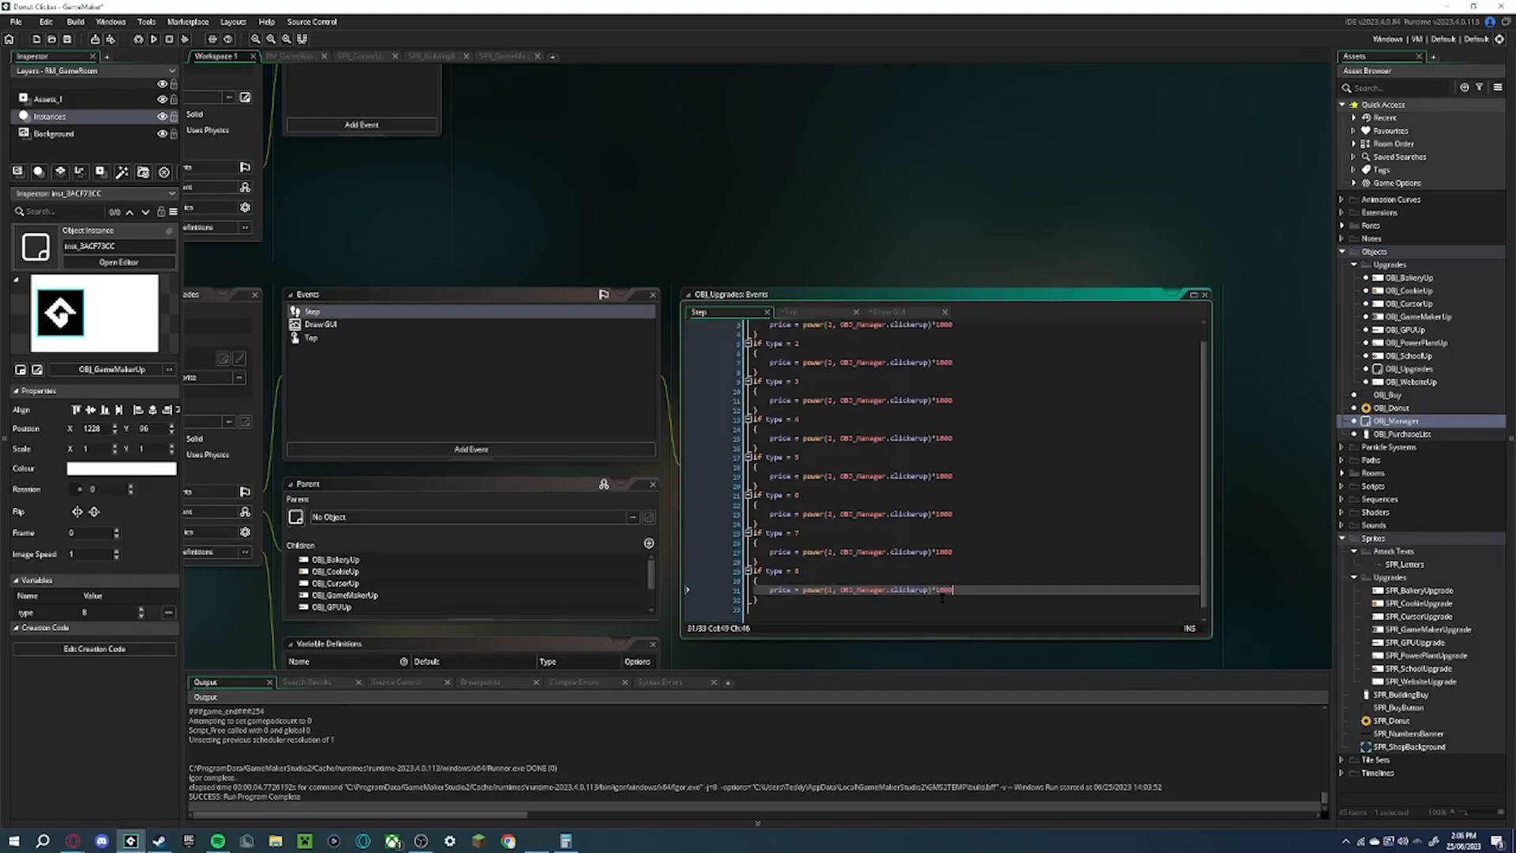
Replace clickerup in the Step event's price formulas with PowerPlantup for type 4 and the Website variable for type 5
double_click(912, 458)
text(PowerPlantup)
double_click(912, 496)
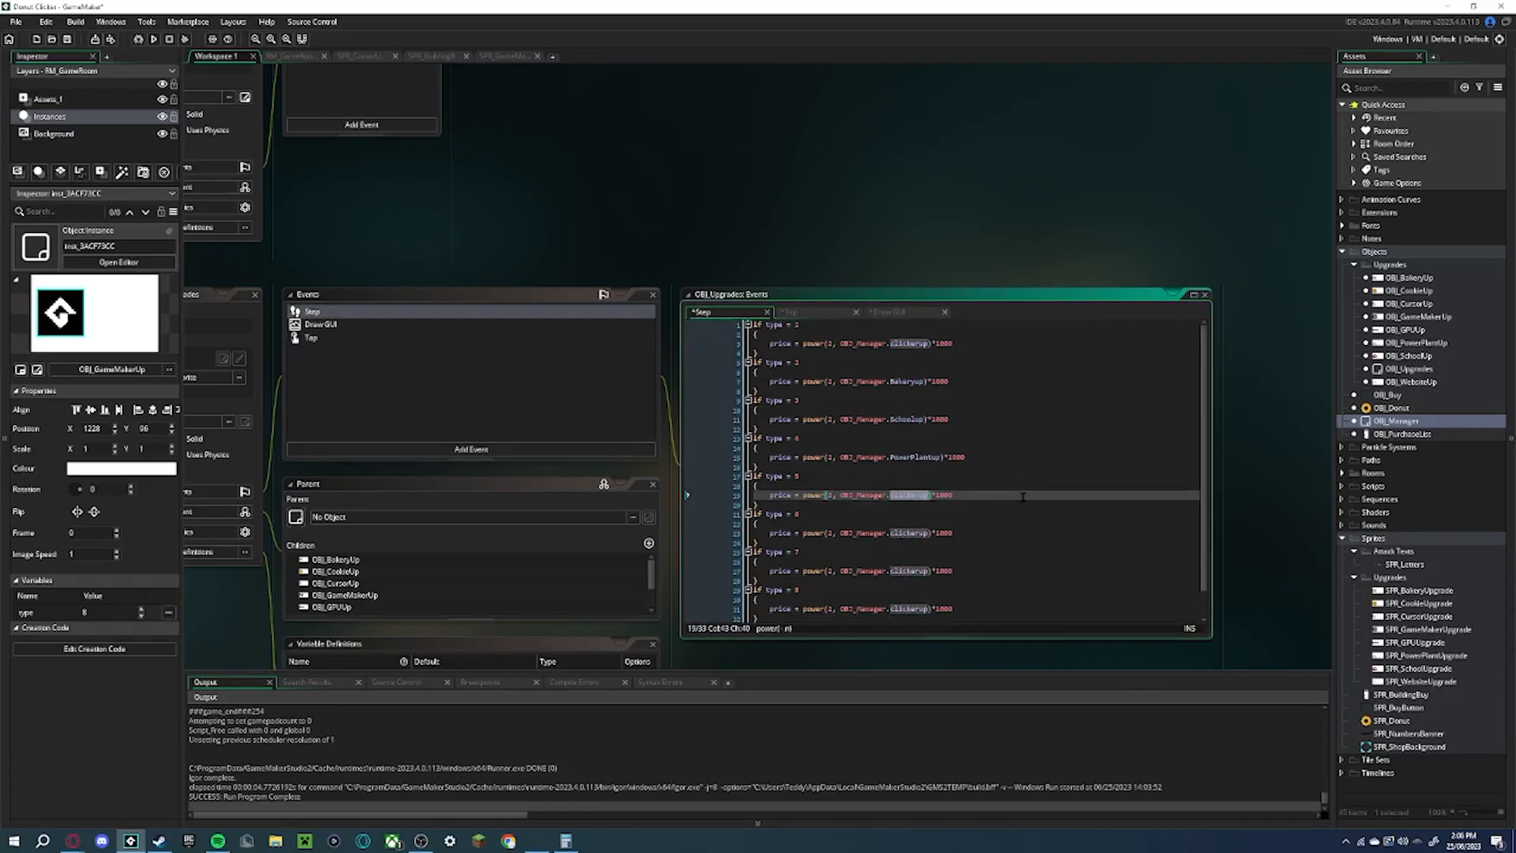
text(Website)
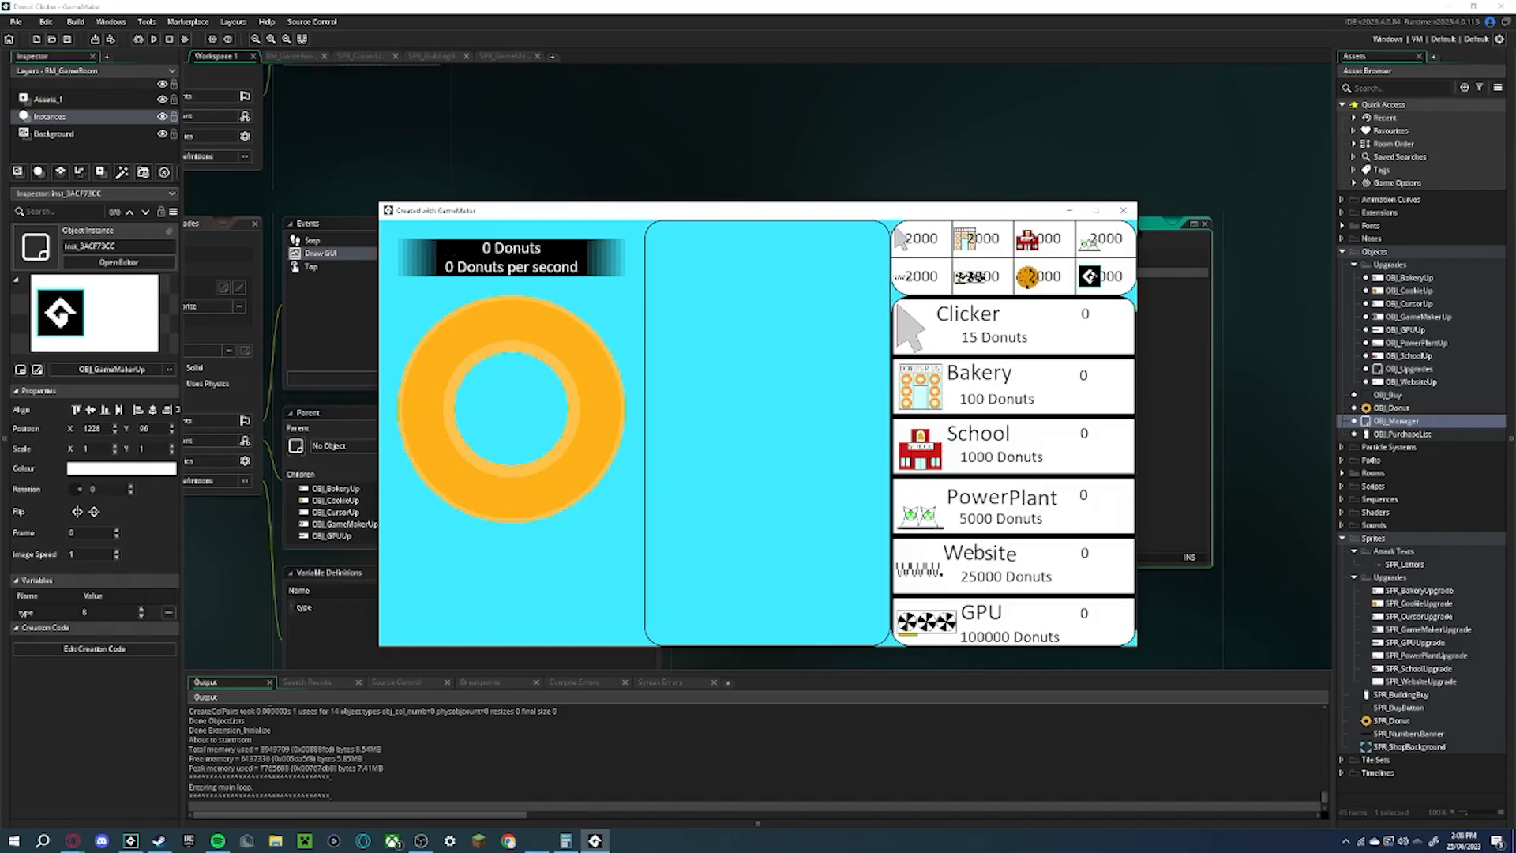
Close the test run and open OBJ_Upgrades' Step event code
click(1124, 211)
click(710, 239)
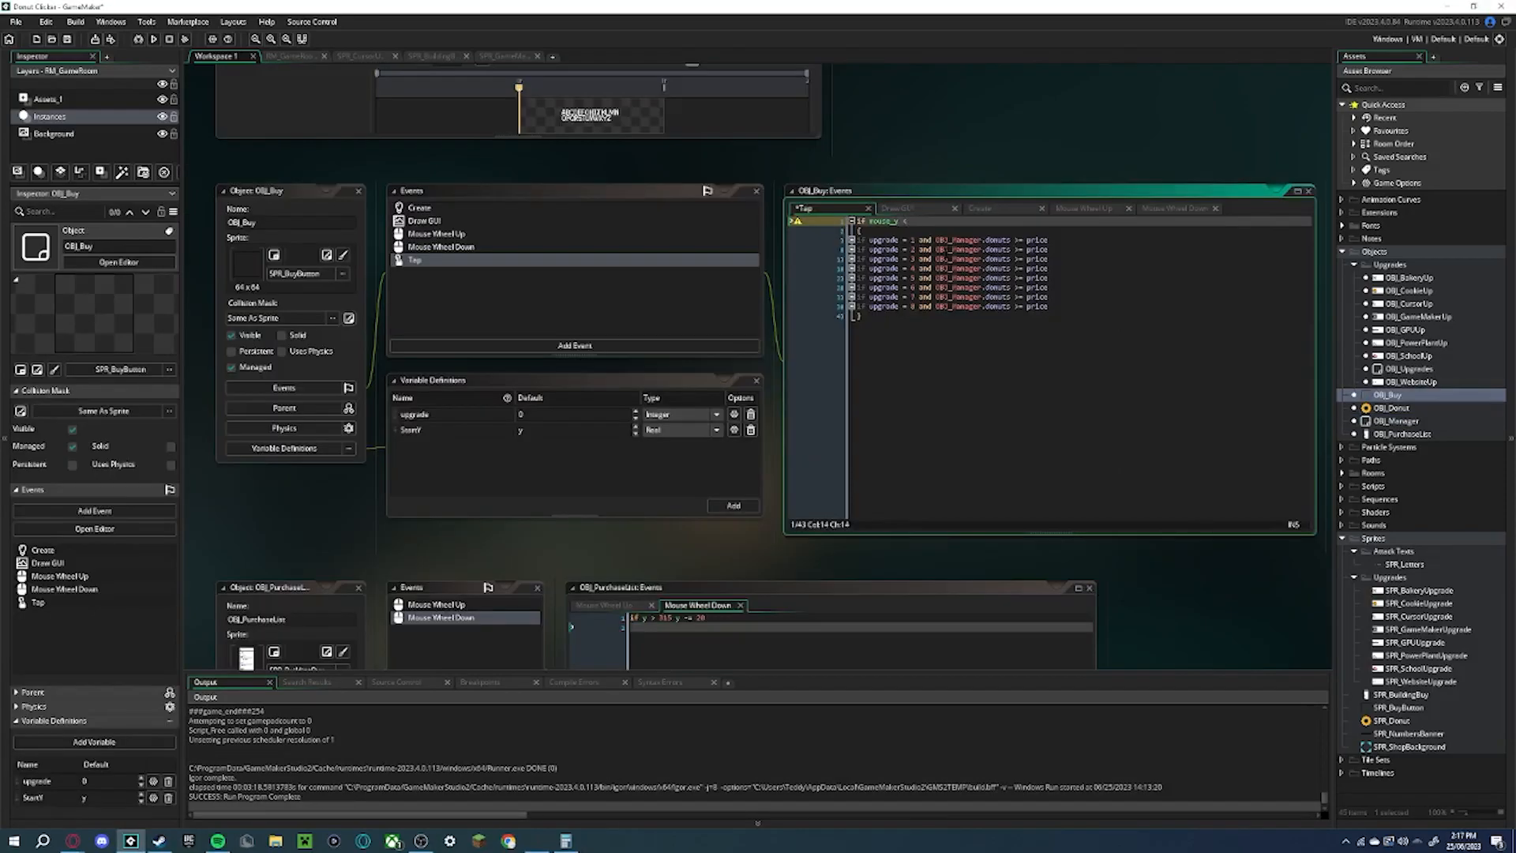
Run the game, scroll the shop list behind the upgrade grid to test purchases, and close the game
key(F5)
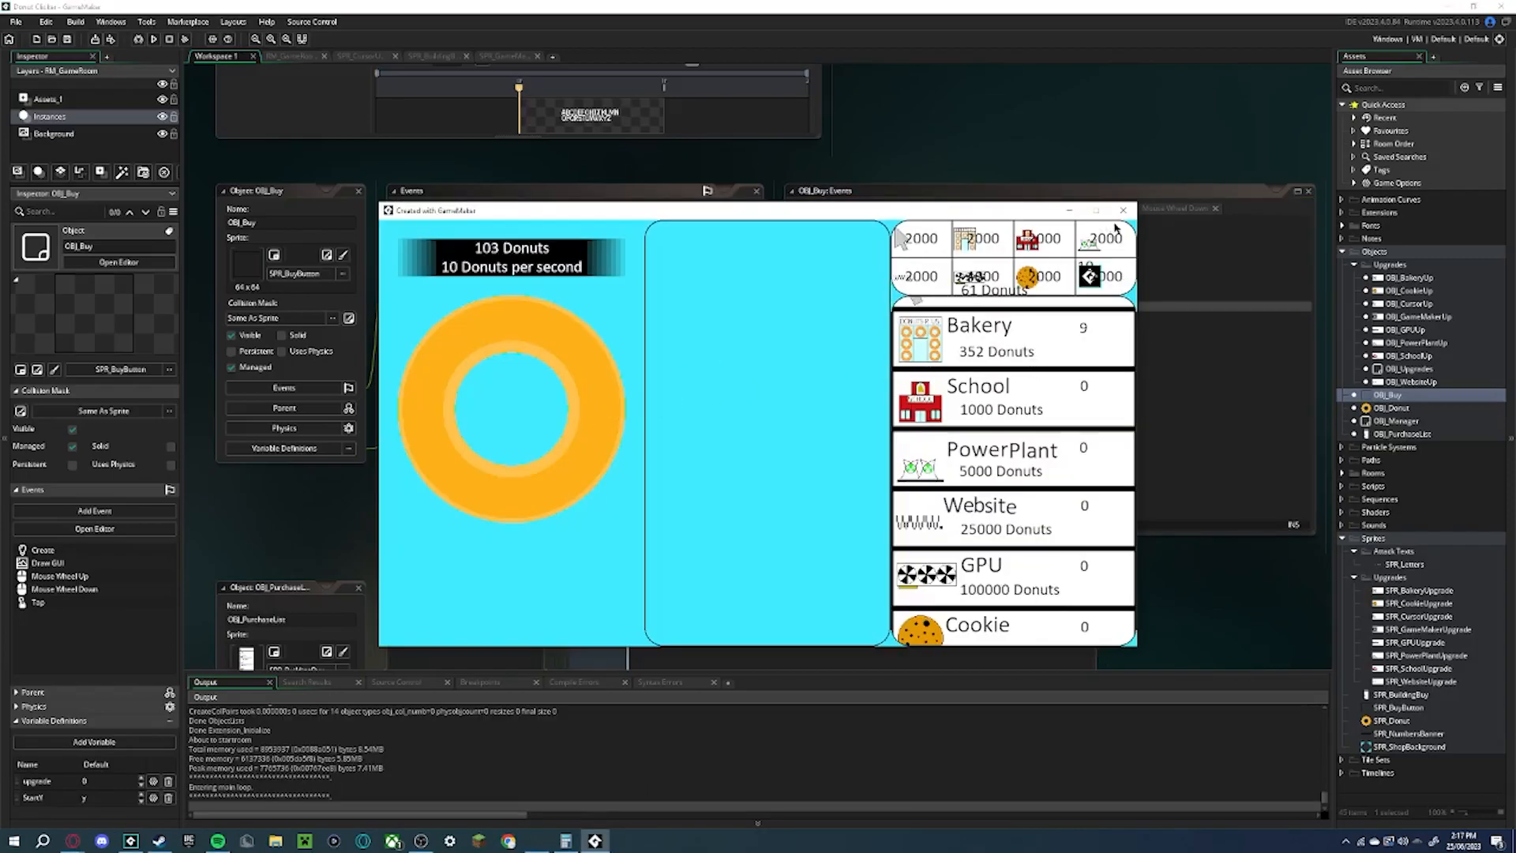
scroll(1119, 225, up, 1)
click(1122, 211)
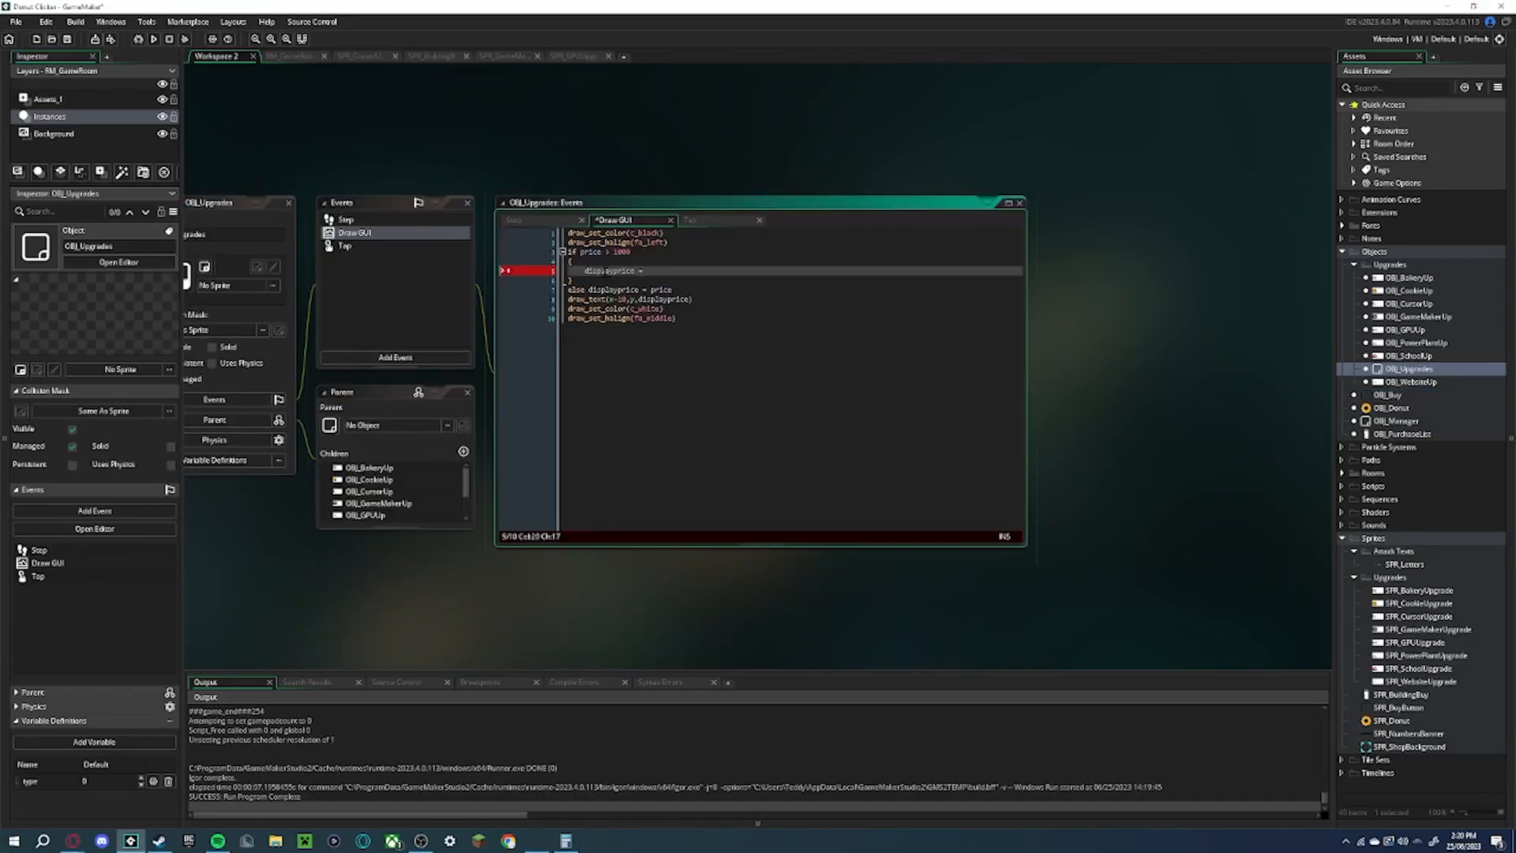
Set displayprice to string(price/100) in the price > 1000 branch of OBJ_Upgrades' Draw GUI event
text(ice/100)
click(647, 270)
text(string()
click(723, 271)
text())
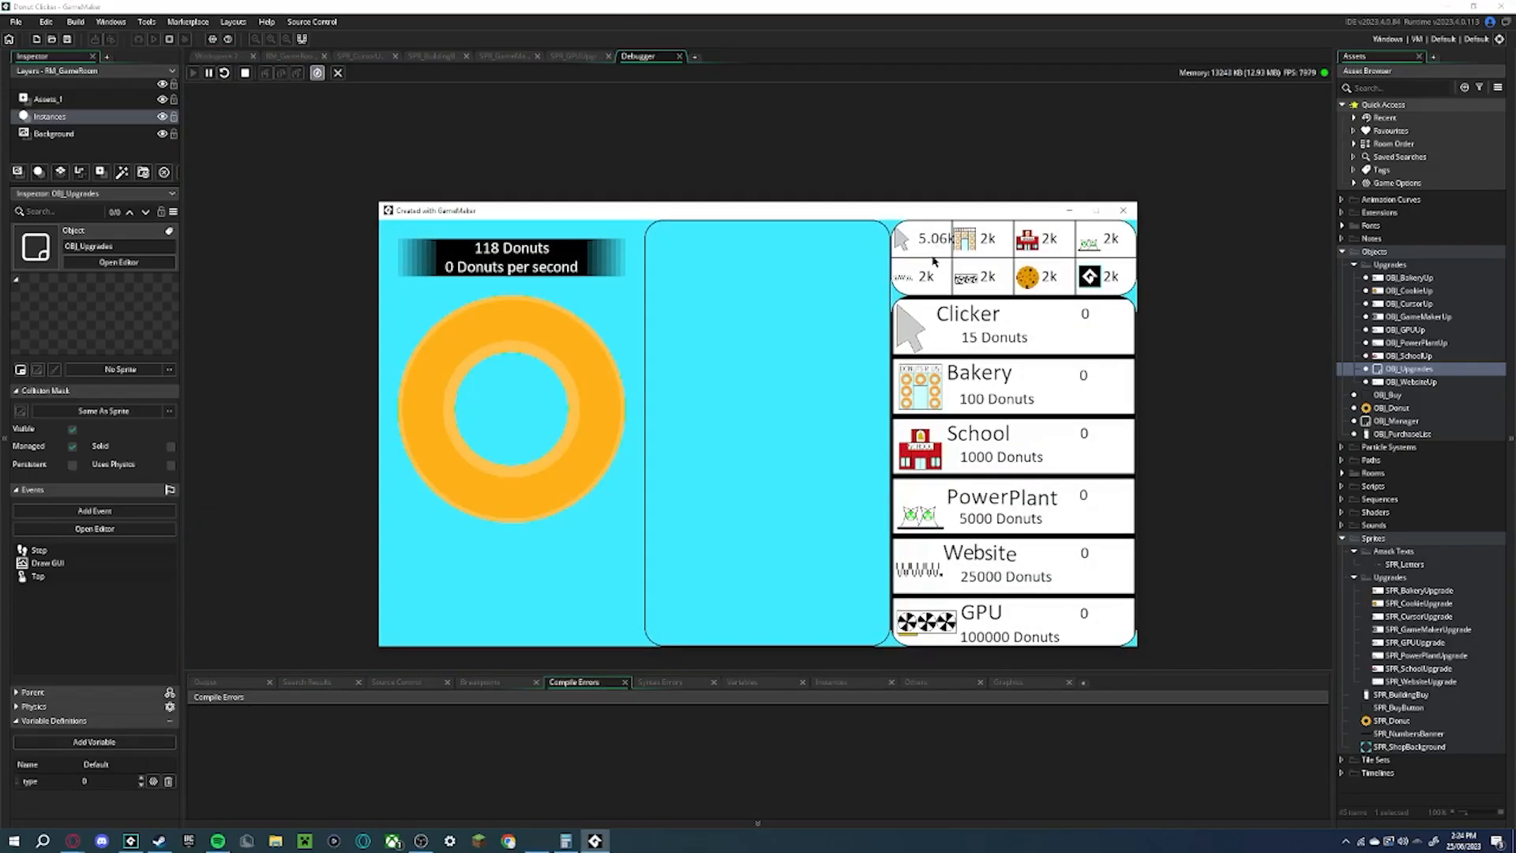
Try buying the cursor upgrade in the debug run of the game
click(933, 259)
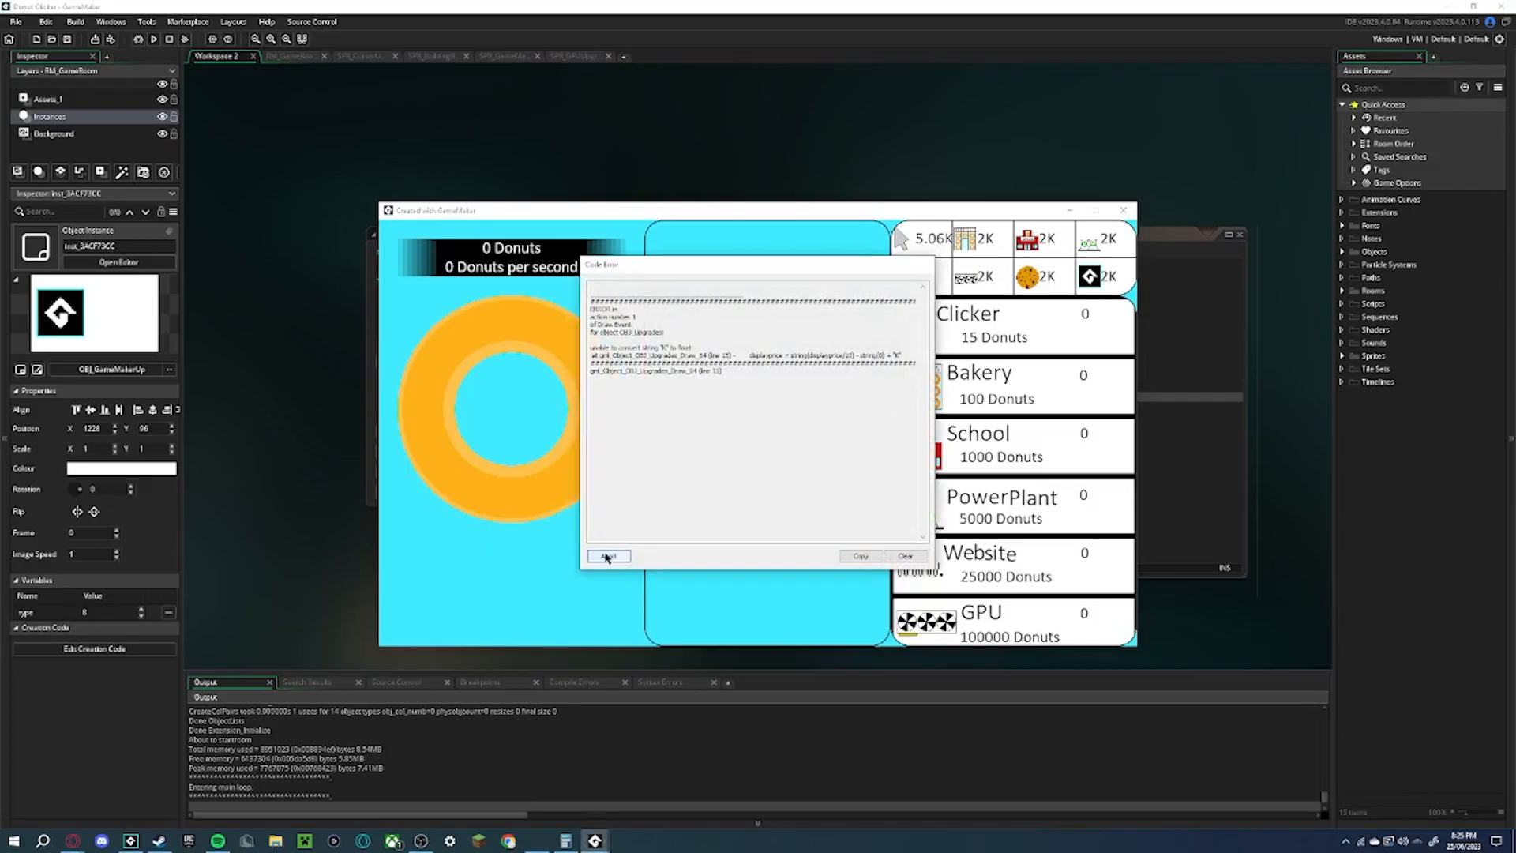
Abort the crashed test run and run the game again
click(608, 557)
key(F5)
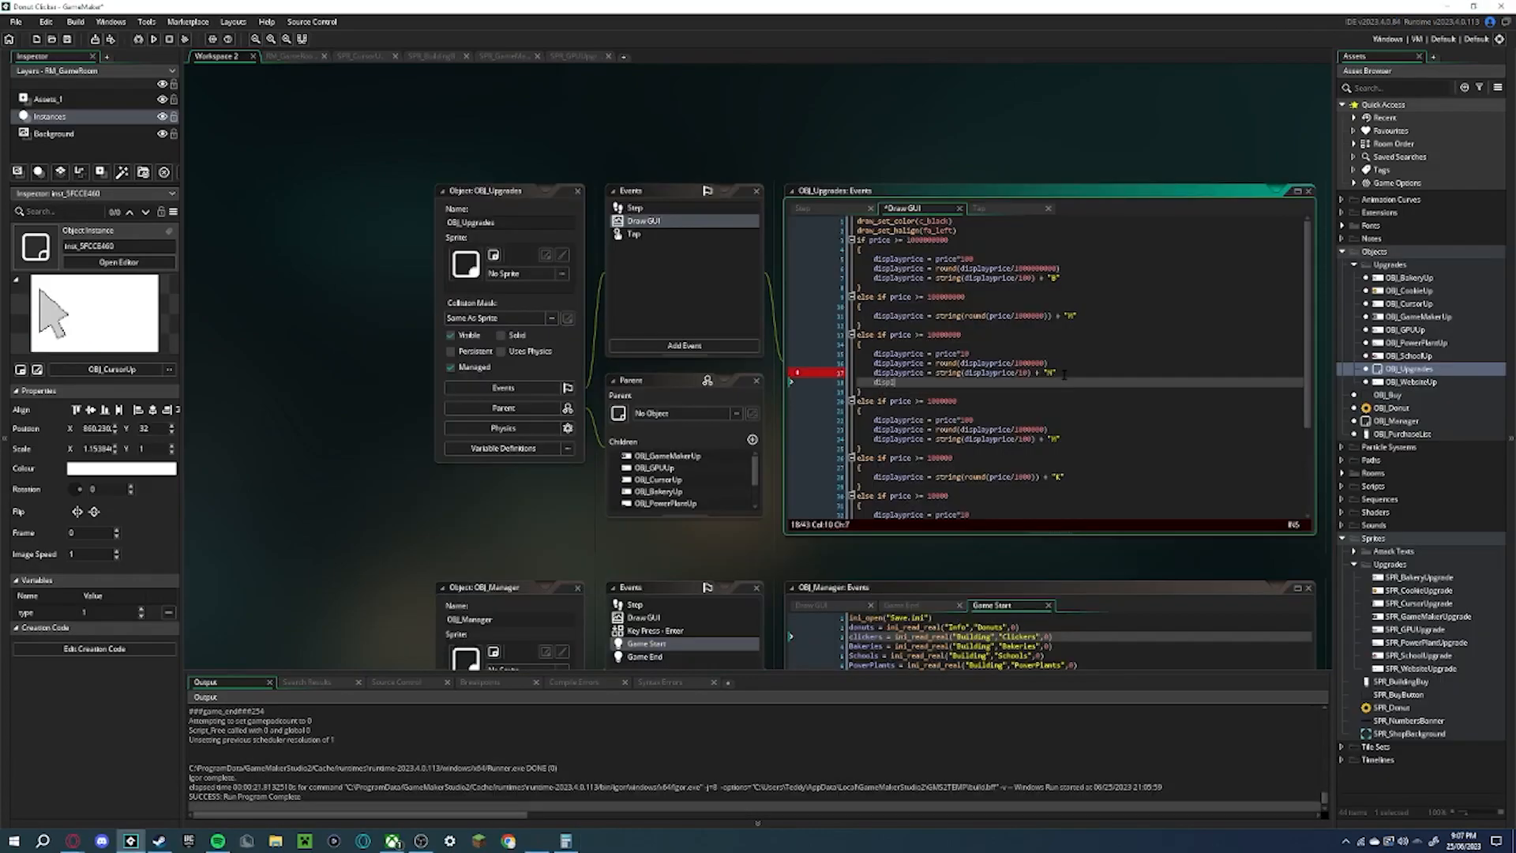
Begin another displayprice statement below the string(displayprice/10) + "M" line in OBJ_Upgrades' Draw GUI event
text(pri)
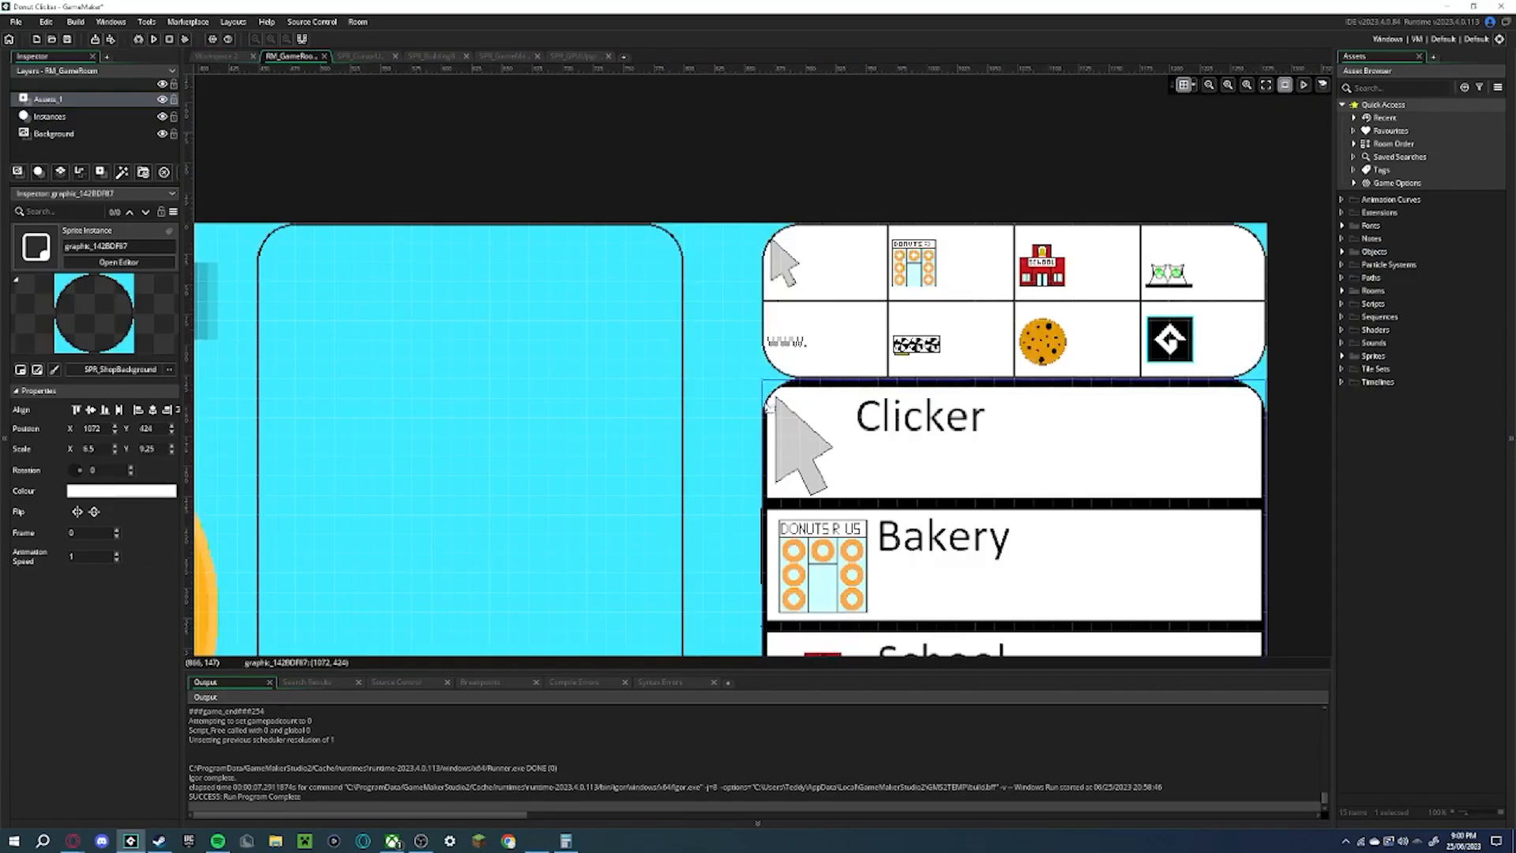
Widen the shop list background and the upgrade grid background in the game room so both reach the middle panel's edge
drag(764, 404, 680, 398)
click(766, 290)
drag(762, 286, 679, 286)
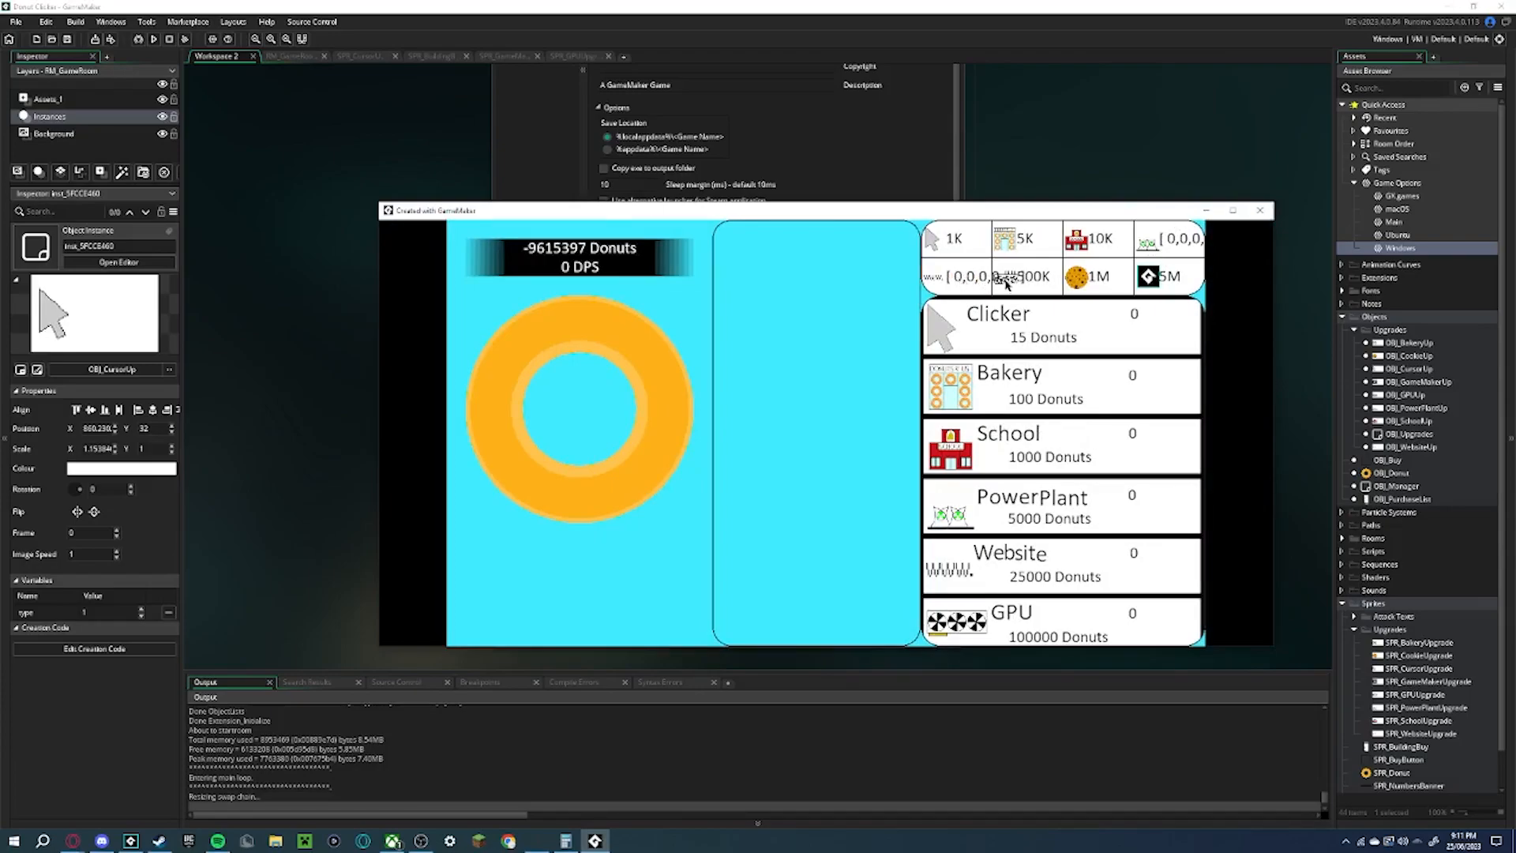
Close the test run and add the Website, GPU, Cookie and GameMaker shop entries to the room's instance selection
click(1261, 210)
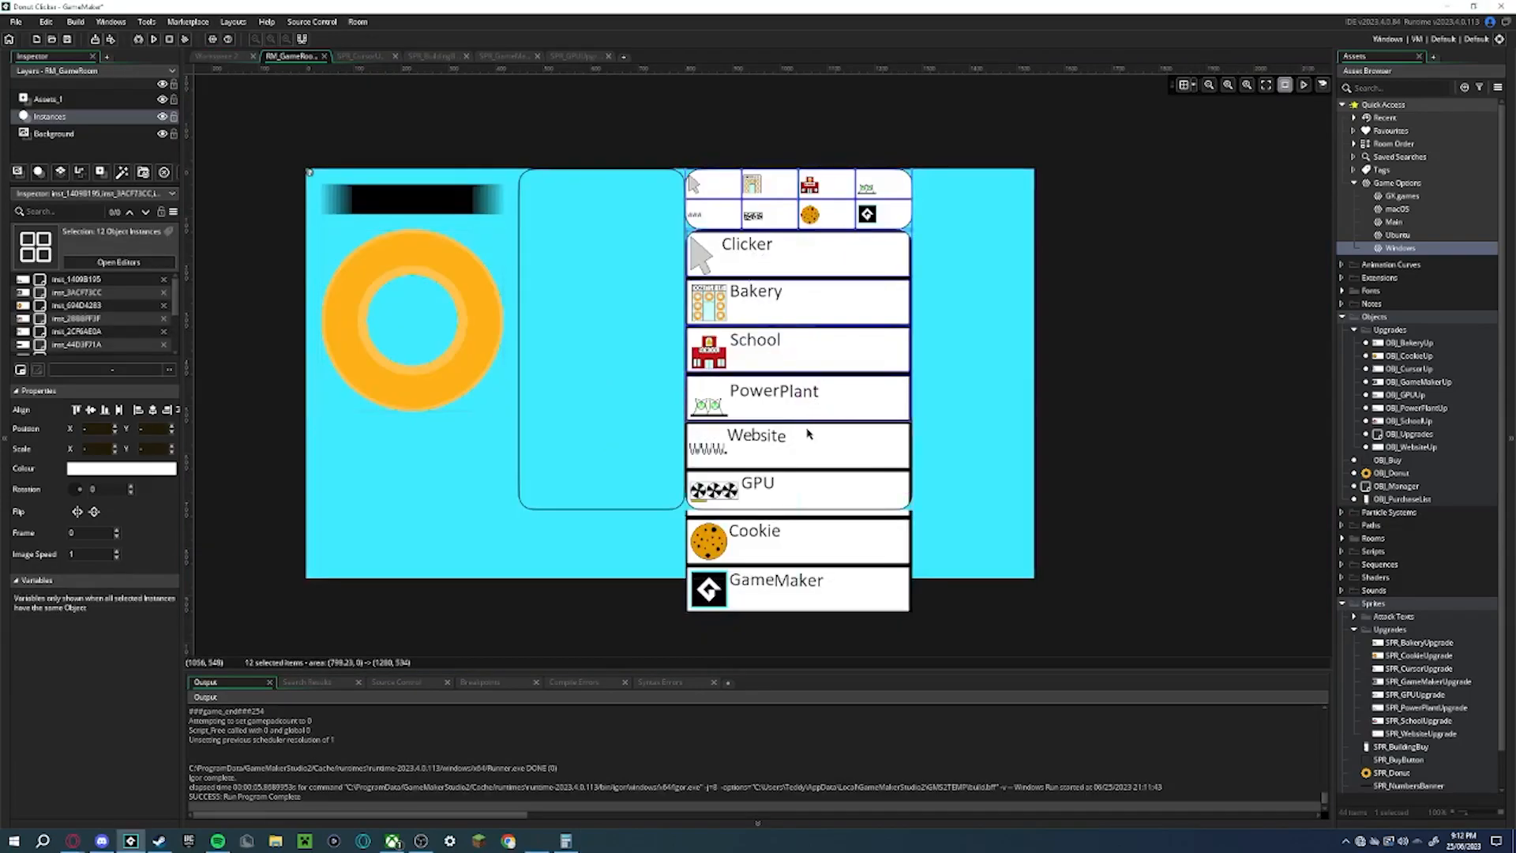
ctrl+click(807, 433)
ctrl+click(810, 491)
ctrl+click(810, 528)
ctrl+click(798, 585)
ctrl+scroll(797, 585, up, 10)
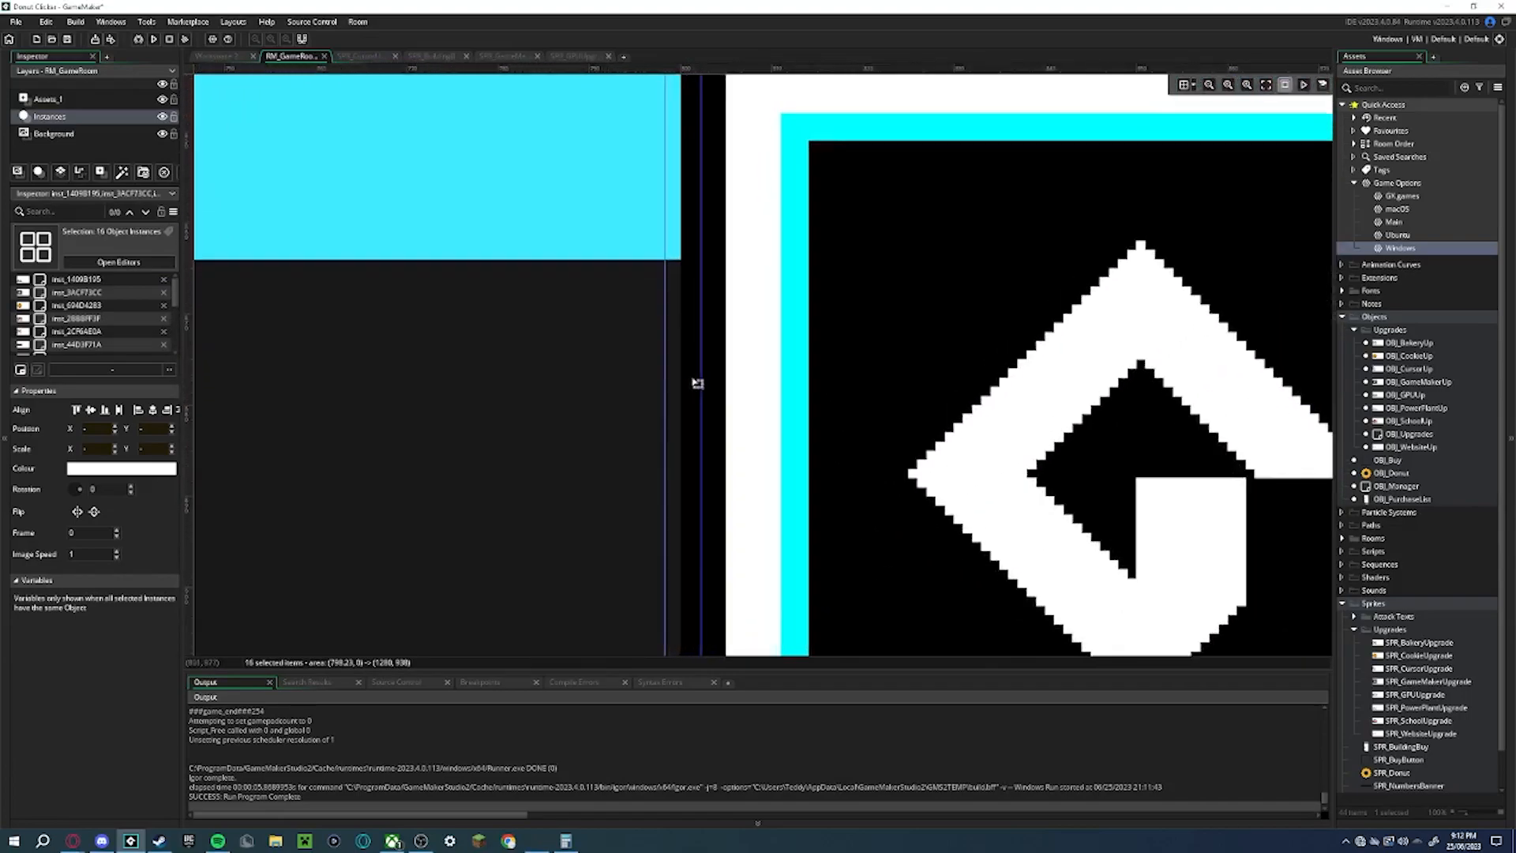
ctrl+scroll(696, 383, down, 2)
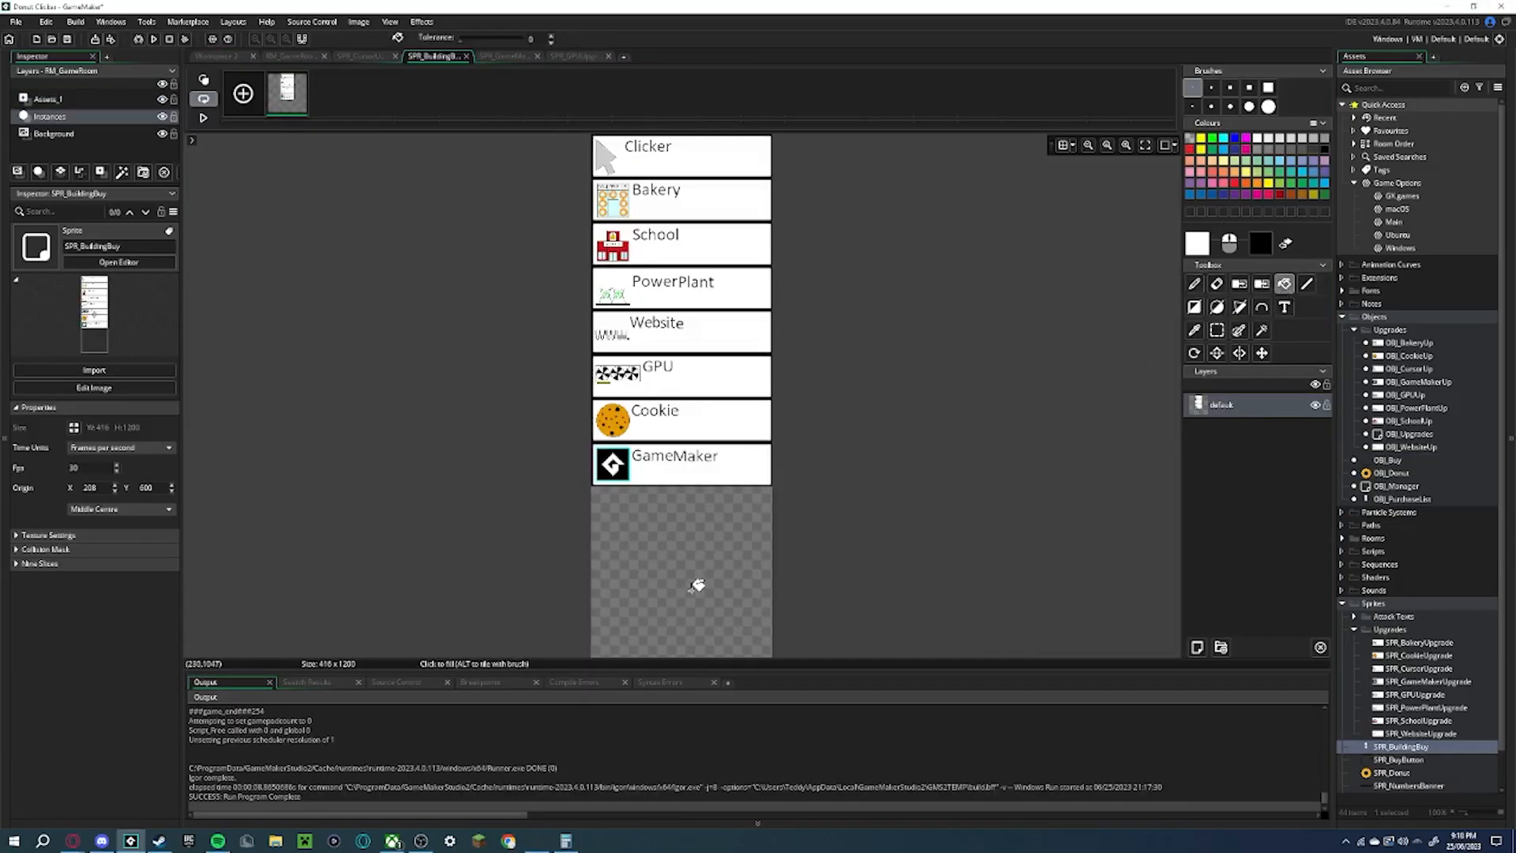
Fill the transparent area below the GameMaker row of SPR_BuildingBuy with white and choose Resize Canvas in the sprite's resize properties
click(693, 583)
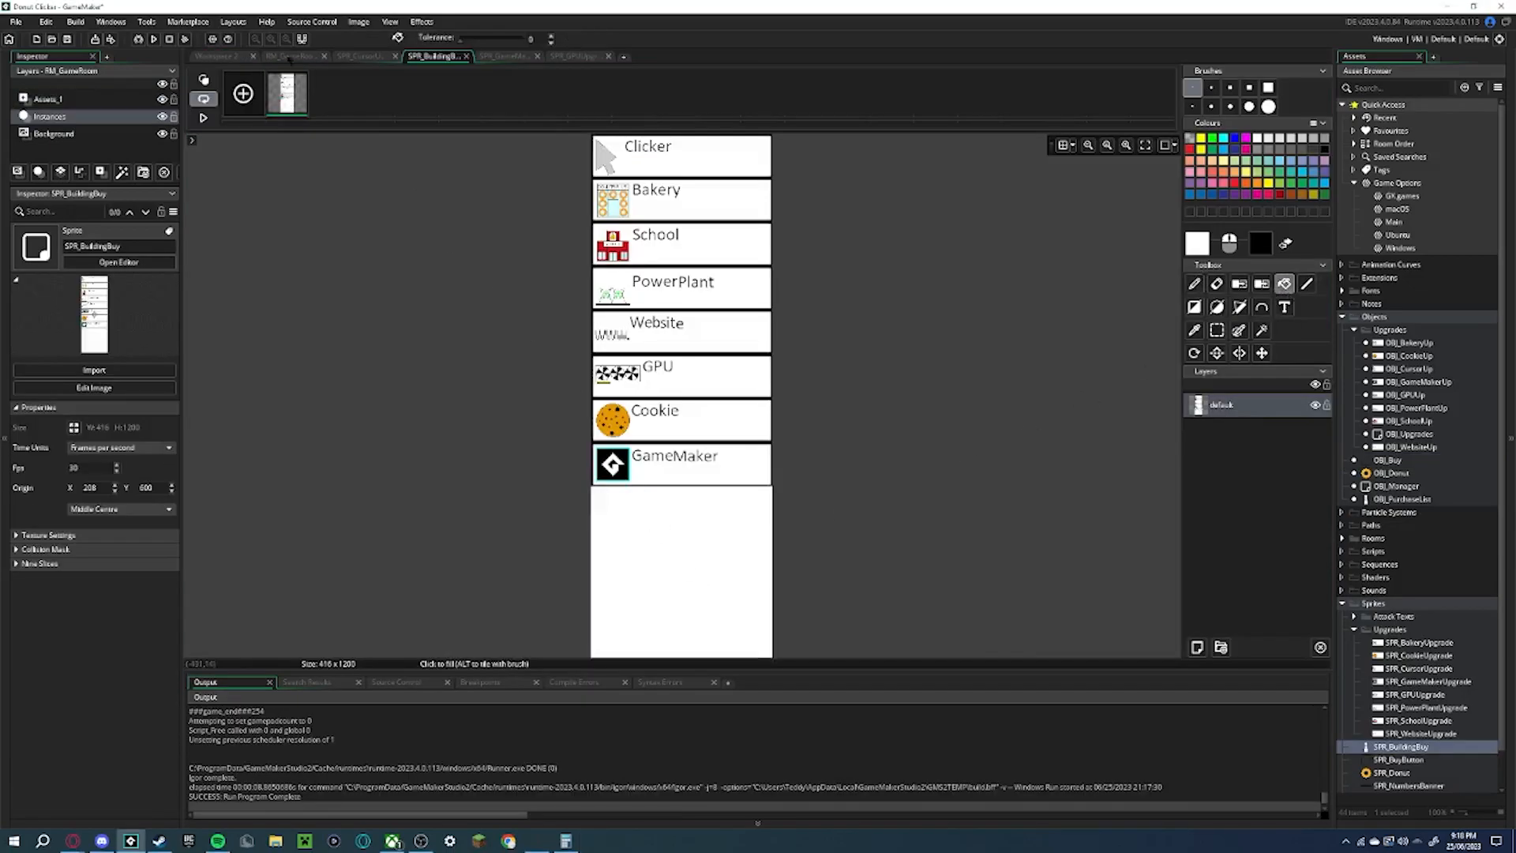
click(202, 56)
click(348, 265)
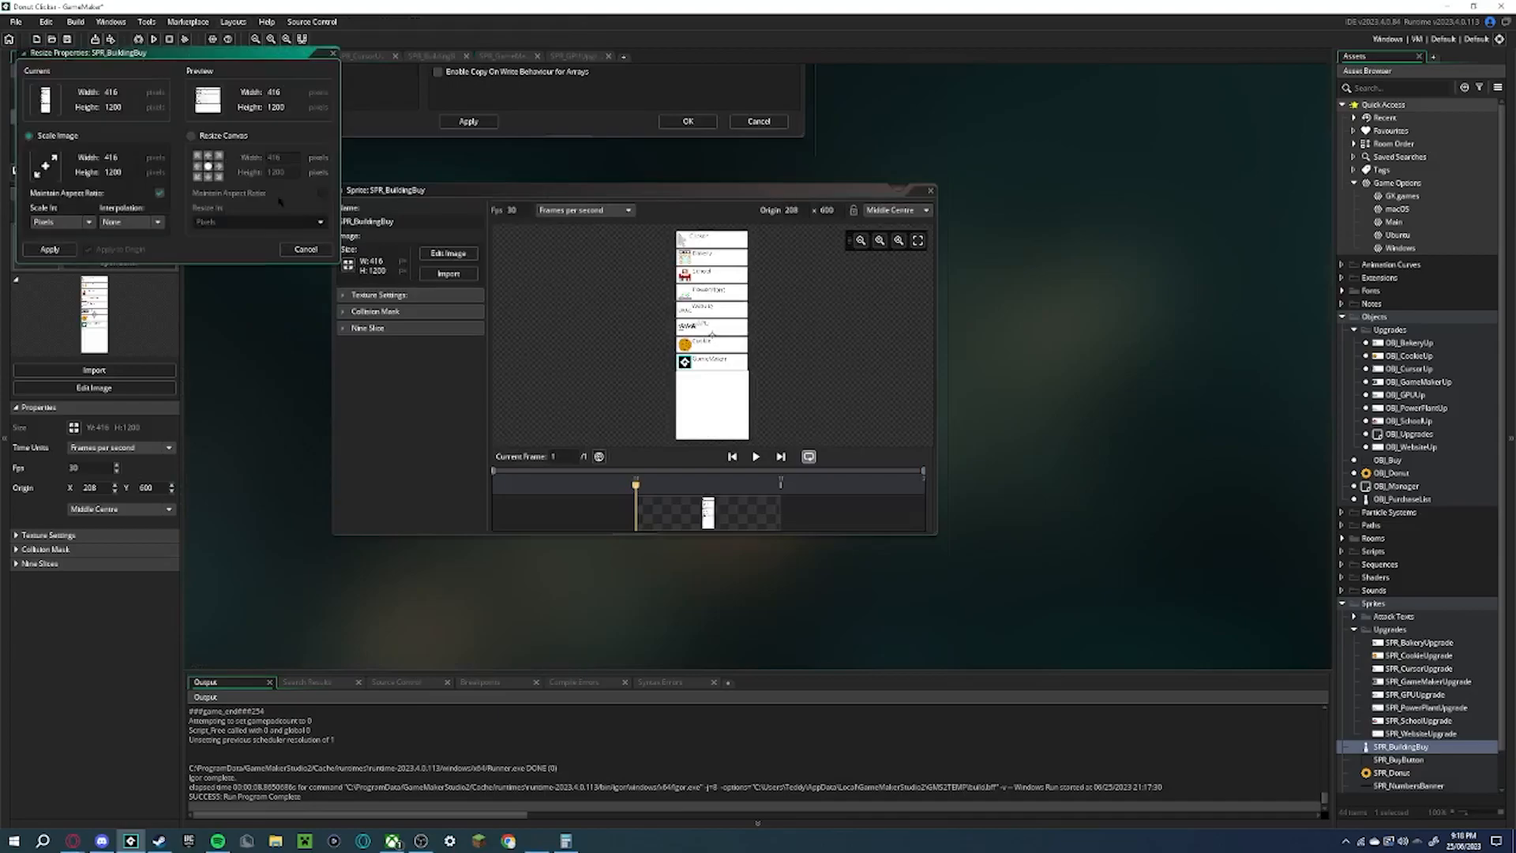
click(192, 135)
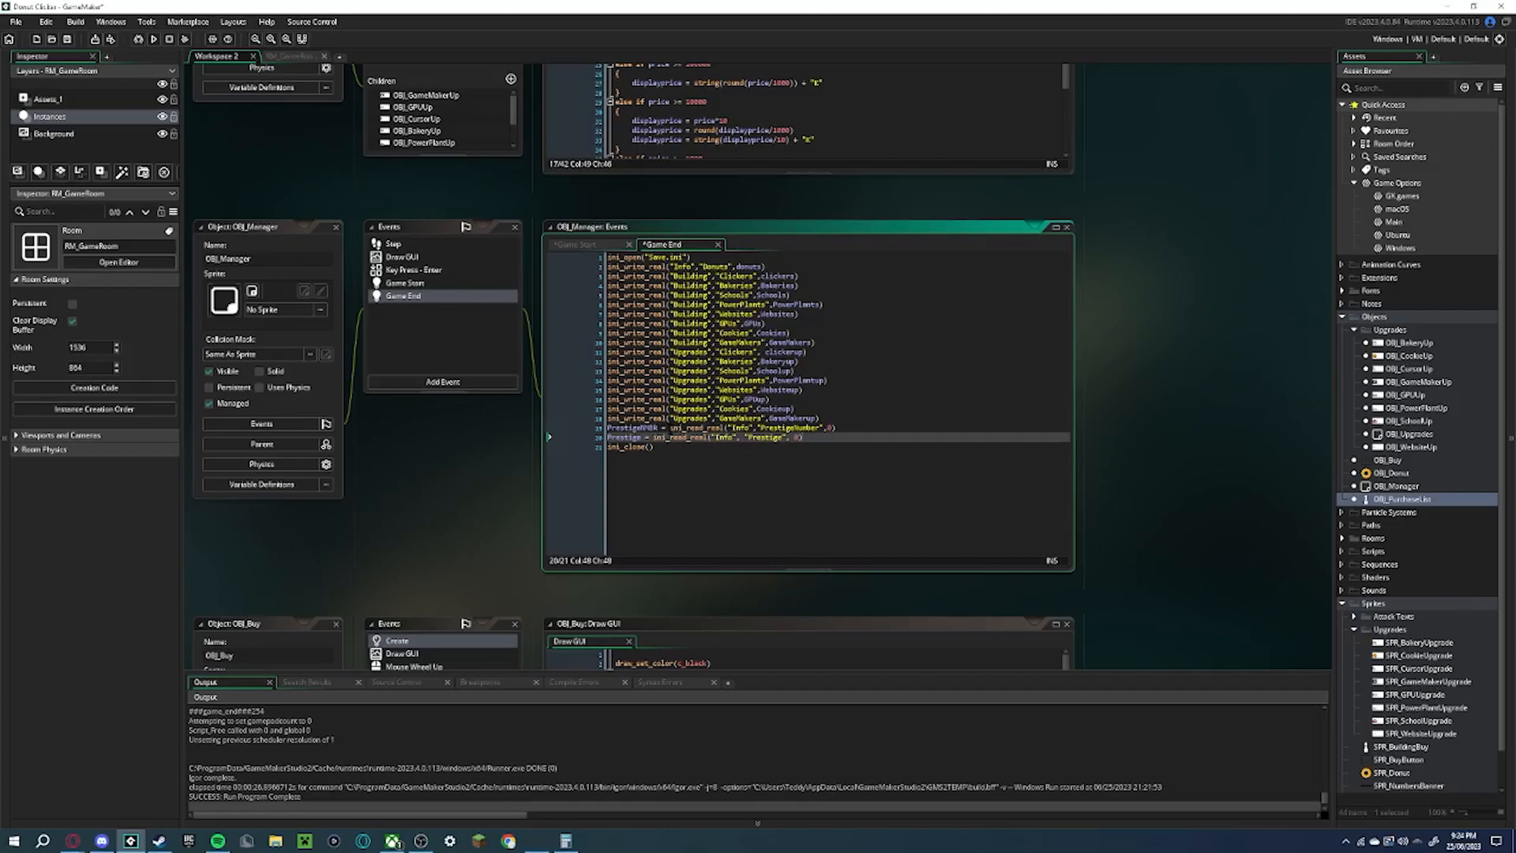
click(613, 429)
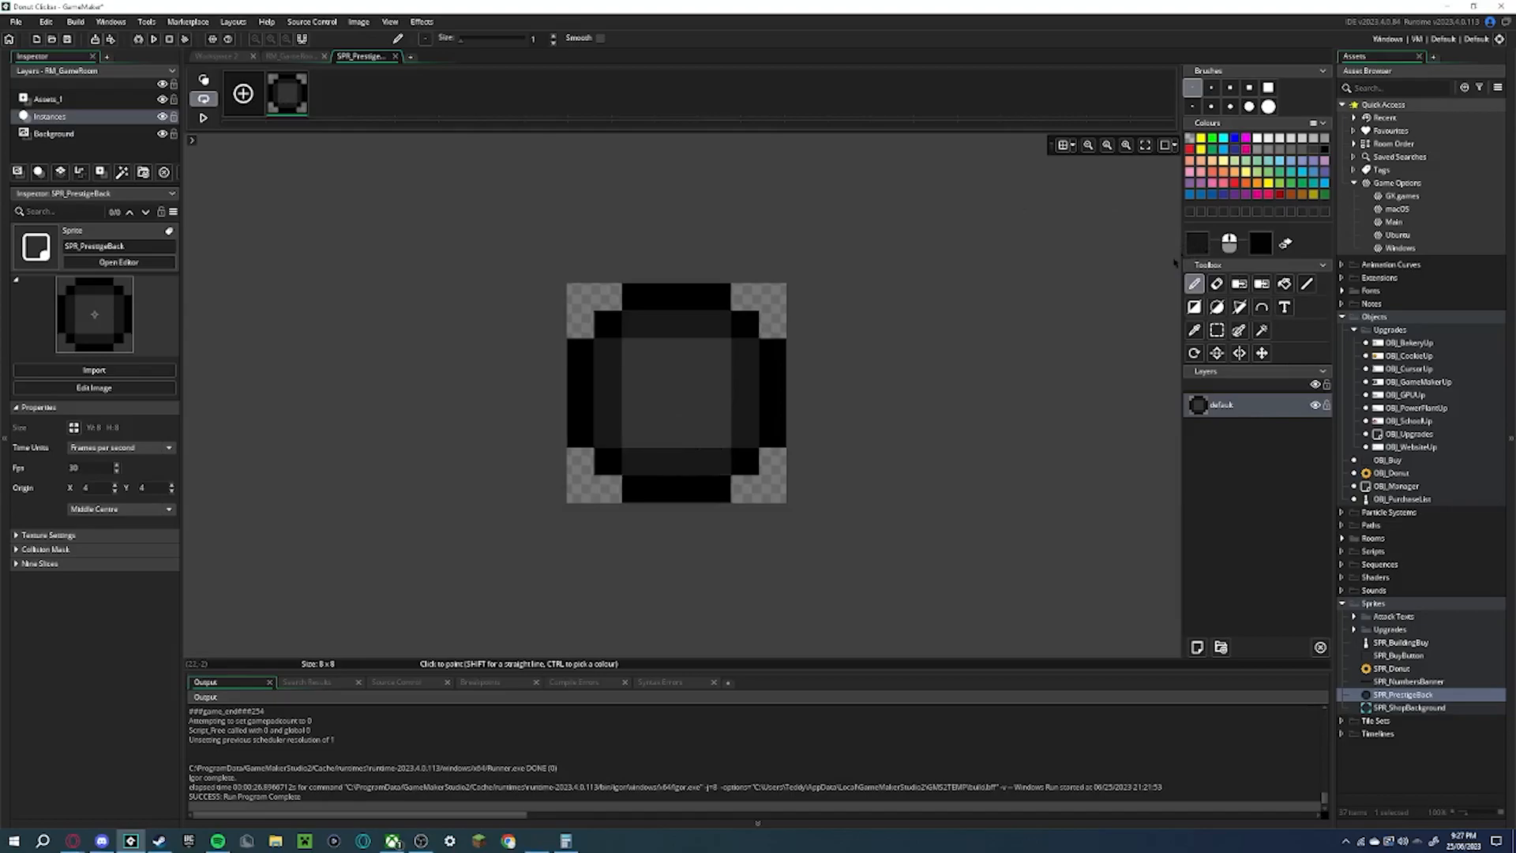
scroll(1005, 339, down, 1)
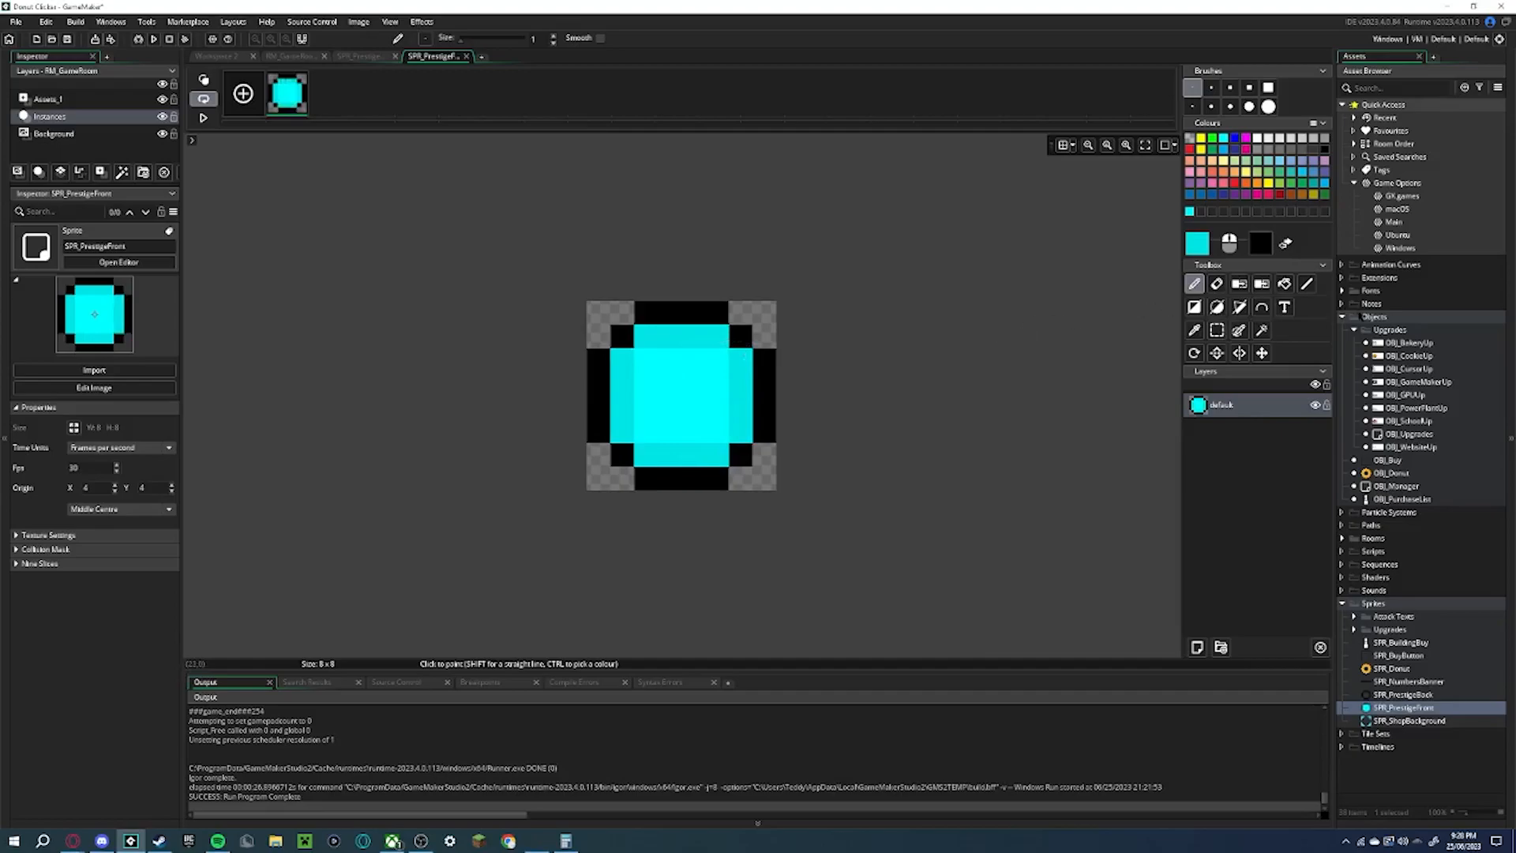
click(1216, 284)
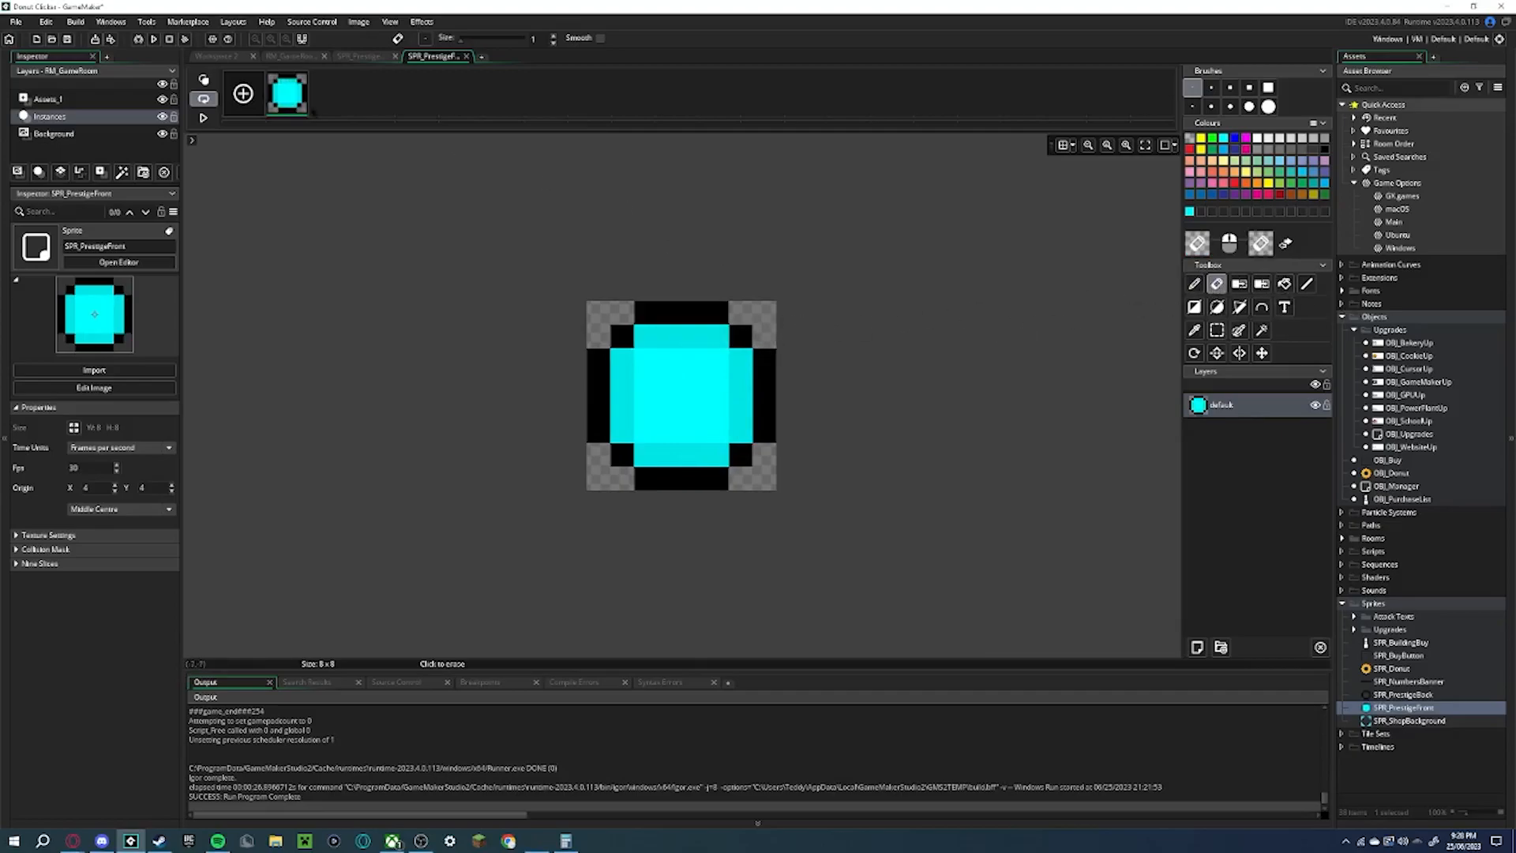
Add prestigemax = power(1.01,Prestige)*100000000 above the draw_sprite_ext line in OBJ_Manager's Draw GUI event
click(215, 56)
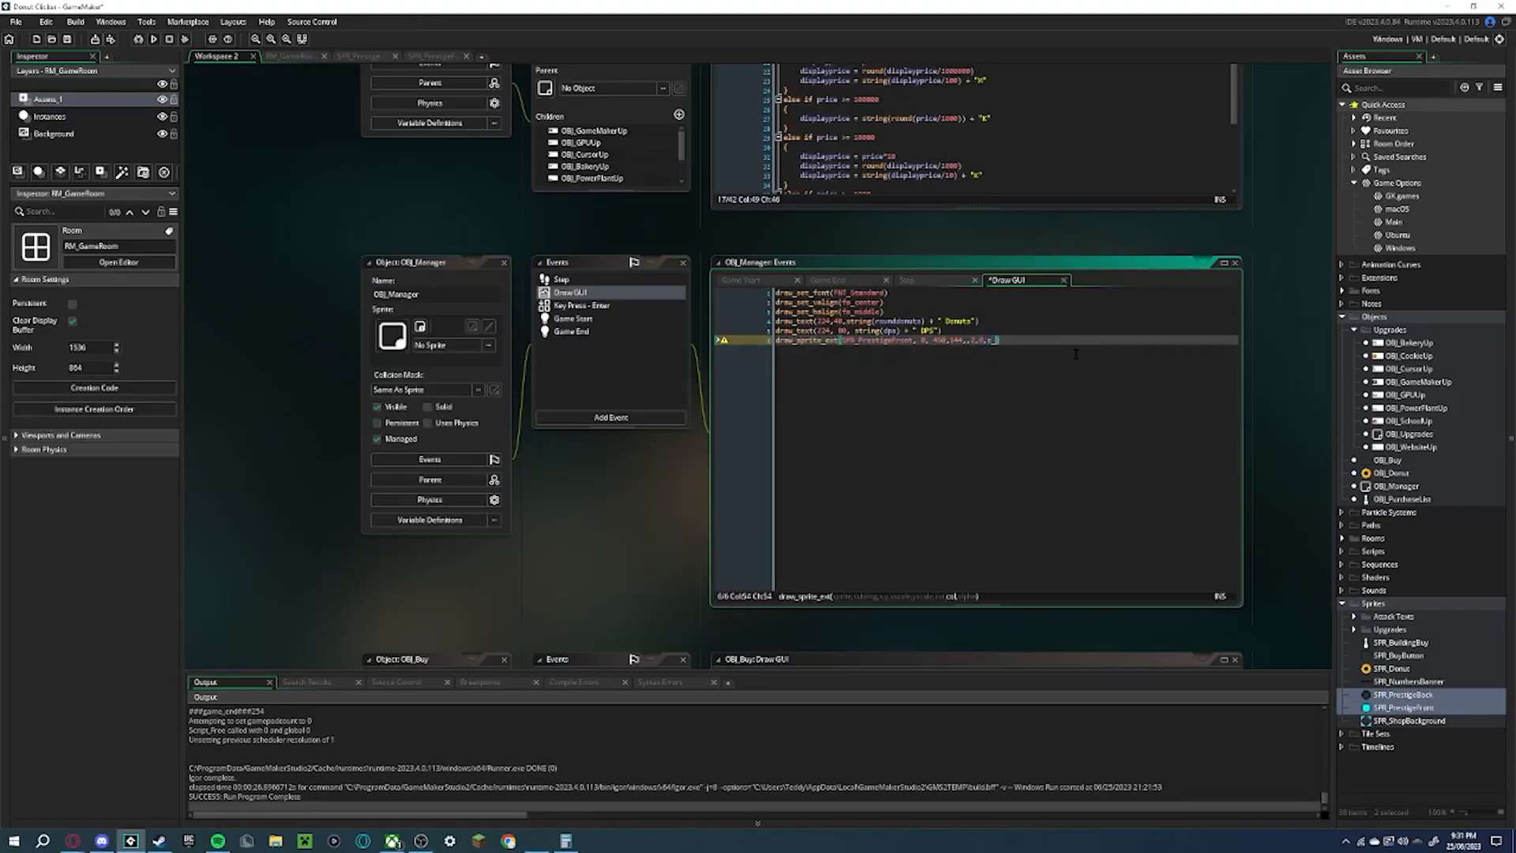
text(prestigemax = power()*100000000)
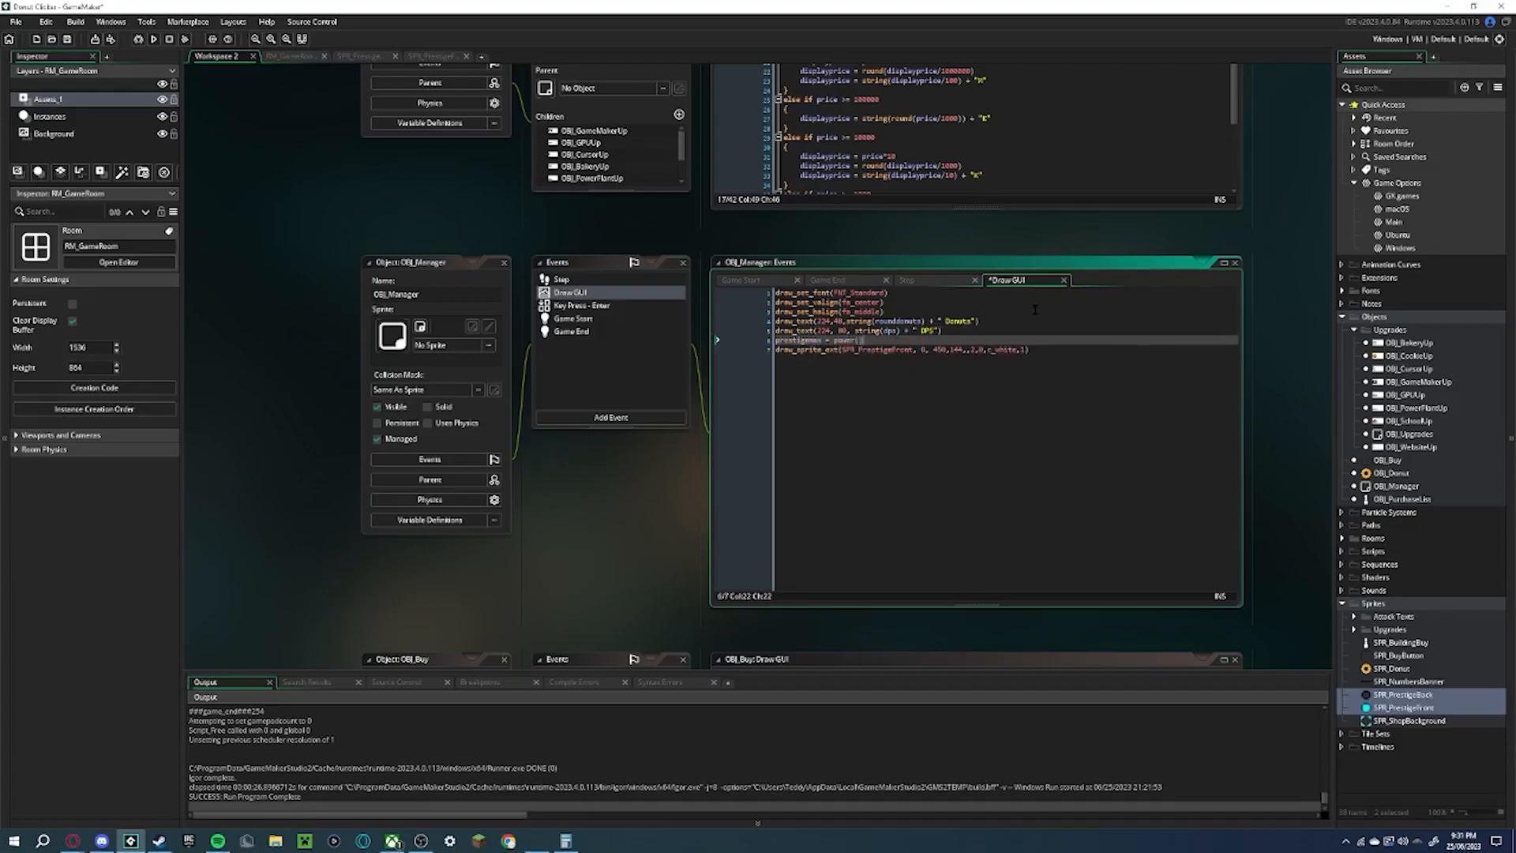
key(Left)
key(Left)
key(Left)
key(Left)
key(Left)
key(Left)
key(Left)
key(Left)
key(Left)
key(Left)
text(1.01,Prestige)
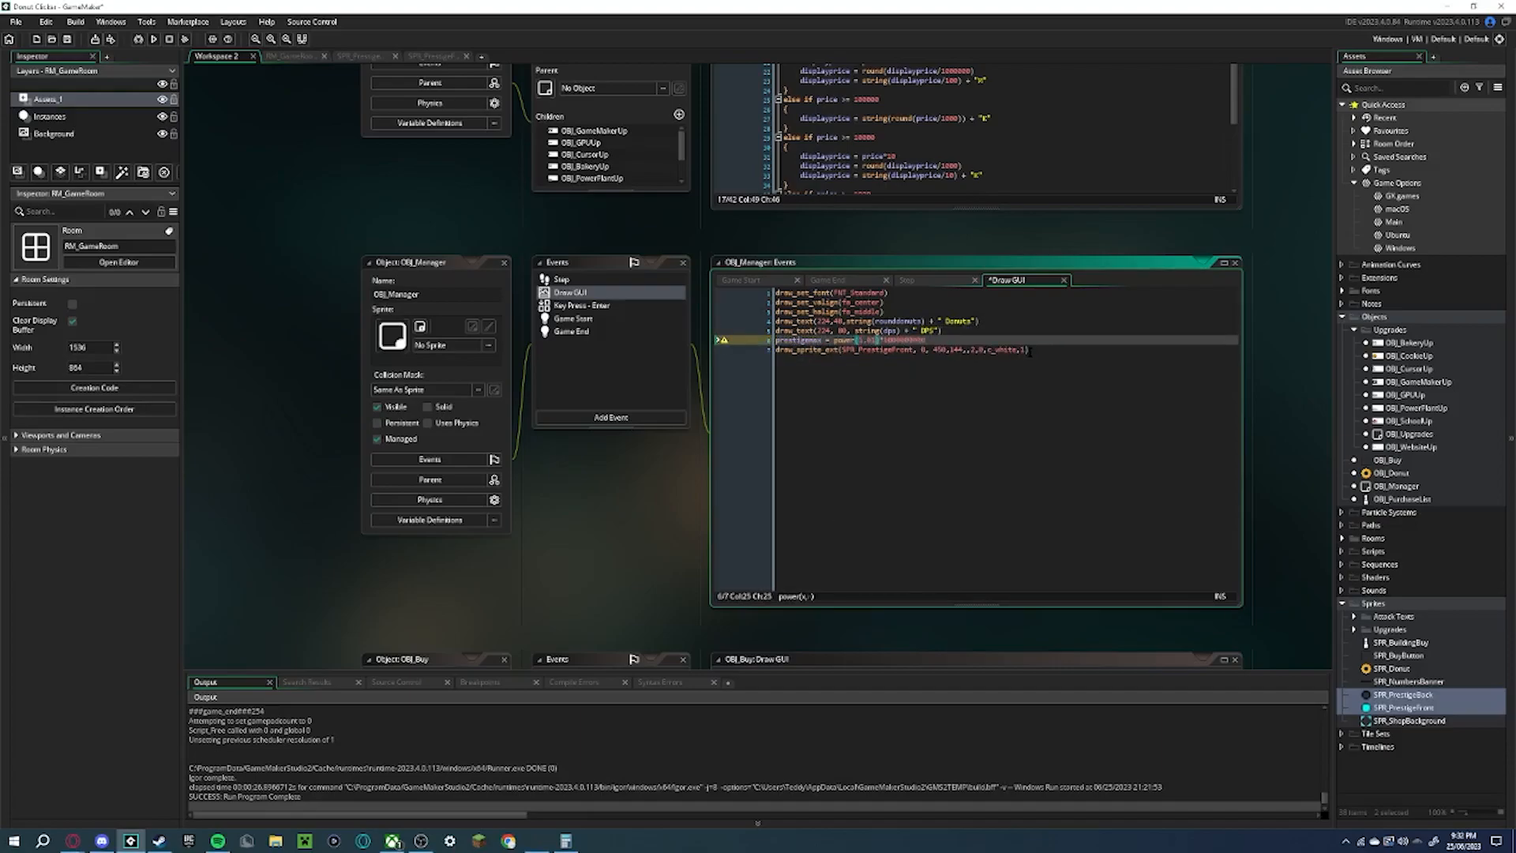
Set the xscale argument of the SPR_PrestigeFront draw call to PrestigeNMBR/prestigemax * 58.5
key(Down)
text(PrestigeMAX/prestigemax * 58.5)
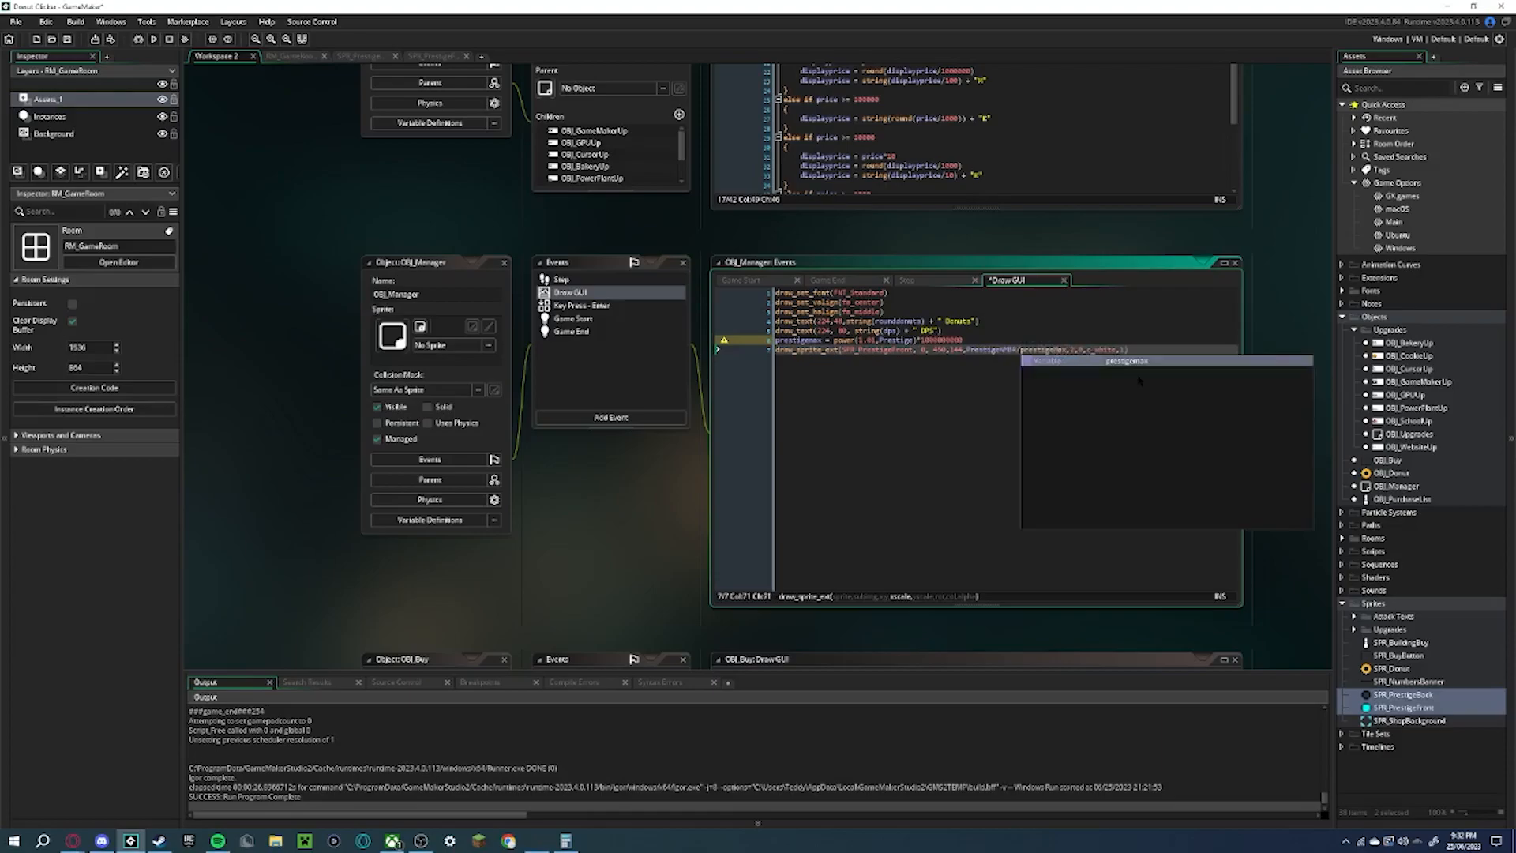
Below the draw call, add an if PrestigeNMBR >= prestigemax block containing PrestigeNMBR -= prestigemax
key(End)
key(Return)
text(if PrestigeMAX >= prestigemax)
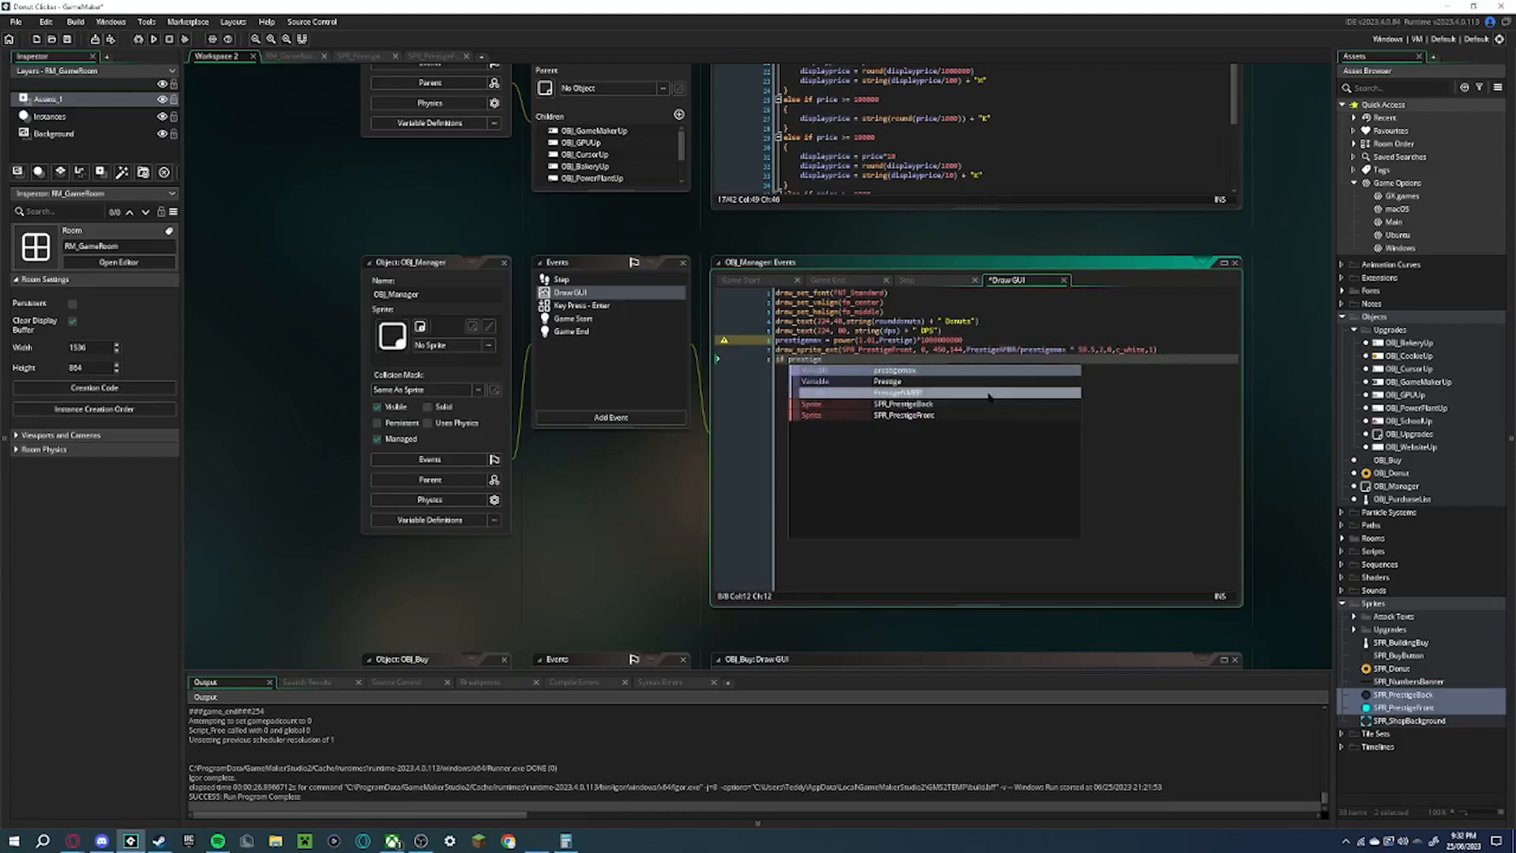
key(Return)
text({)
key(Return)
text(PrestigeMAX ()
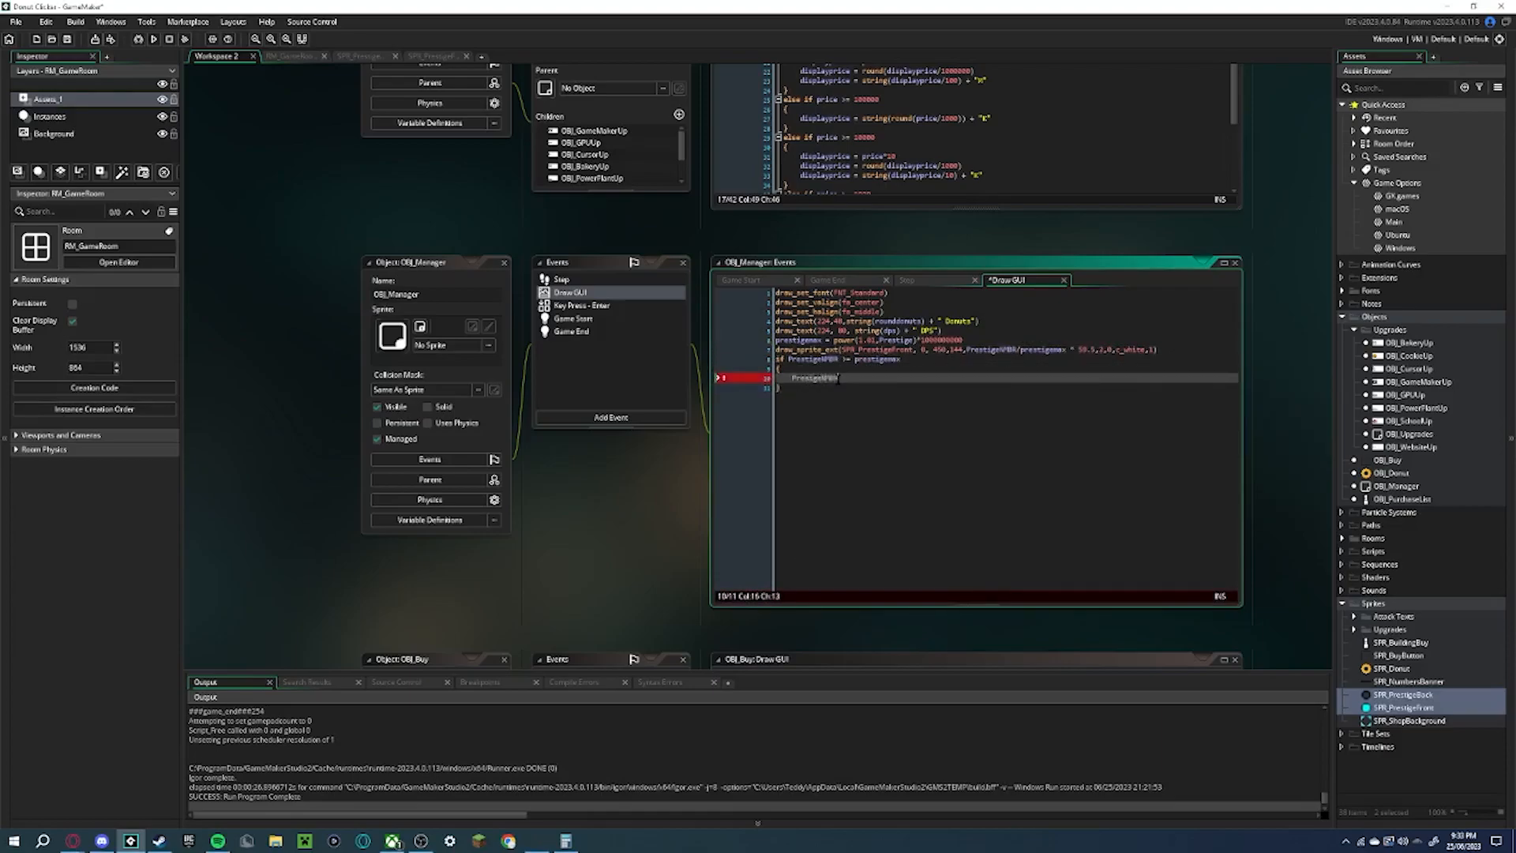
text(-= prestigemax)
Change the prestige check from an if statement to a while loop
double_click(788, 359)
text(while)
click(951, 376)
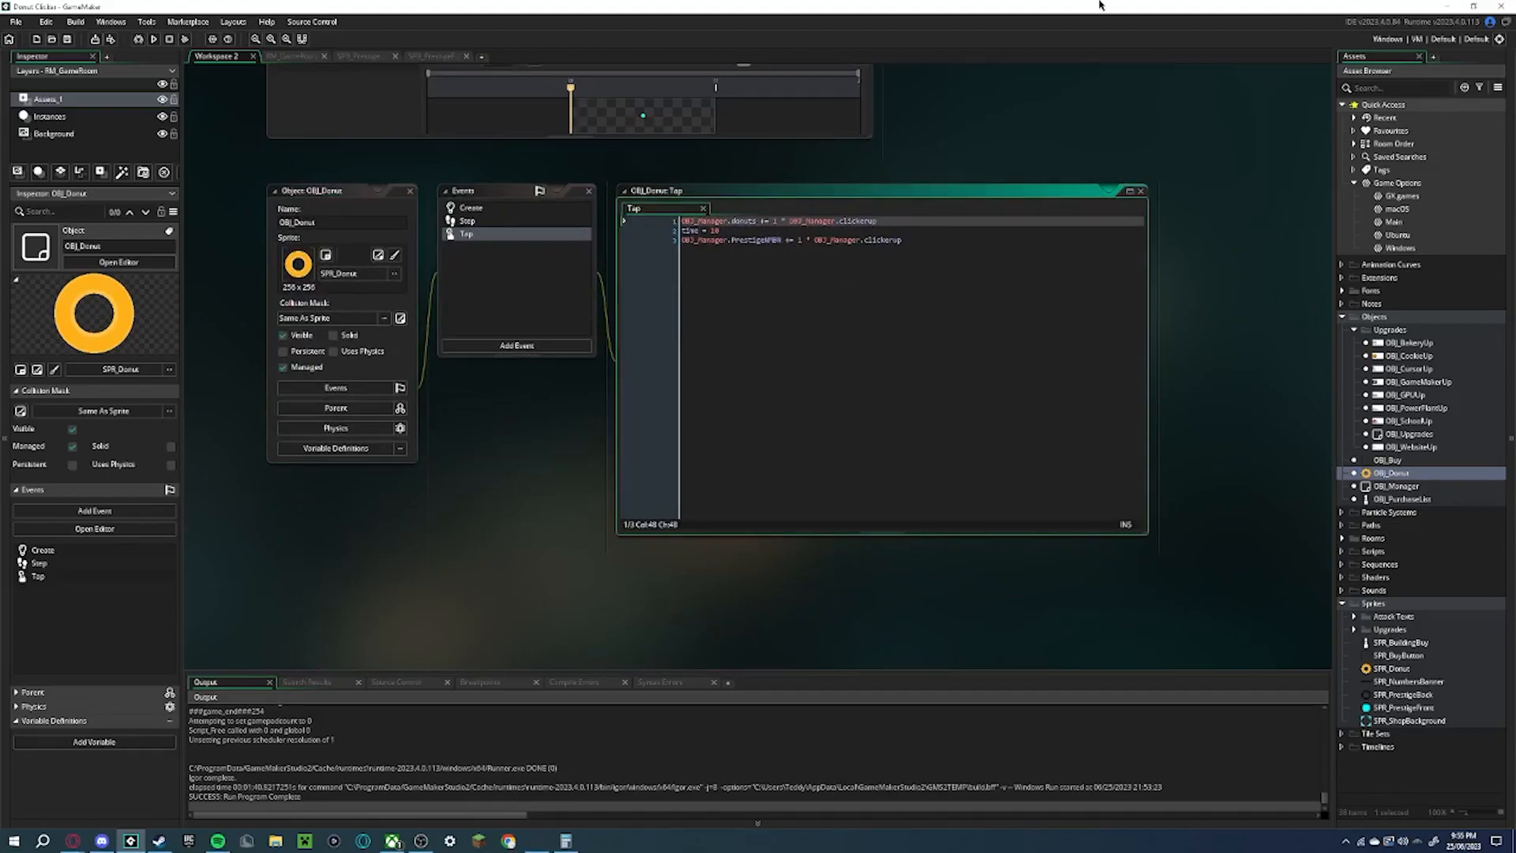
Extend the donuts line in OBJ_Donut's Tap event with * OBJ_Manager.Bakeryup * OBJ_Manager.SchoolUp * OBJ_Manager.Websiteup
text(*)
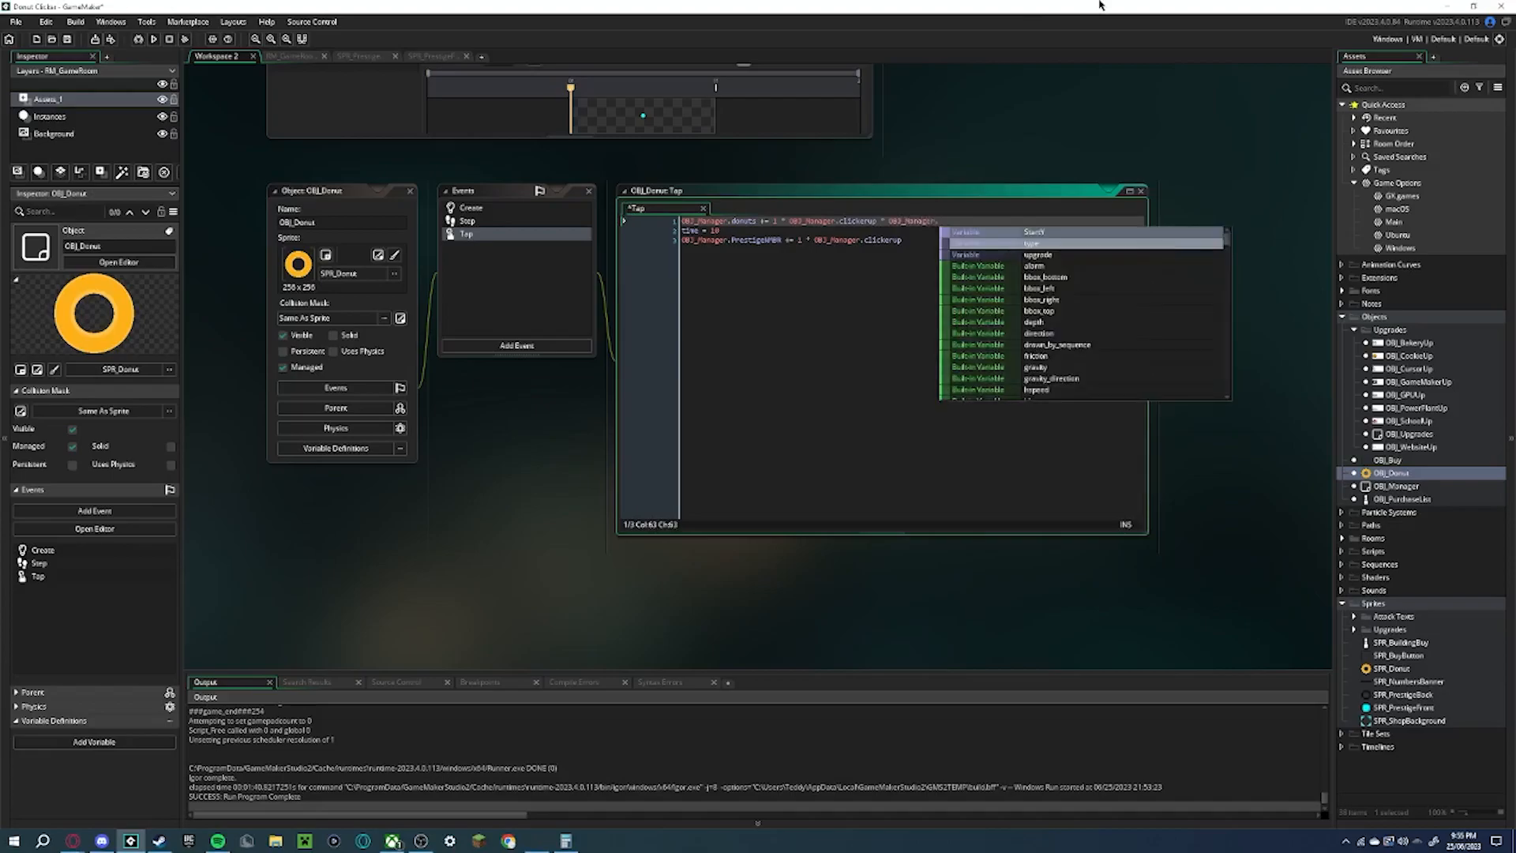
text(Bak)
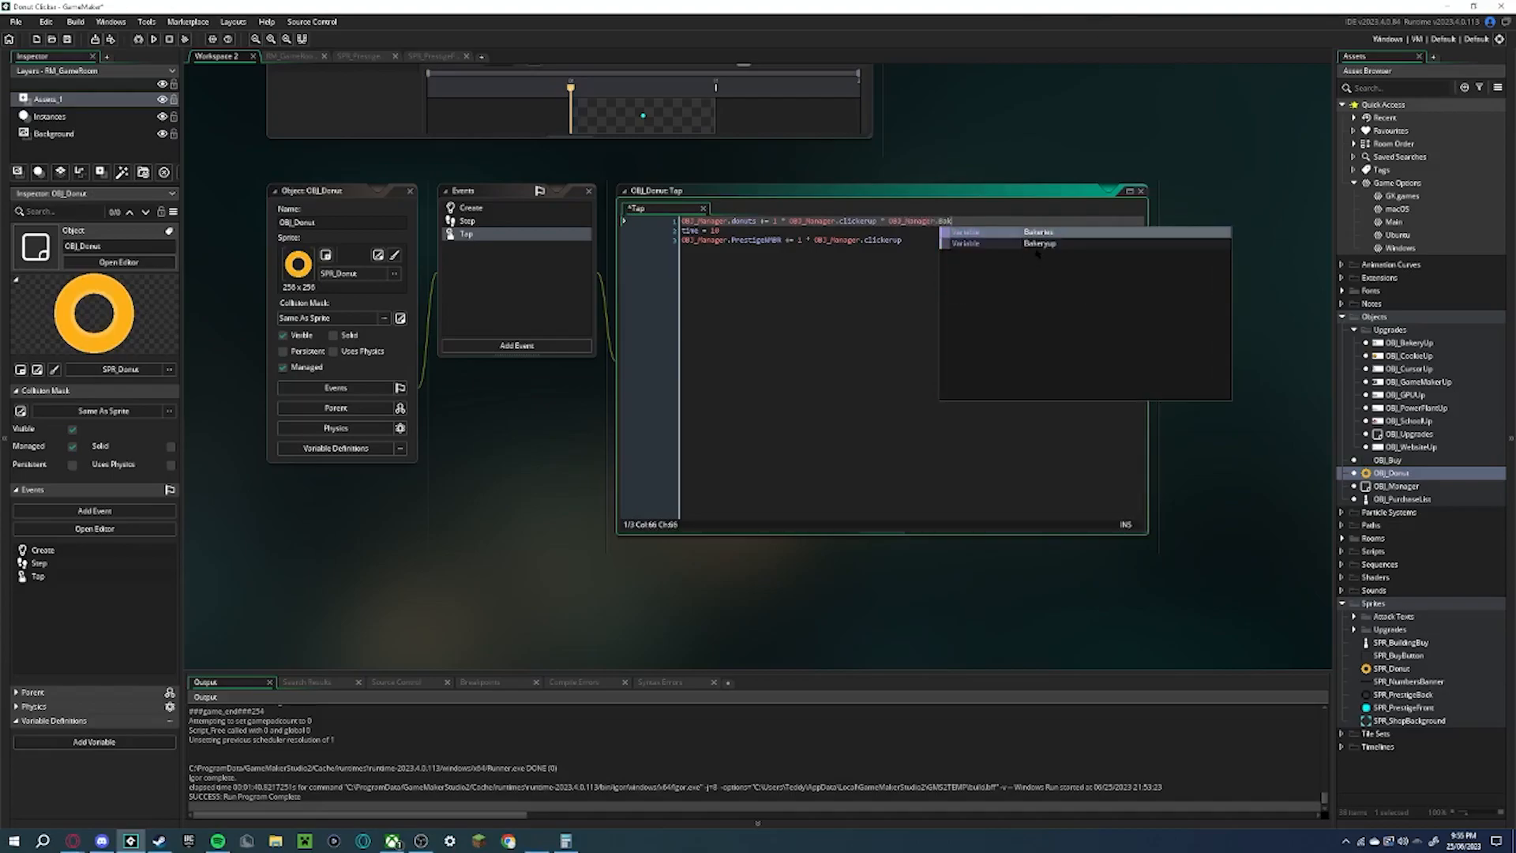
click(1037, 244)
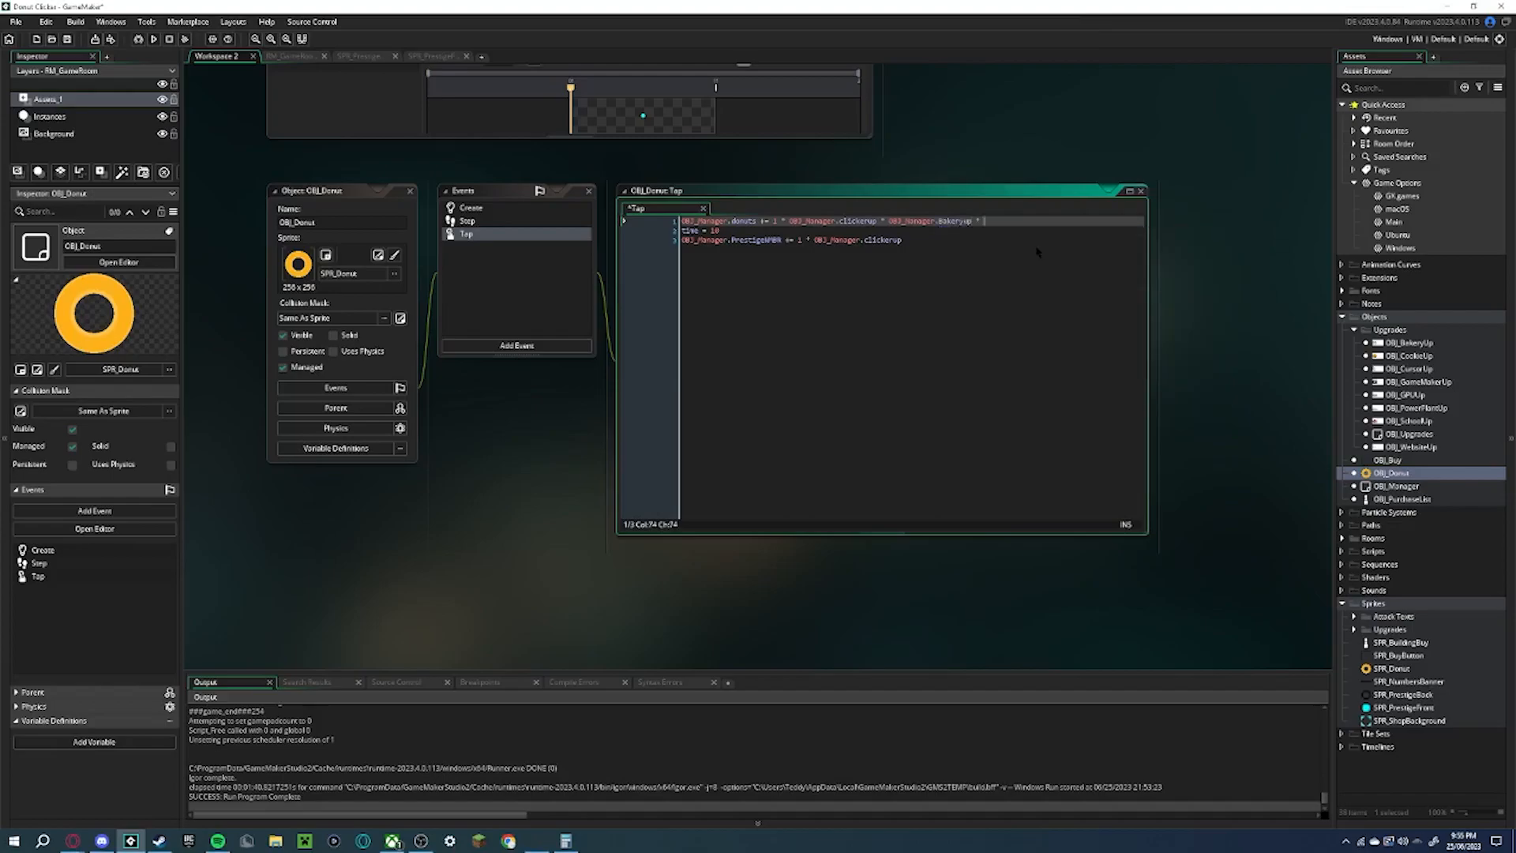
text(* OBJ_Manager.Scho)
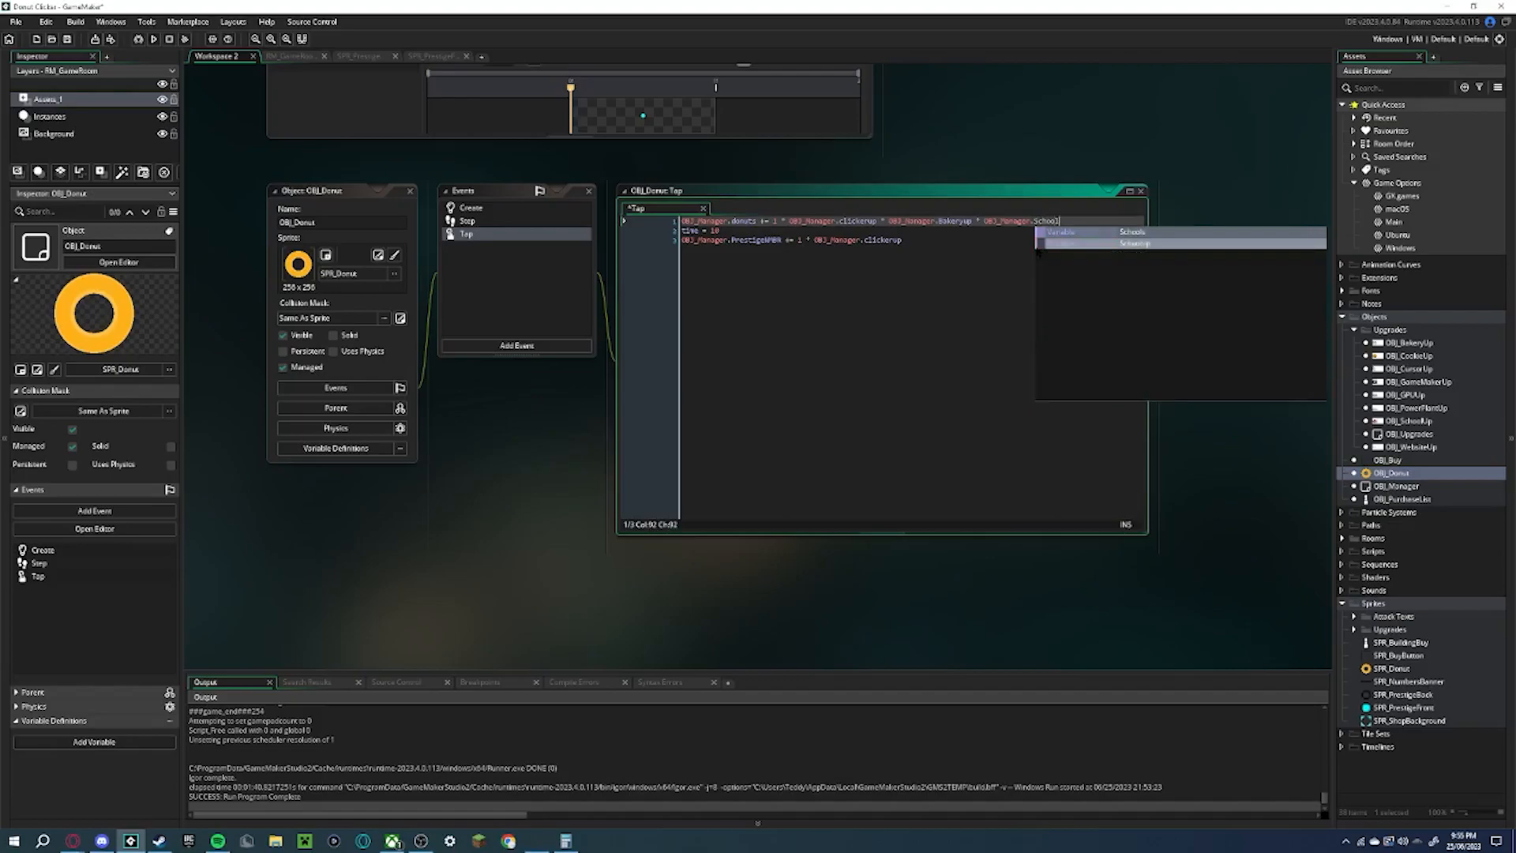
text(ol)
click(1046, 244)
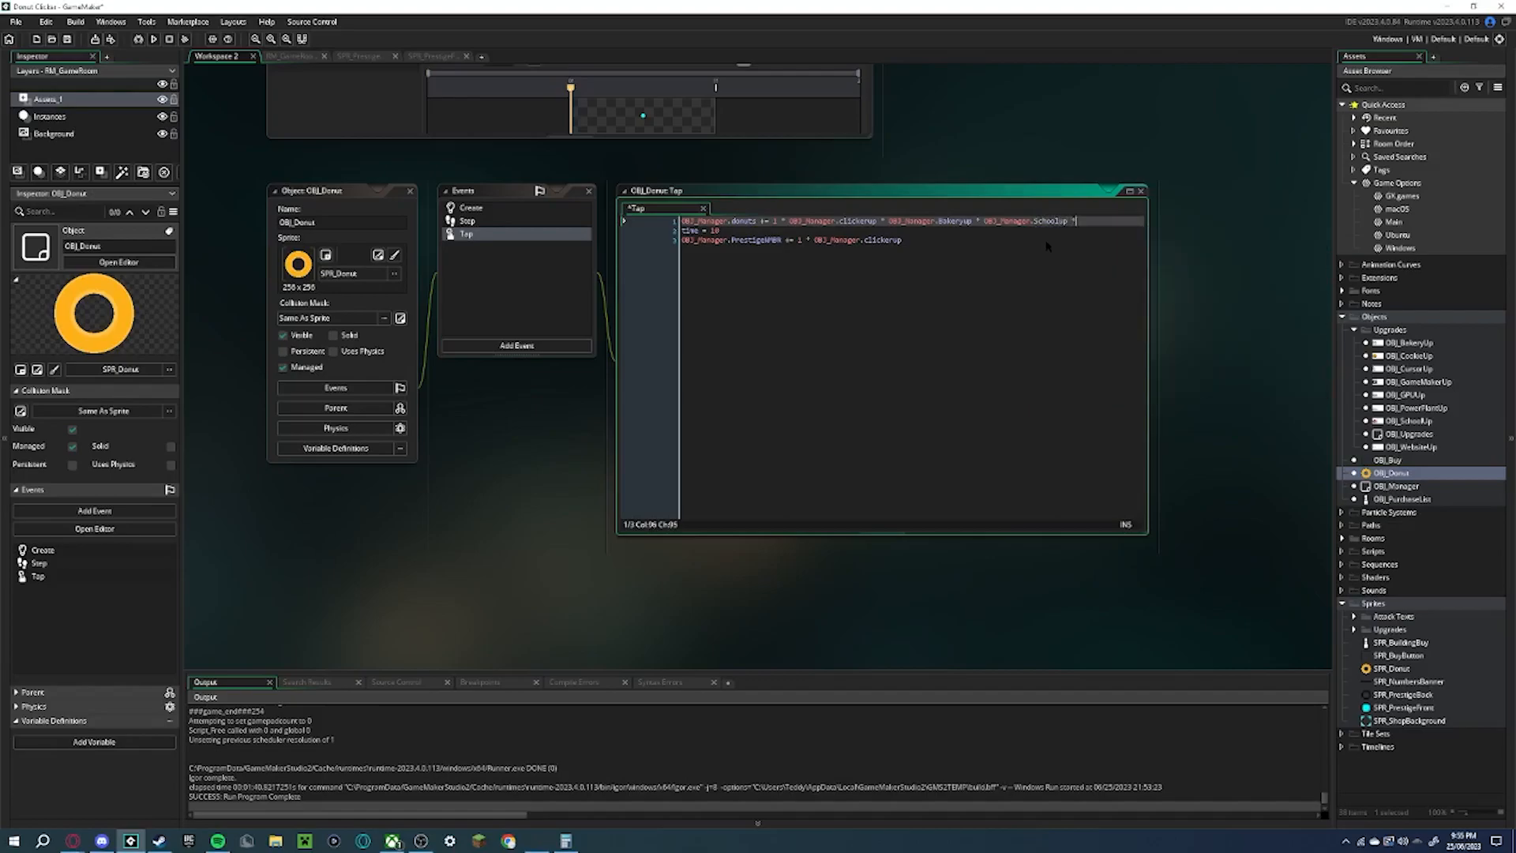
text(* OBJ_Manager)
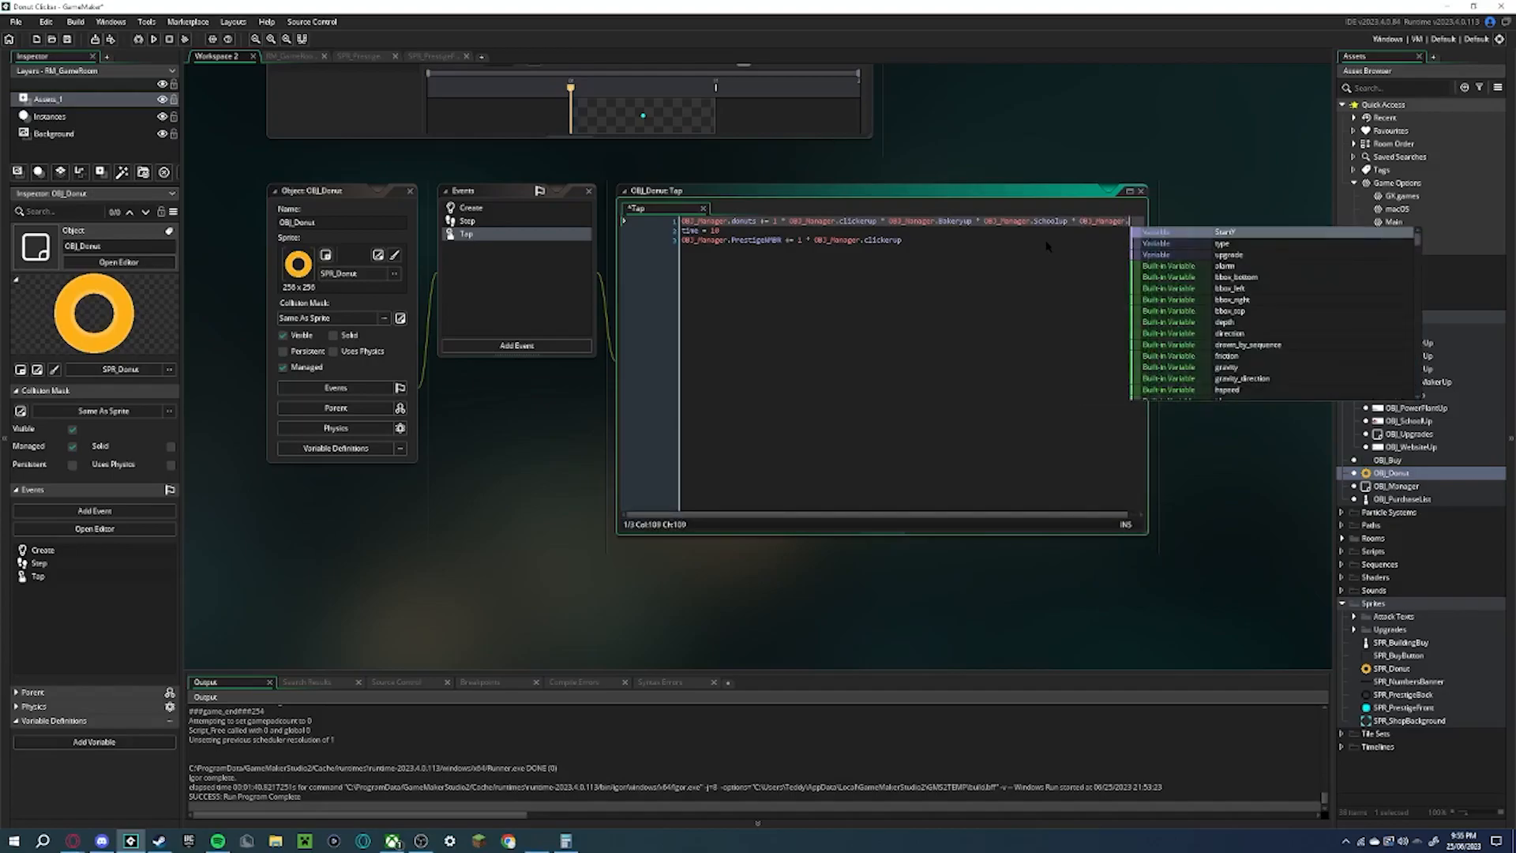
text(.Websiteup)
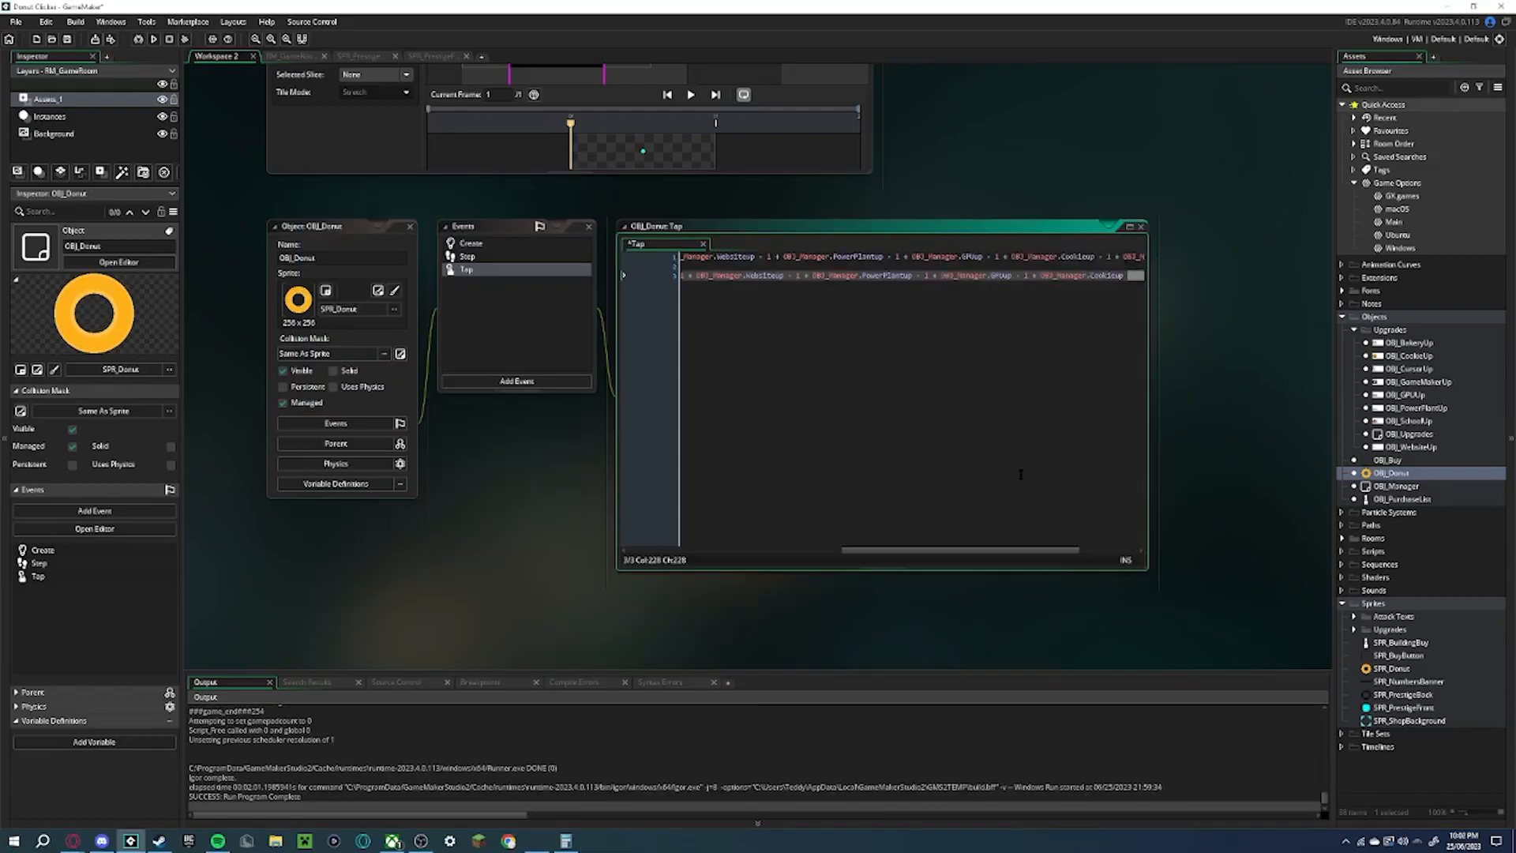
Make the added PrestigeNMBR amount start with 1 + OBJ_Manager.Clickerup, and select the surplus - 1 after Bakeryup in the donuts line
click(1018, 276)
shift+scroll(749, 374, left, 5)
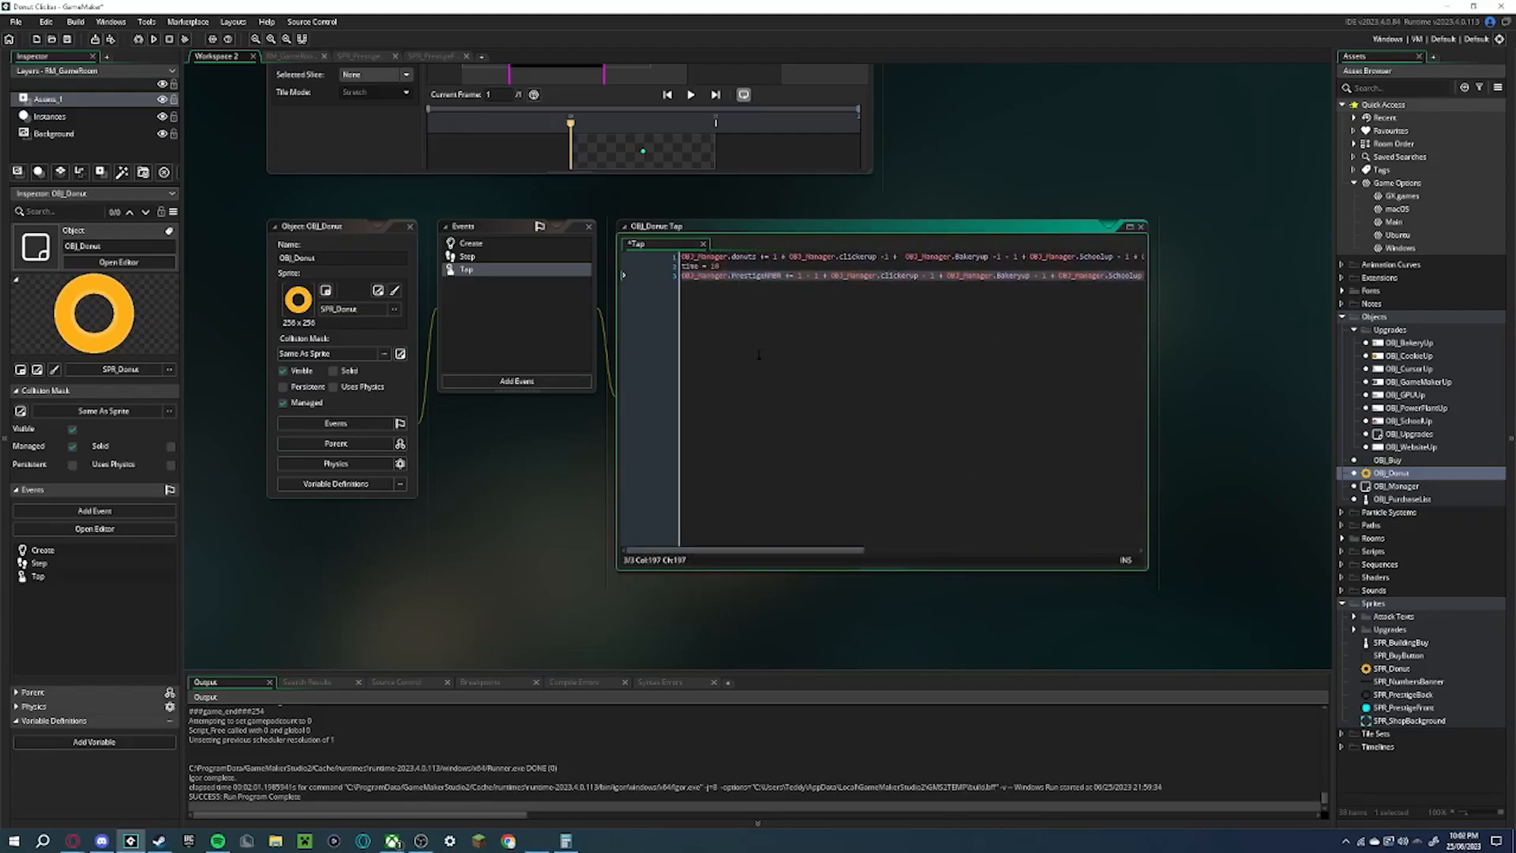
double_click(808, 277)
text(in)
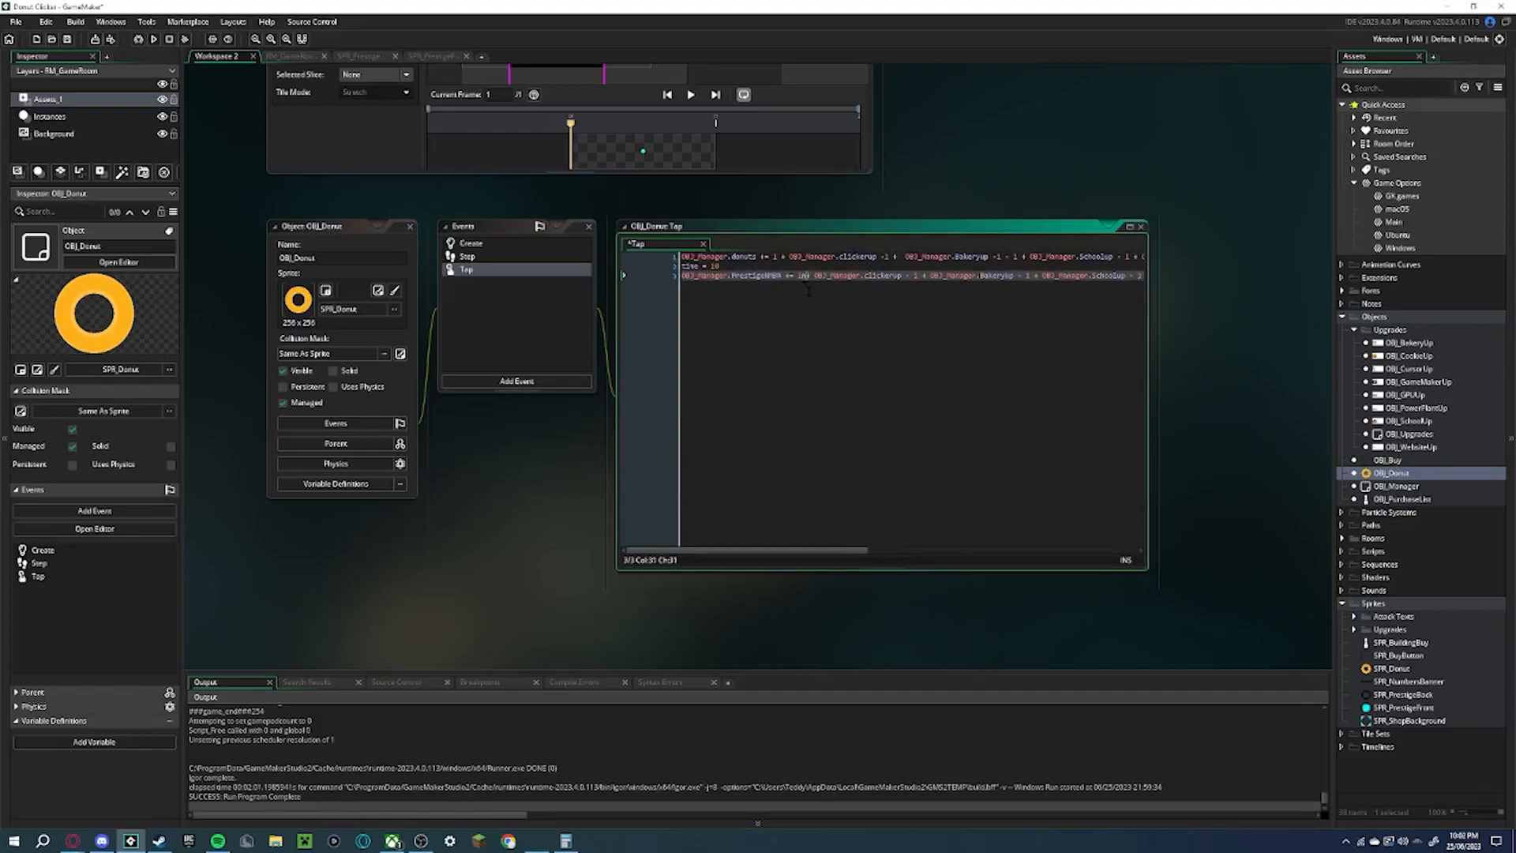
drag(809, 550, 857, 550)
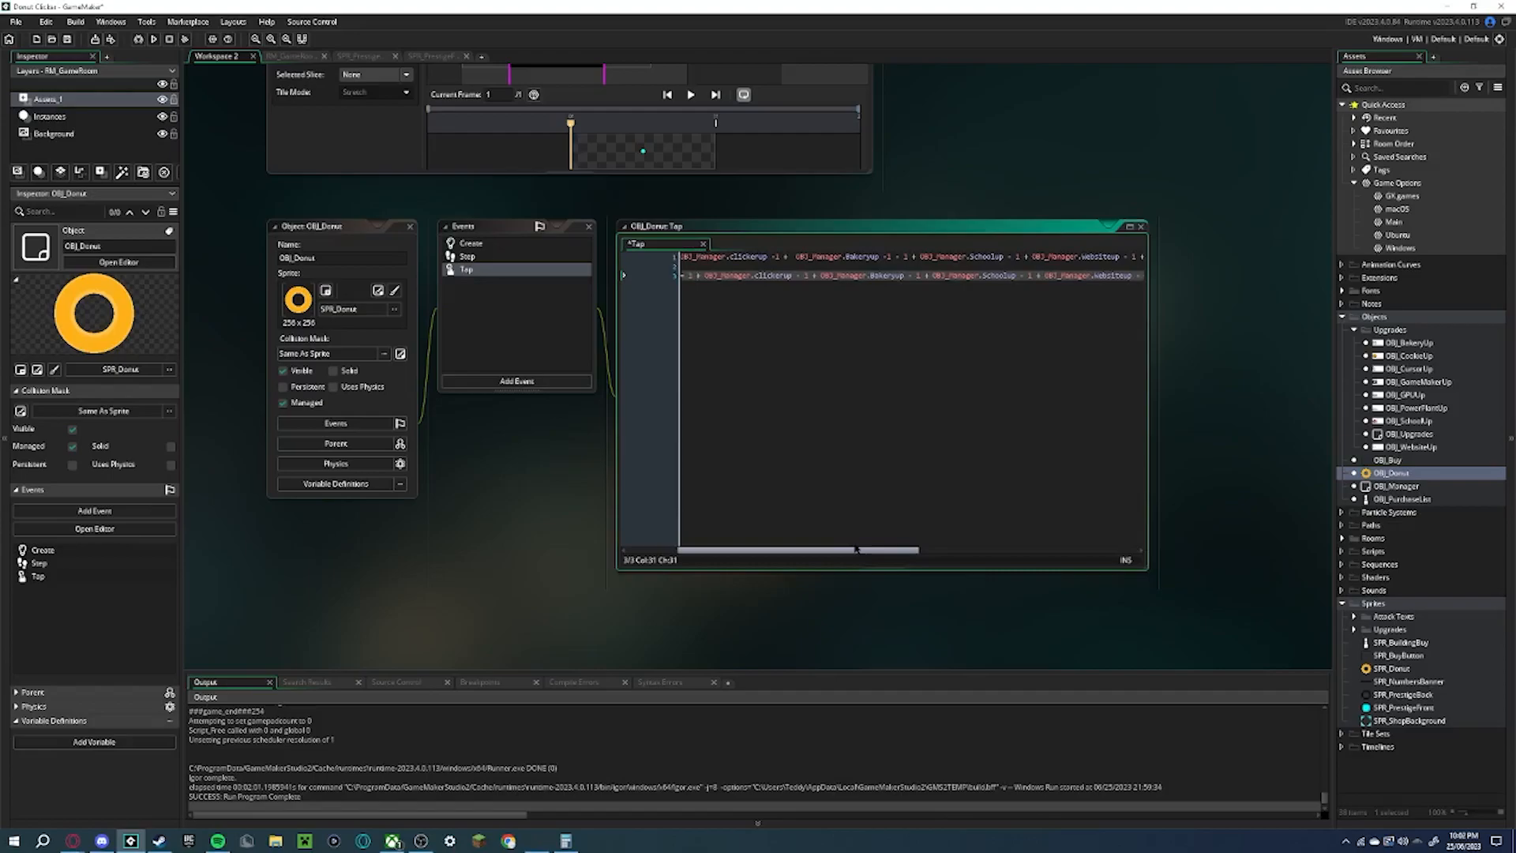
drag(910, 257, 893, 259)
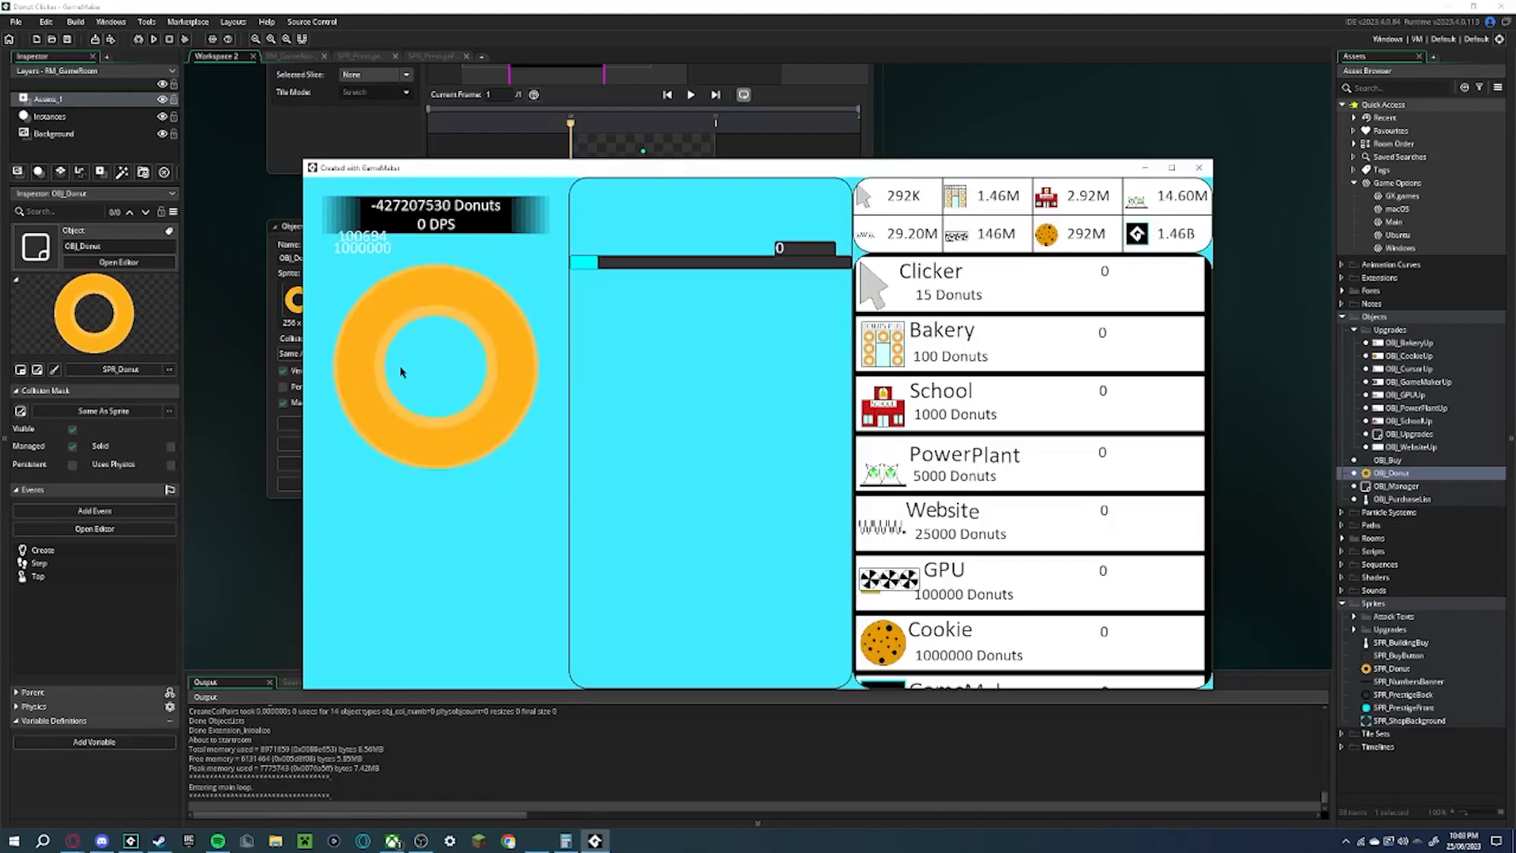
Test the running game by tapping the donut repeatedly to check the donut count and prestige bar
click(401, 372)
click(401, 371)
click(402, 372)
click(401, 372)
click(401, 372)
click(401, 372)
click(401, 372)
click(401, 372)
click(401, 372)
click(401, 372)
click(401, 372)
click(401, 372)
click(401, 372)
click(401, 372)
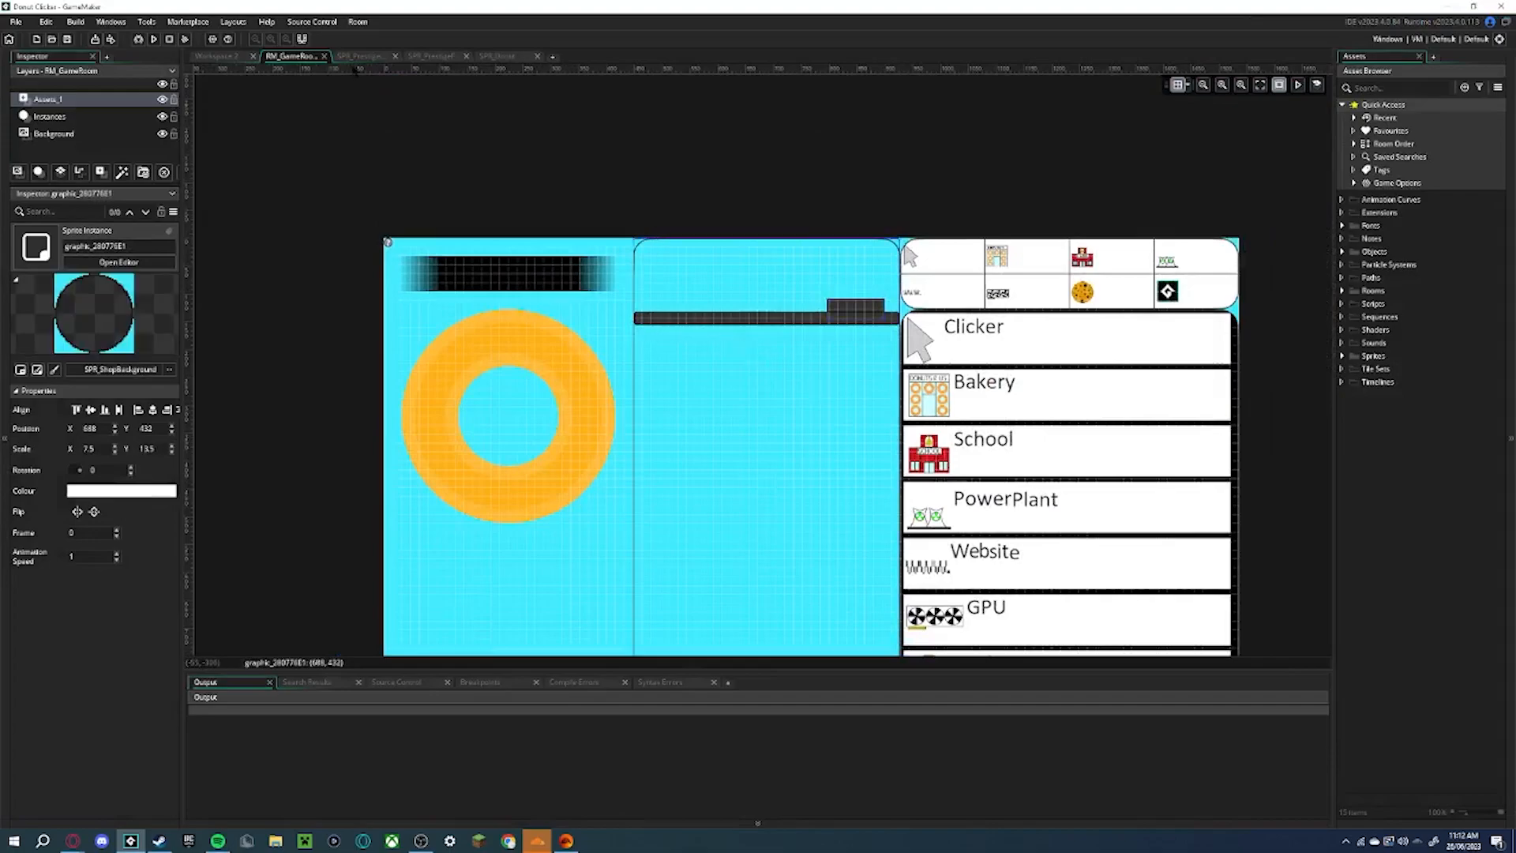
Go back from the room to the workspace and close the SPR_Donut sprite window
scroll(798, 308, up, 3)
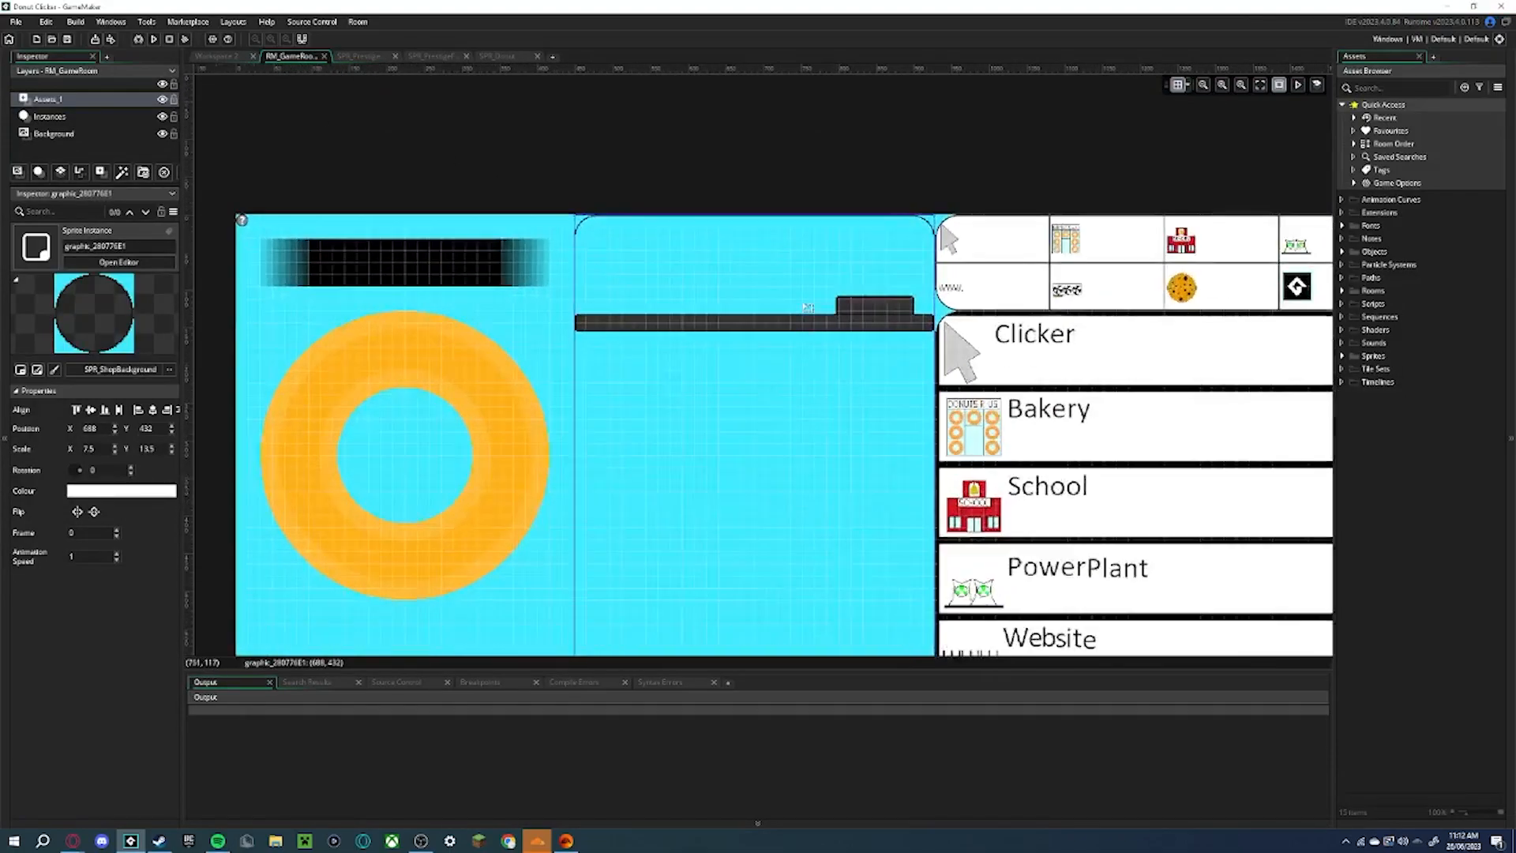
click(209, 58)
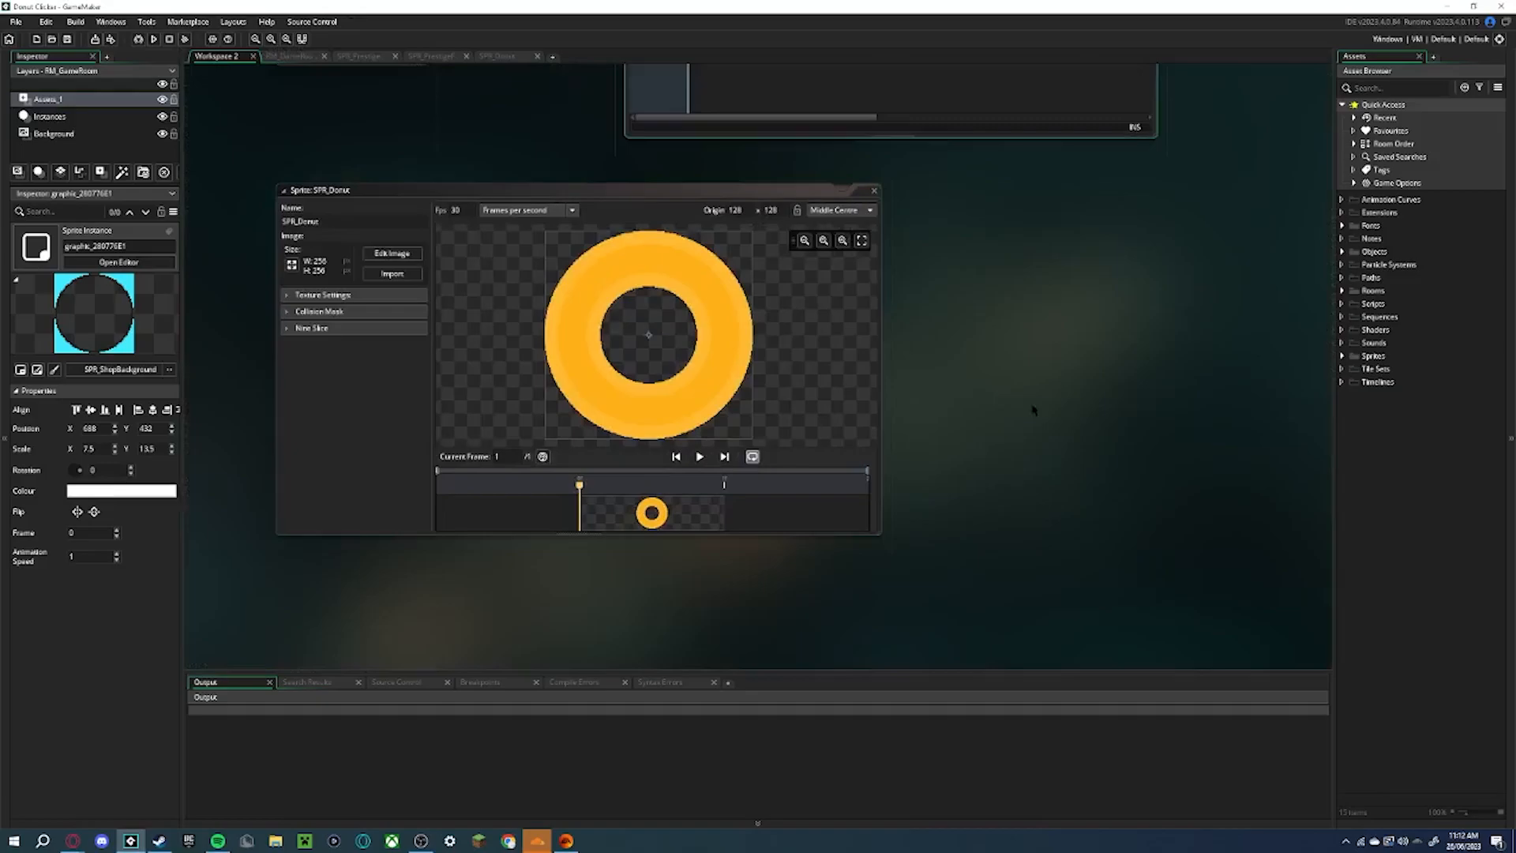
ctrl+scroll(1035, 413, down, 8)
ctrl+scroll(1030, 391, up, 6)
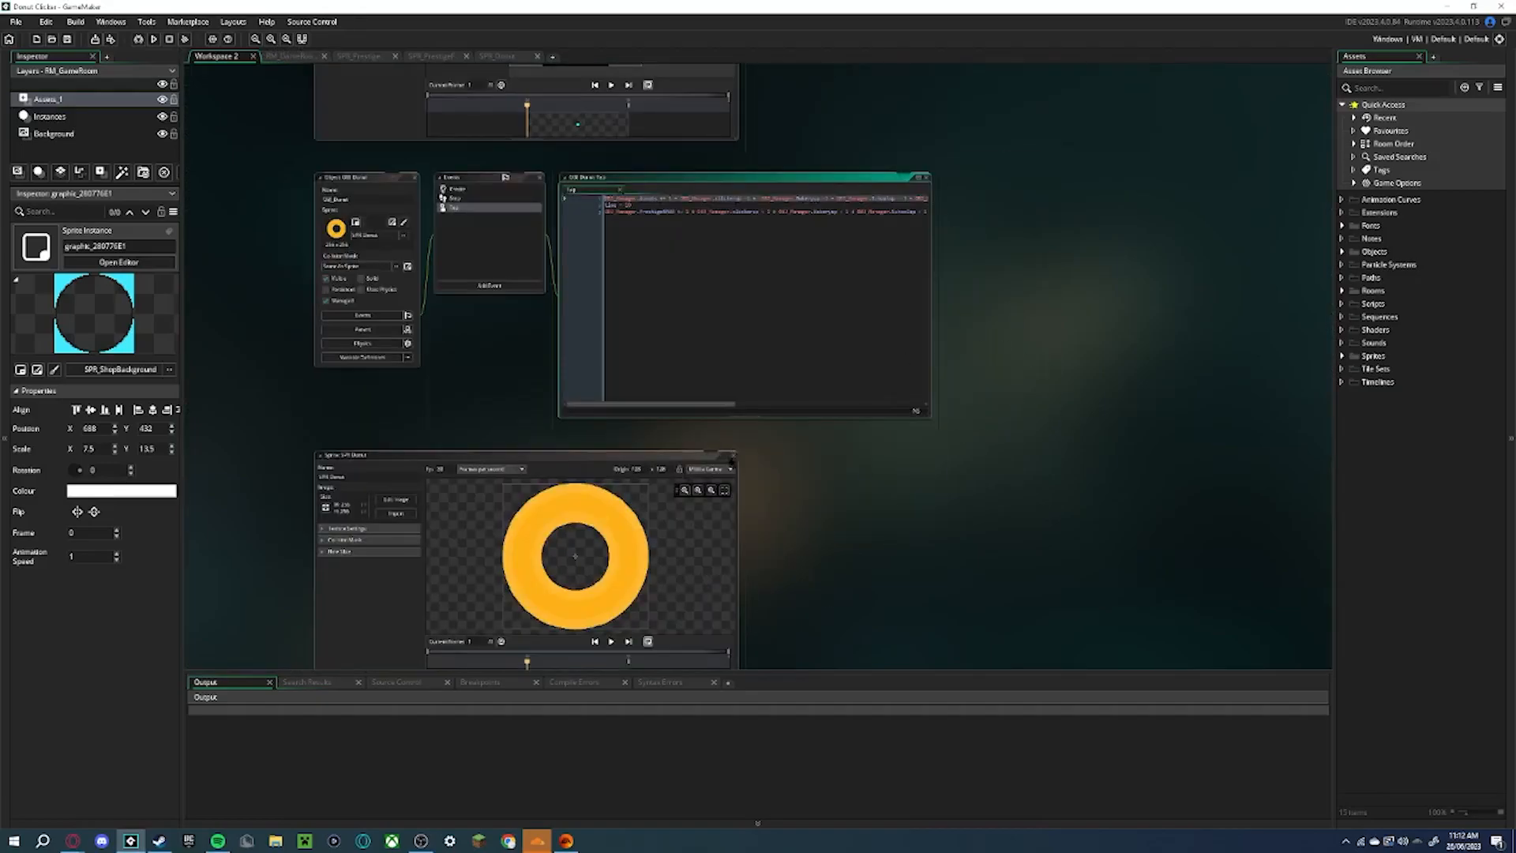
click(731, 456)
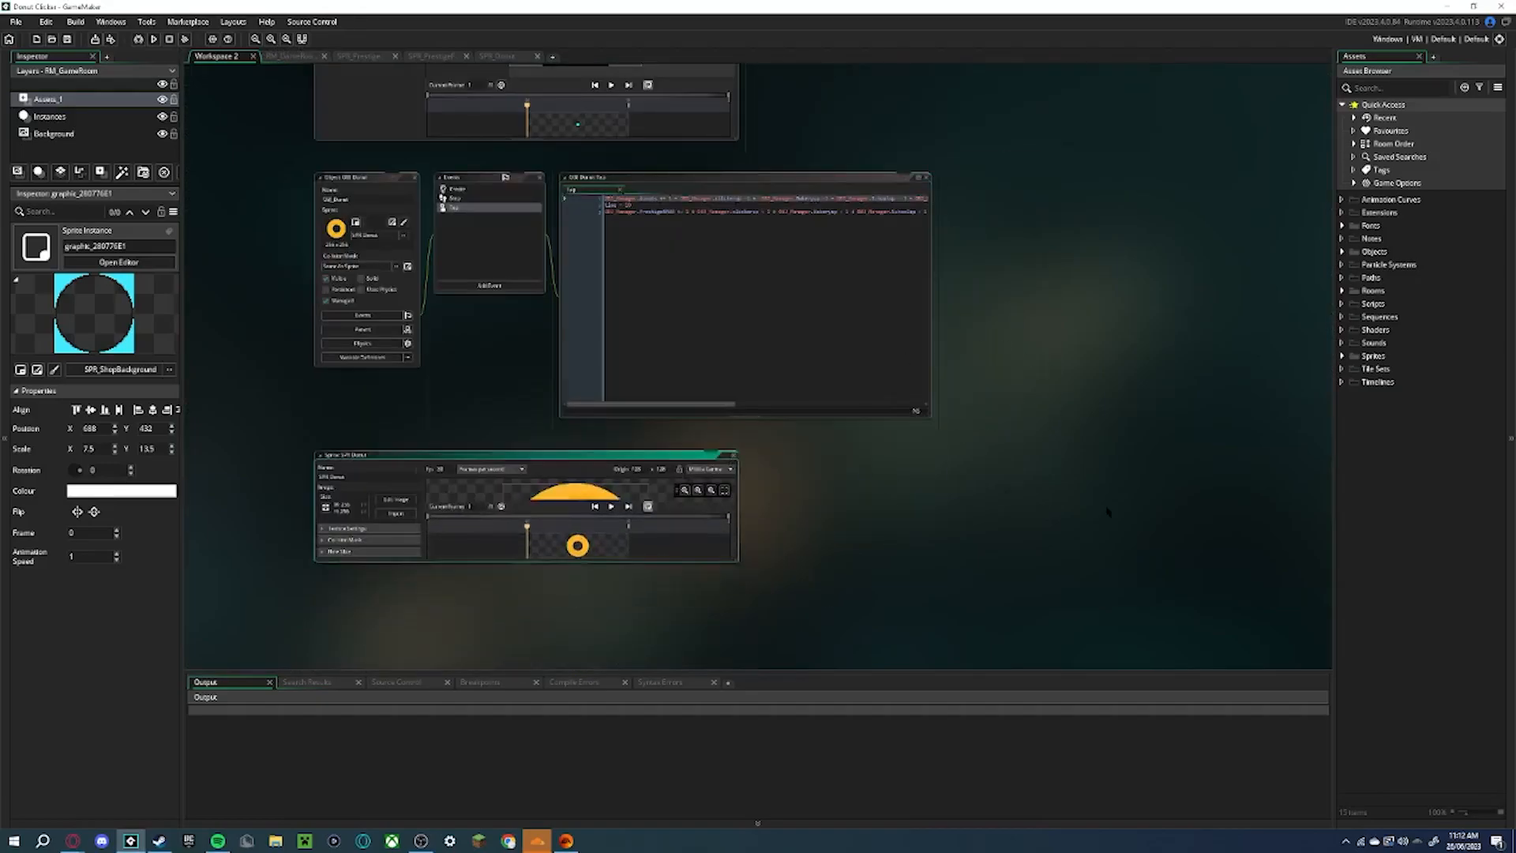
Open the SPR_Ascend image and stamp black size 16 circles in its upper-left, lower-left and lower-right corners
click(1341, 355)
double_click(1394, 395)
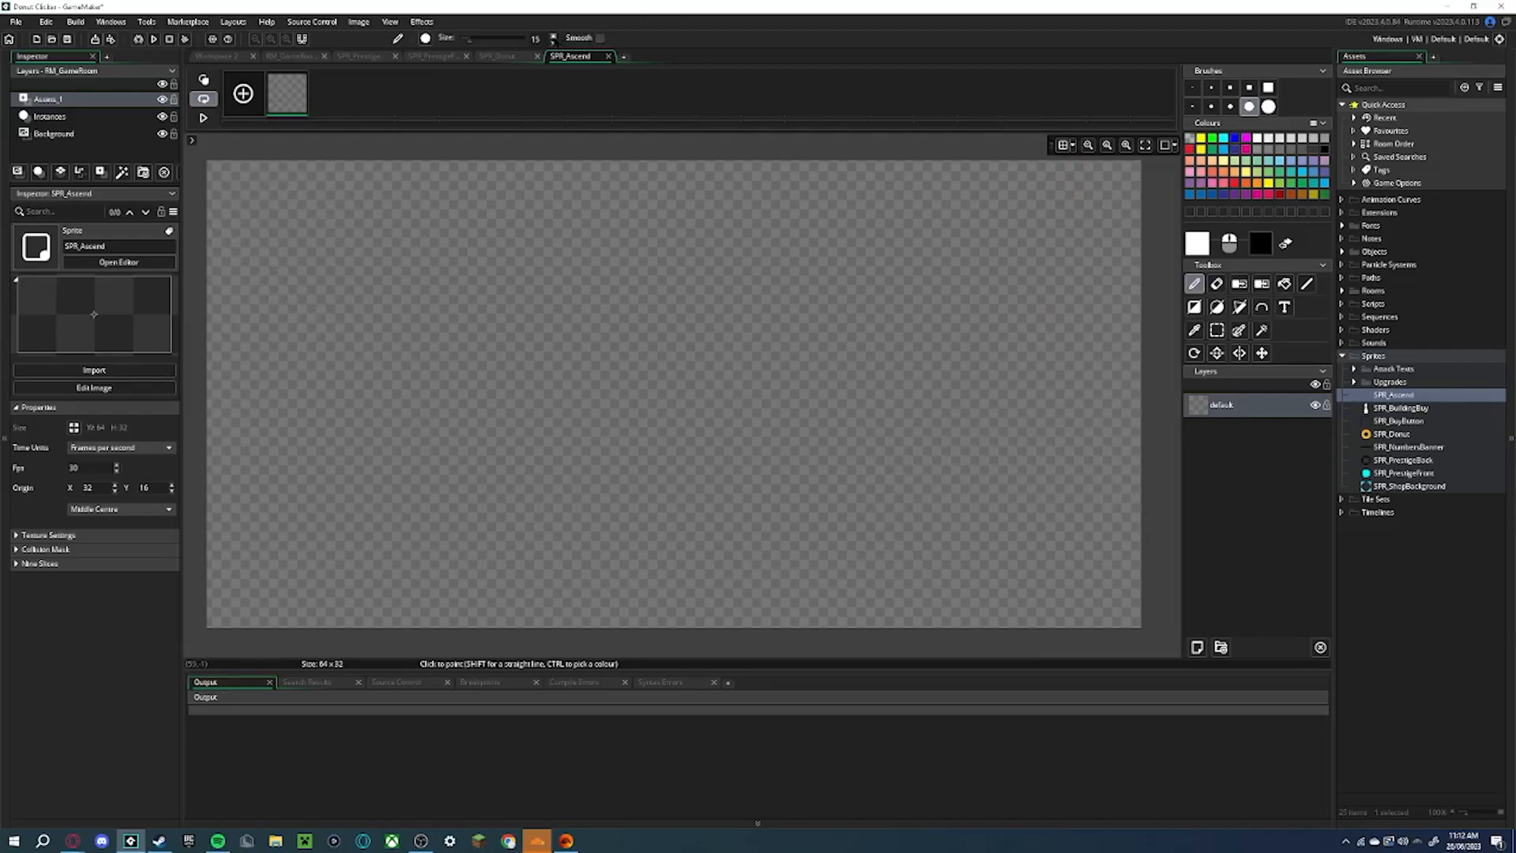
click(553, 35)
right_click(338, 273)
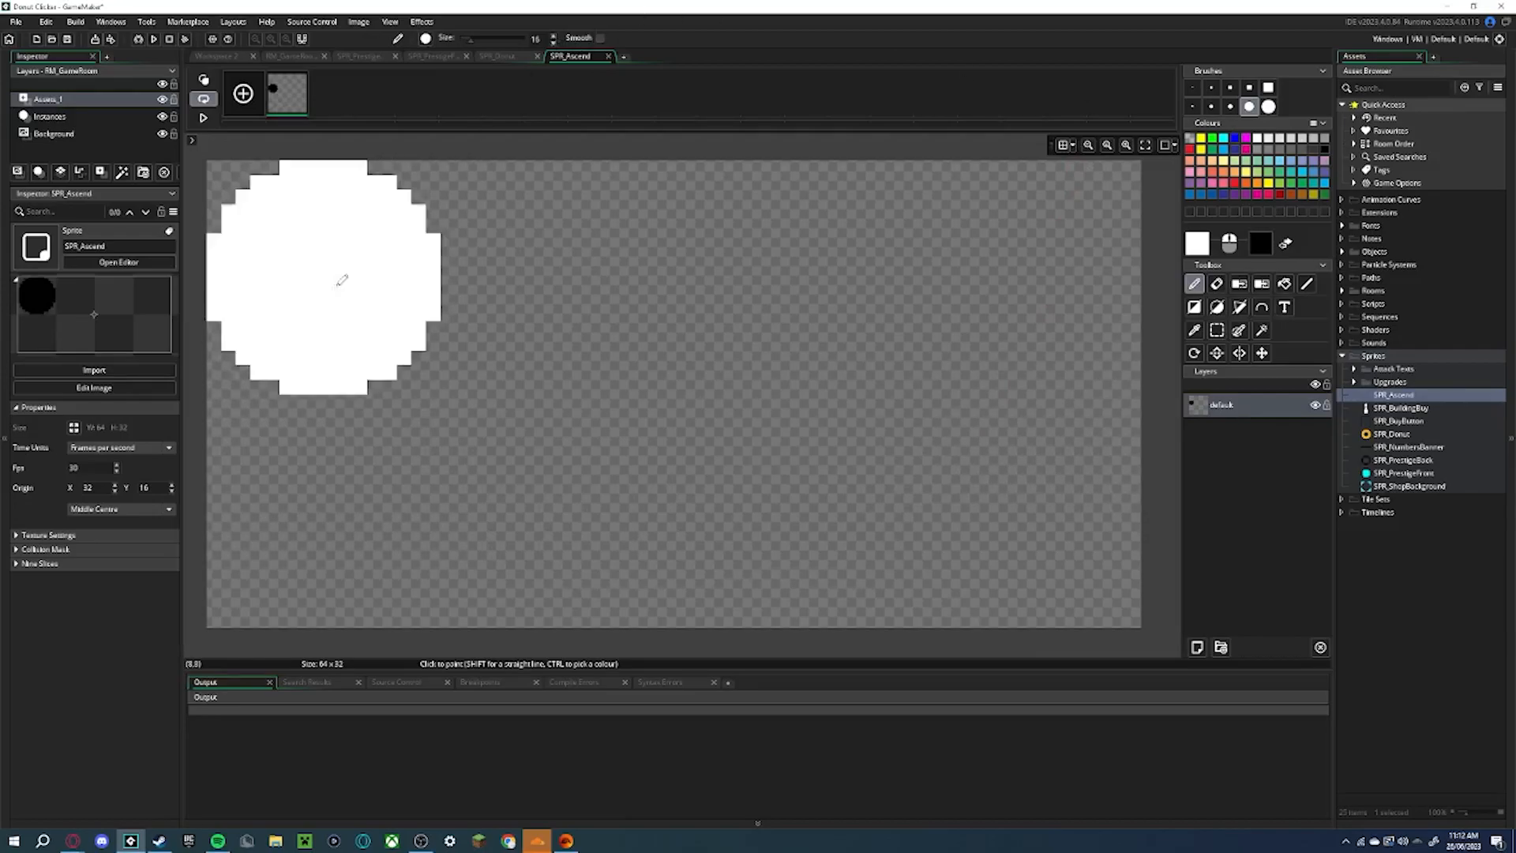
right_click(332, 531)
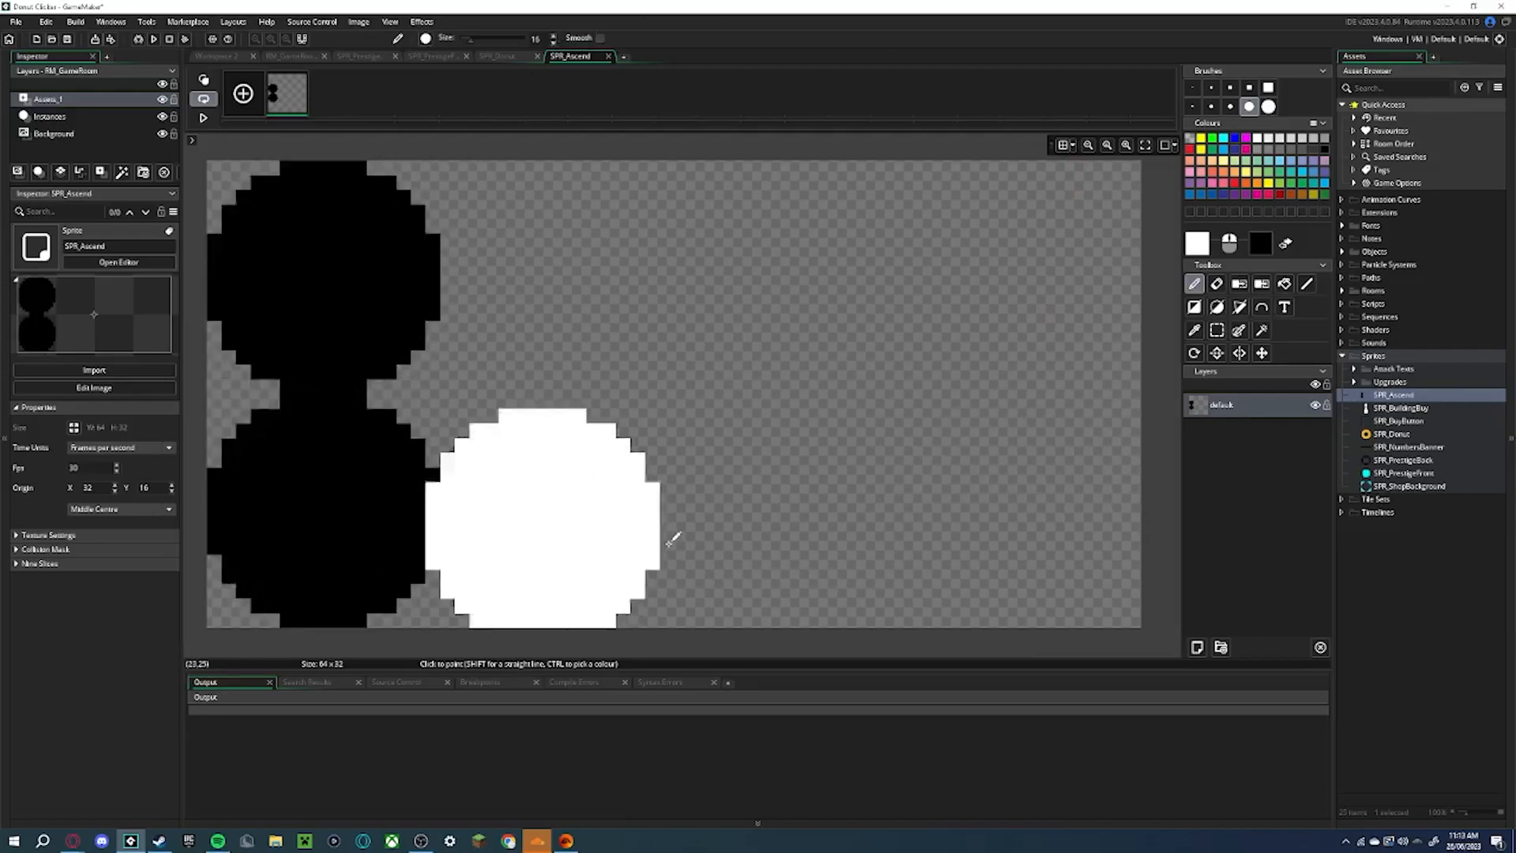
right_click(1041, 513)
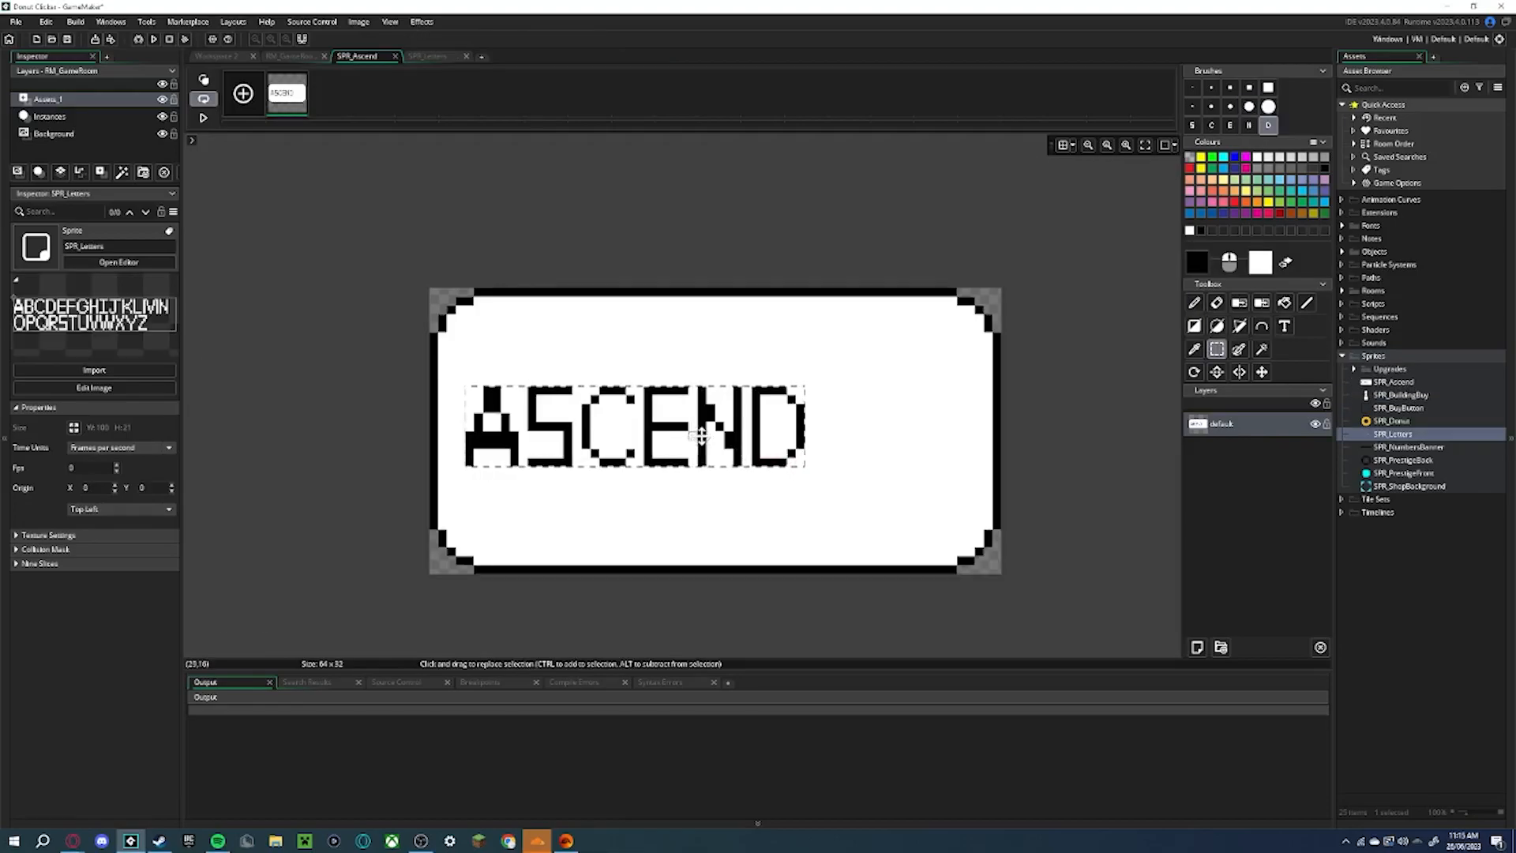
Centre the selected ASCEND lettering on the white button in SPR_Ascend and deselect it
drag(687, 436, 758, 437)
click(952, 419)
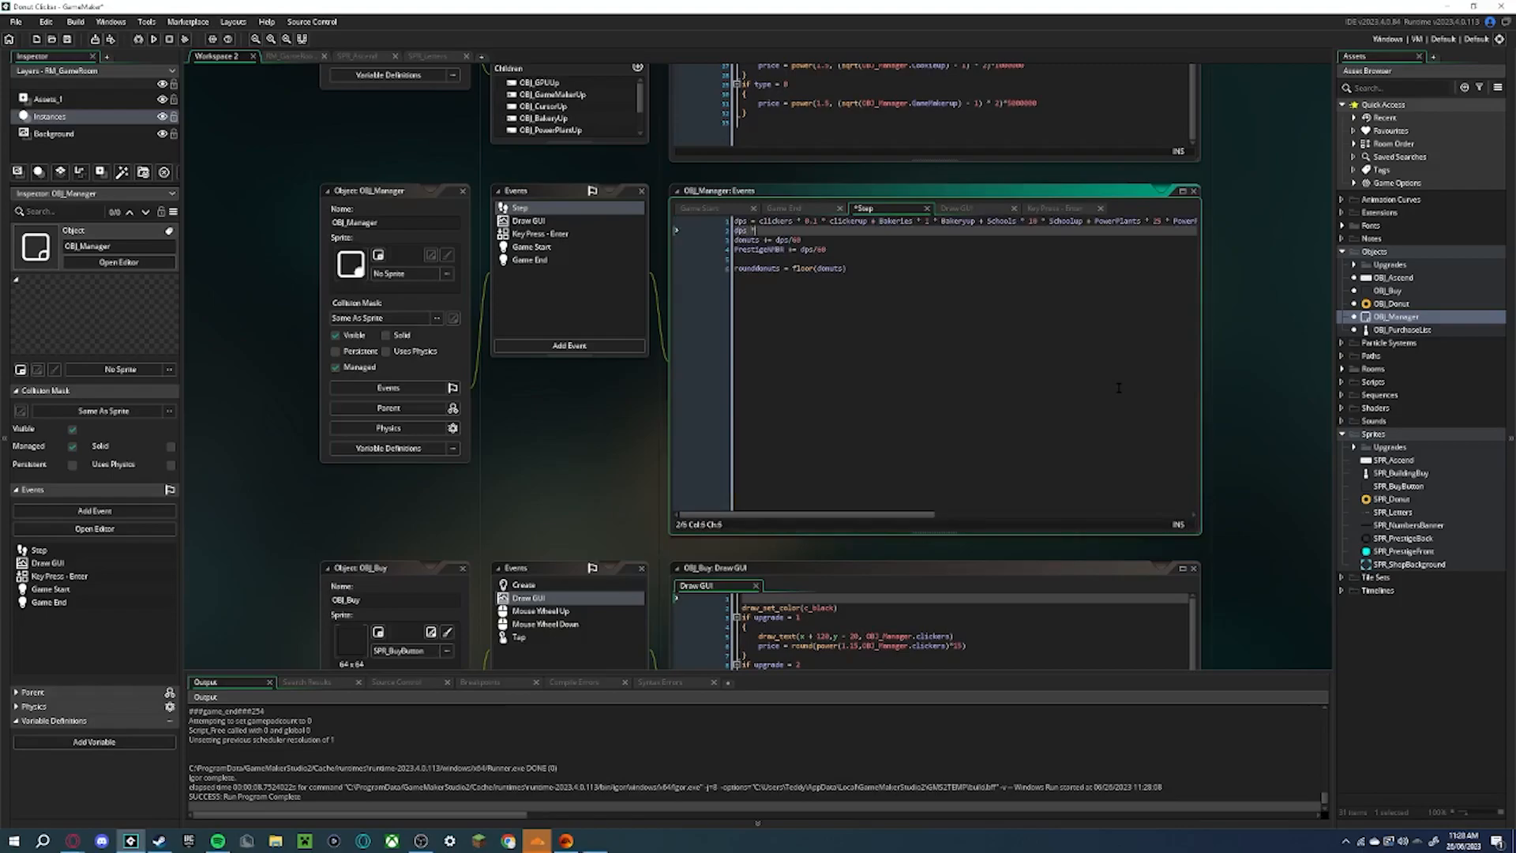
Multiply dps by (EarnedPrestige/100 + 1) on the second line of OBJ_Manager's Step event
text(* (EarnedPrestige/100 + 1))
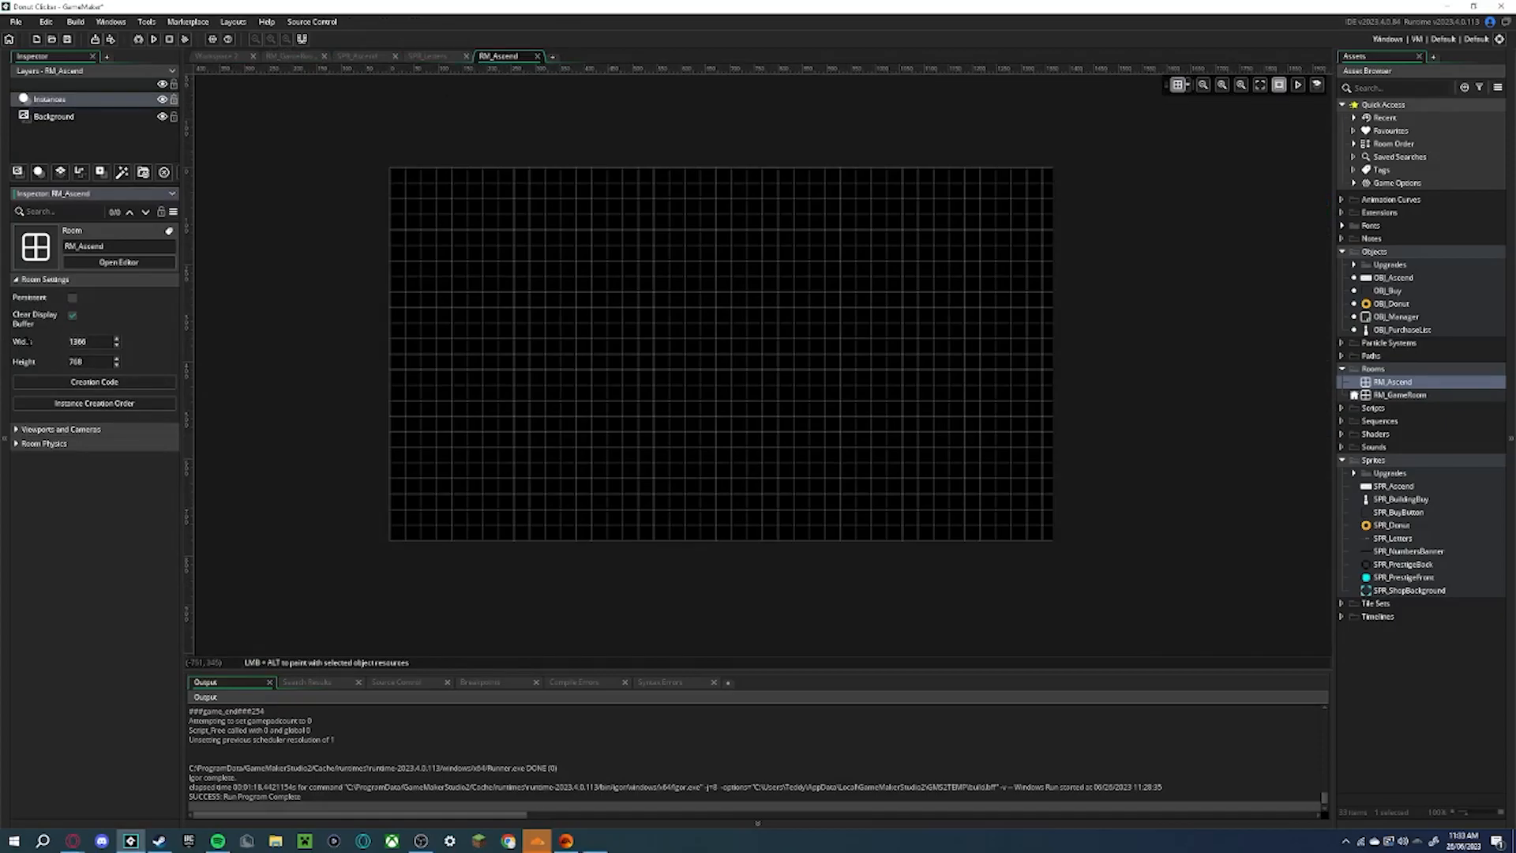
Set the RM_Ascend room size to 1536 wide and 864 high
key(Return)
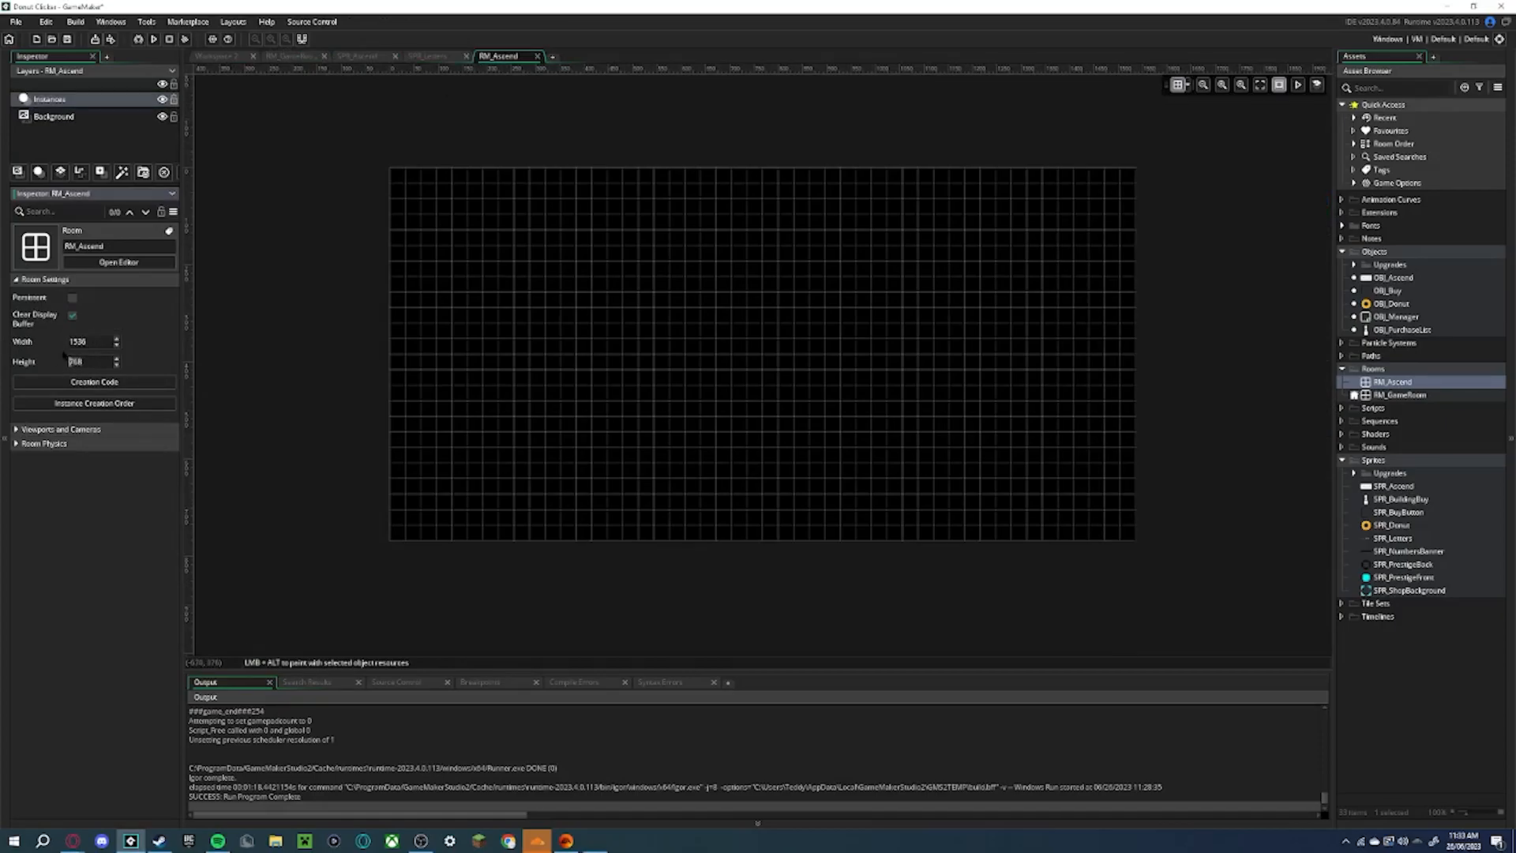
key(Return)
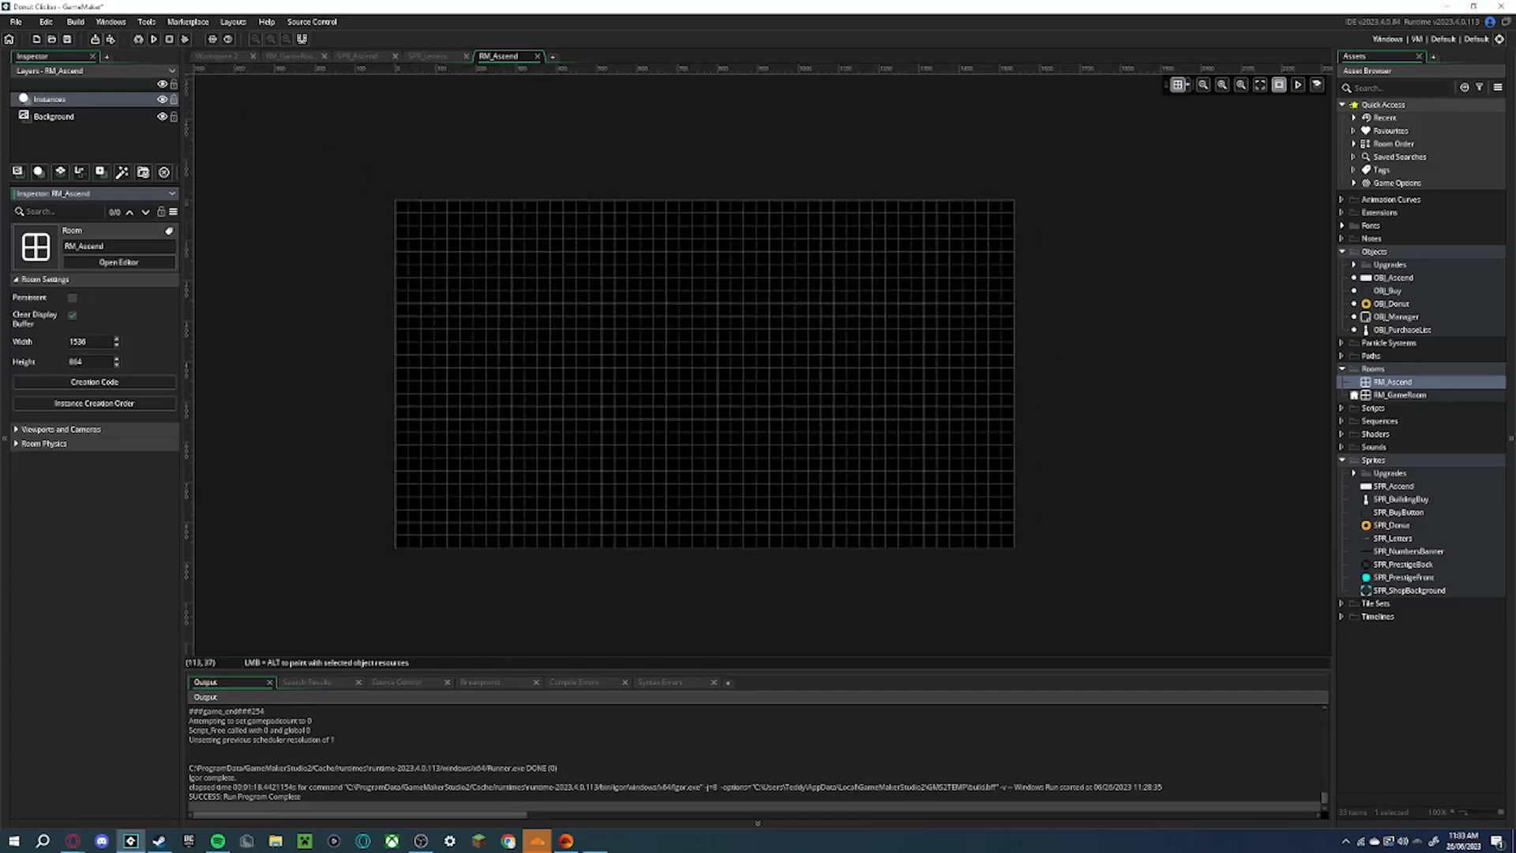
Return to the workspace and create a new sprite named SPR_Chocolate in the Sprites folder
click(224, 56)
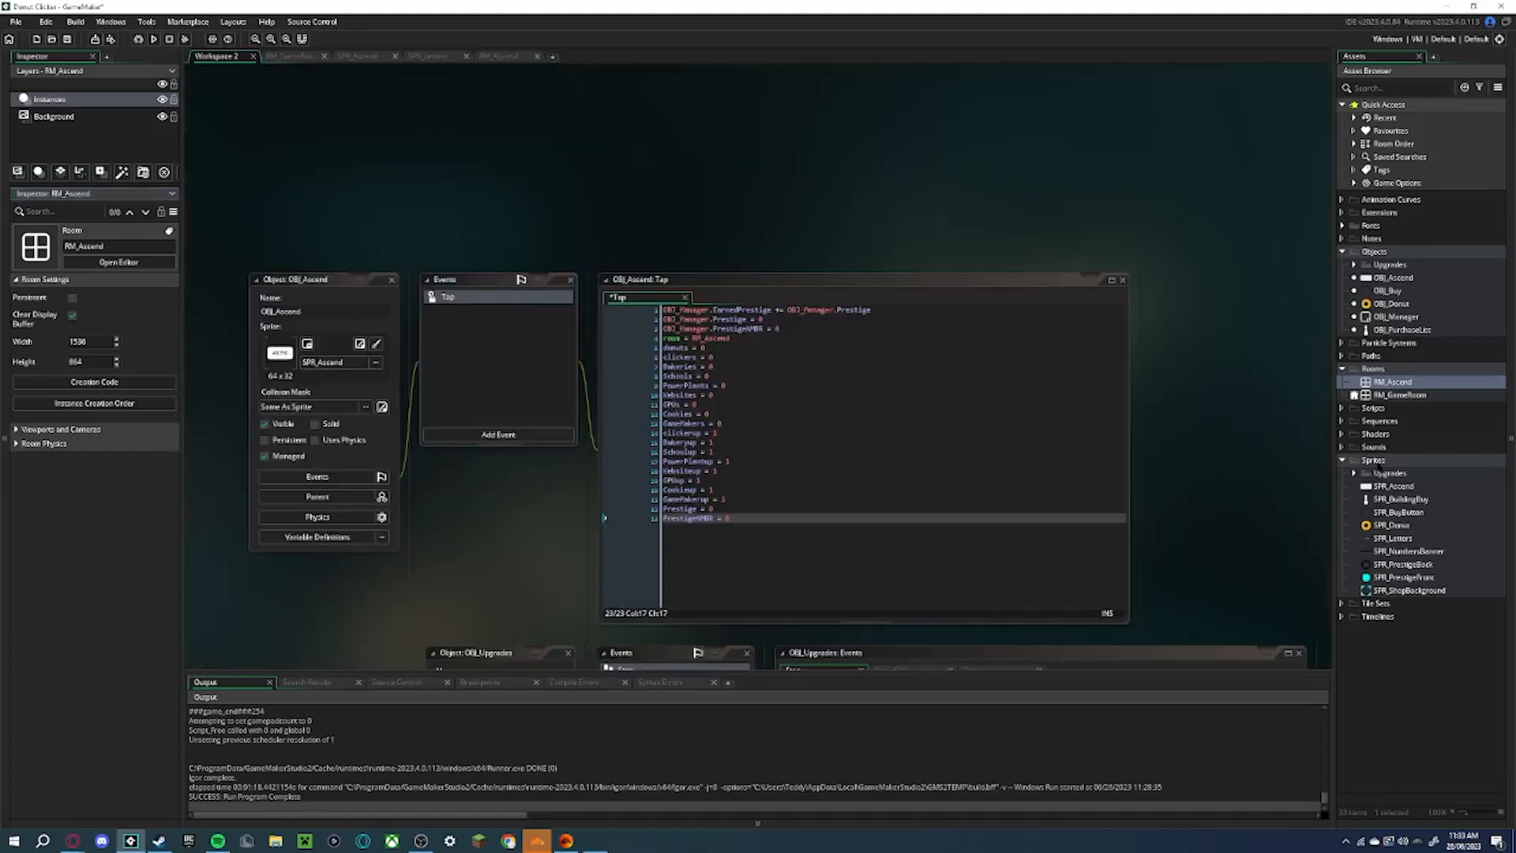
right_click(1379, 466)
mouse_move(1394, 469)
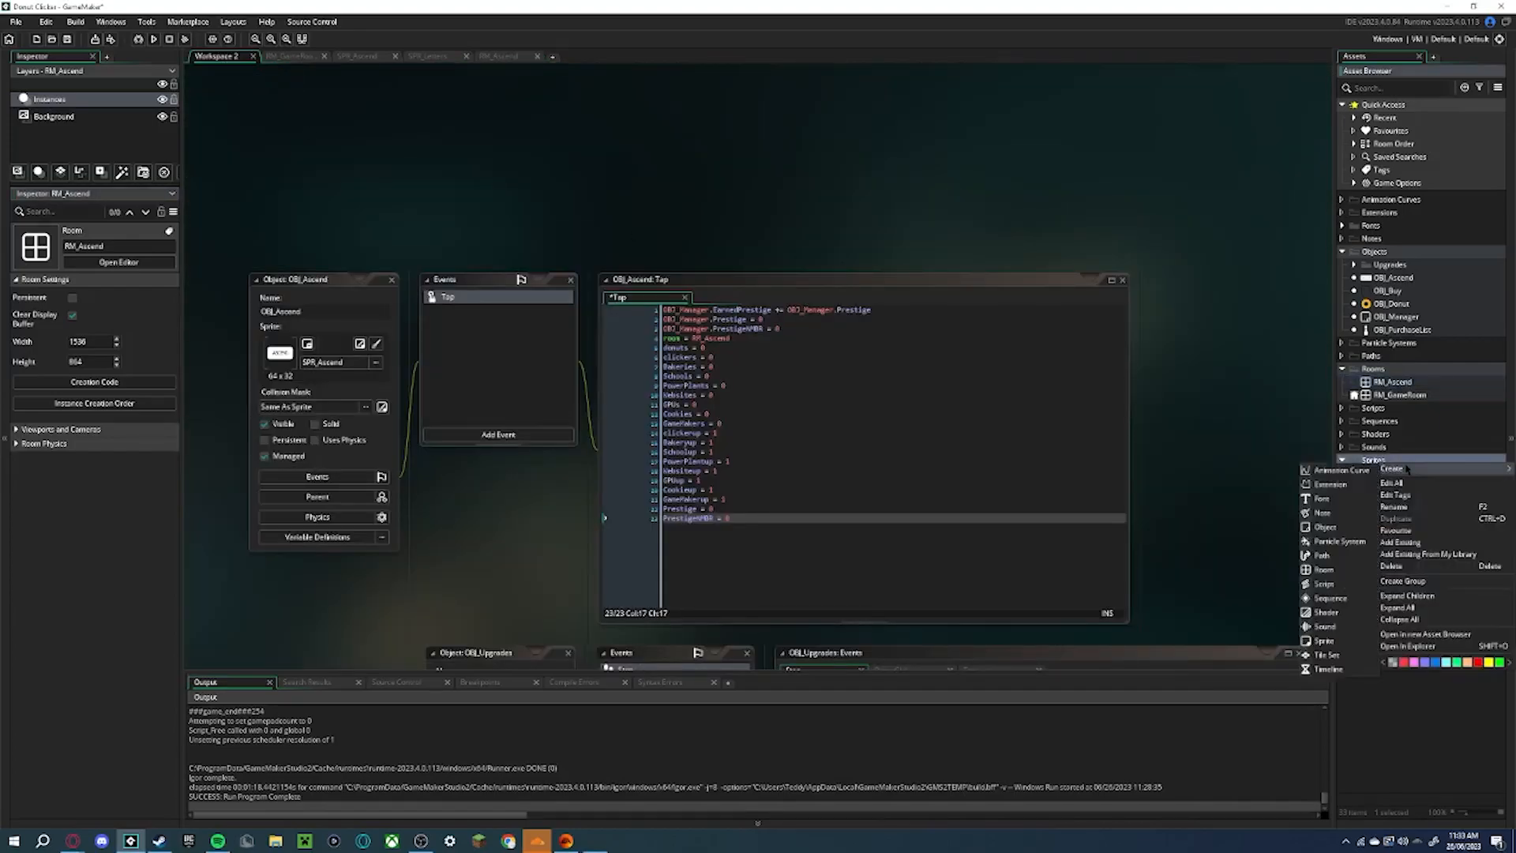
click(1334, 640)
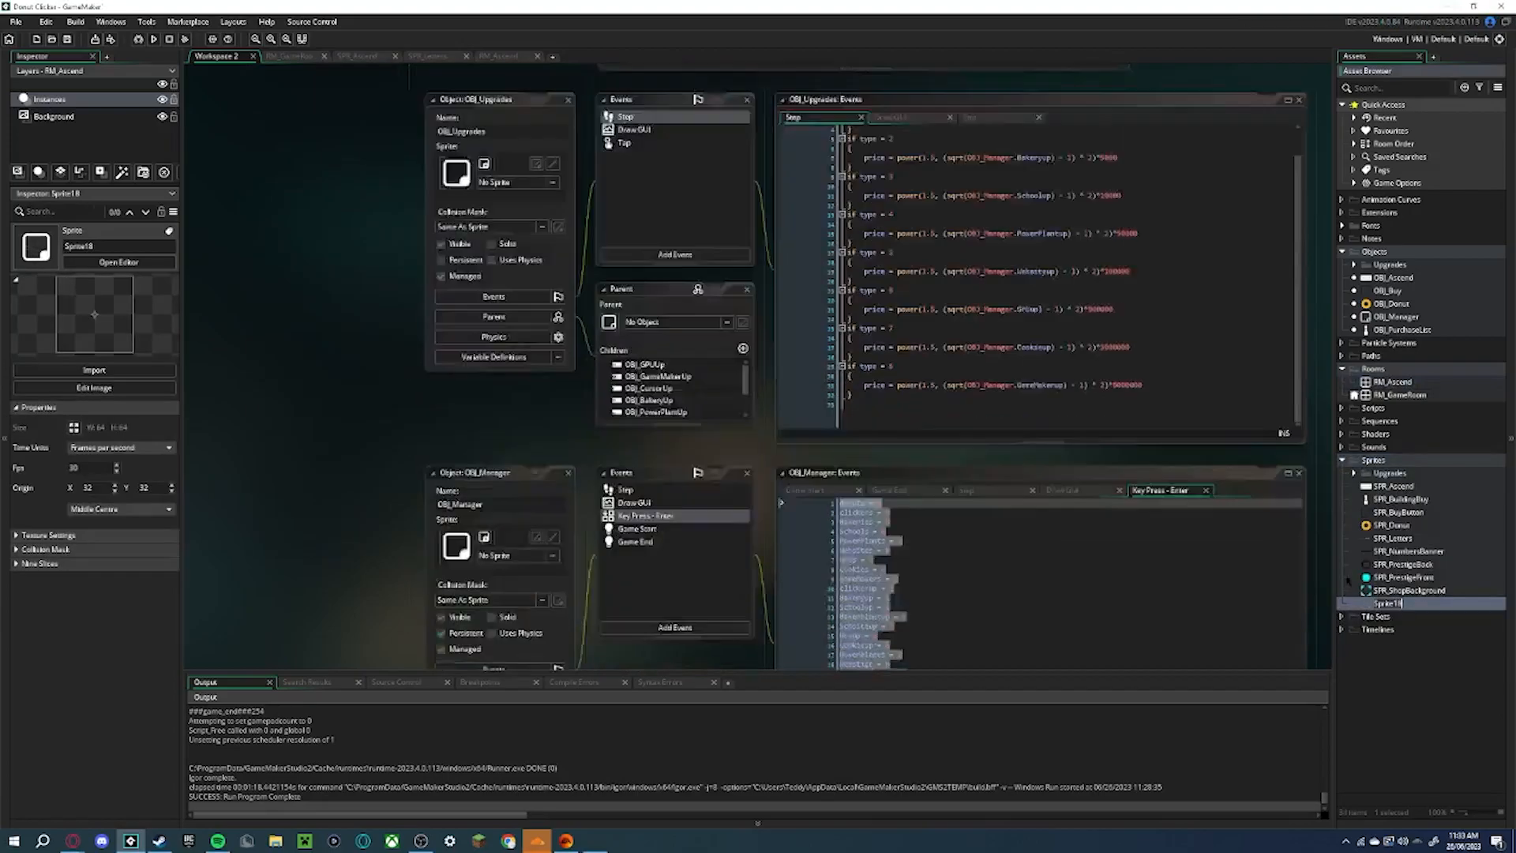
text(SPR_Chocolate)
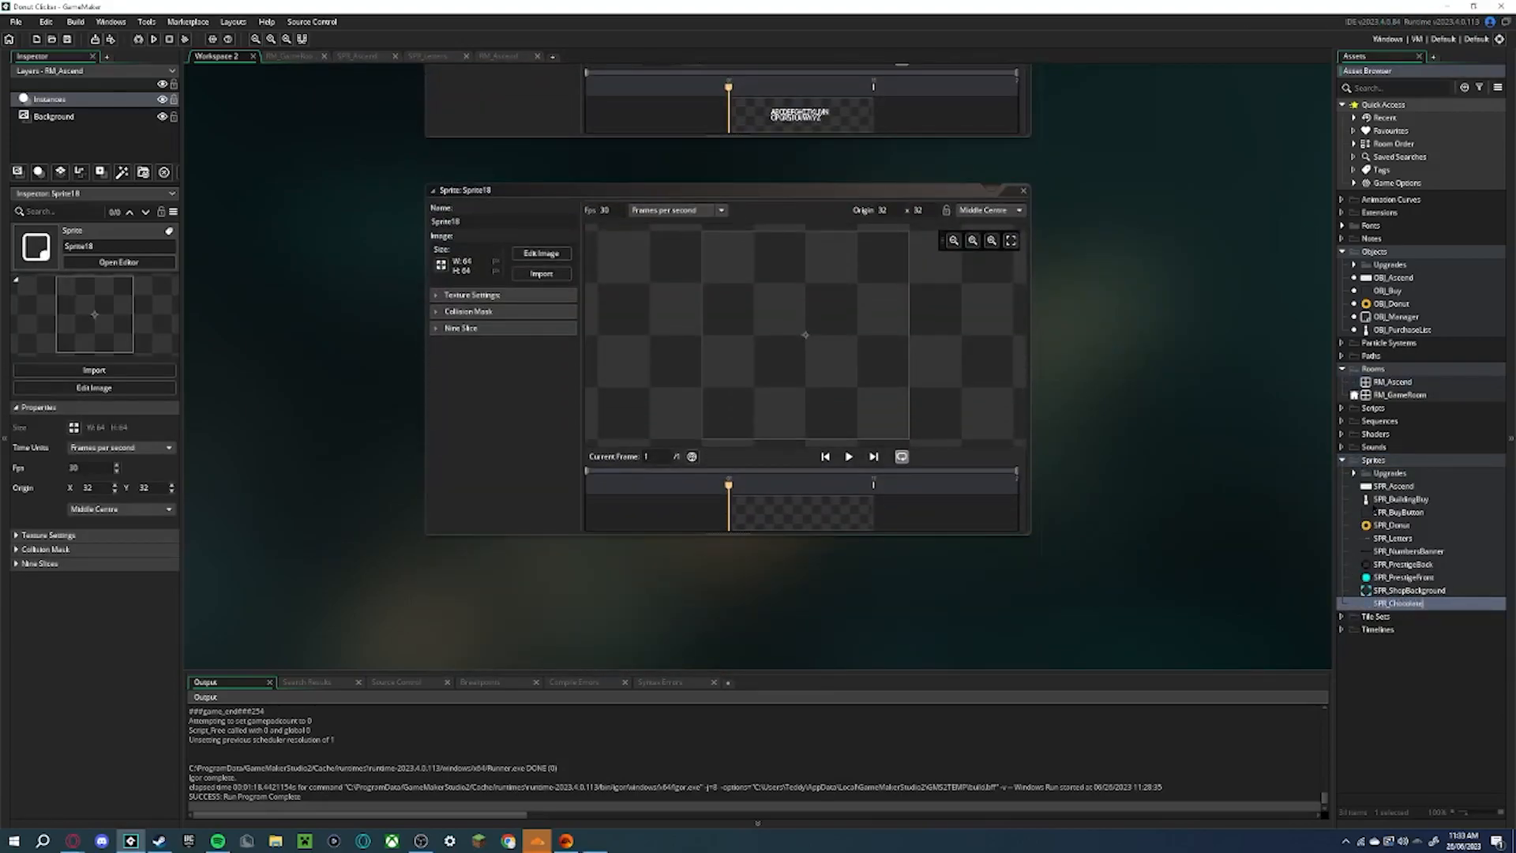
key(Return)
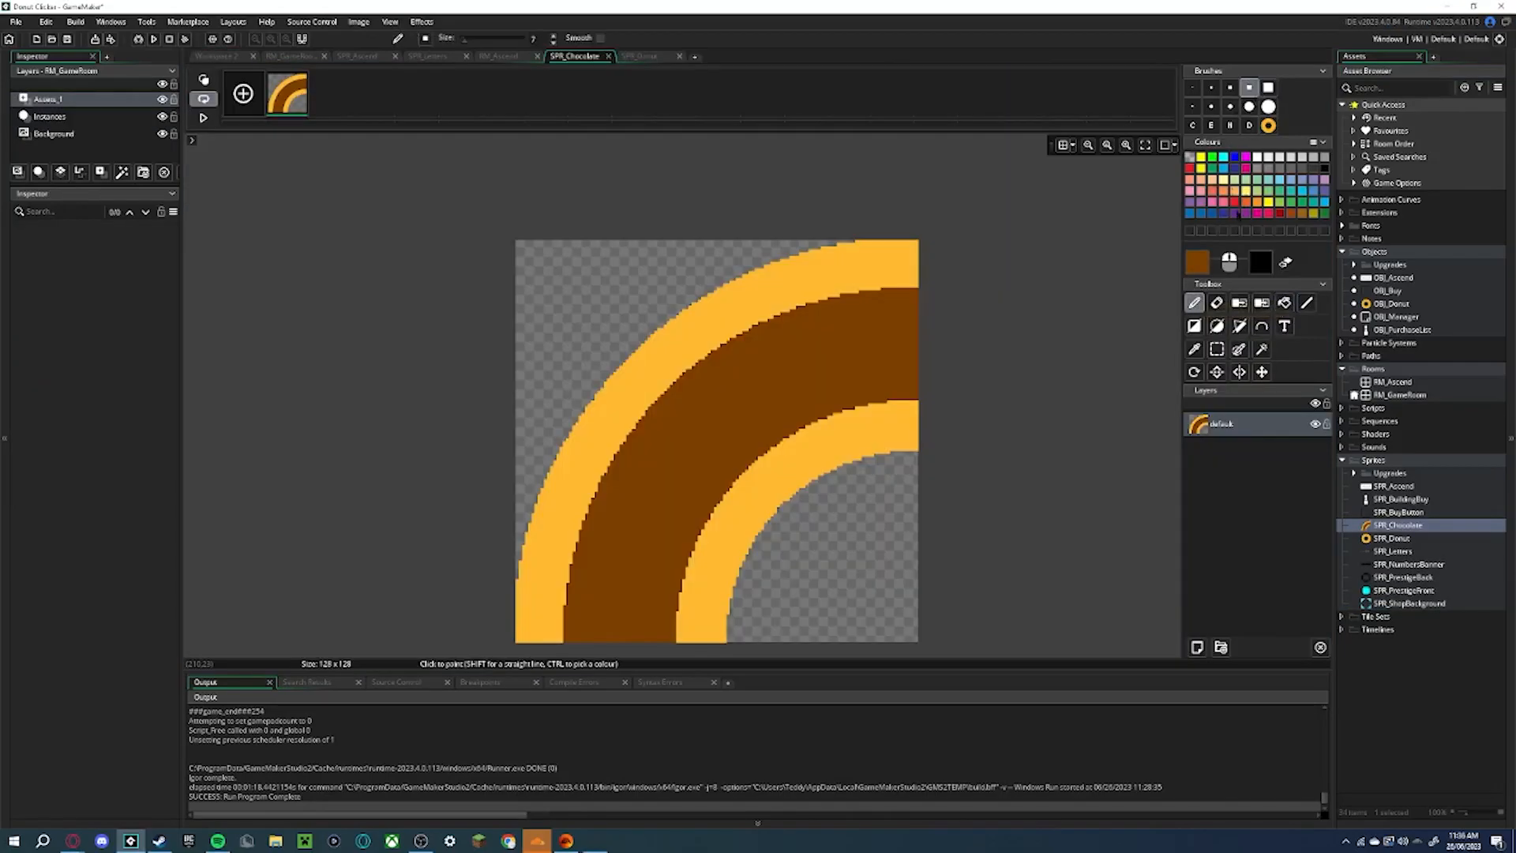
Widen the brown band of SPR_Chocolate along its inner and outer edges with the size 15 square brush
click(1268, 87)
mouse_move(841, 407)
mouse_down()
mouse_move(893, 405)
mouse_move(777, 431)
mouse_move(711, 476)
mouse_move(675, 621)
mouse_move(706, 513)
mouse_move(780, 441)
mouse_move(914, 412)
mouse_up()
mouse_move(915, 289)
mouse_down()
mouse_move(897, 260)
mouse_move(667, 382)
mouse_move(595, 495)
mouse_move(546, 643)
mouse_up()
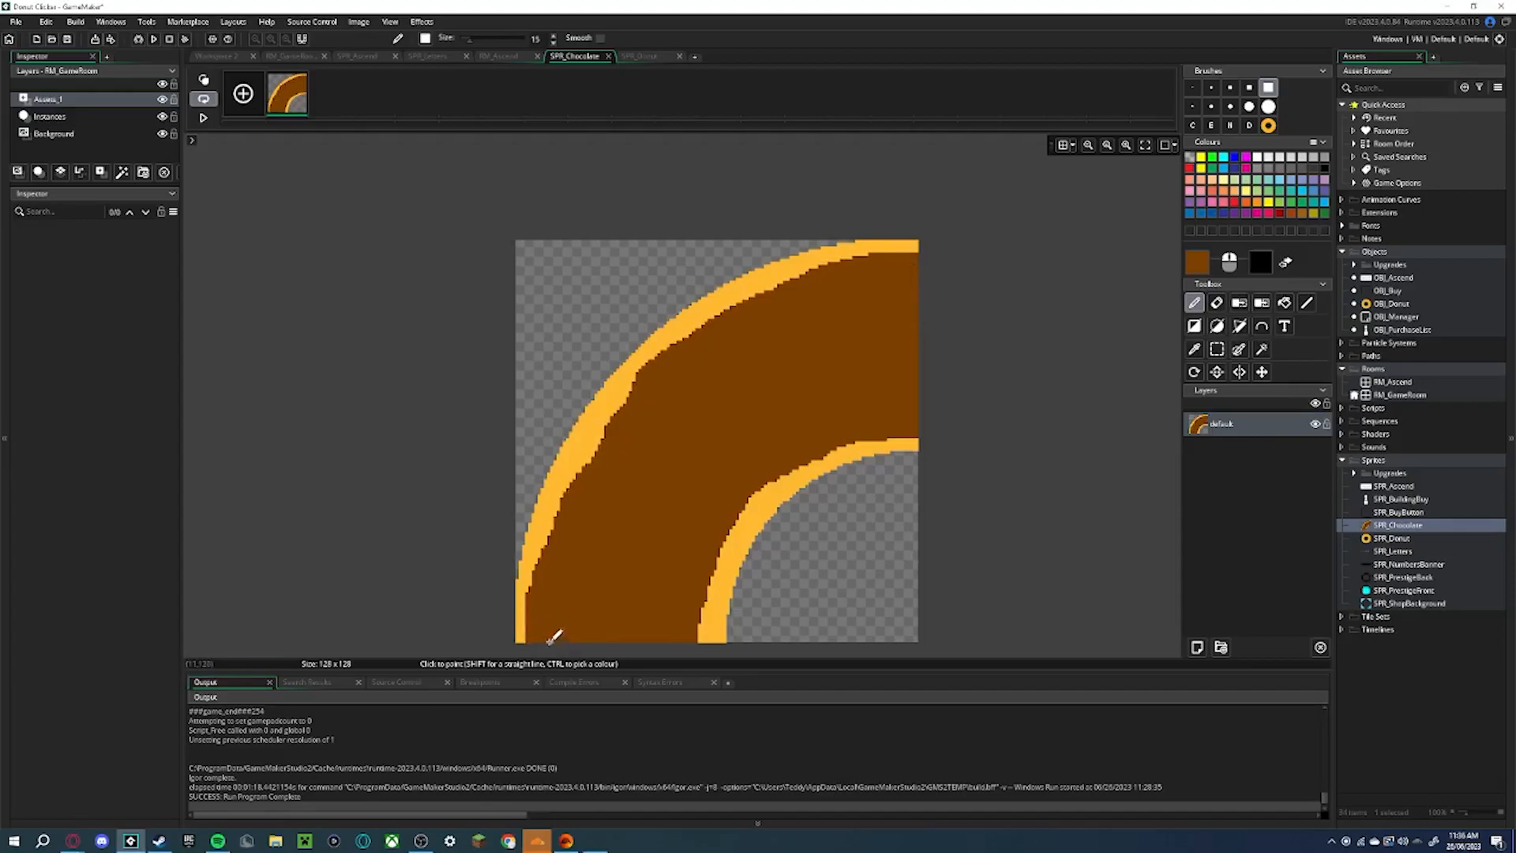
Touch up the inner edge of the chocolate band in SPR_Chocolate with the size 3 square brush
scroll(677, 472, down, 3)
scroll(738, 481, up, 6)
click(1211, 86)
click(620, 472)
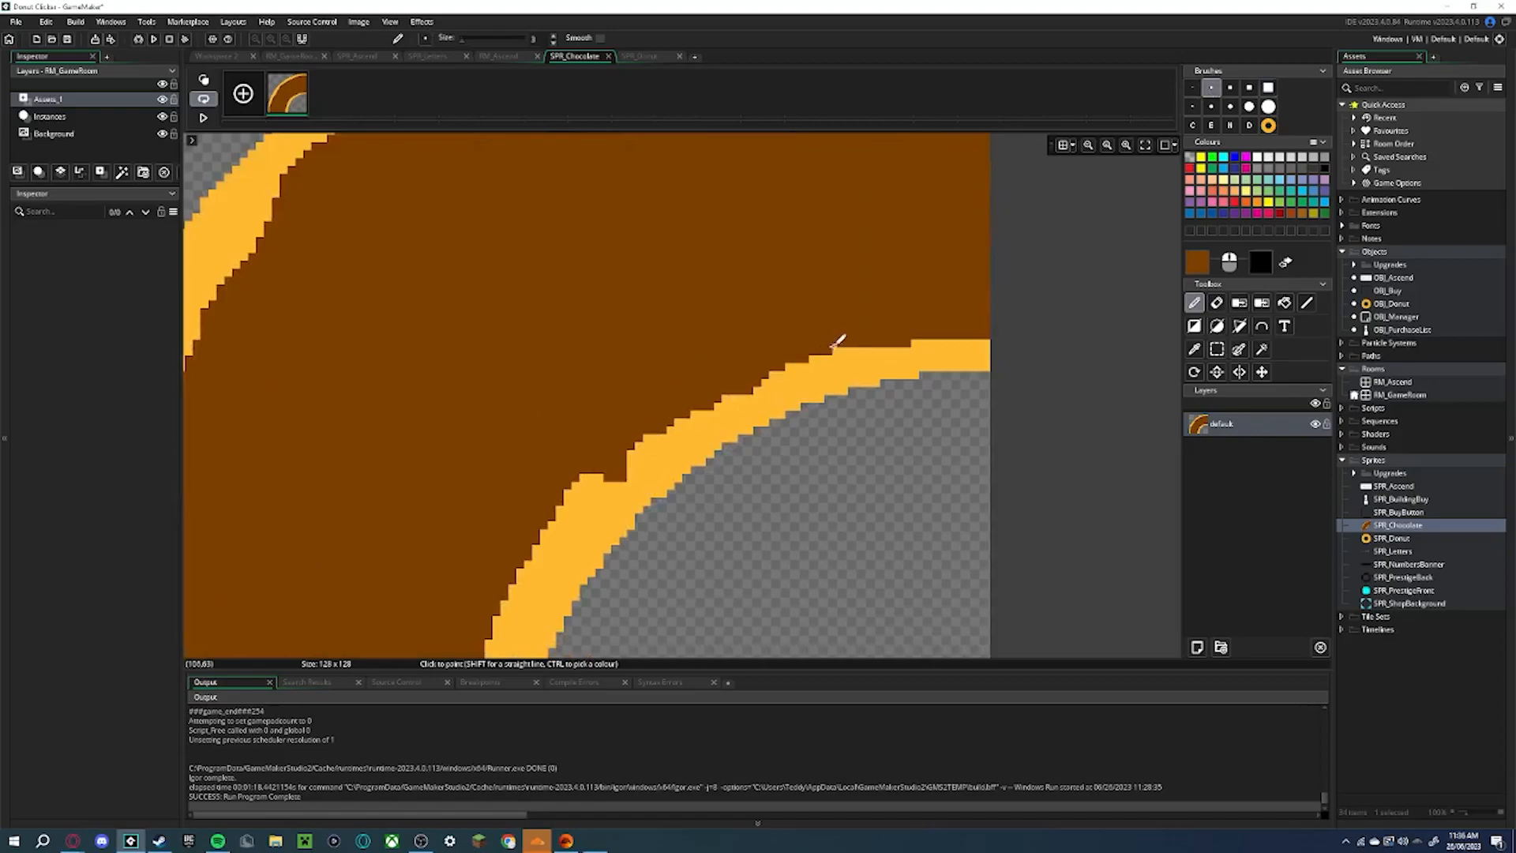
middle_drag(538, 490, 683, 345)
drag(685, 375, 696, 398)
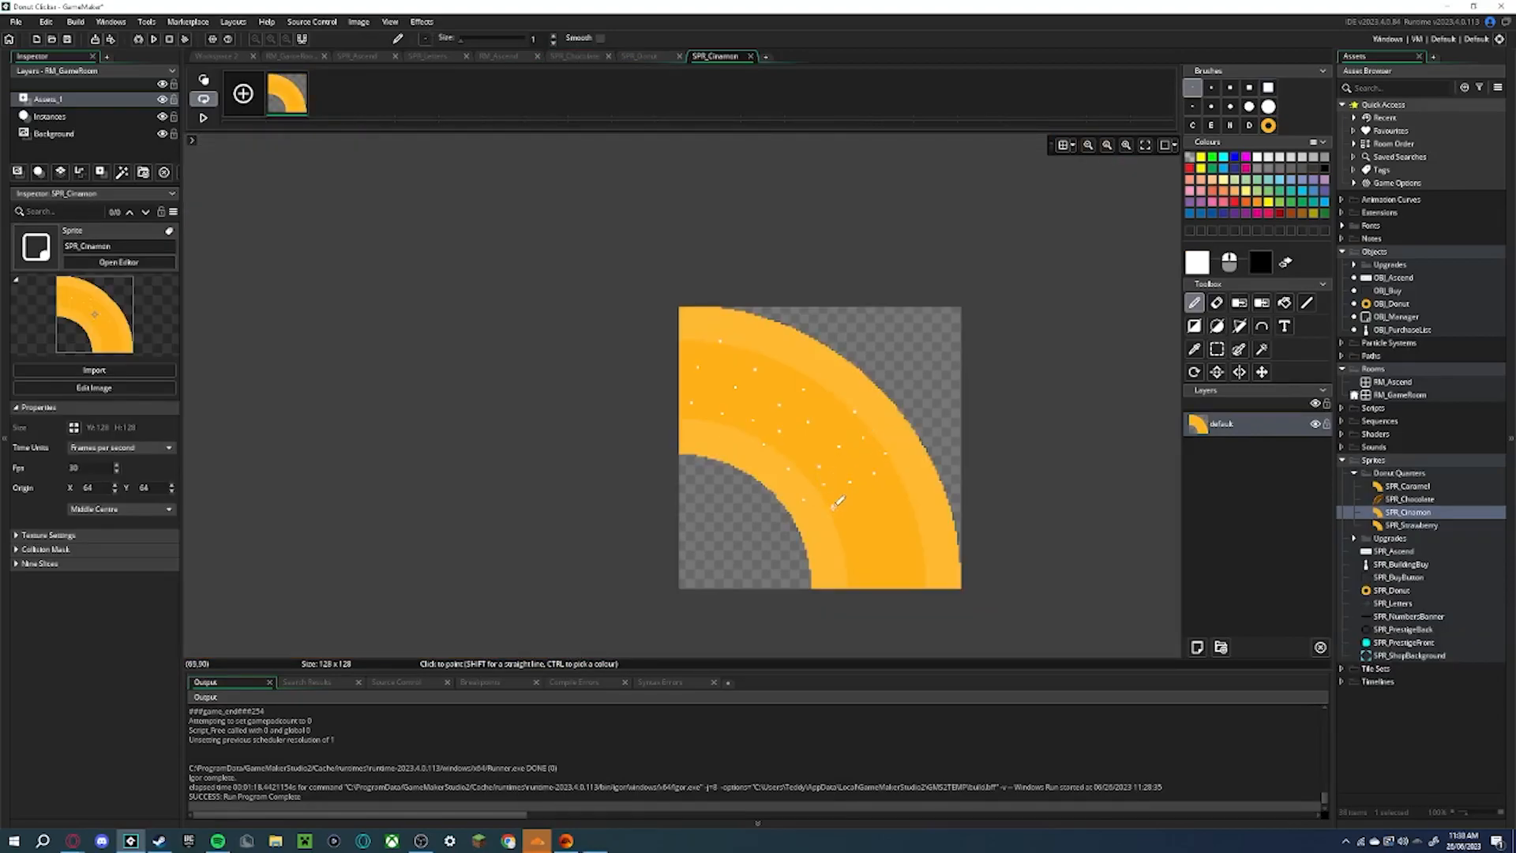
Scatter single-pixel white sugar specks across the rest of the donut quarter in SPR_Cinamon
click(834, 510)
click(819, 516)
click(838, 535)
click(897, 506)
click(852, 498)
click(881, 479)
click(896, 474)
click(905, 493)
click(878, 533)
click(898, 550)
click(933, 561)
click(917, 566)
click(848, 567)
click(863, 550)
click(885, 566)
click(863, 577)
click(904, 581)
click(758, 339)
Change the paint colour to a slightly darker off-white and choose the colour replacement tool for the specks in SPR_Cinamon
click(1197, 261)
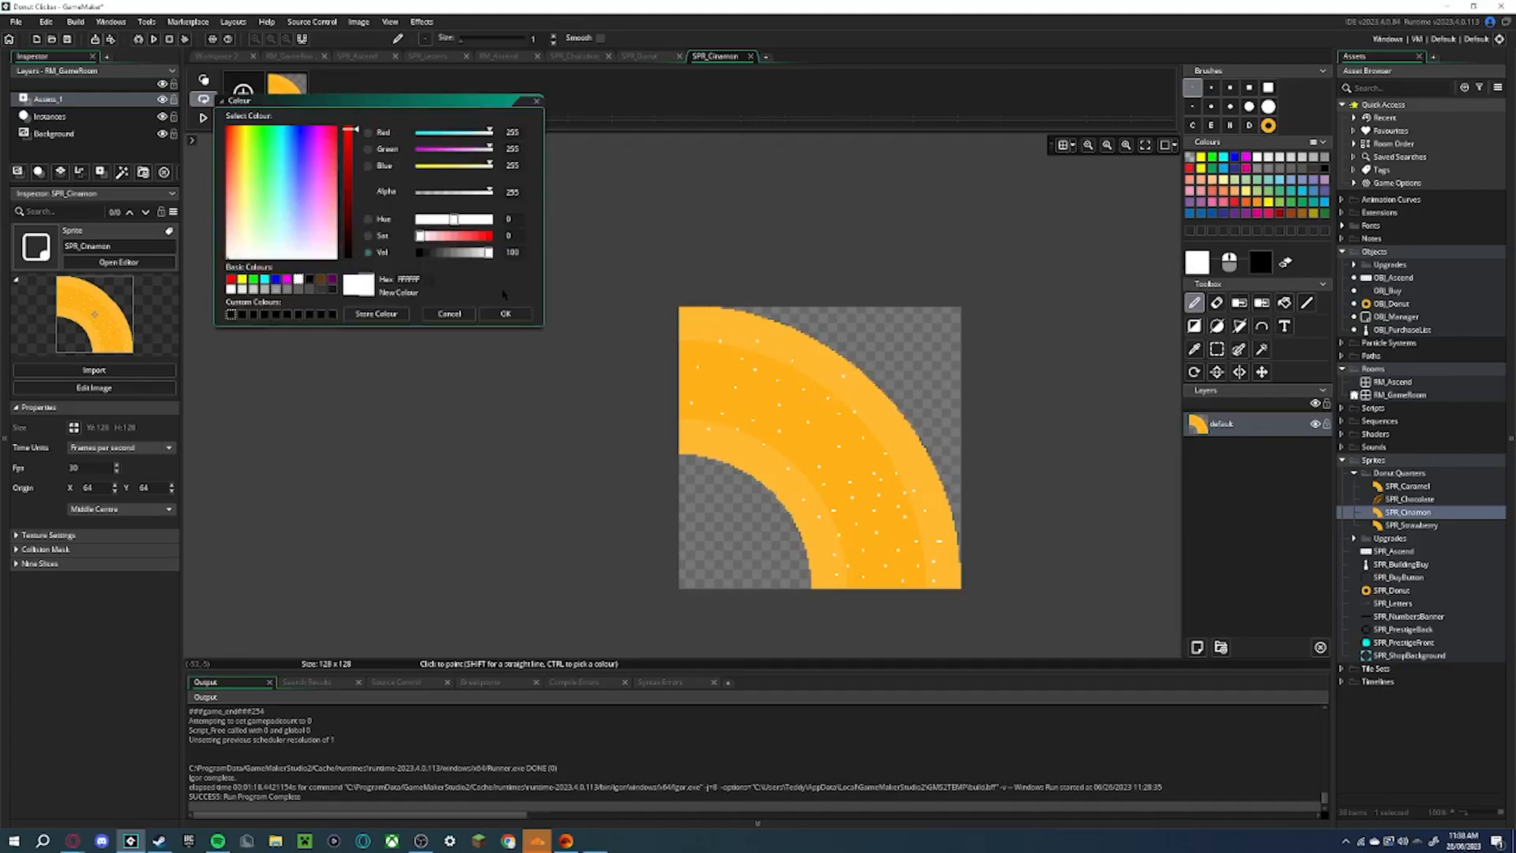
drag(491, 253, 482, 255)
click(506, 315)
scroll(680, 304, up, 5)
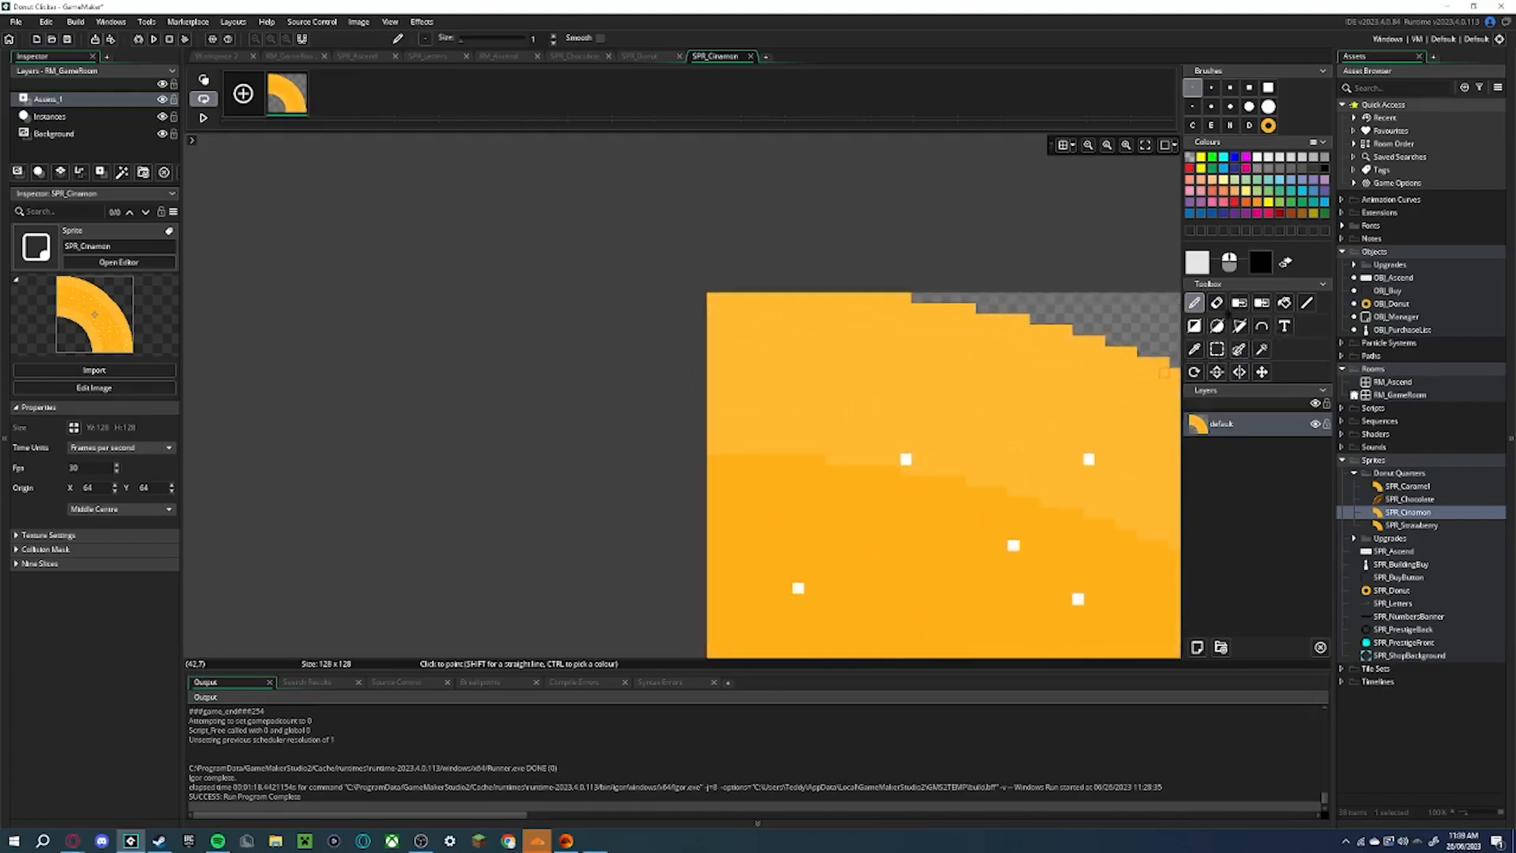
click(1262, 302)
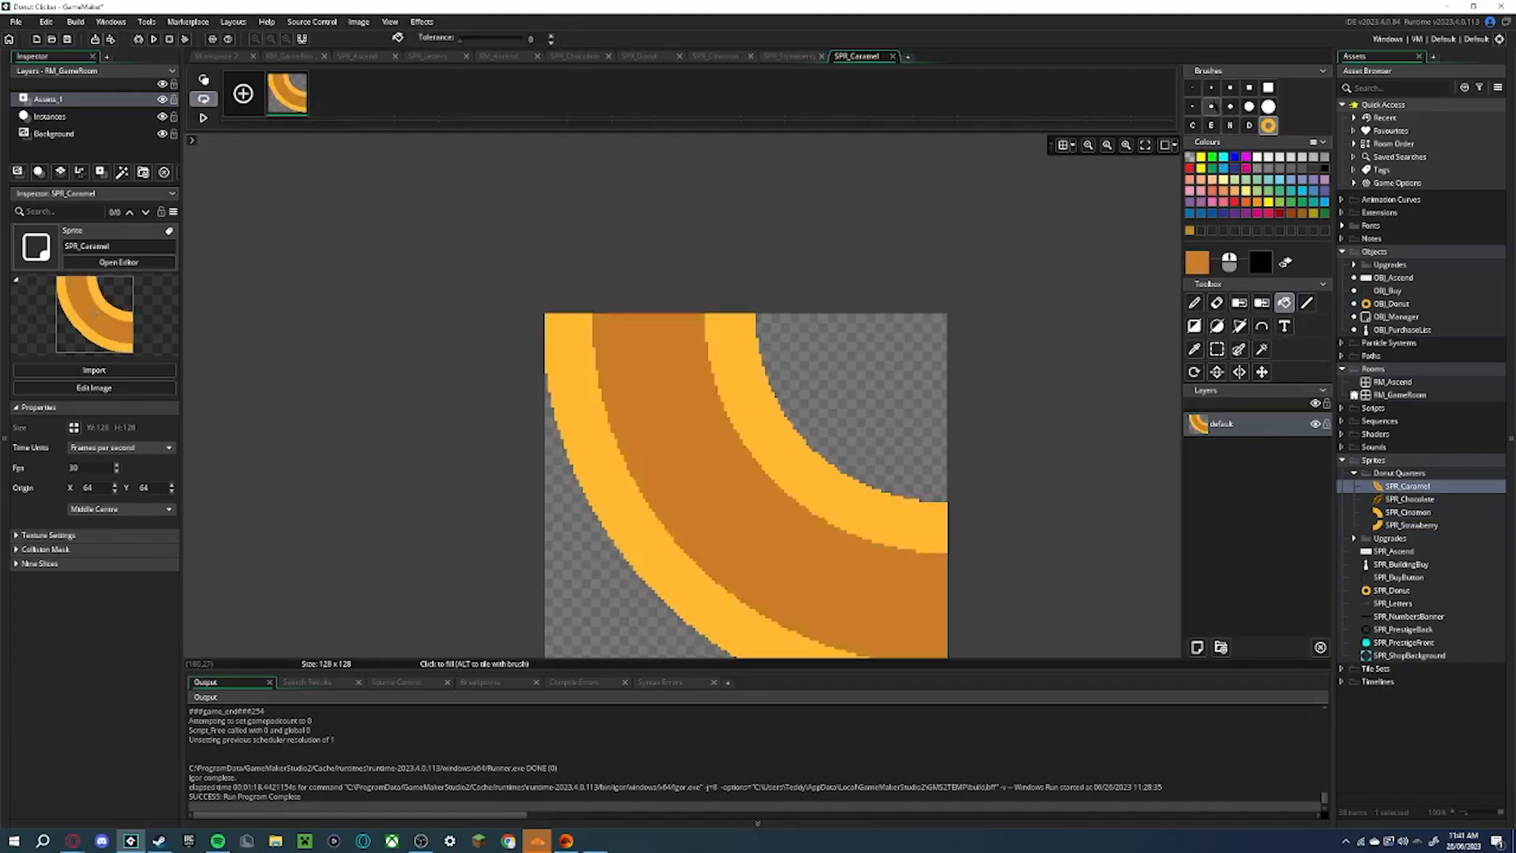
Widen the caramel band of SPR_Caramel along both edges with the size 15 square brush and refine its inner edge at size 7
click(1268, 86)
mouse_move(703, 324)
mouse_down()
mouse_move(735, 450)
mouse_move(779, 495)
mouse_move(1009, 587)
mouse_up()
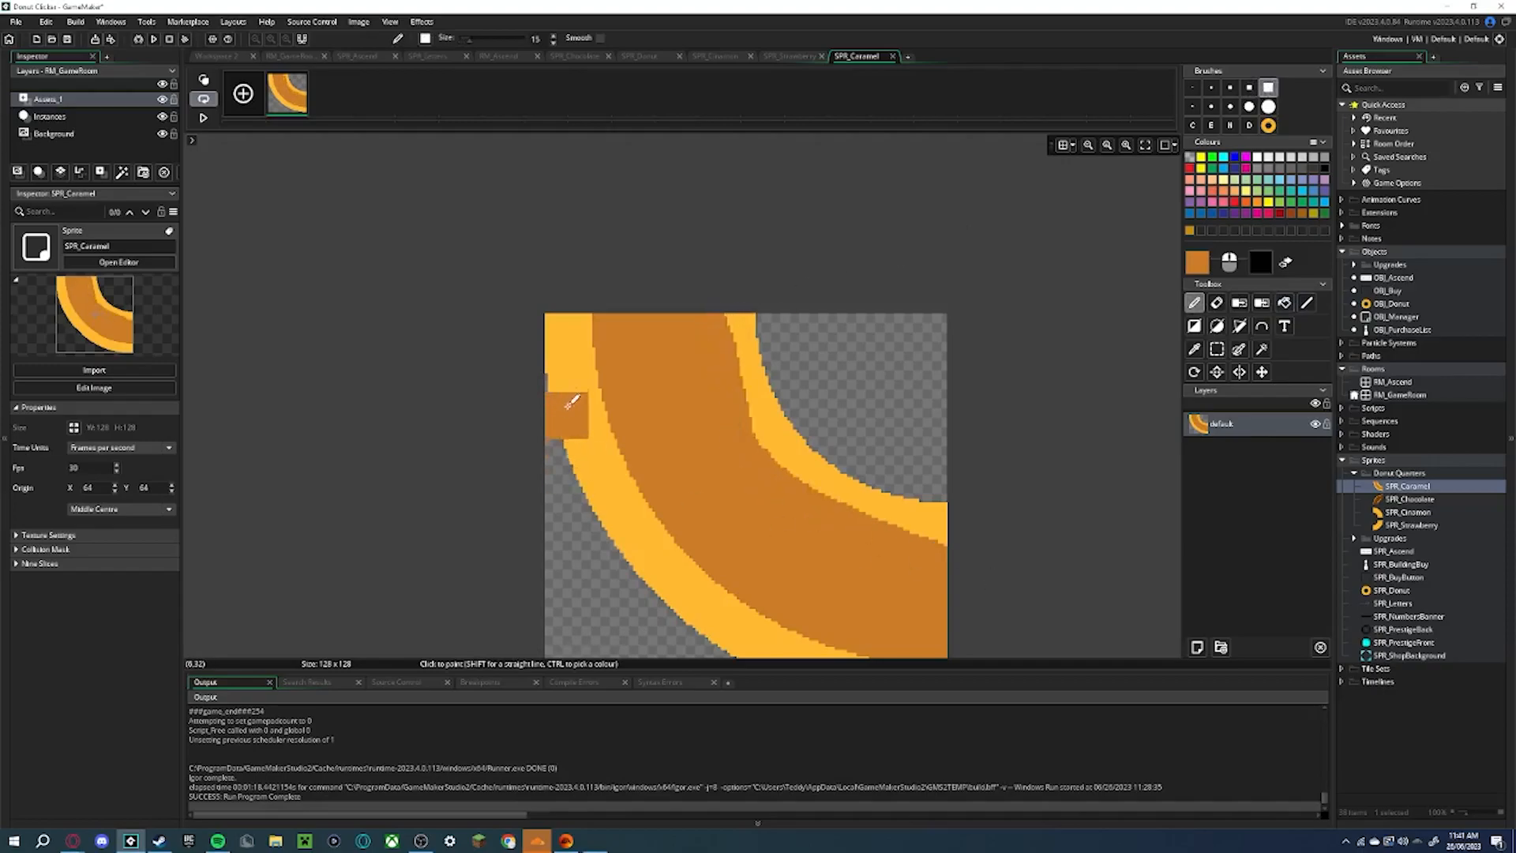
mouse_move(599, 306)
mouse_down()
mouse_move(619, 437)
mouse_move(725, 588)
mouse_move(852, 631)
mouse_up()
middle_drag(912, 629, 837, 563)
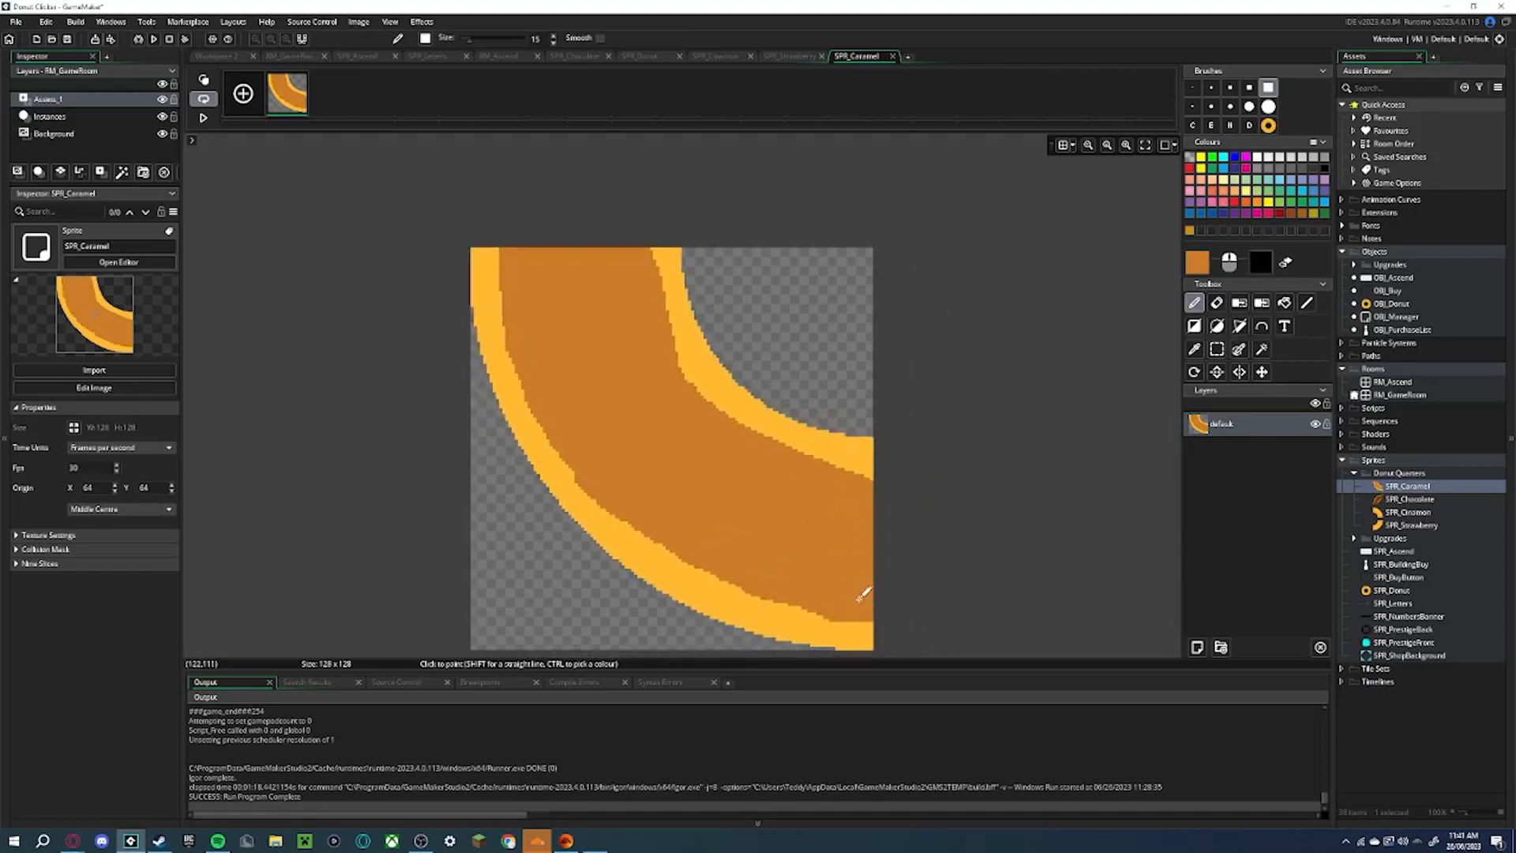
click(1249, 87)
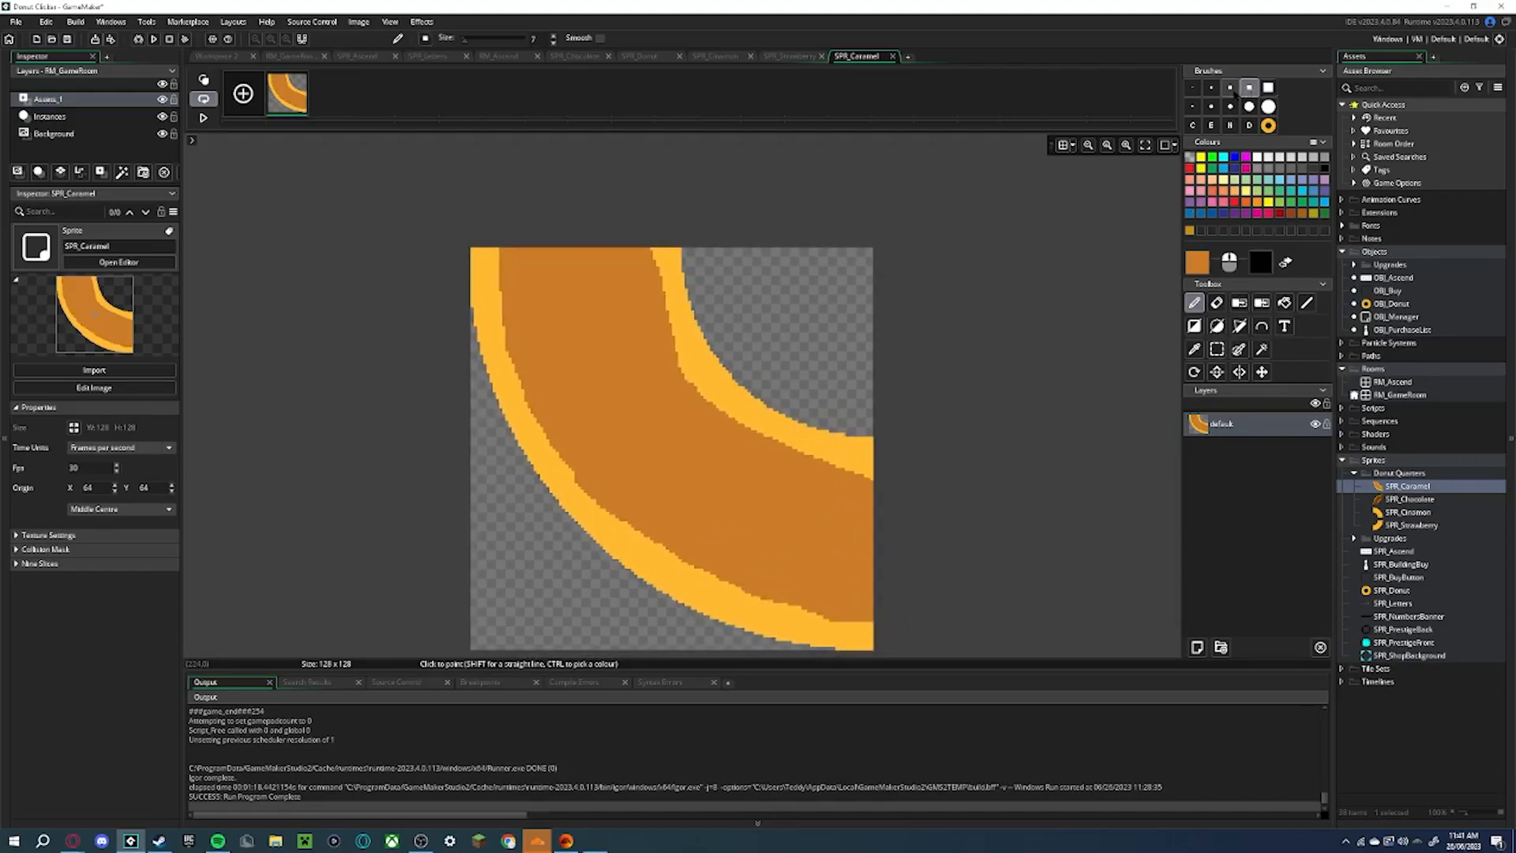
mouse_move(863, 465)
mouse_down()
mouse_move(799, 457)
mouse_move(695, 387)
mouse_move(649, 237)
mouse_up()
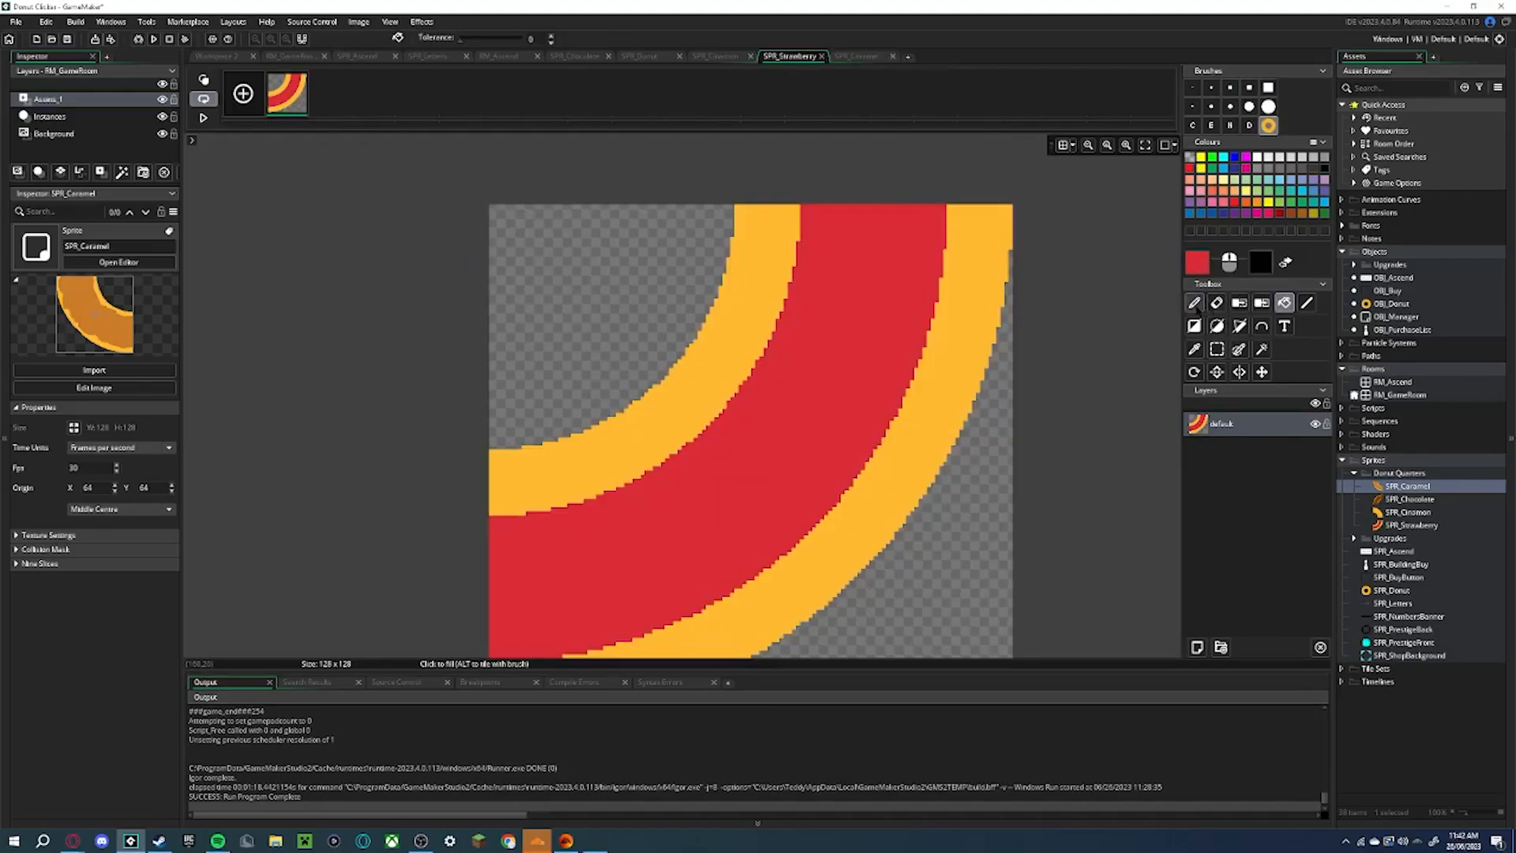
Widen the red band of SPR_Strawberry along its inner and outer edges with the size 15 square brush
click(1194, 302)
click(1269, 86)
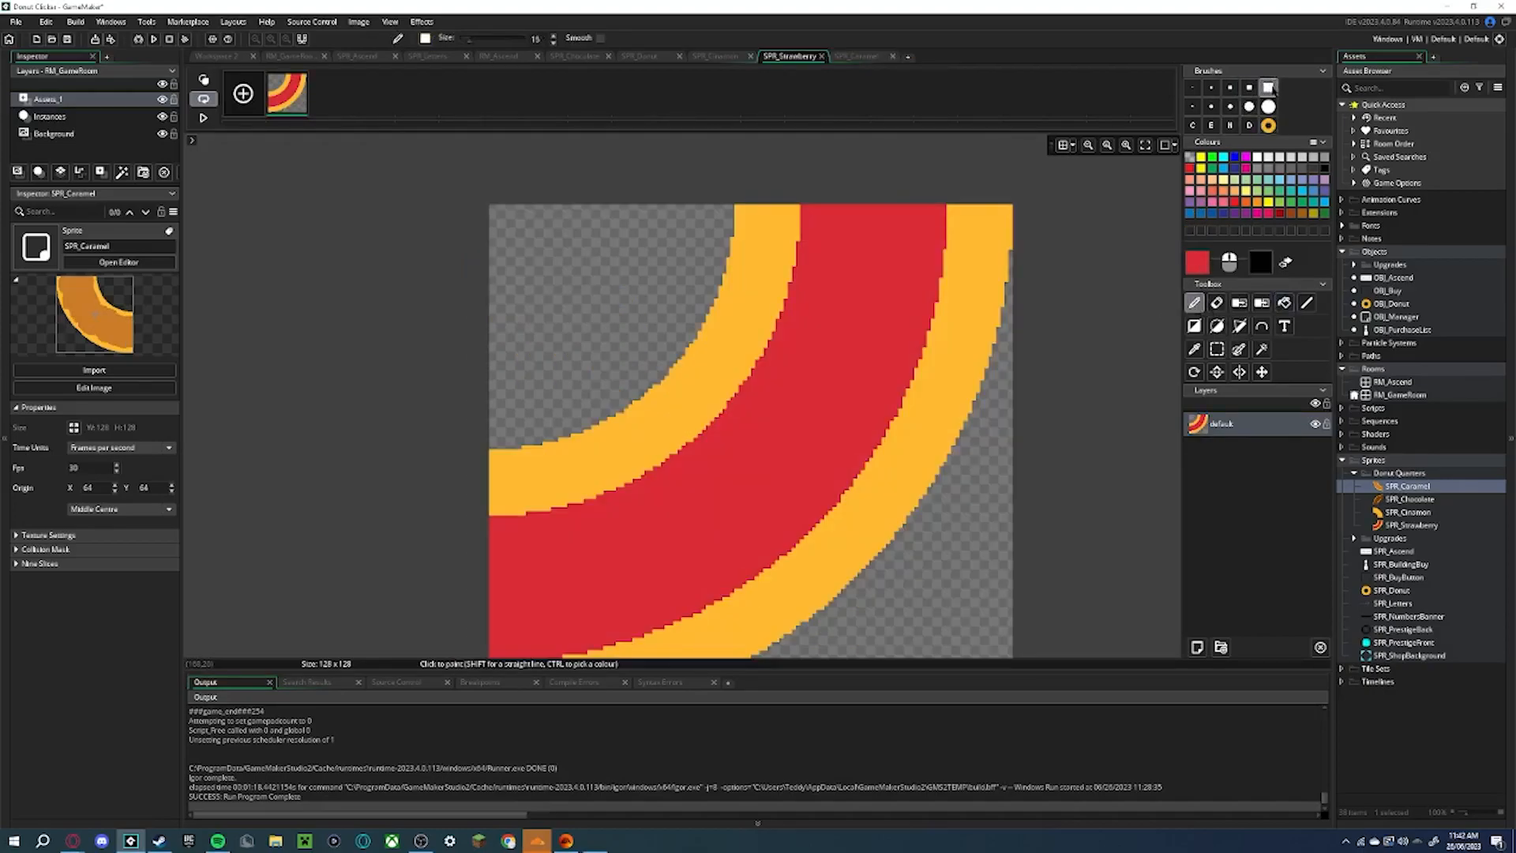
click(792, 239)
mouse_move(792, 240)
mouse_down()
mouse_move(768, 352)
mouse_move(582, 495)
mouse_move(502, 508)
mouse_up()
mouse_move(947, 284)
mouse_down()
mouse_move(955, 217)
mouse_move(958, 258)
mouse_move(890, 399)
mouse_move(751, 552)
mouse_move(897, 429)
mouse_move(629, 640)
mouse_move(450, 582)
mouse_up()
scroll(442, 552, down, 2)
mouse_move(474, 517)
mouse_down()
mouse_move(487, 535)
mouse_move(559, 509)
mouse_move(548, 535)
mouse_move(585, 529)
mouse_up()
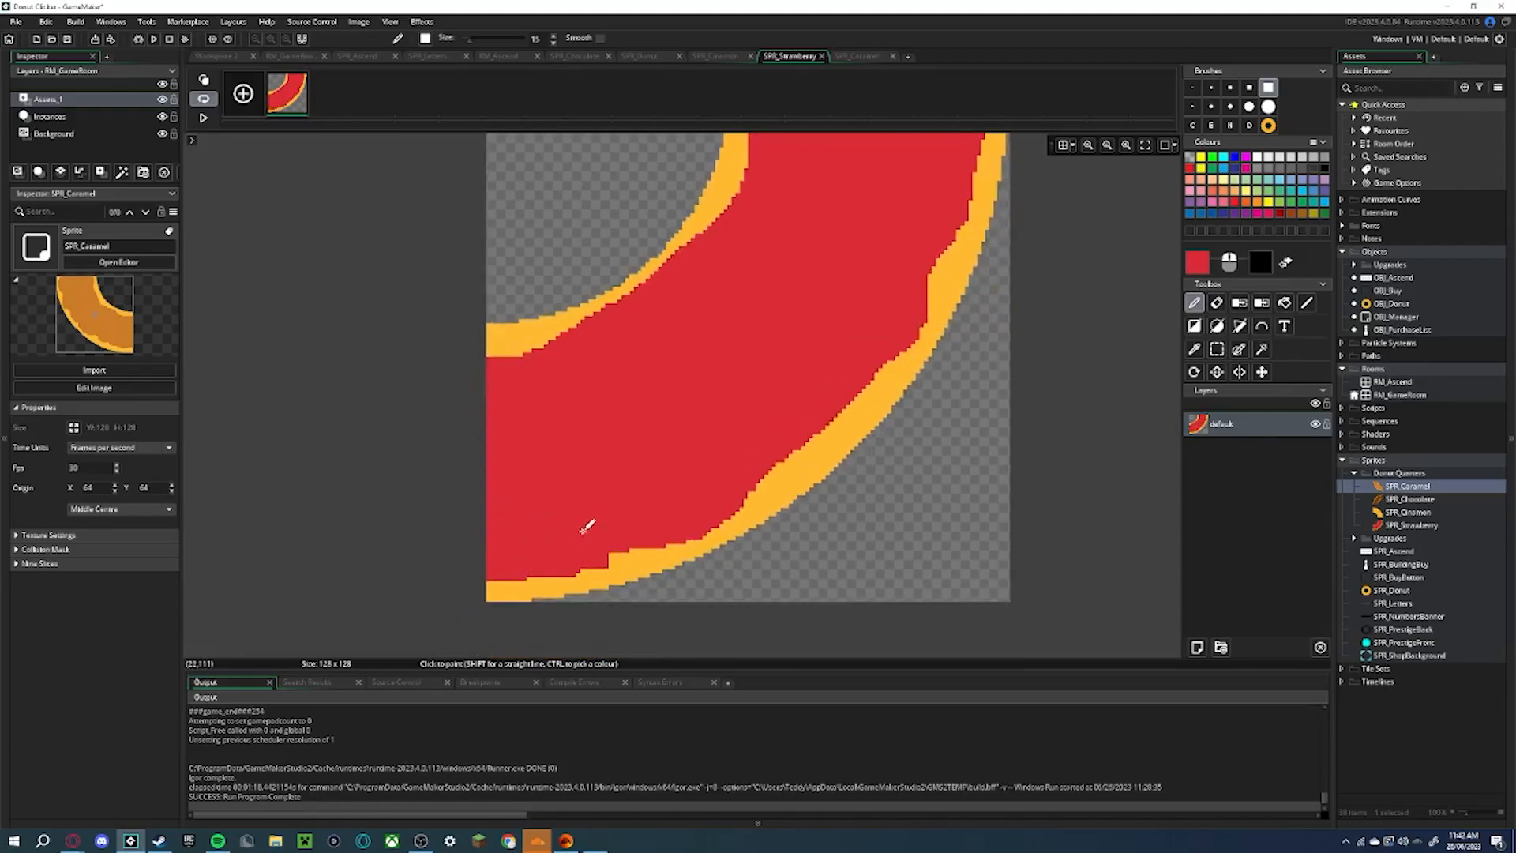
Smooth the uneven edges of the red icing in SPR_Strawberry with a smaller round brush
click(1230, 106)
drag(982, 210, 902, 282)
drag(545, 337, 573, 332)
middle_drag(774, 243, 765, 312)
drag(741, 255, 722, 285)
middle_drag(793, 174, 767, 306)
drag(717, 318, 731, 295)
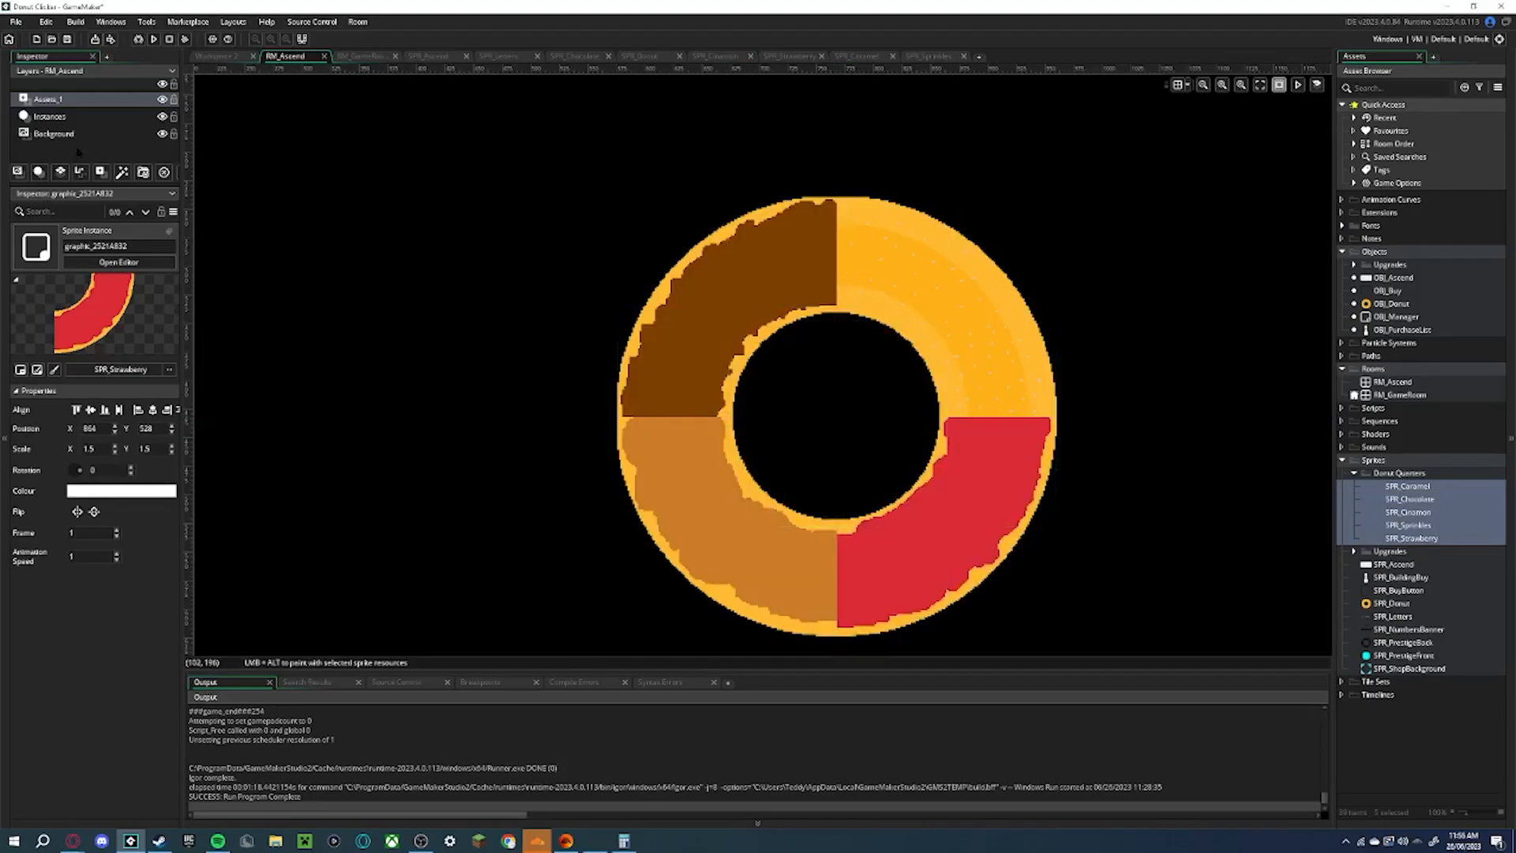
Move SPR_Sprinkles to the end of the Assets_1 layer's asset list in RM_Ascend so it draws over the donut quarters
click(77, 134)
click(83, 99)
drag(67, 295, 103, 355)
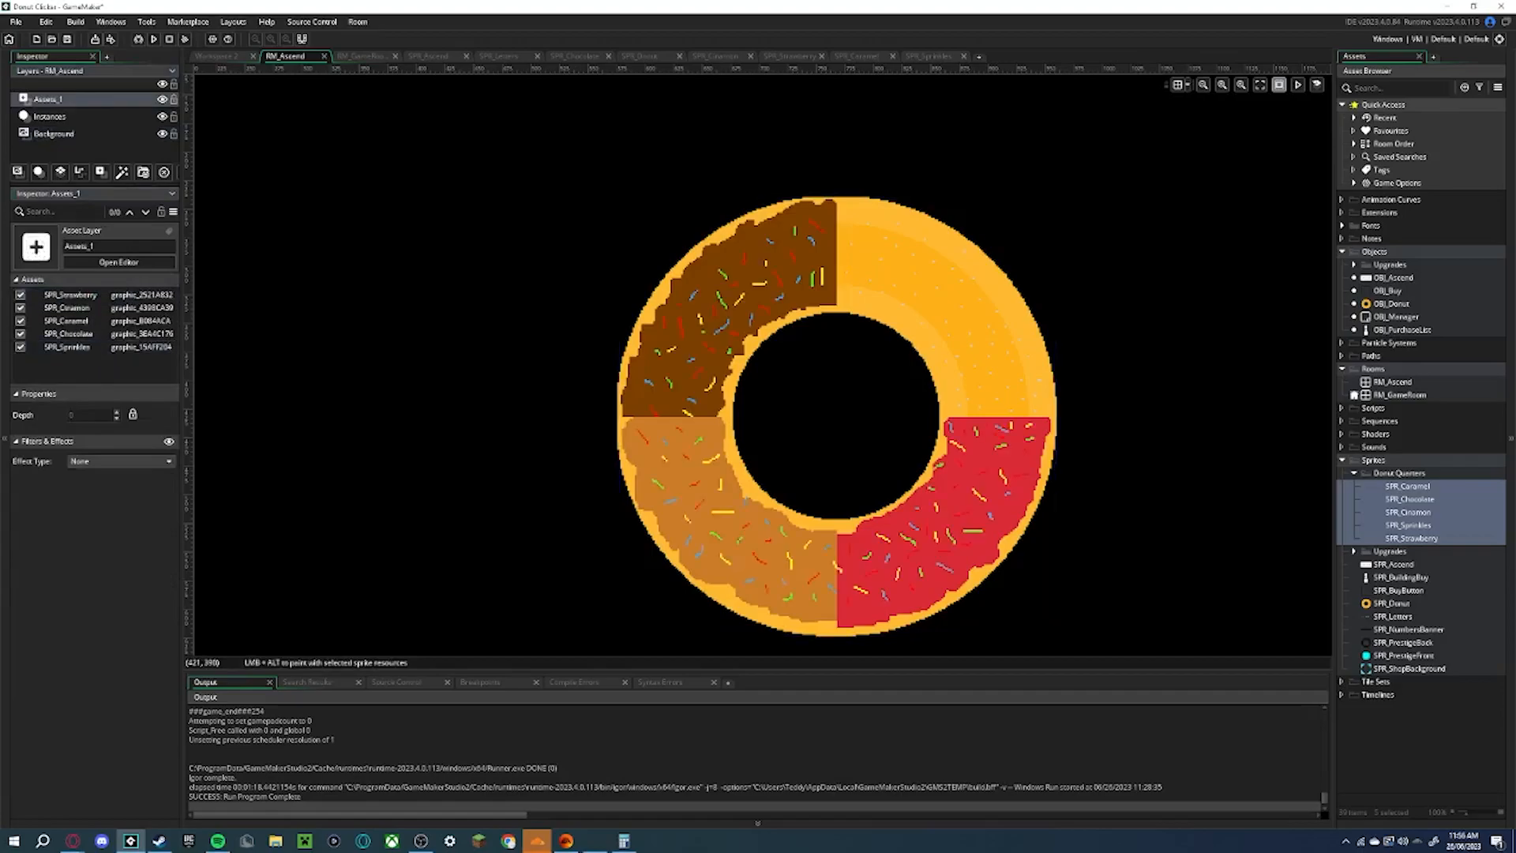
ctrl+scroll(454, 385, down, 2)
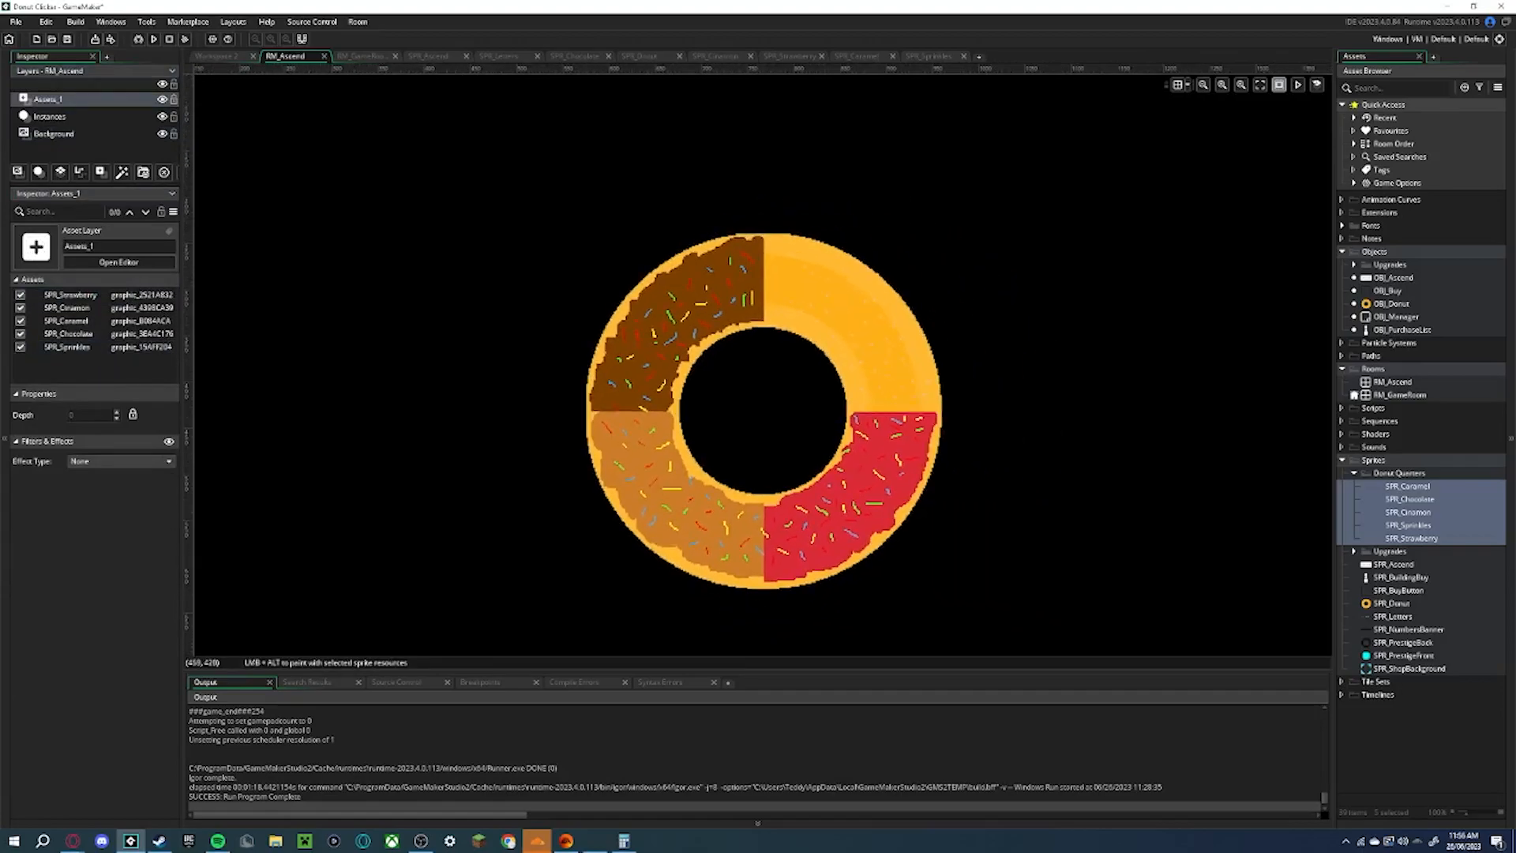
ctrl+scroll(481, 403, down, 1)
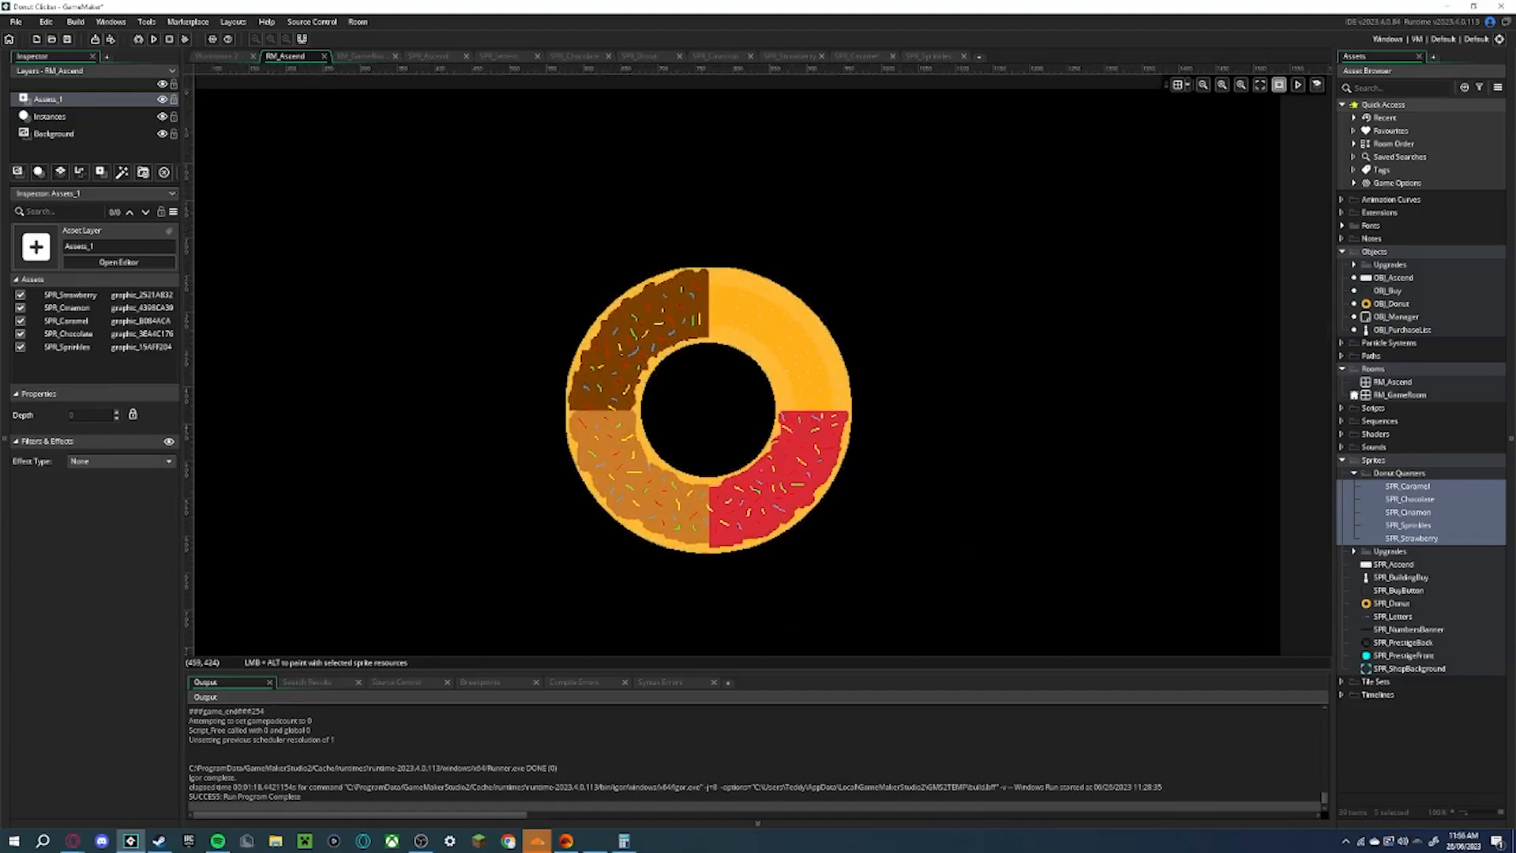
ctrl+scroll(528, 371, down, 1)
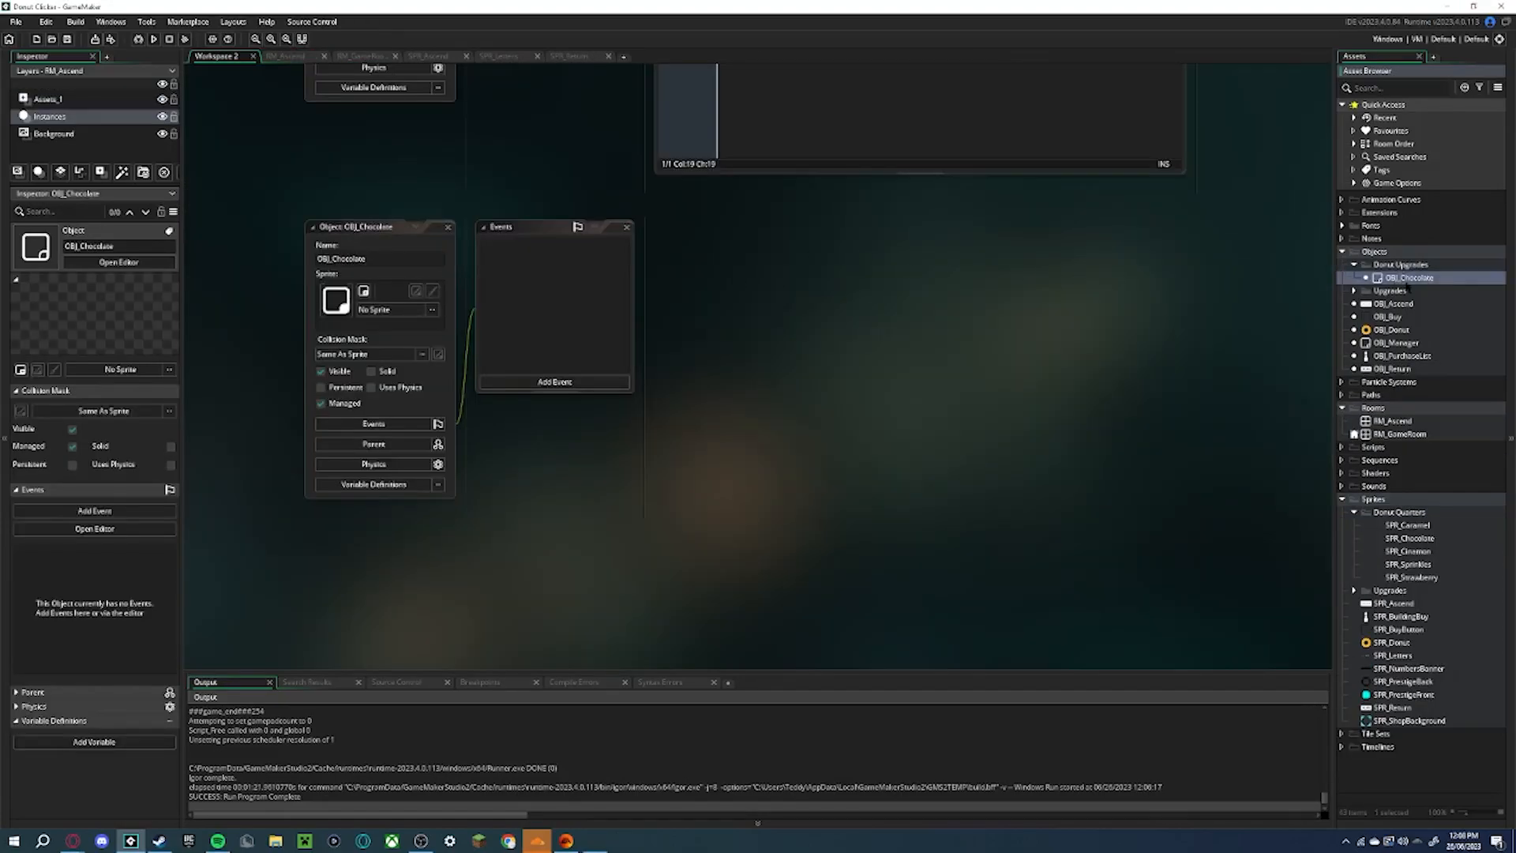
Duplicate OBJ_Chocolate in the Donut Upgrades folder and erase the end of the copy's name for renaming
right_click(1405, 282)
click(1319, 361)
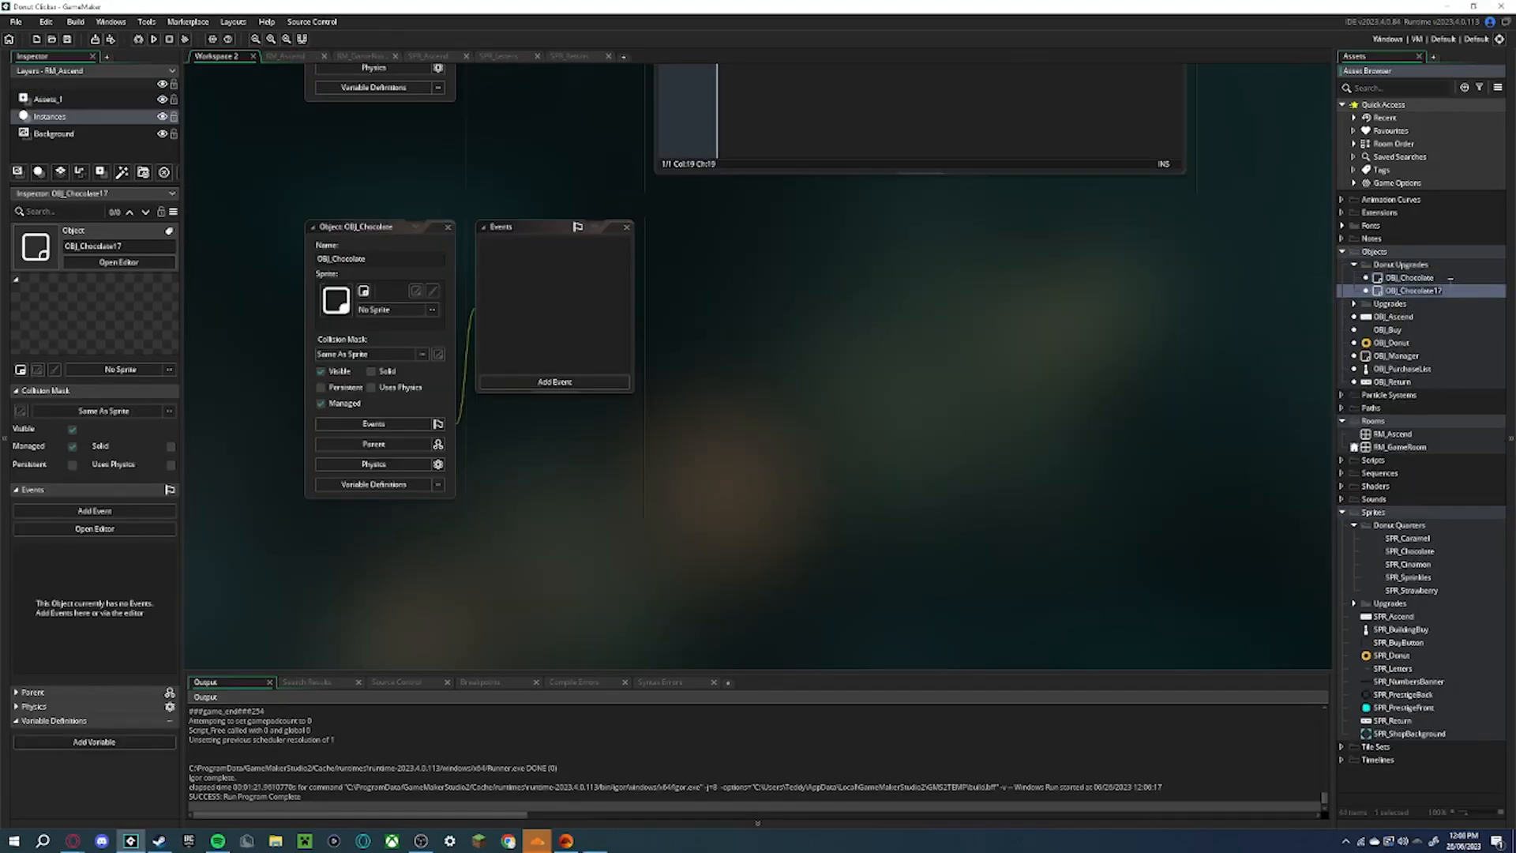
click(1454, 290)
key(BackSpace)
key(BackSpace)
key(BackSpace)
key(BackSpace)
key(BackSpace)
key(BackSpace)
key(BackSpace)
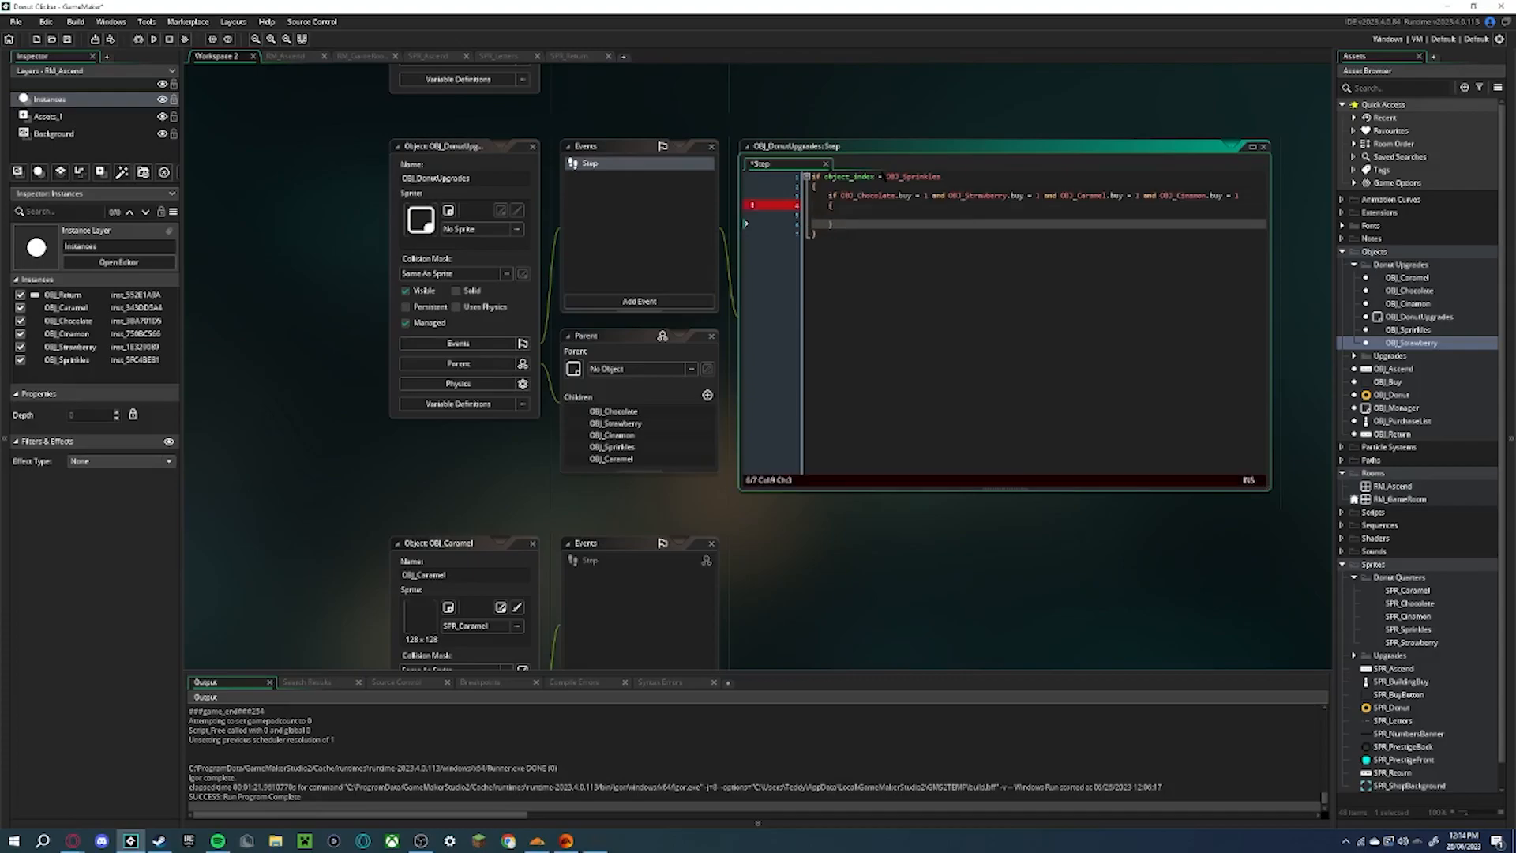
Place the text cursor inside the inner braces of the OBJ_Sprinkles condition in OBJ_DonutUpgrades' Step event
key(Up)
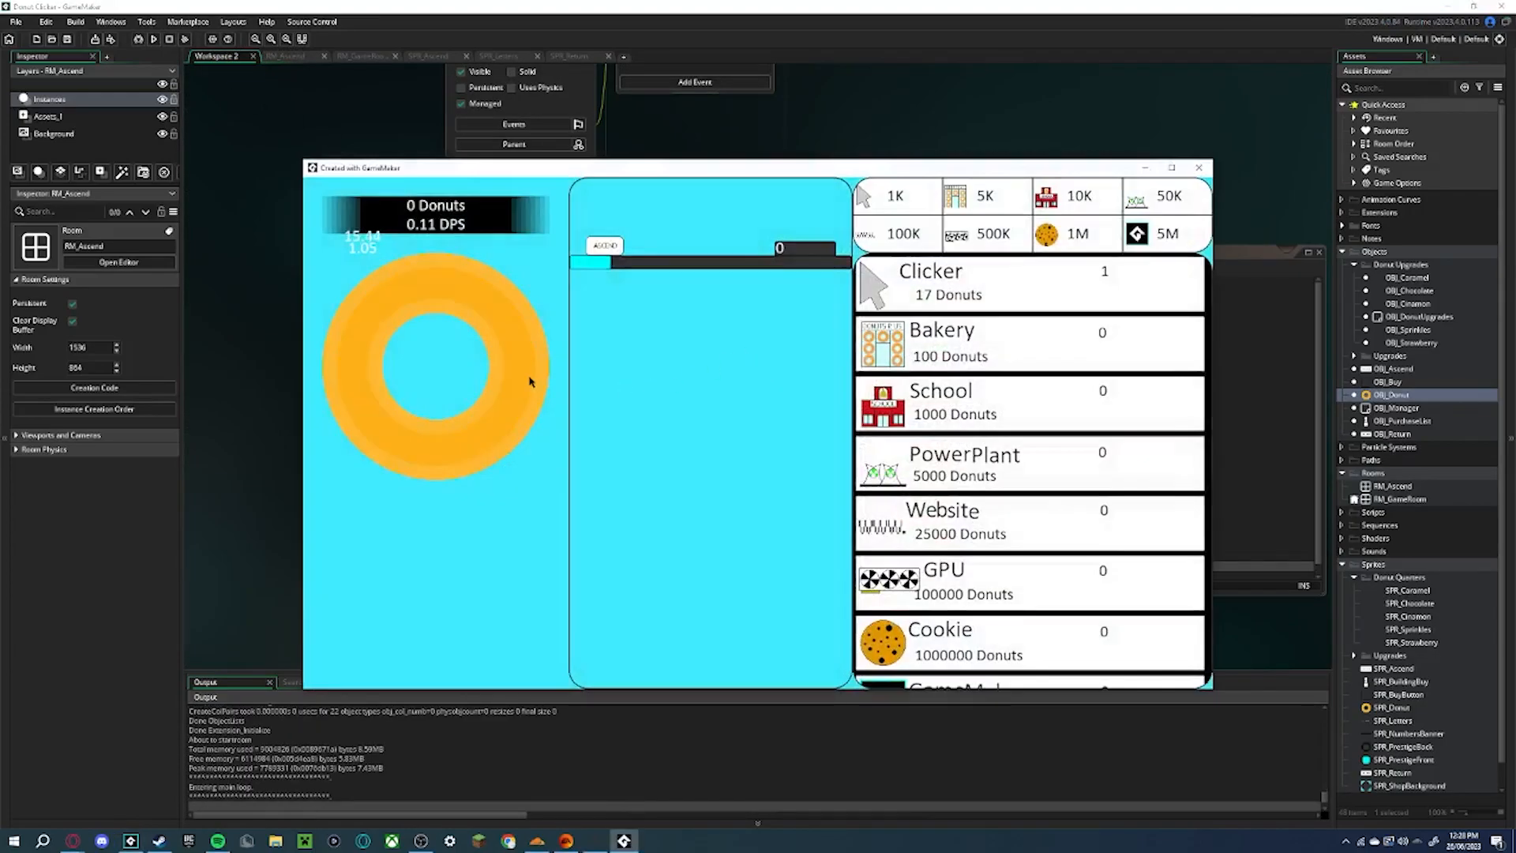
Tap the donut in the running game to test the donuts earned per tap
click(511, 373)
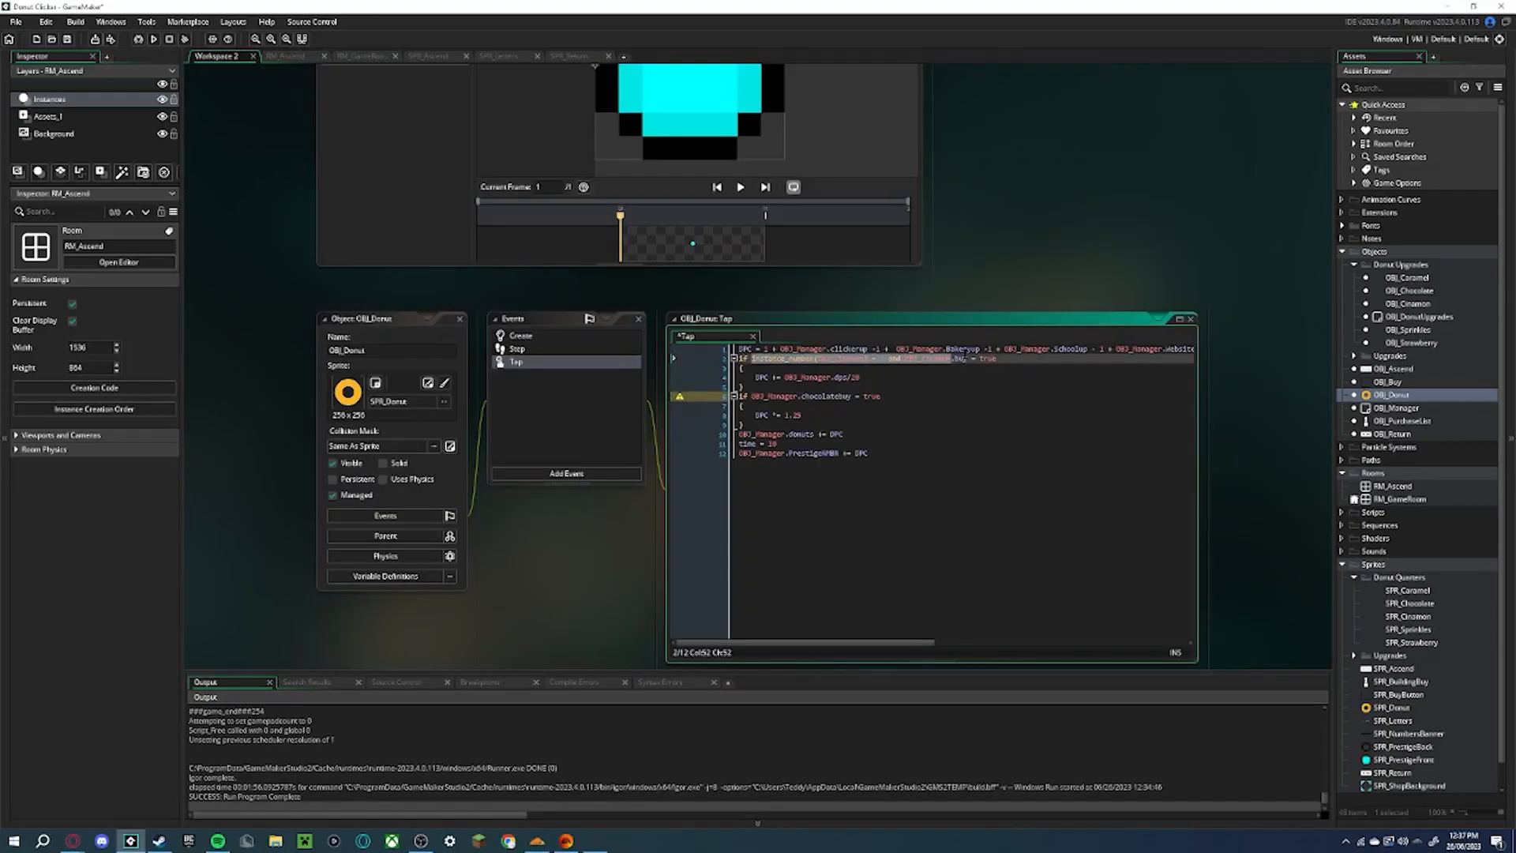
Replace the object reference in the first condition of OBJ_Donut's Tap event with OBJ_Manager
key(BackSpace)
key(BackSpace)
key(BackSpace)
key(BackSpace)
key(BackSpace)
key(BackSpace)
key(BackSpace)
key(BackSpace)
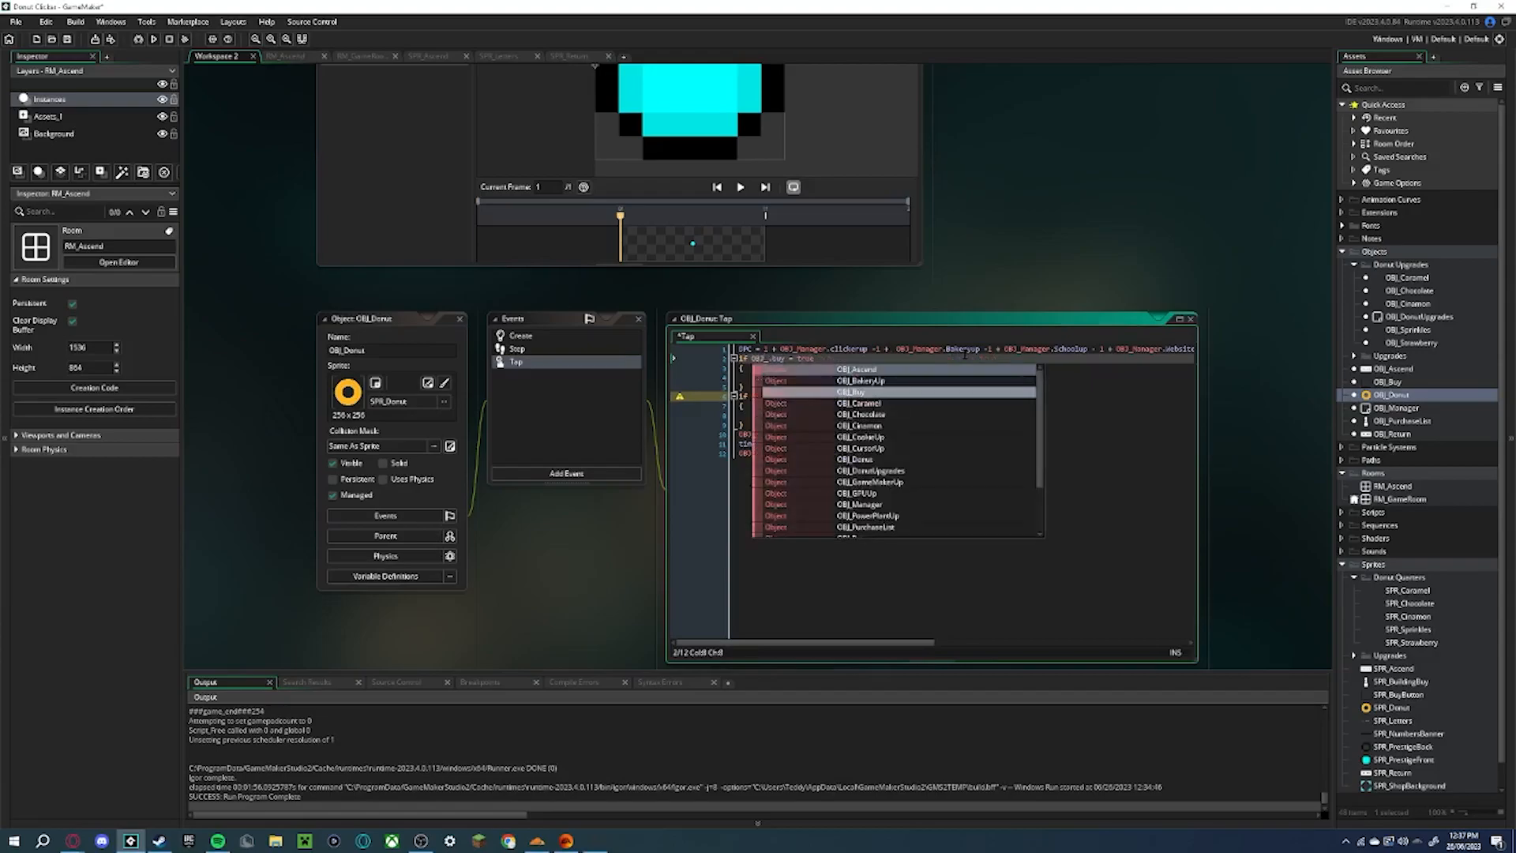
text(Manager)
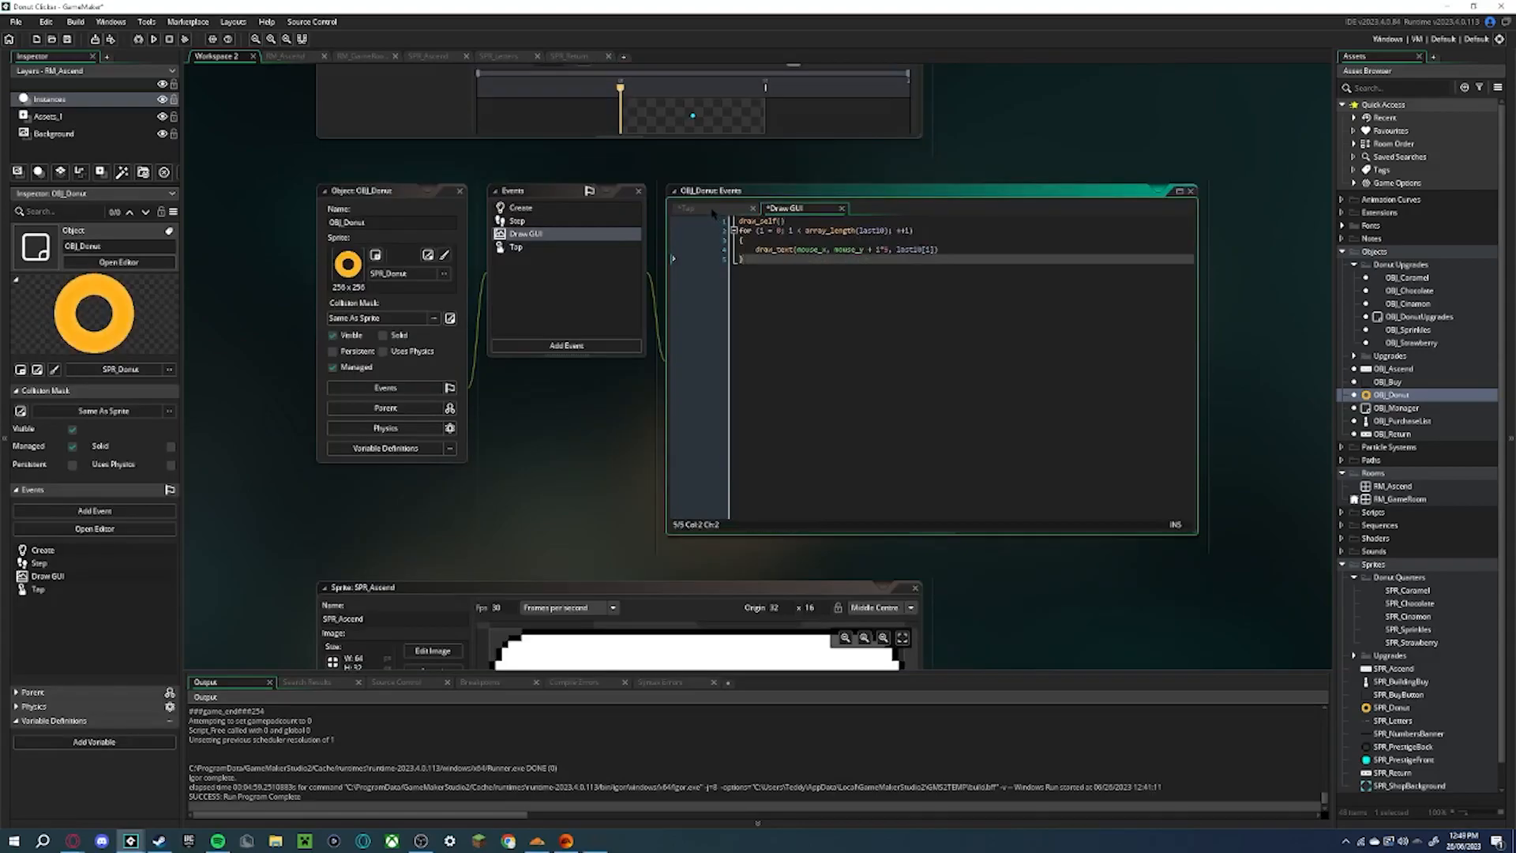
Show OBJ_Donut's Tap event code and run the game to test it
click(709, 209)
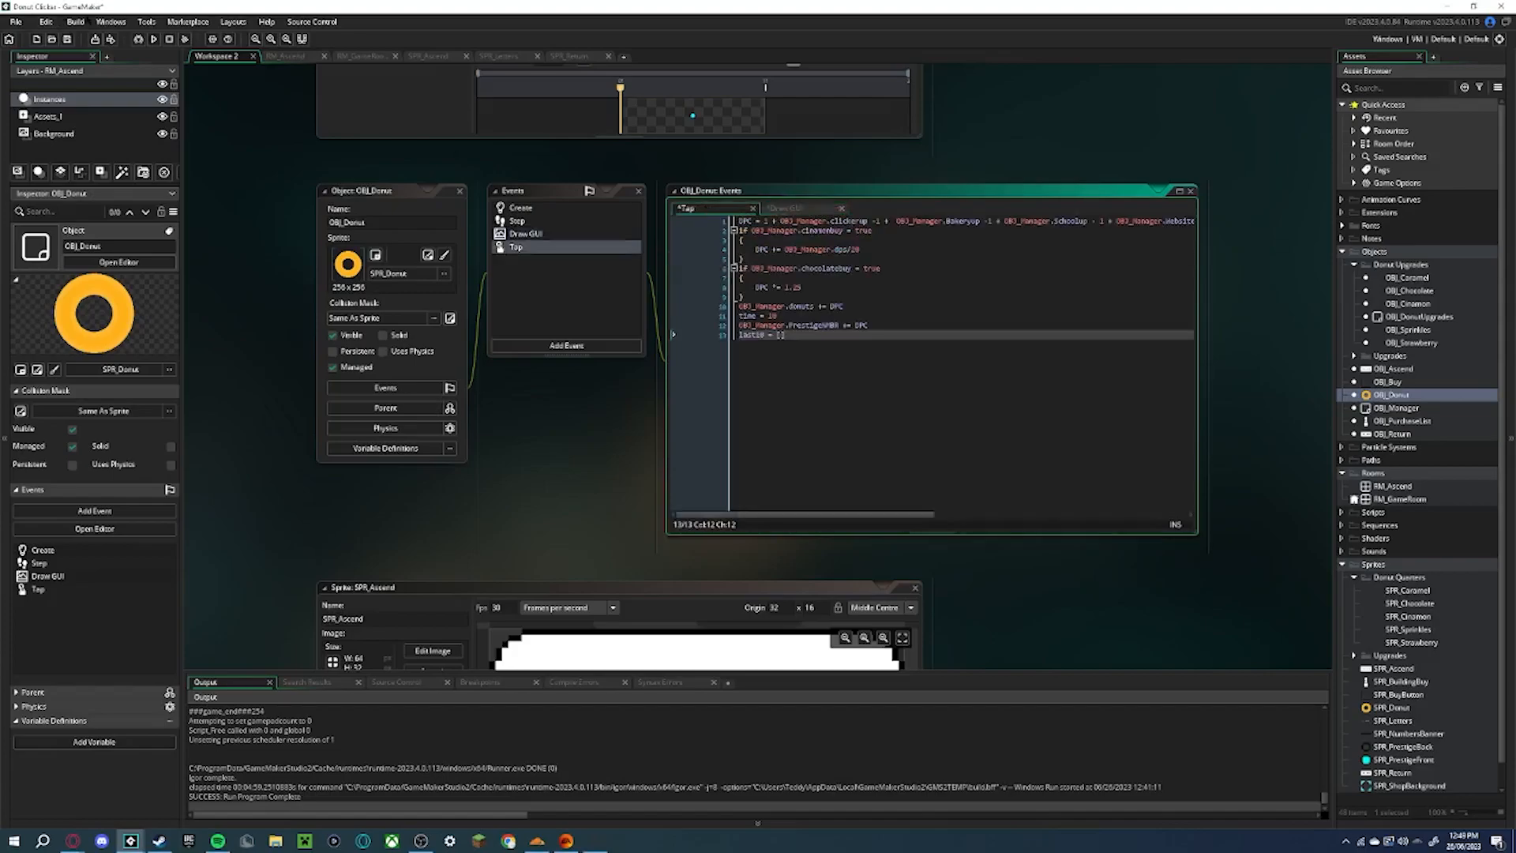
key(F5)
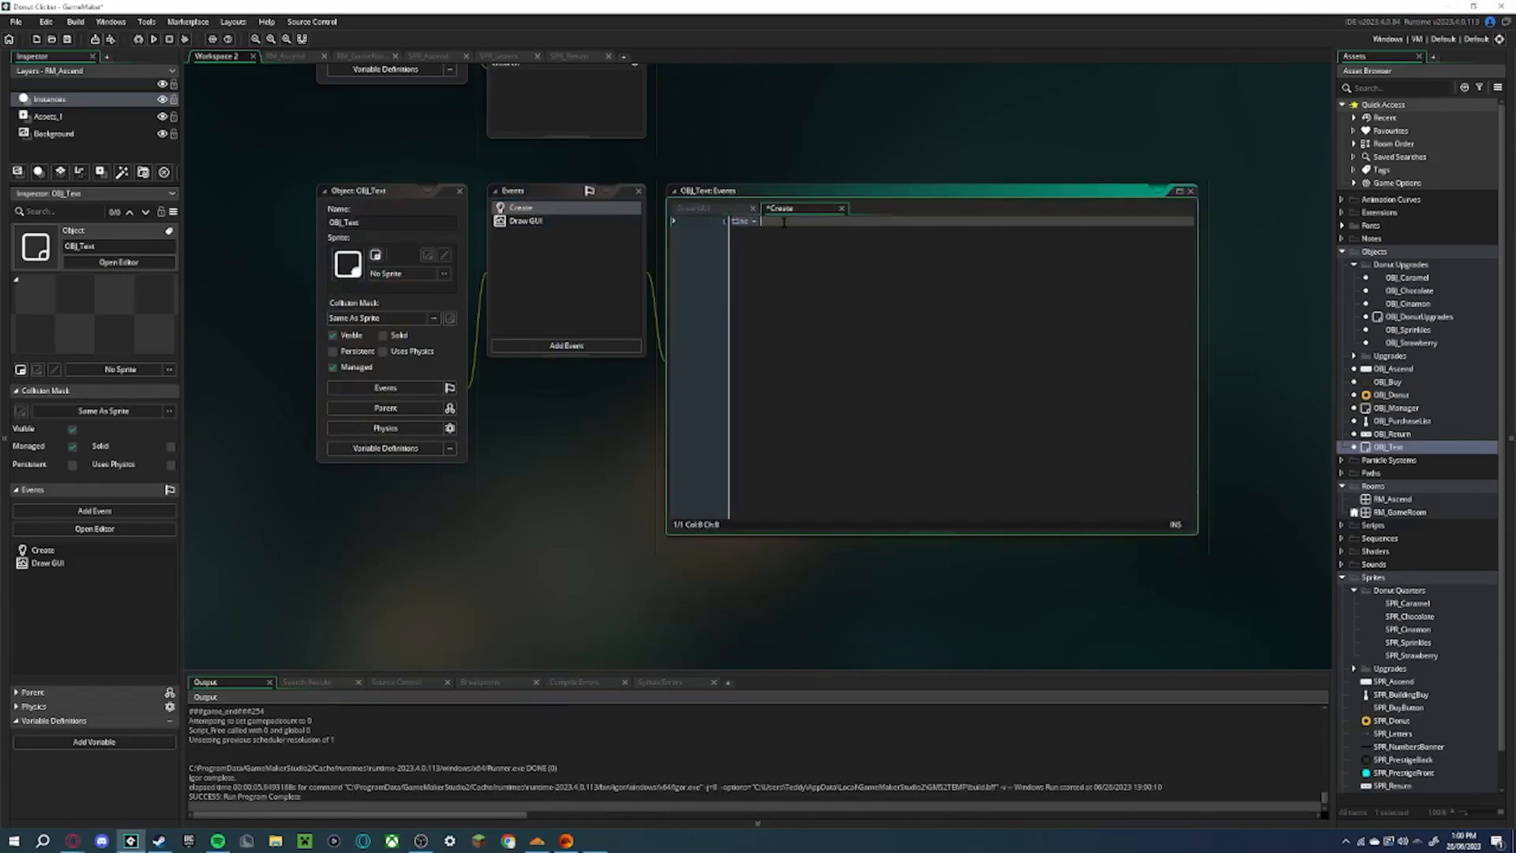
Complete the time assignment in OBJ_Text's Create event with 0, return to its Draw GUI code and run the game
text(0)
click(726, 210)
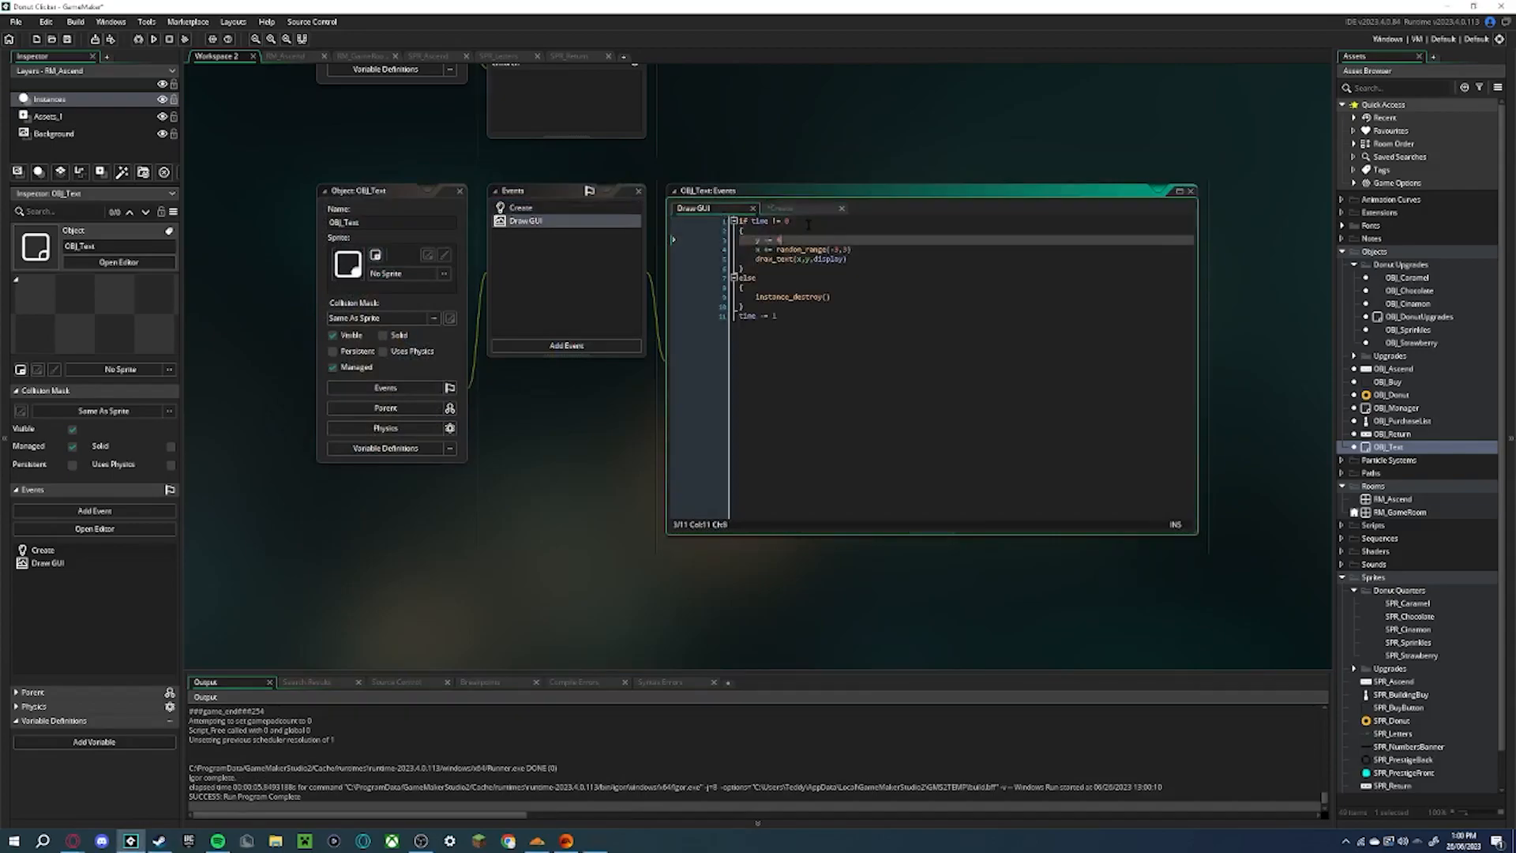
key(F5)
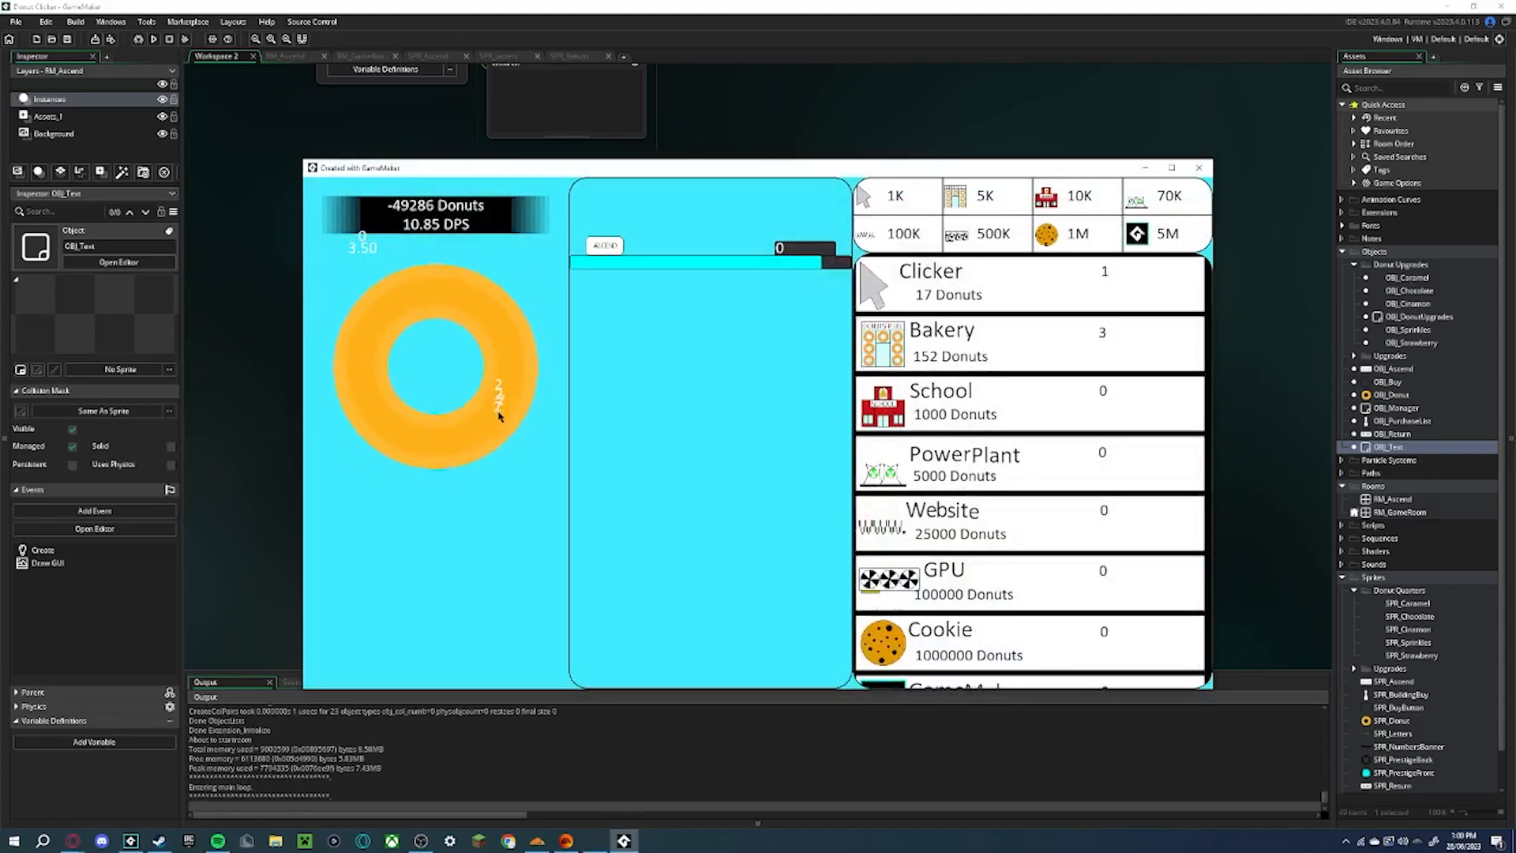
Tap the donut repeatedly in the running game to test the floating text, and close the game
click(499, 416)
click(499, 415)
click(501, 417)
click(502, 417)
click(503, 417)
click(502, 417)
click(502, 417)
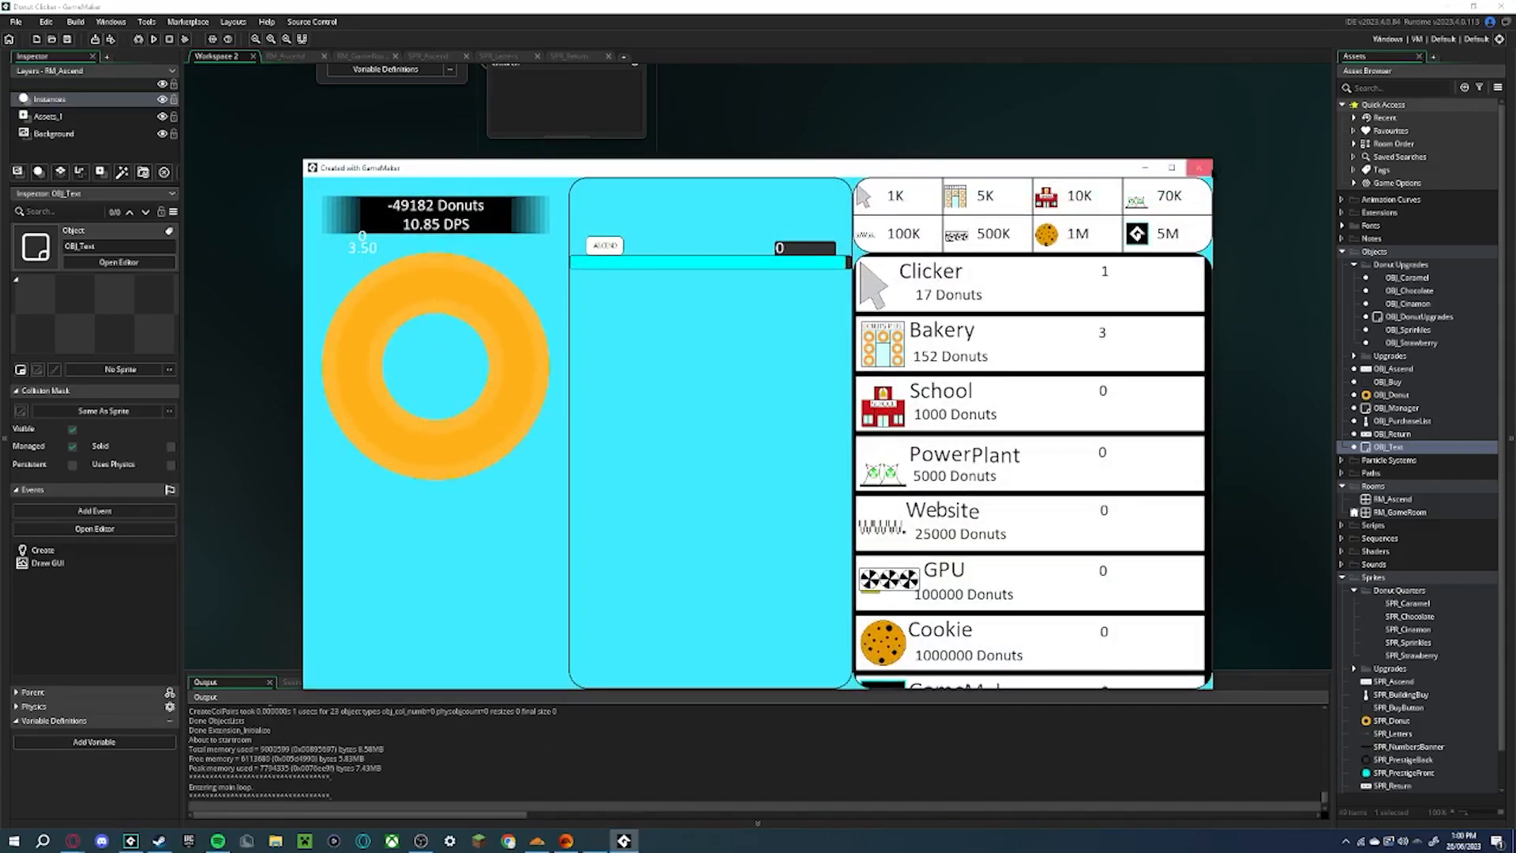
click(1198, 167)
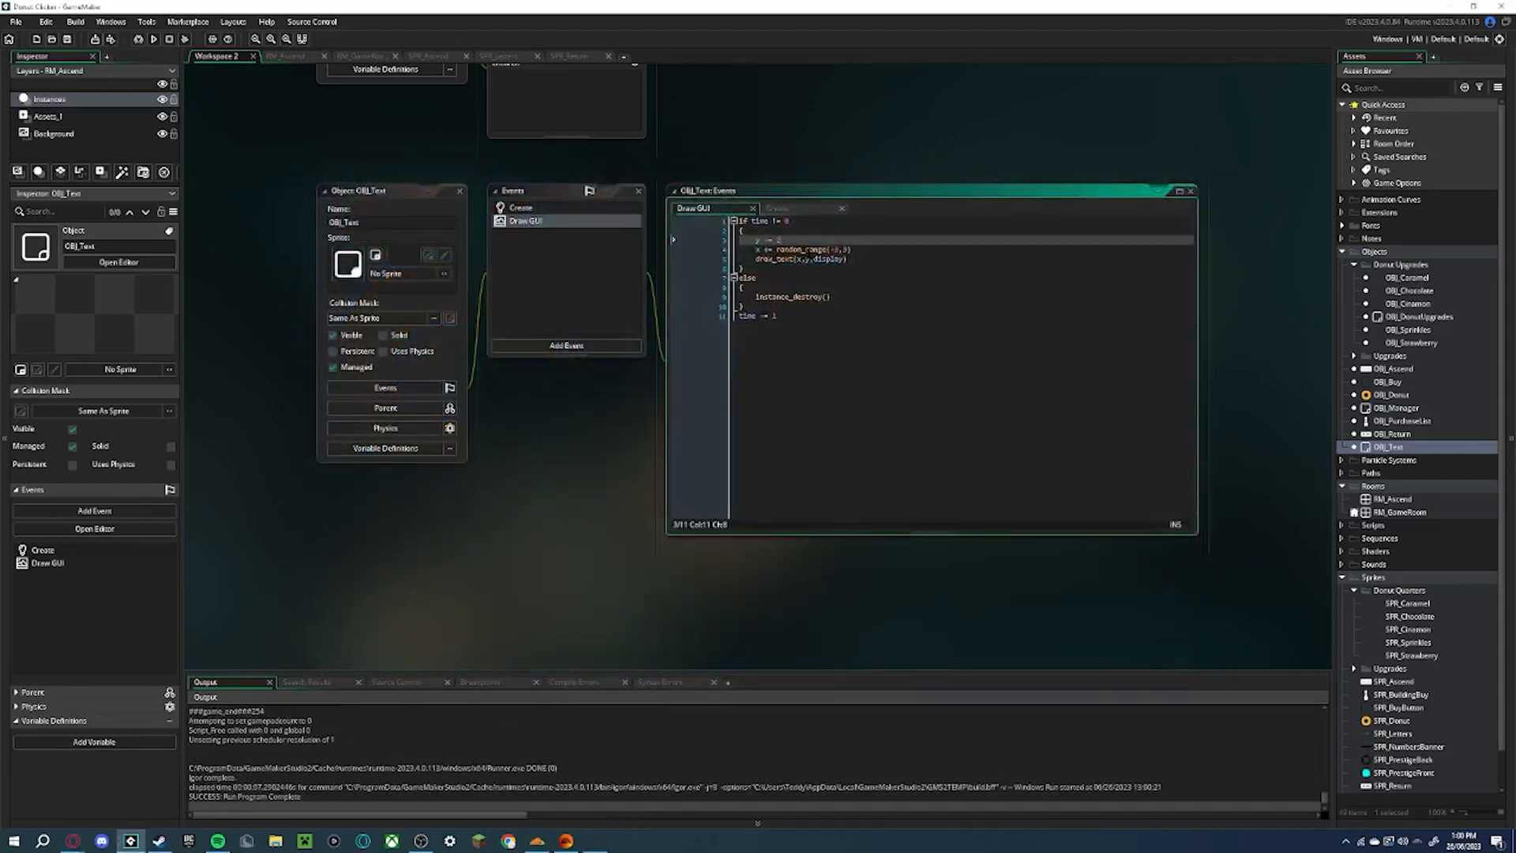
Insert a quoted string at the display argument of the draw_text call in OBJ_Text's Draw GUI event
click(815, 259)
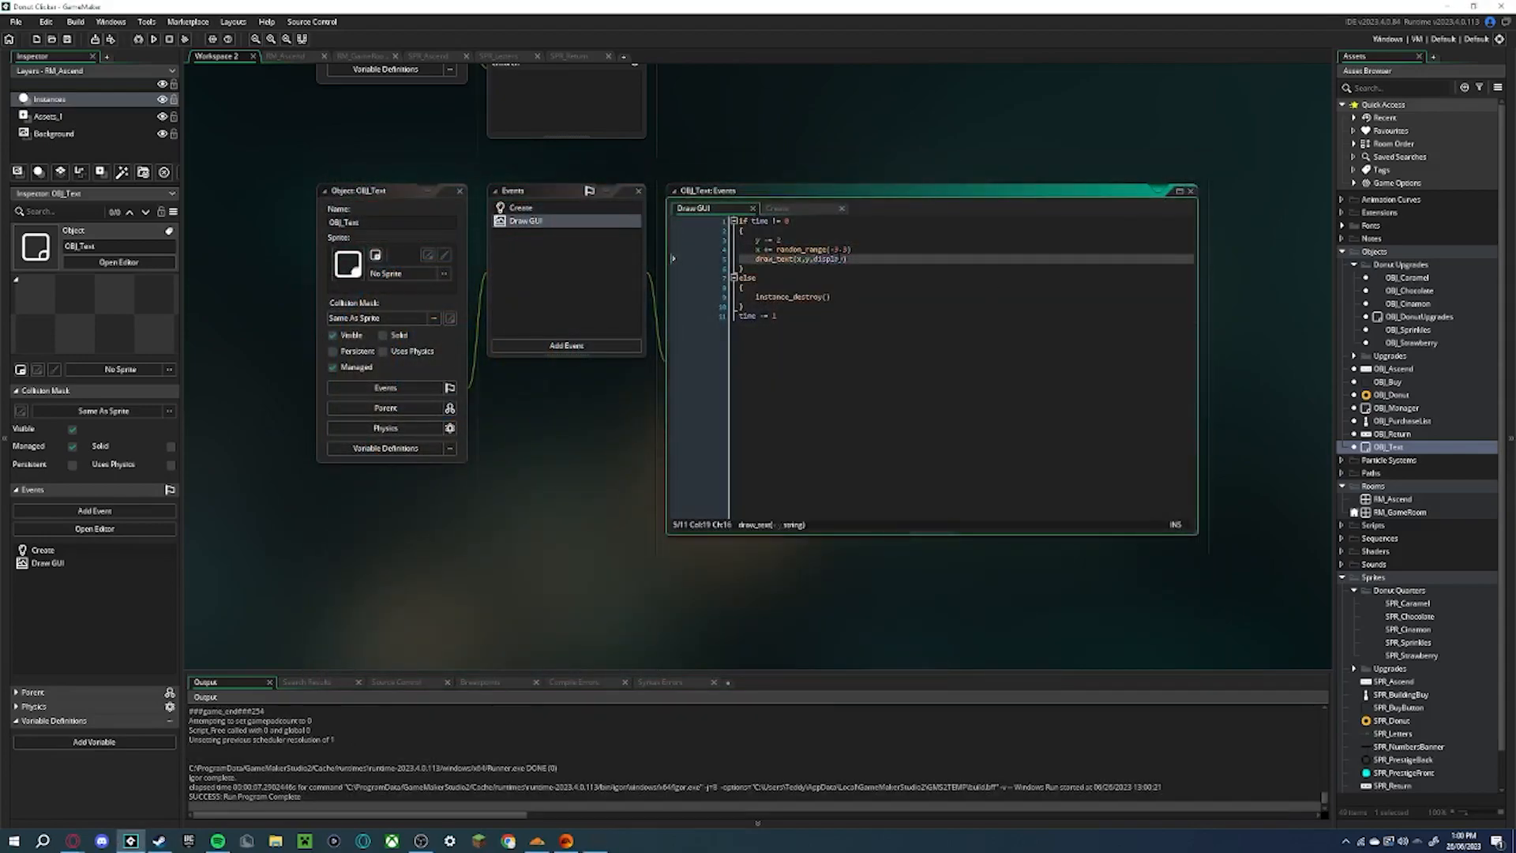
text("")
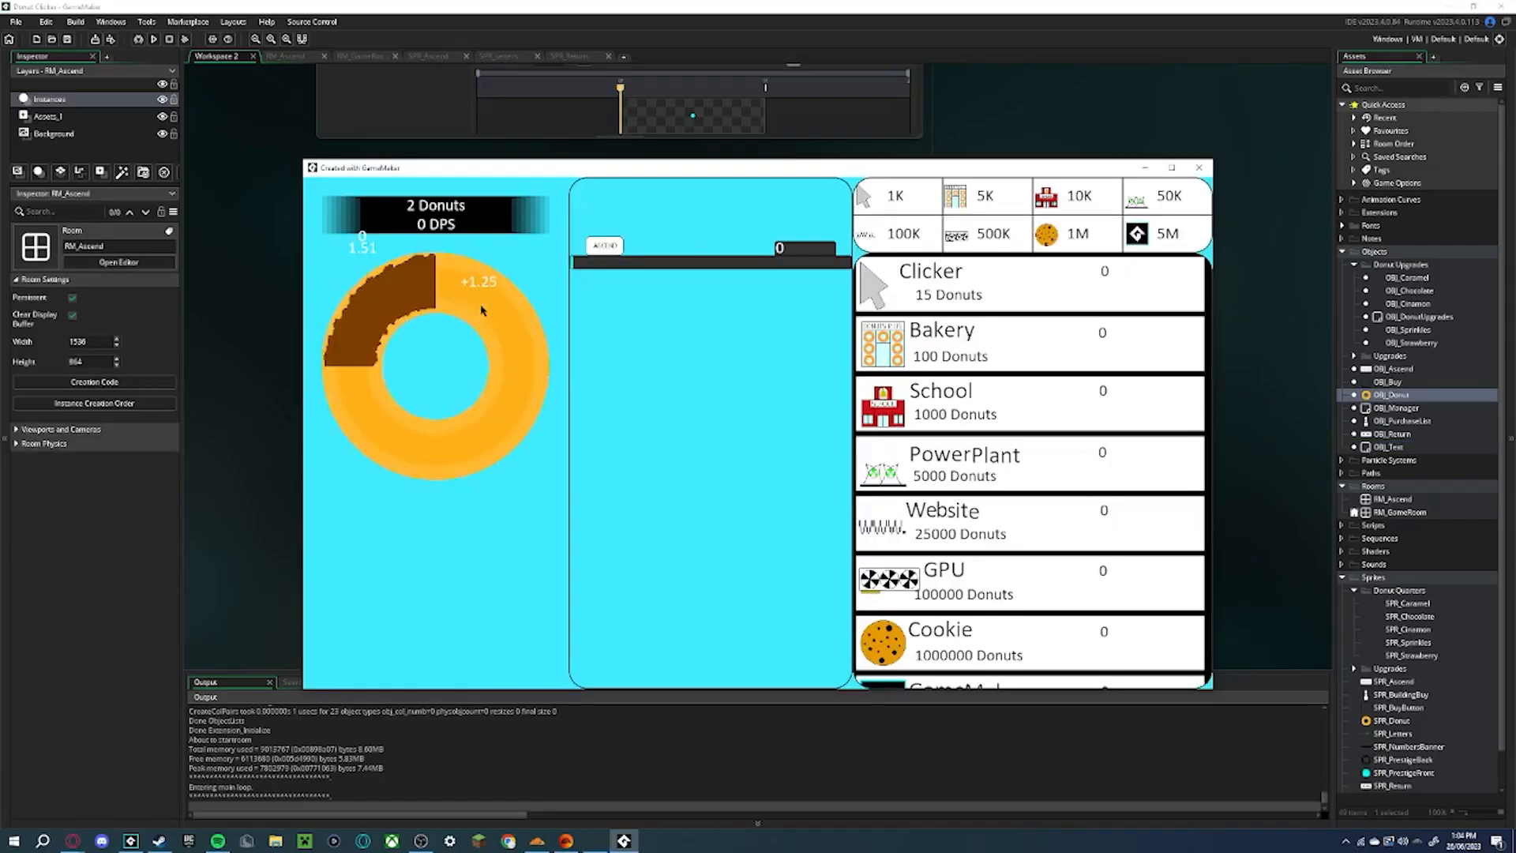
Tap the donut repeatedly in the running game to test the plus-prefixed floating numbers with the chocolate quarter in place
click(476, 297)
click(476, 297)
click(477, 297)
click(476, 297)
click(476, 297)
click(475, 297)
click(472, 296)
click(472, 296)
click(471, 296)
click(472, 296)
click(471, 296)
click(471, 296)
click(469, 295)
click(467, 295)
click(465, 293)
click(473, 289)
click(481, 283)
click(490, 276)
click(498, 271)
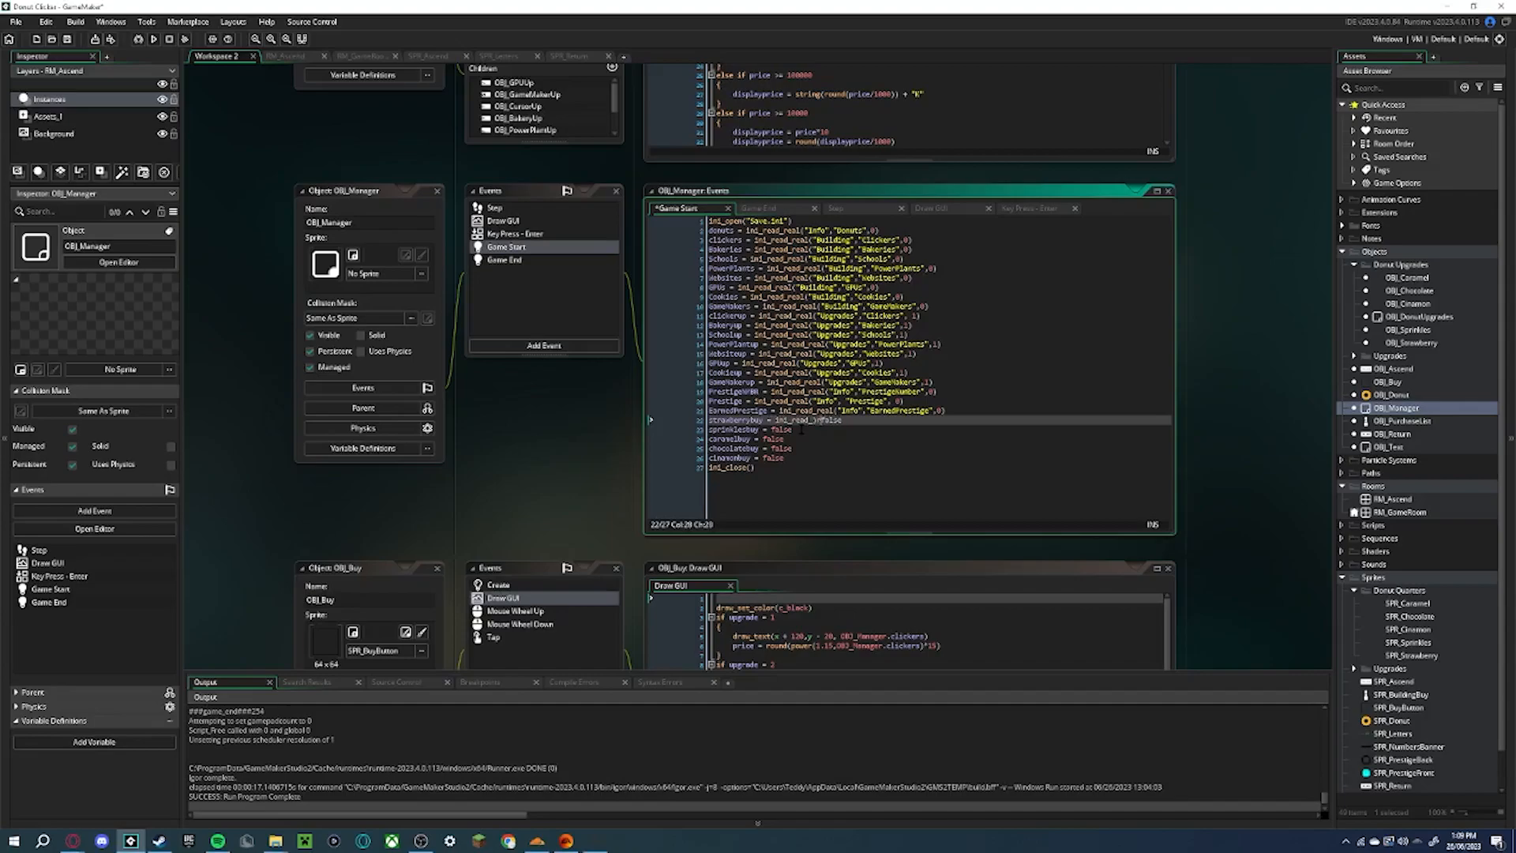
Load strawberrybuy with ini_read_real("","",false) in OBJ_Manager's Game Start event and place the cursor within its arguments
text(("","",false))
drag(885, 420, 773, 432)
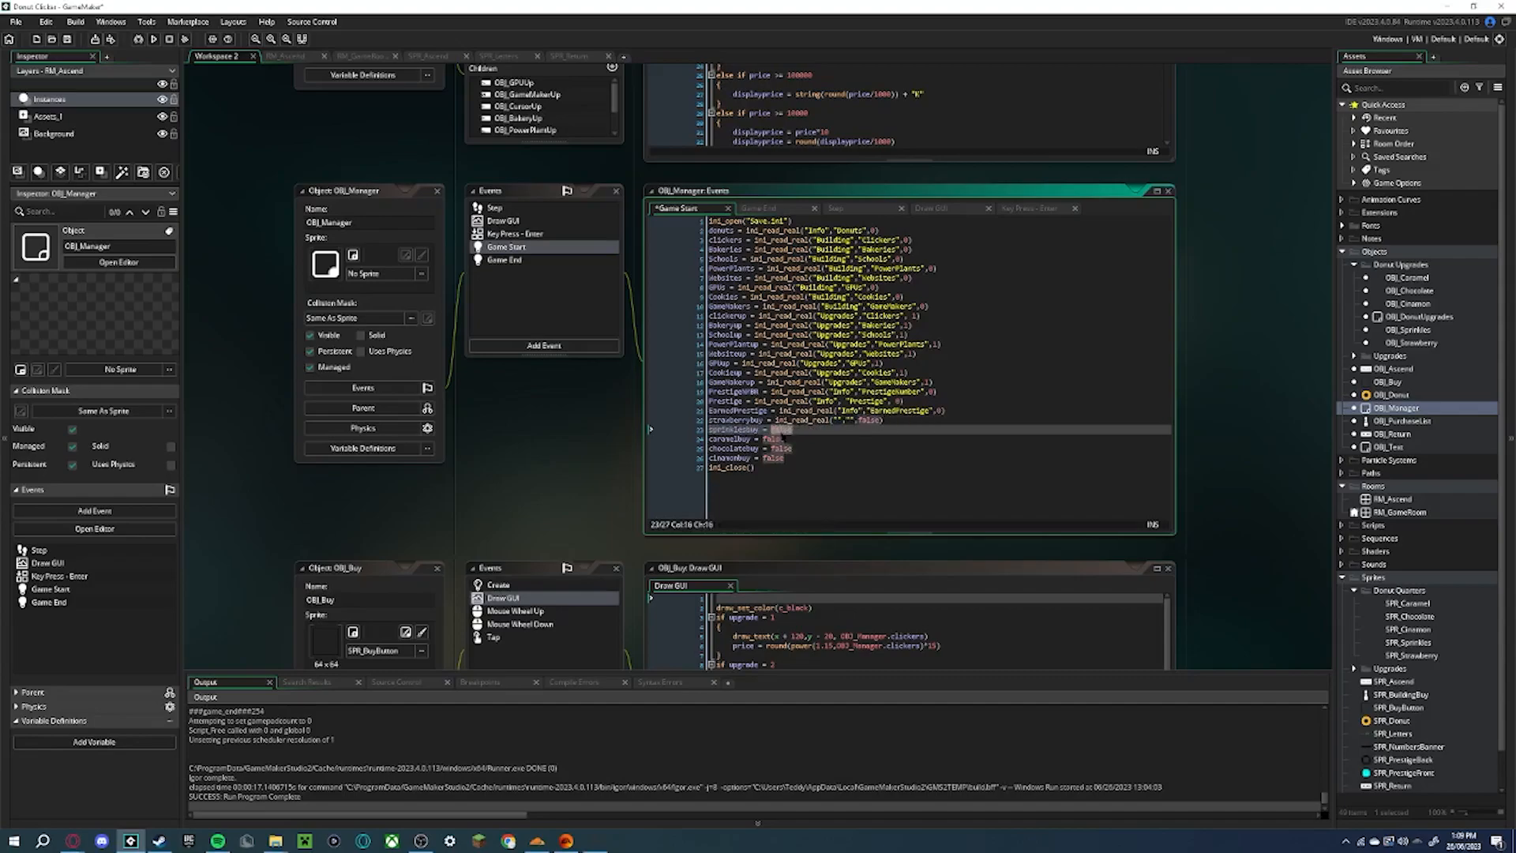
click(837, 420)
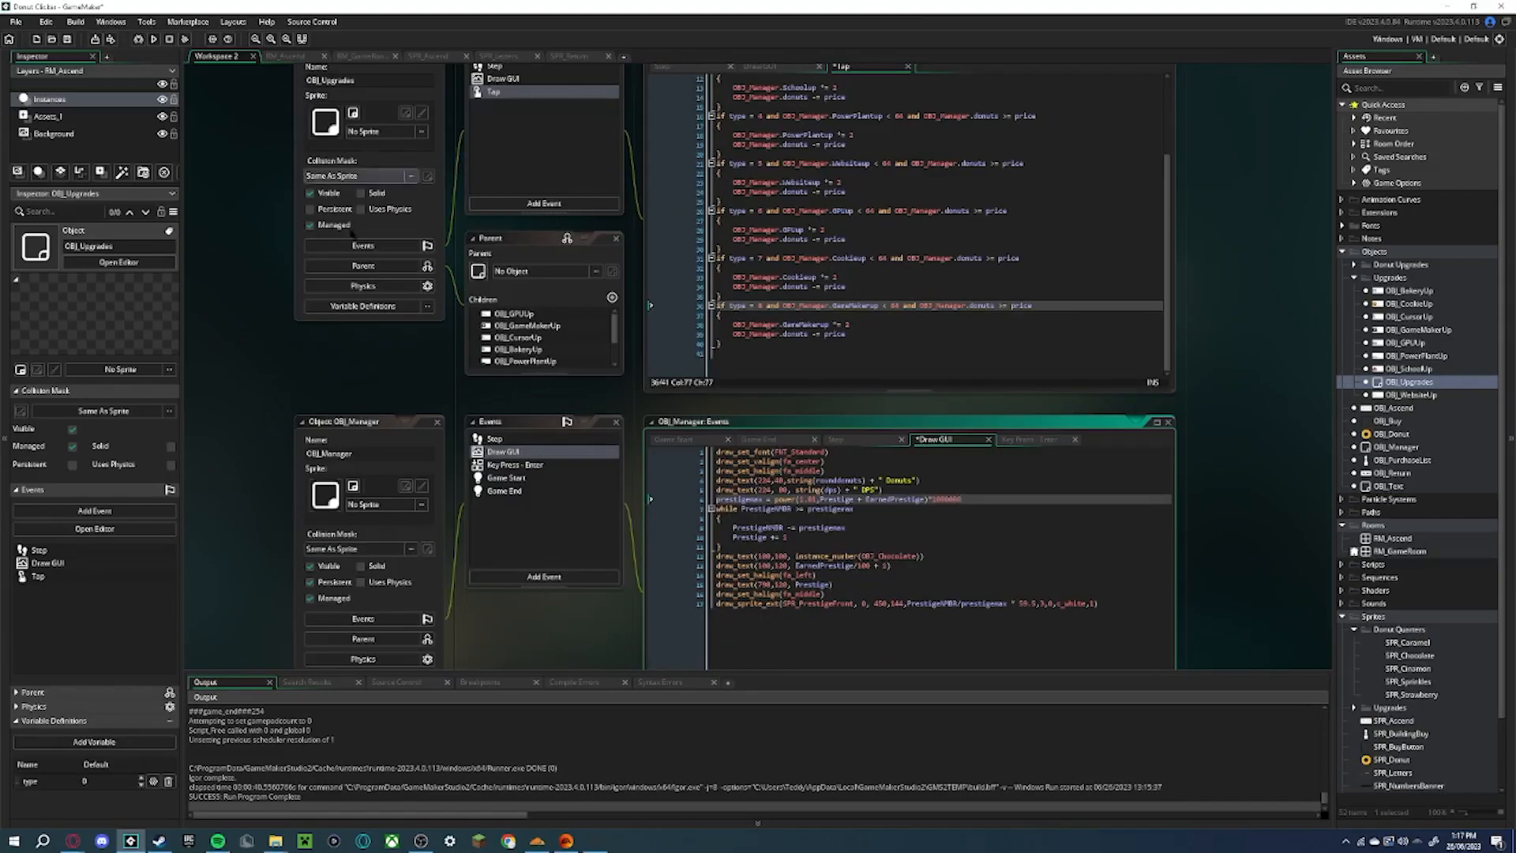
click(311, 341)
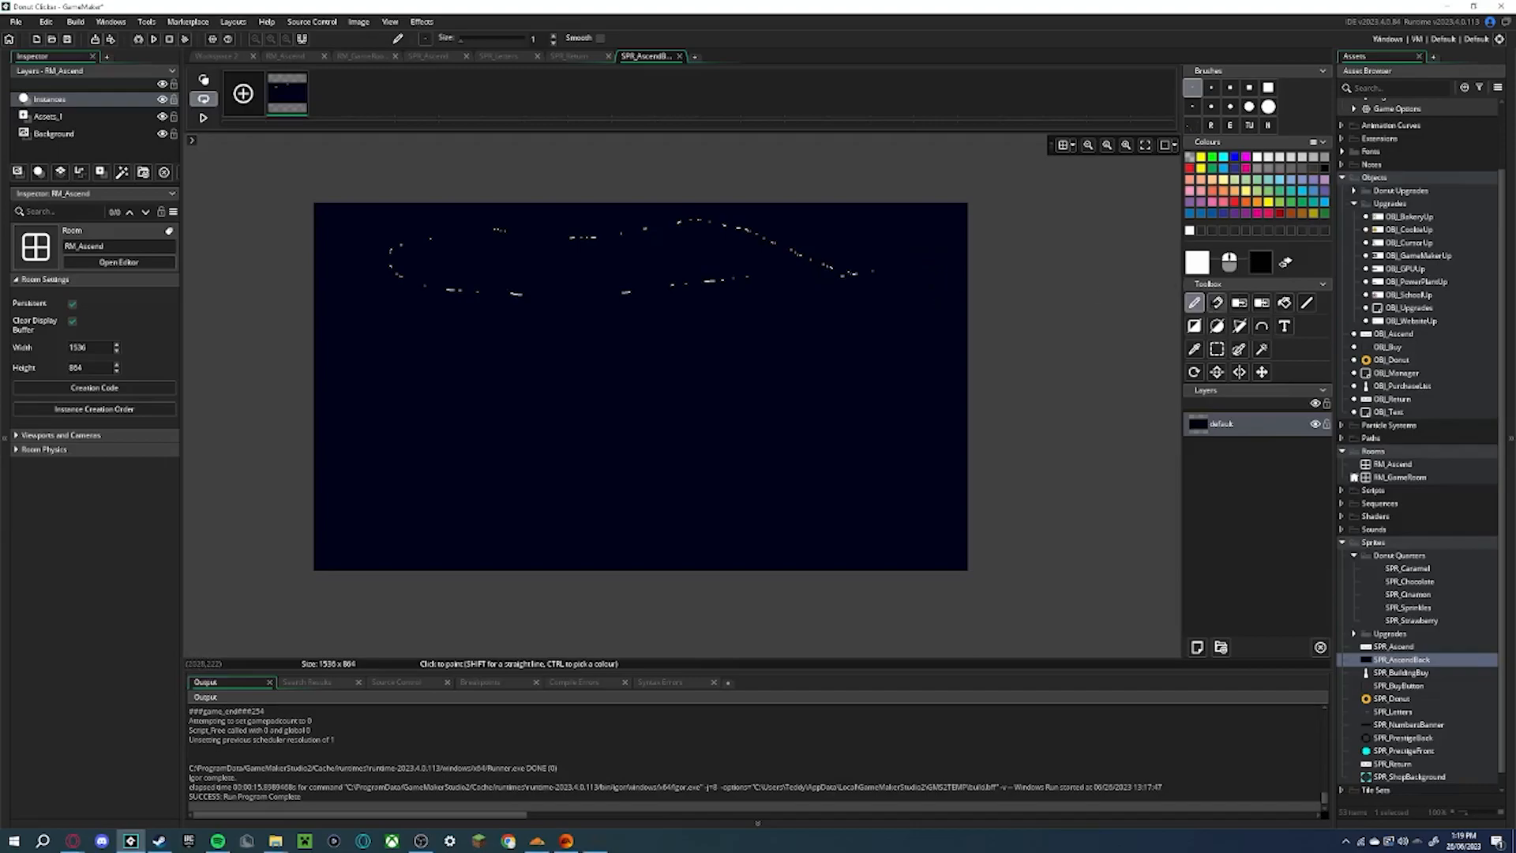
Scatter single white pixels as stars across the dark background of SPR_AscendBack
scroll(819, 348, down, 3)
scroll(721, 288, up, 2)
click(450, 385)
click(446, 444)
click(575, 412)
click(743, 427)
click(804, 356)
click(902, 299)
click(728, 273)
click(631, 321)
click(456, 300)
click(761, 346)
click(924, 338)
click(885, 412)
click(767, 409)
click(846, 430)
scroll(935, 449, up, 3)
click(942, 488)
scroll(950, 496, down, 3)
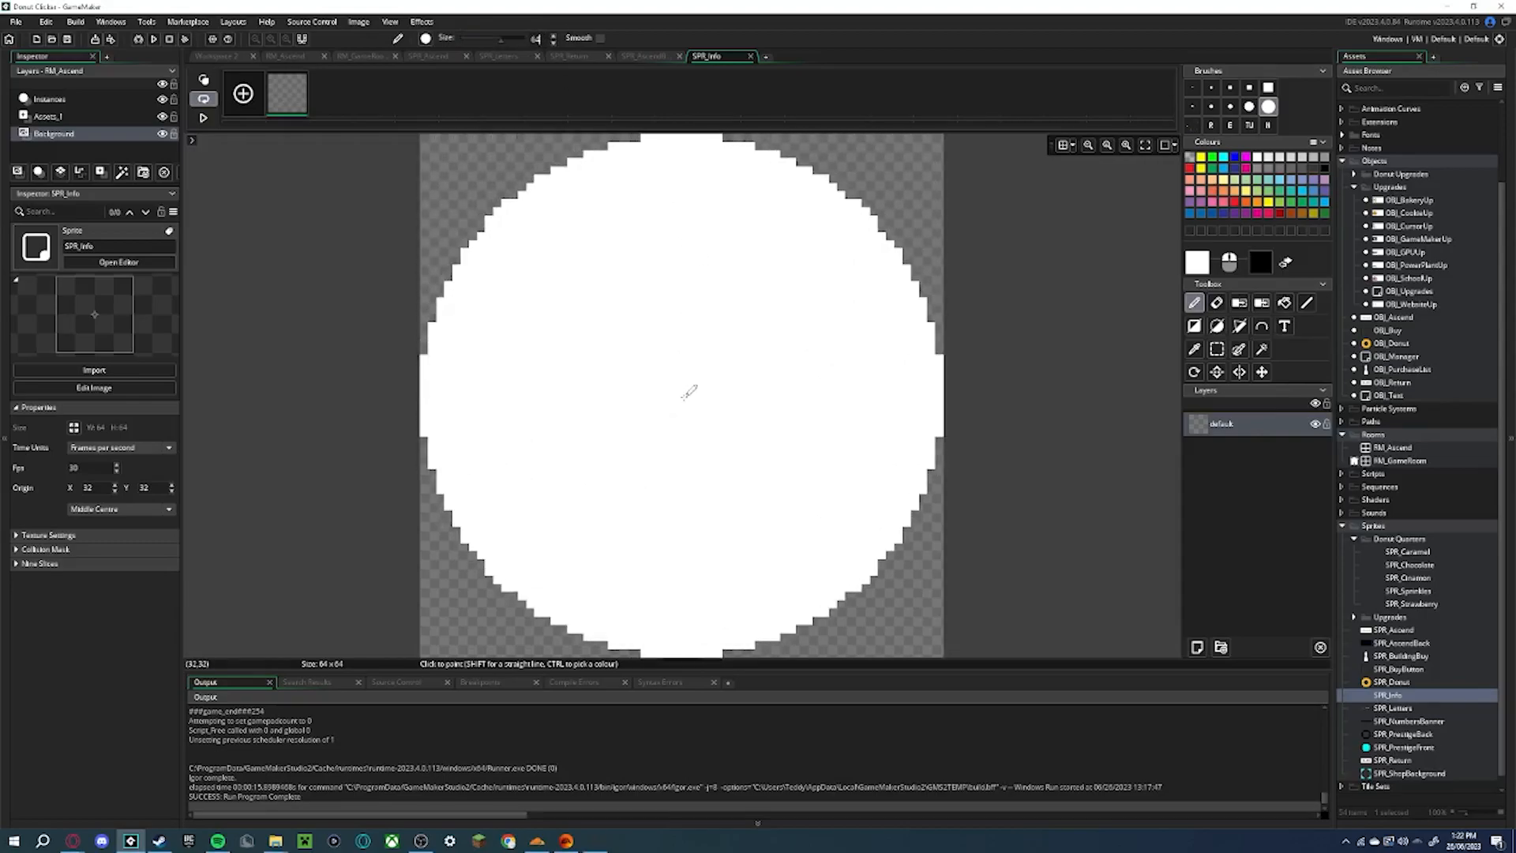
Stamp a black circle filling the SPR_Info canvas and a size 62 white circle inside it, leaving a black outline
right_click(680, 398)
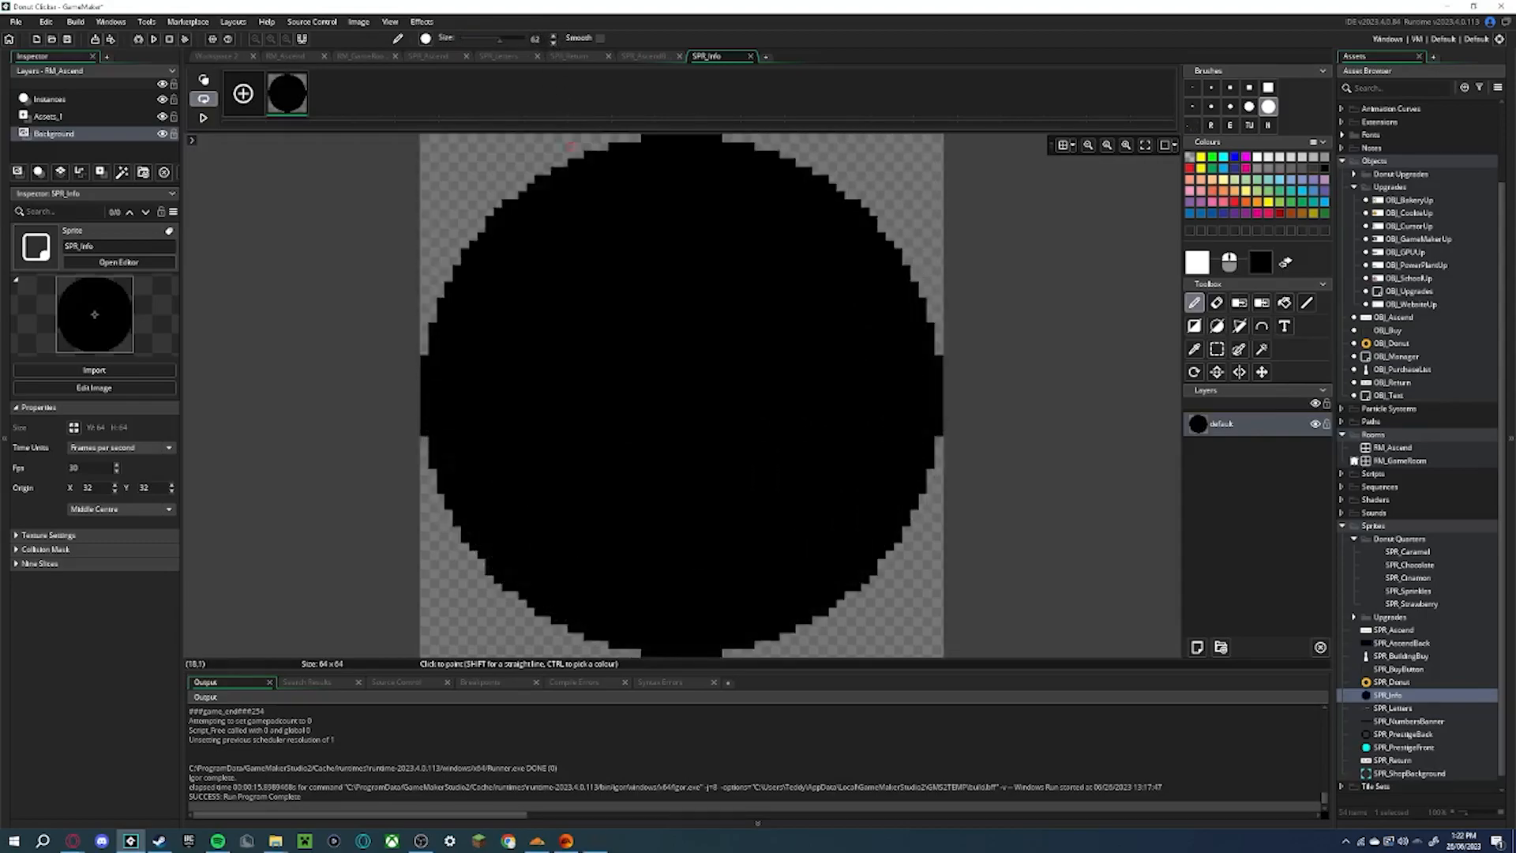
click(691, 395)
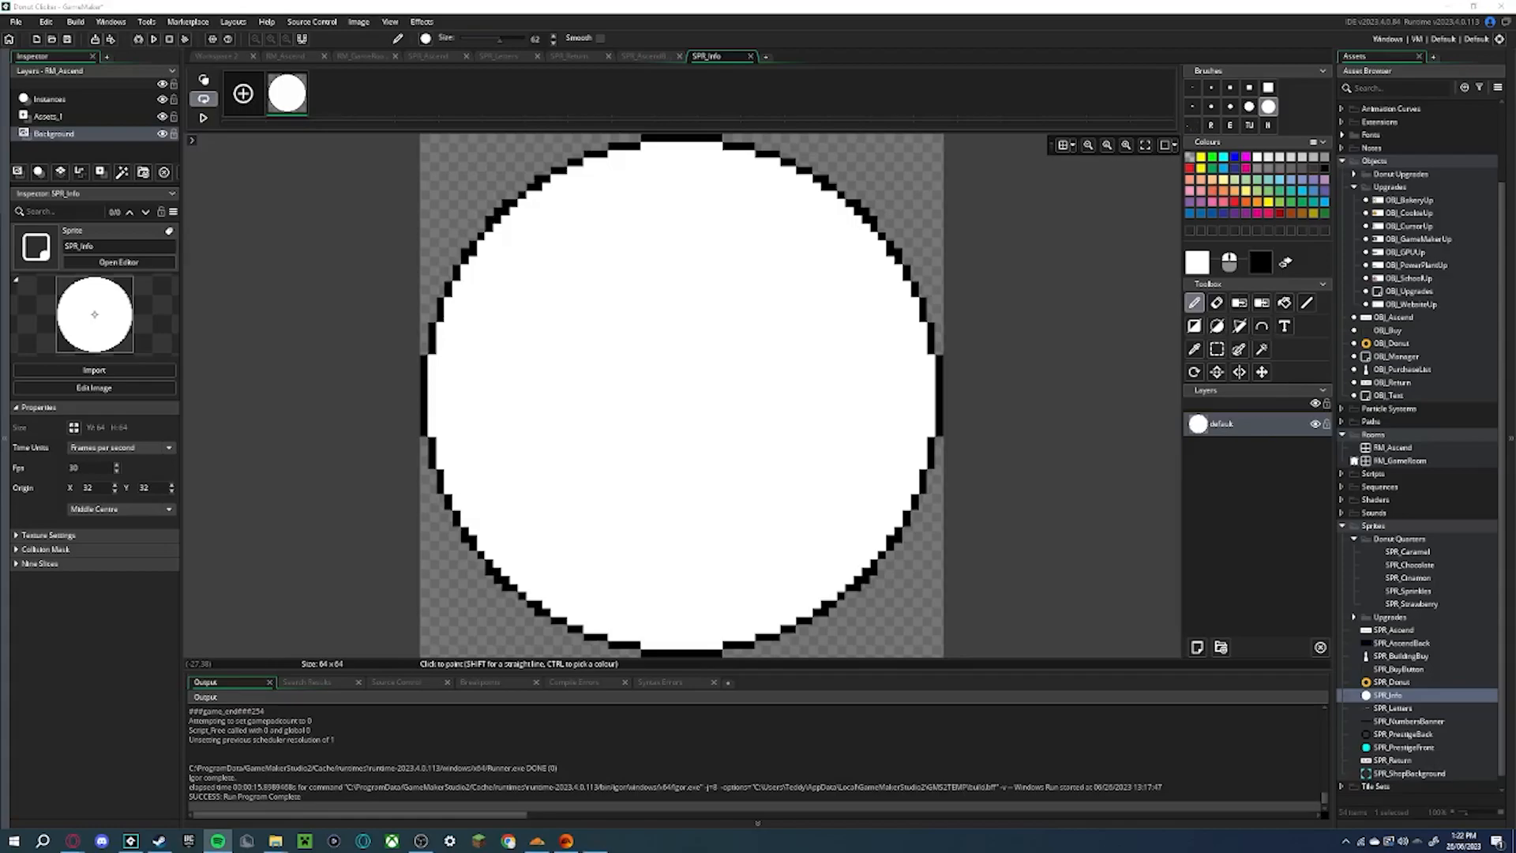
Run the game and enter the Ascend room
key(F5)
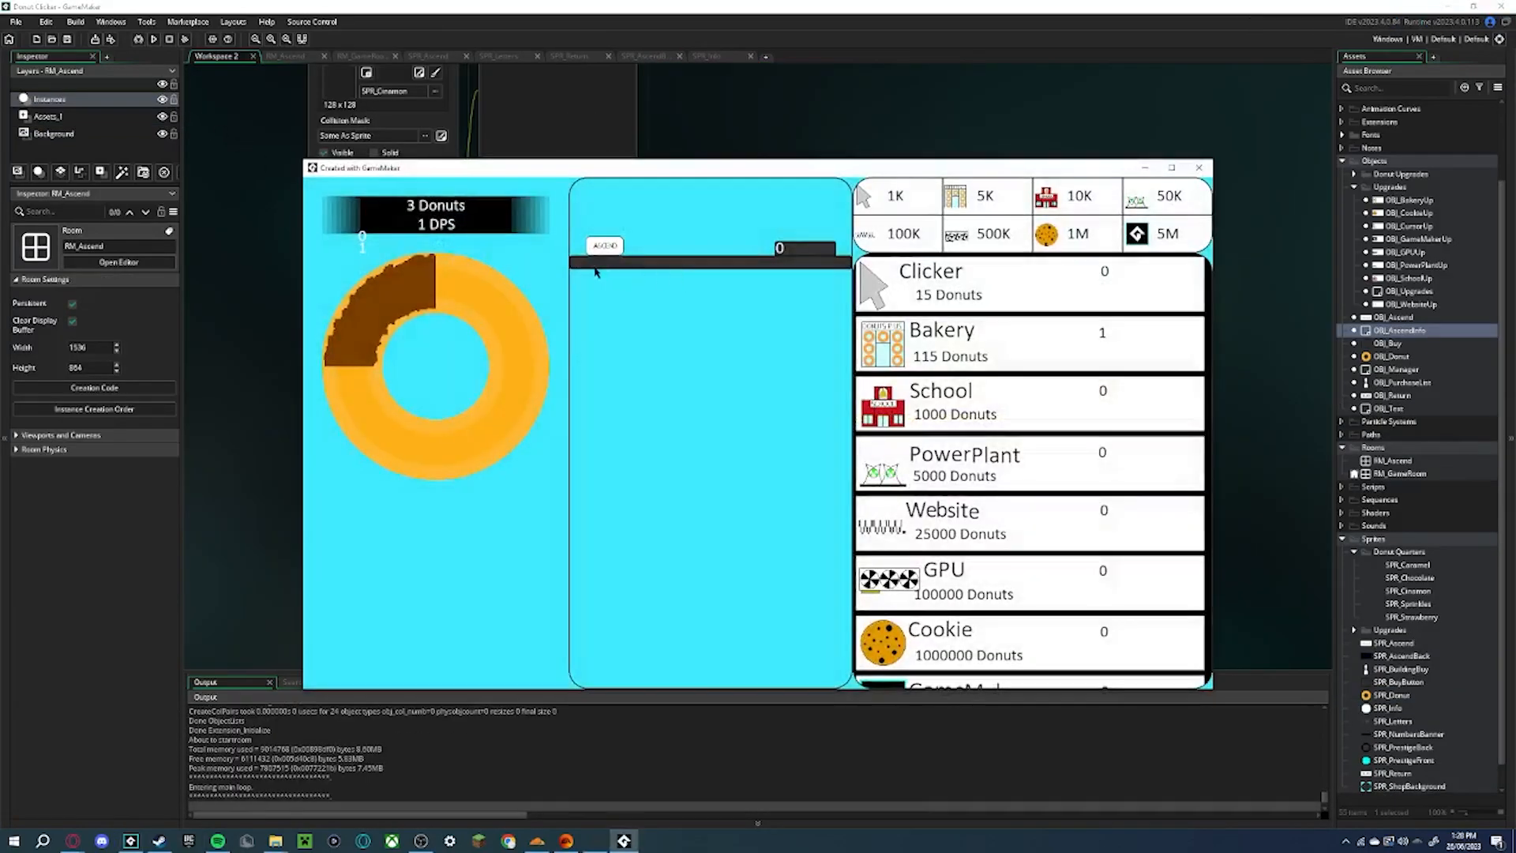
click(605, 246)
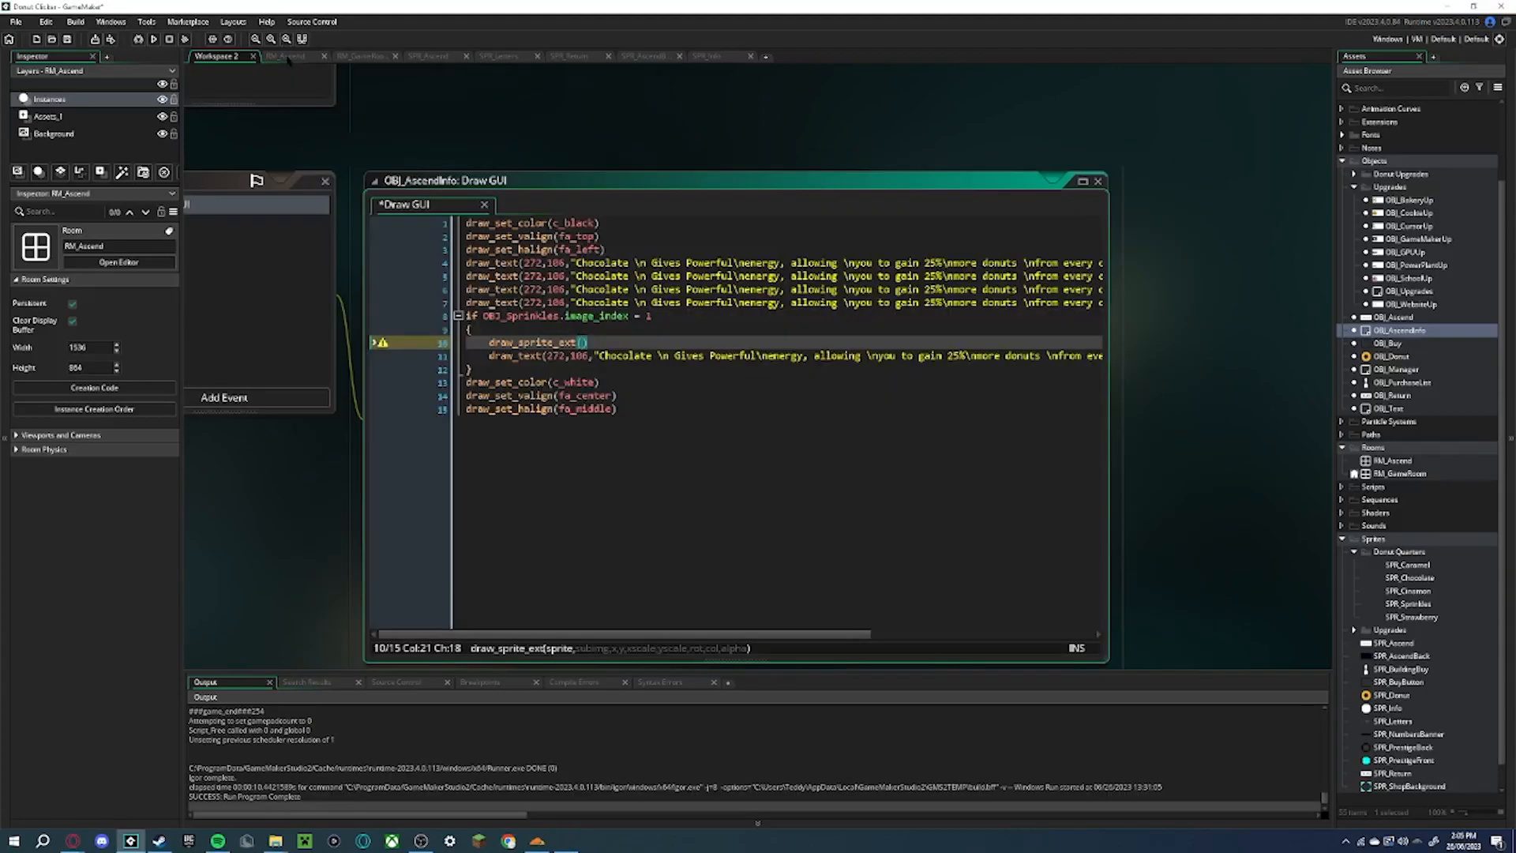
Open RM_Ascend to examine the room layout for placing the info sprite
click(286, 57)
scroll(836, 419, down, 5)
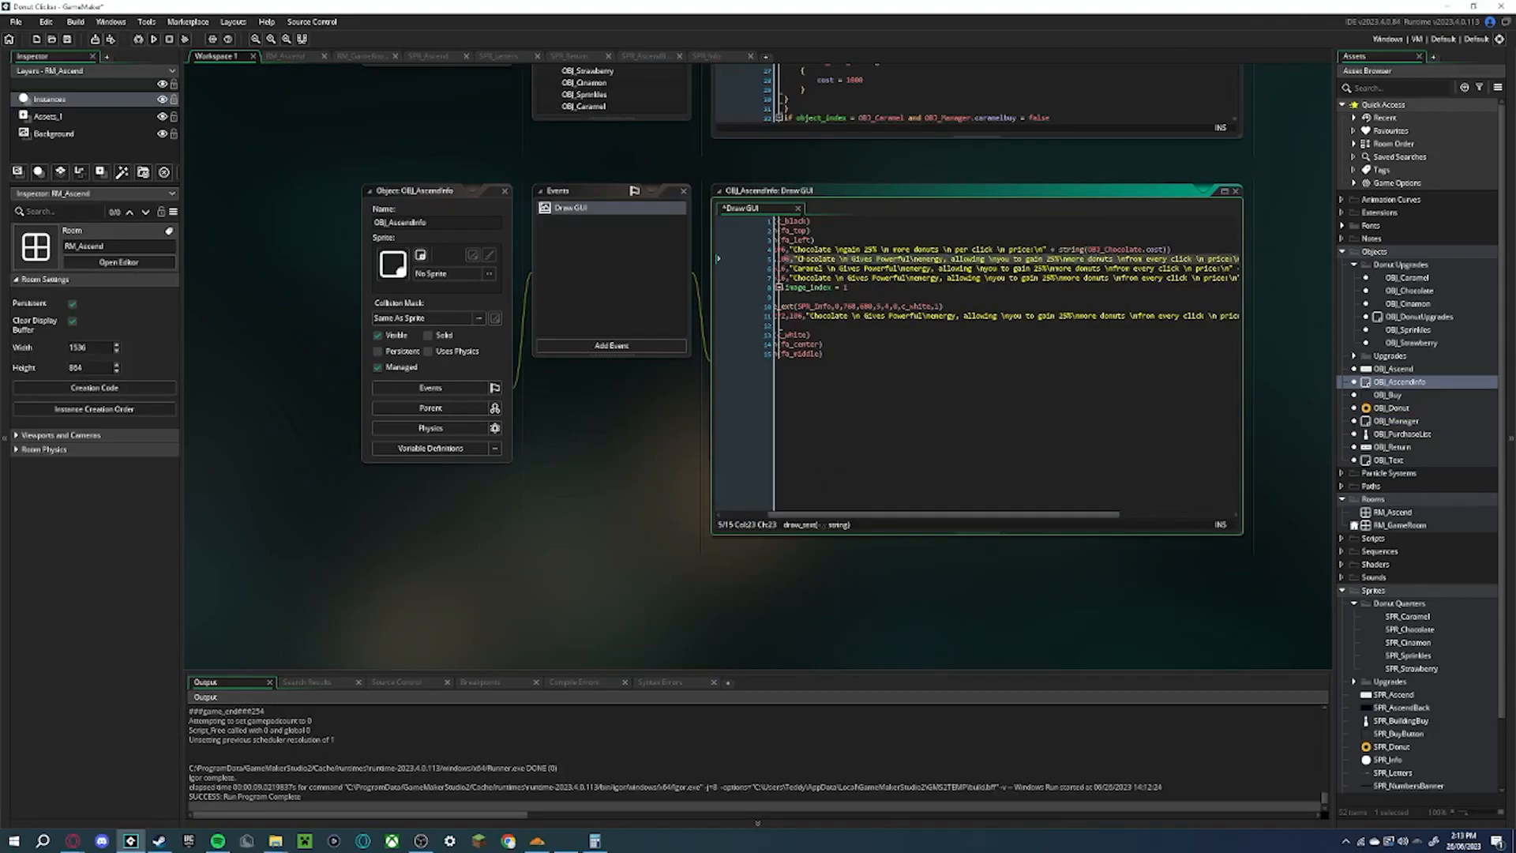
Rewrite the second draw_text description in OBJ_AscendInfo's Draw GUI event for Cinamon: "Clicking gains 5% of Donuts", with the price from OBJ_Cinamon.cost
double_click(807, 259)
text(Cinamon)
click(1186, 258)
key(BackSpace)
key(BackSpace)
key(BackSpace)
key(BackSpace)
key(BackSpace)
key(BackSpace)
key(BackSpace)
key(BackSpace)
key(BackSpace)
key(BackSpace)
key(BackSpace)
key(BackSpace)
key(BackSpace)
key(BackSpace)
key(BackSpace)
key(BackSpace)
key(BackSpace)
key(BackSpace)
key(BackSpace)
key(BackSpace)
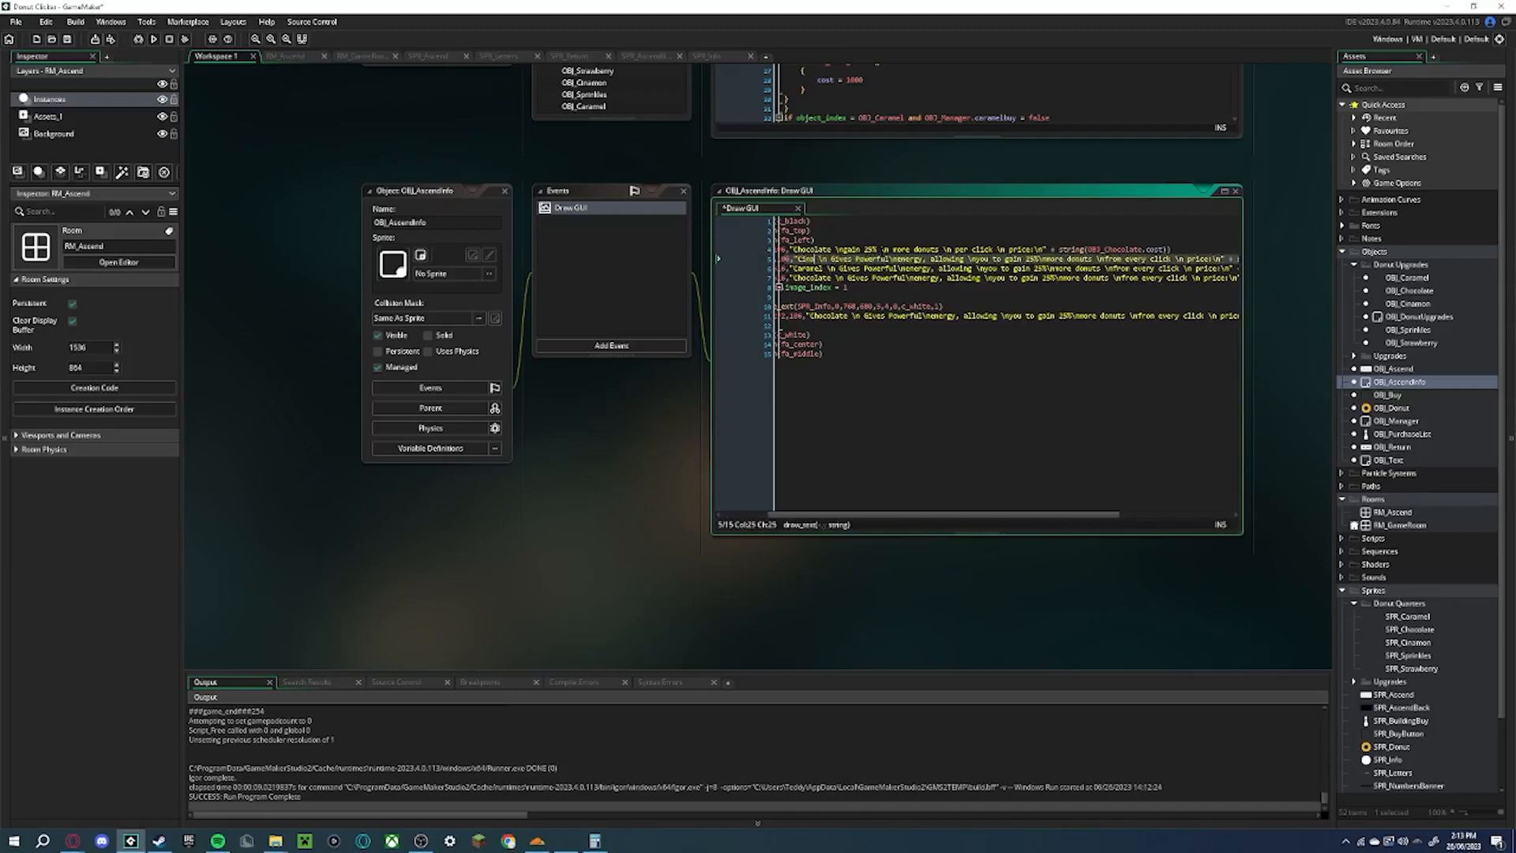
text(Clicking gains  5% of  \n price:\n" + string(OBJ_Cinnamon.cost)
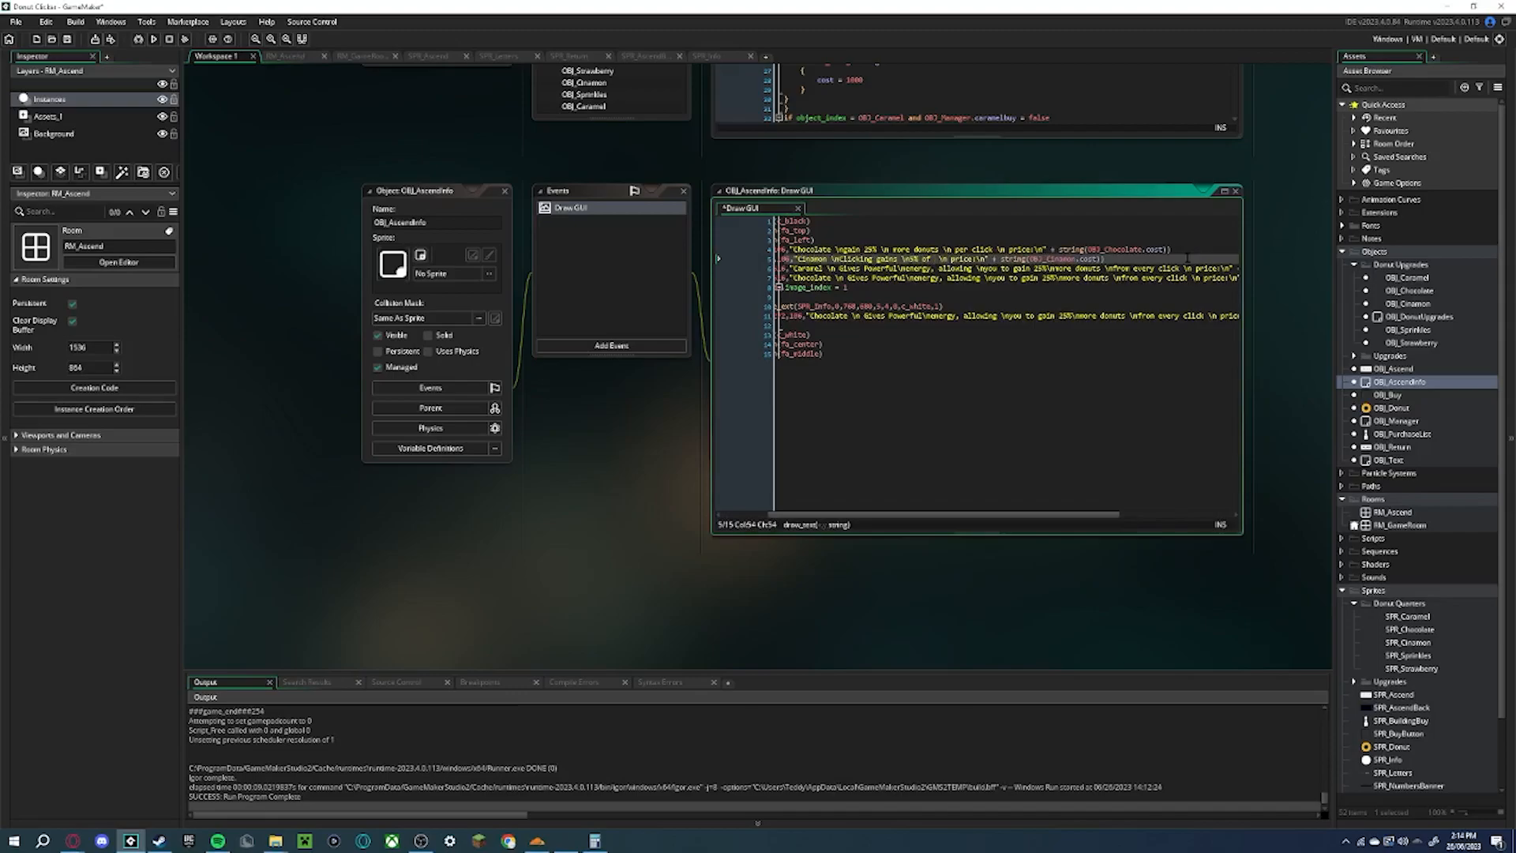
text(Donuts)
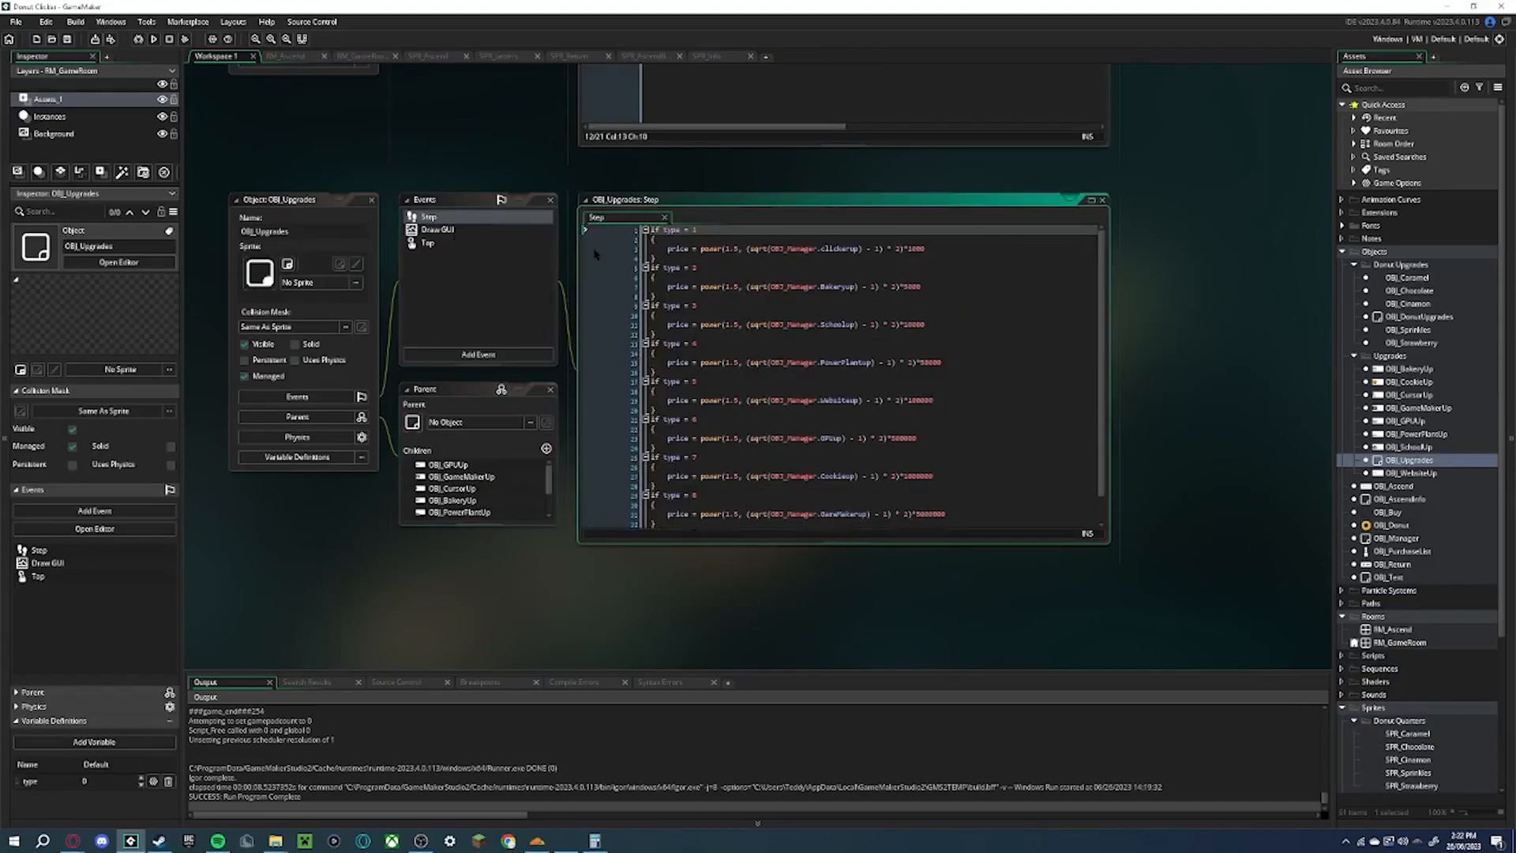
Append a condition checking OBJ_Manager.strawberrybuy = true at the end of OBJ_Upgrades' Step event
scroll(738, 341, down, 1)
click(680, 500)
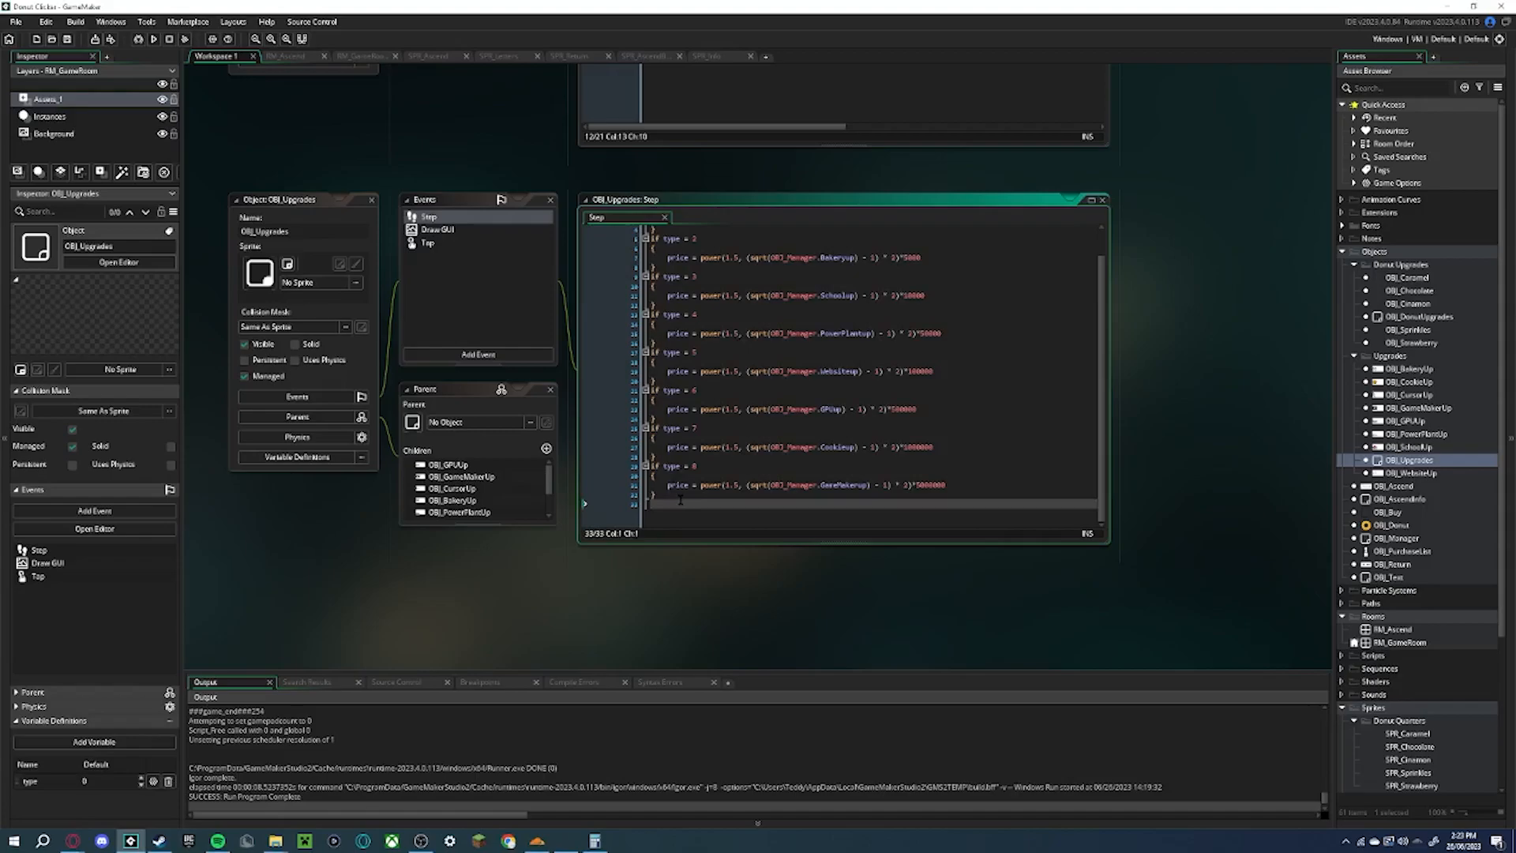
text(OBJ_Manager.strawberrybuy = true)
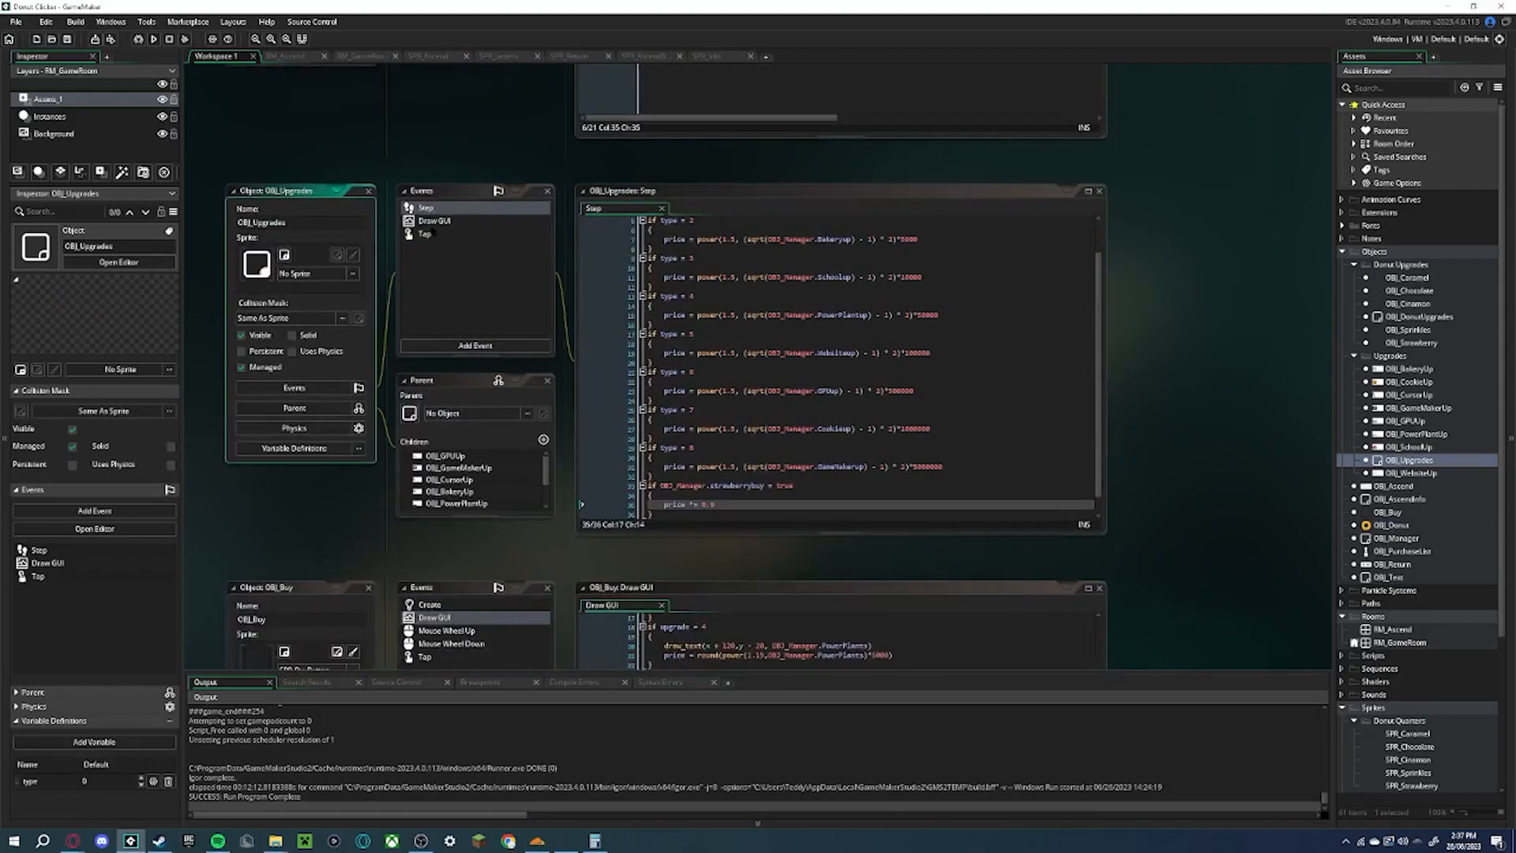
Add draw_self() as the first line of OBJ_Upgrades' Draw GUI event
click(435, 221)
scroll(674, 245, down, 4)
scroll(663, 245, up, 4)
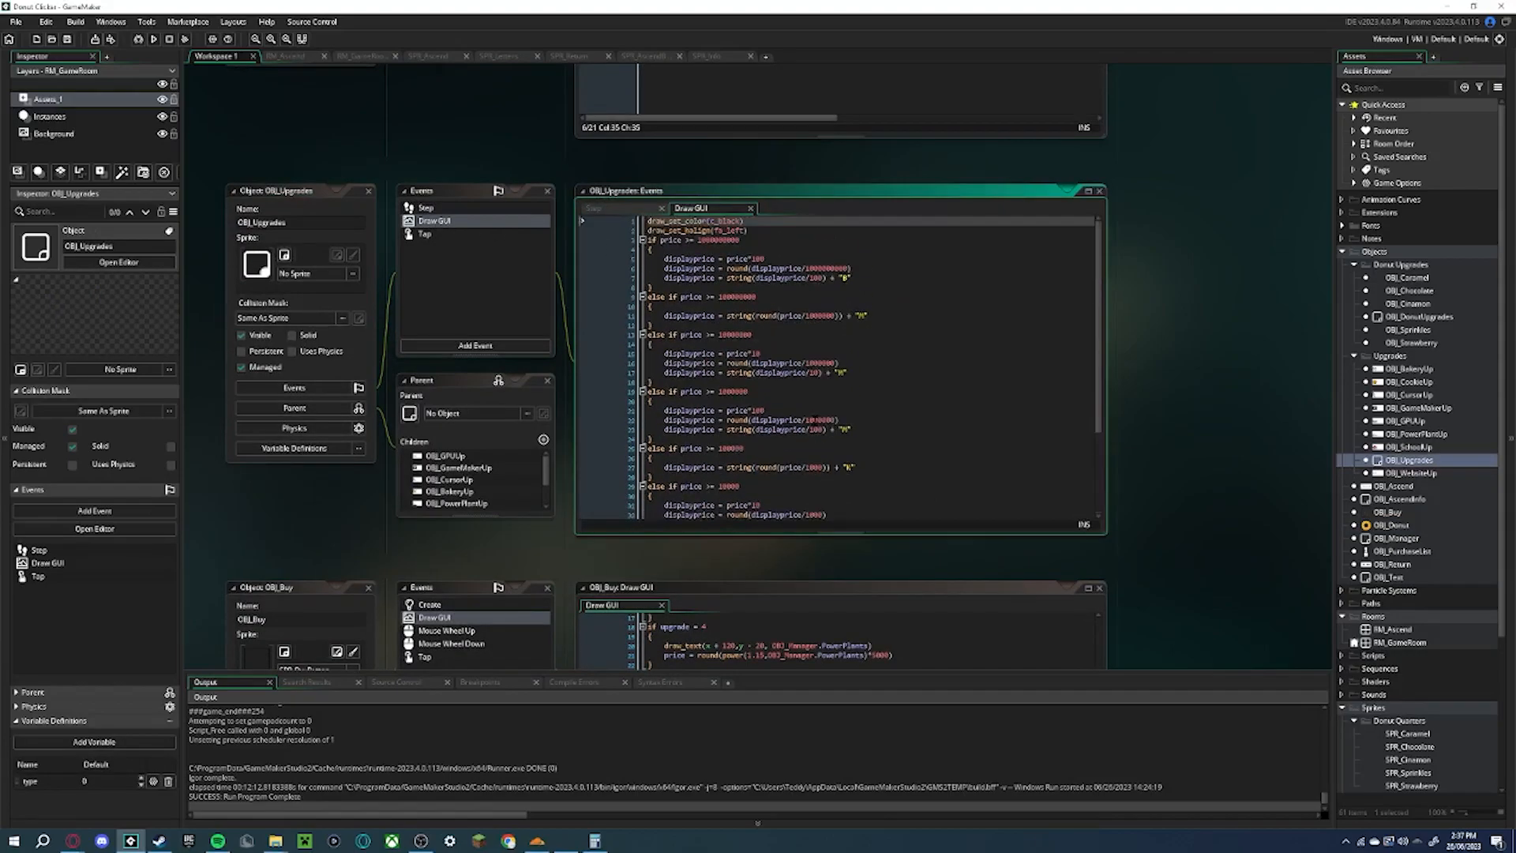
key(Return)
key(Up)
text(draw_se)
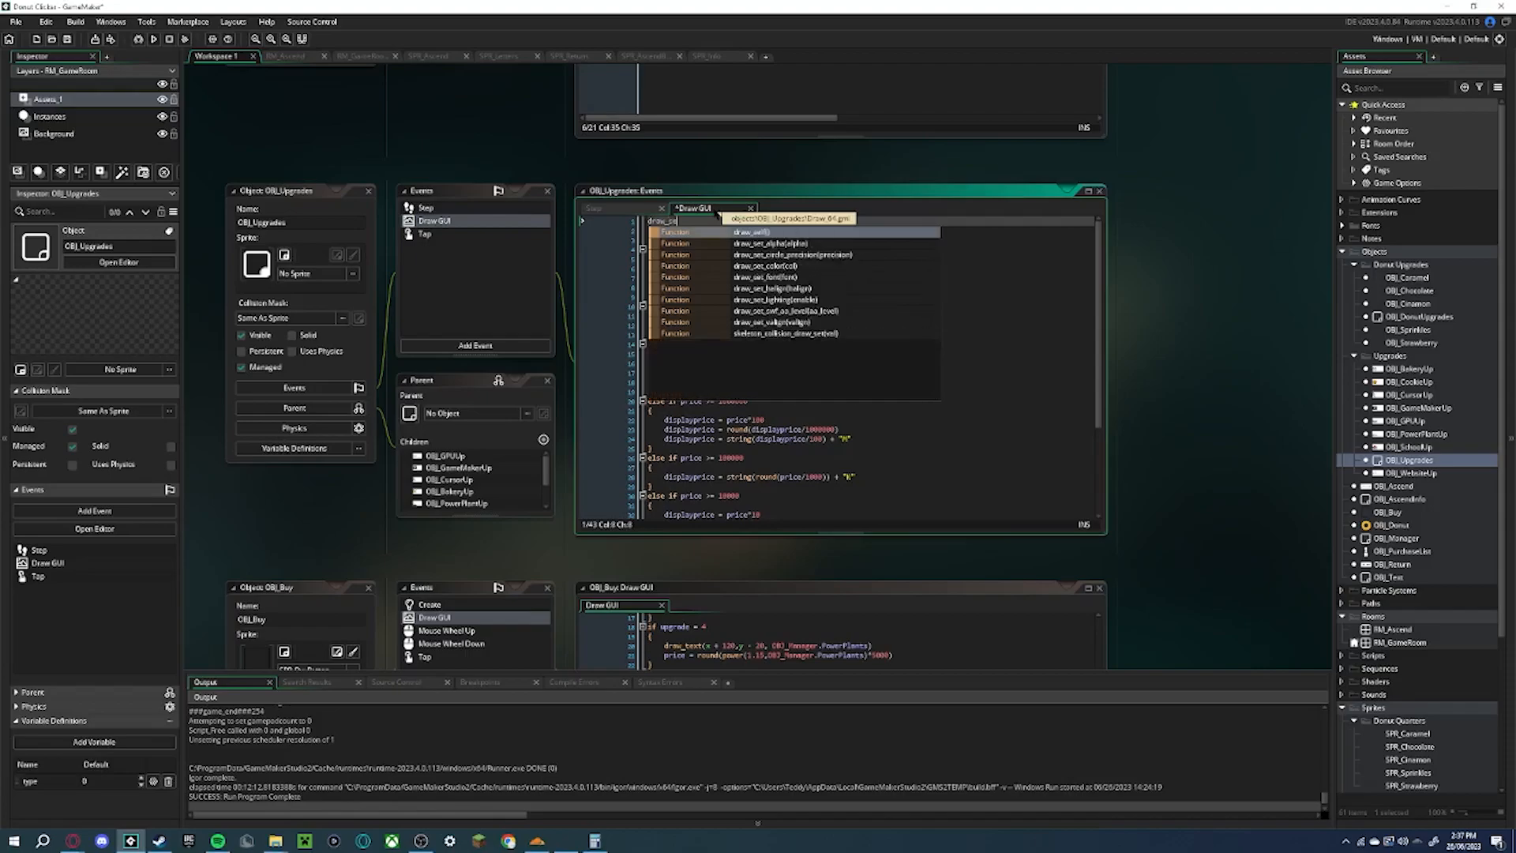
text(lf())
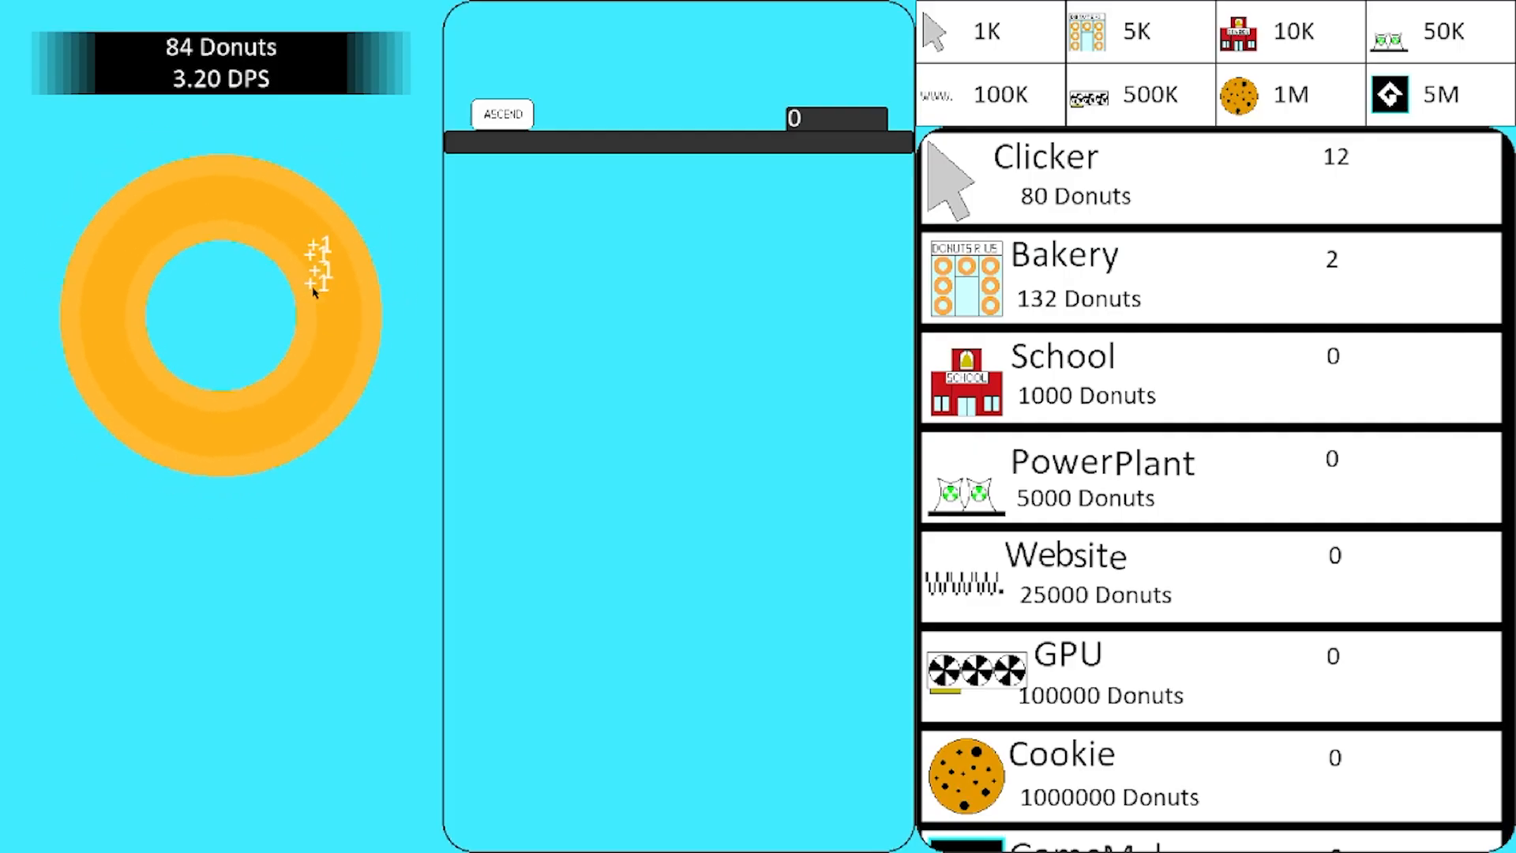
Tap the donut in the running game to earn donuts and buy a third Bakery
click(310, 286)
click(311, 286)
click(309, 290)
click(309, 289)
click(307, 286)
click(305, 286)
click(305, 289)
click(304, 291)
click(302, 291)
click(300, 292)
click(299, 291)
click(300, 292)
click(299, 291)
click(297, 290)
click(297, 289)
click(297, 289)
click(296, 289)
click(297, 289)
click(296, 289)
click(1213, 237)
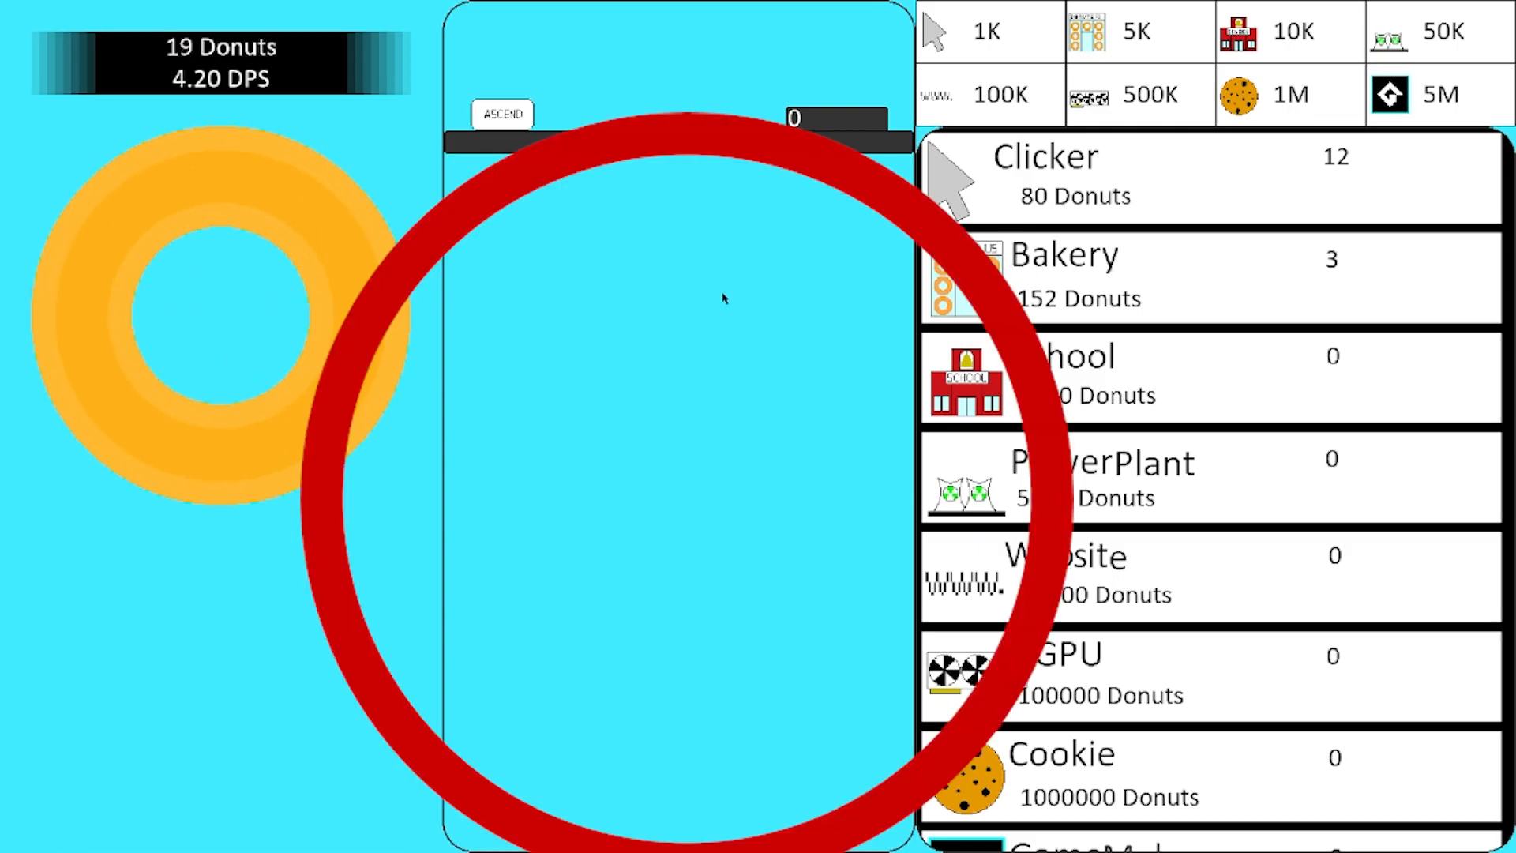
Tap the donut for more donuts and buy a thirteenth Clicker
click(324, 304)
click(323, 306)
click(322, 306)
click(318, 301)
click(319, 302)
click(321, 304)
click(322, 304)
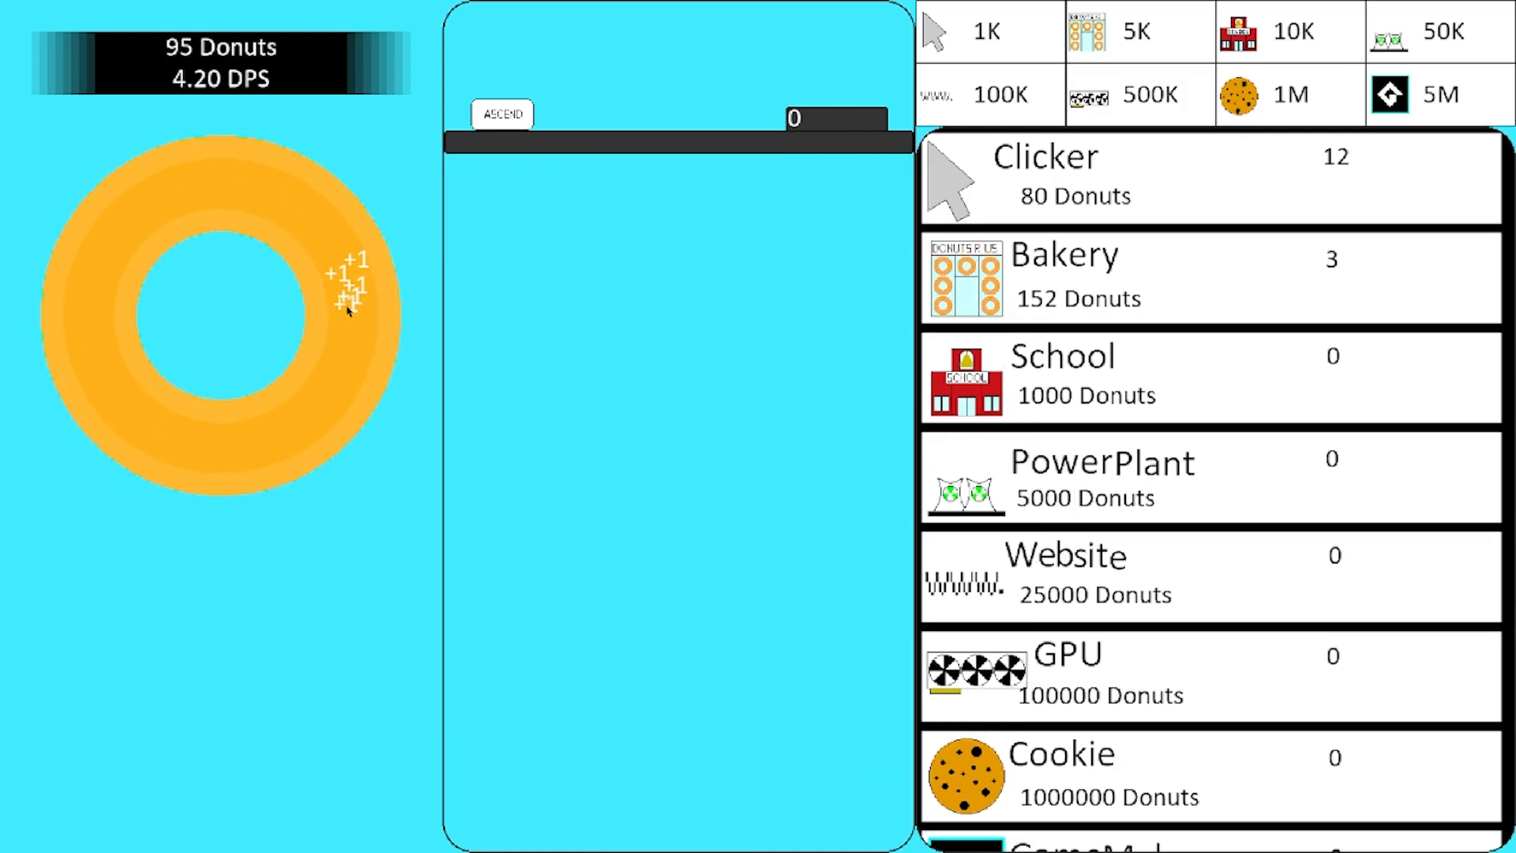
click(1226, 139)
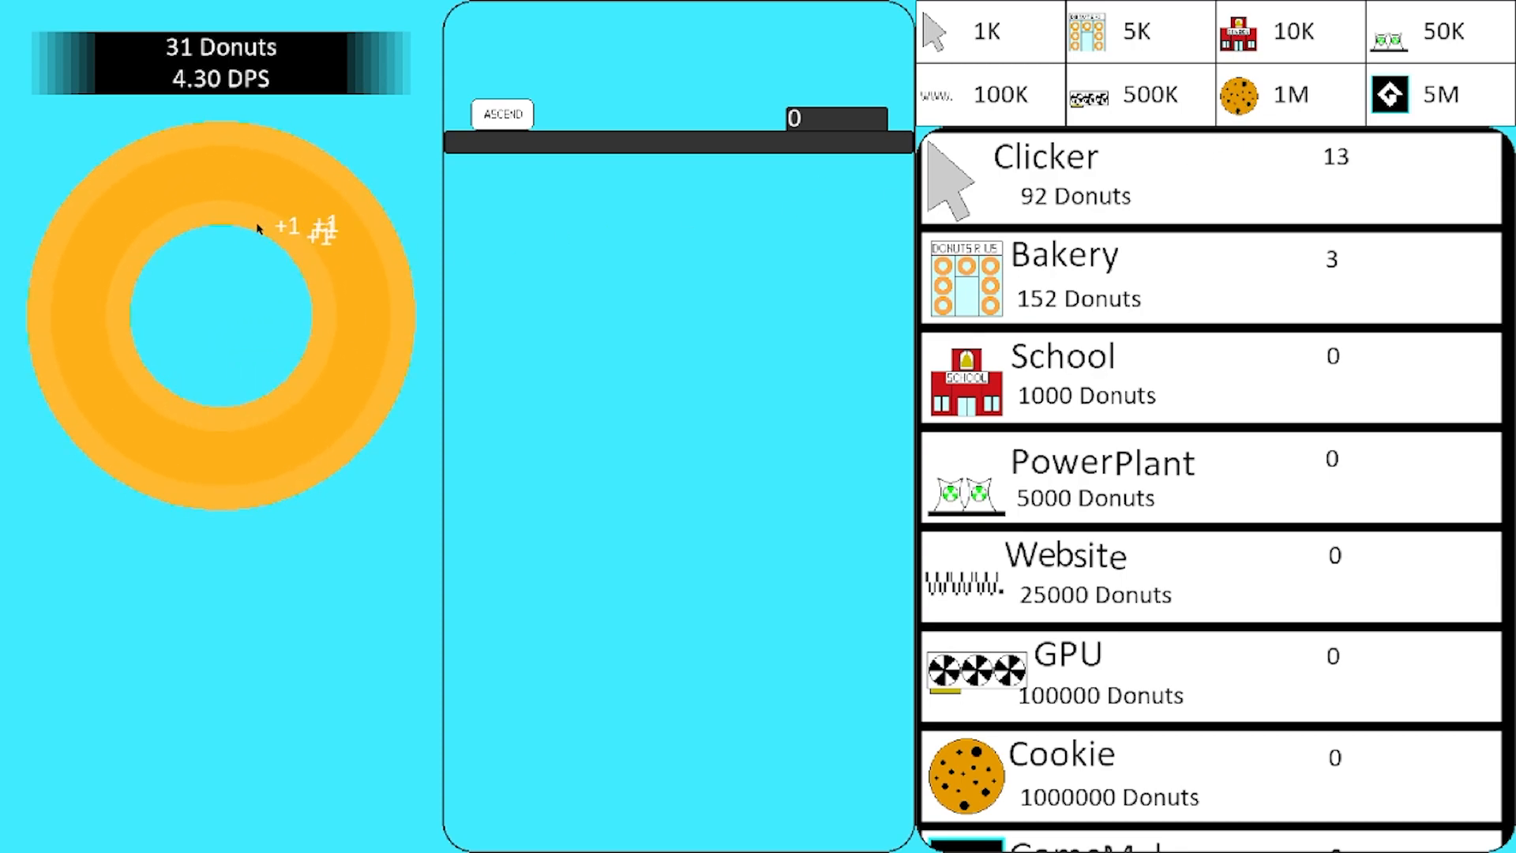
Tap the donut for more donuts and buy a fourteenth Clicker
click(330, 369)
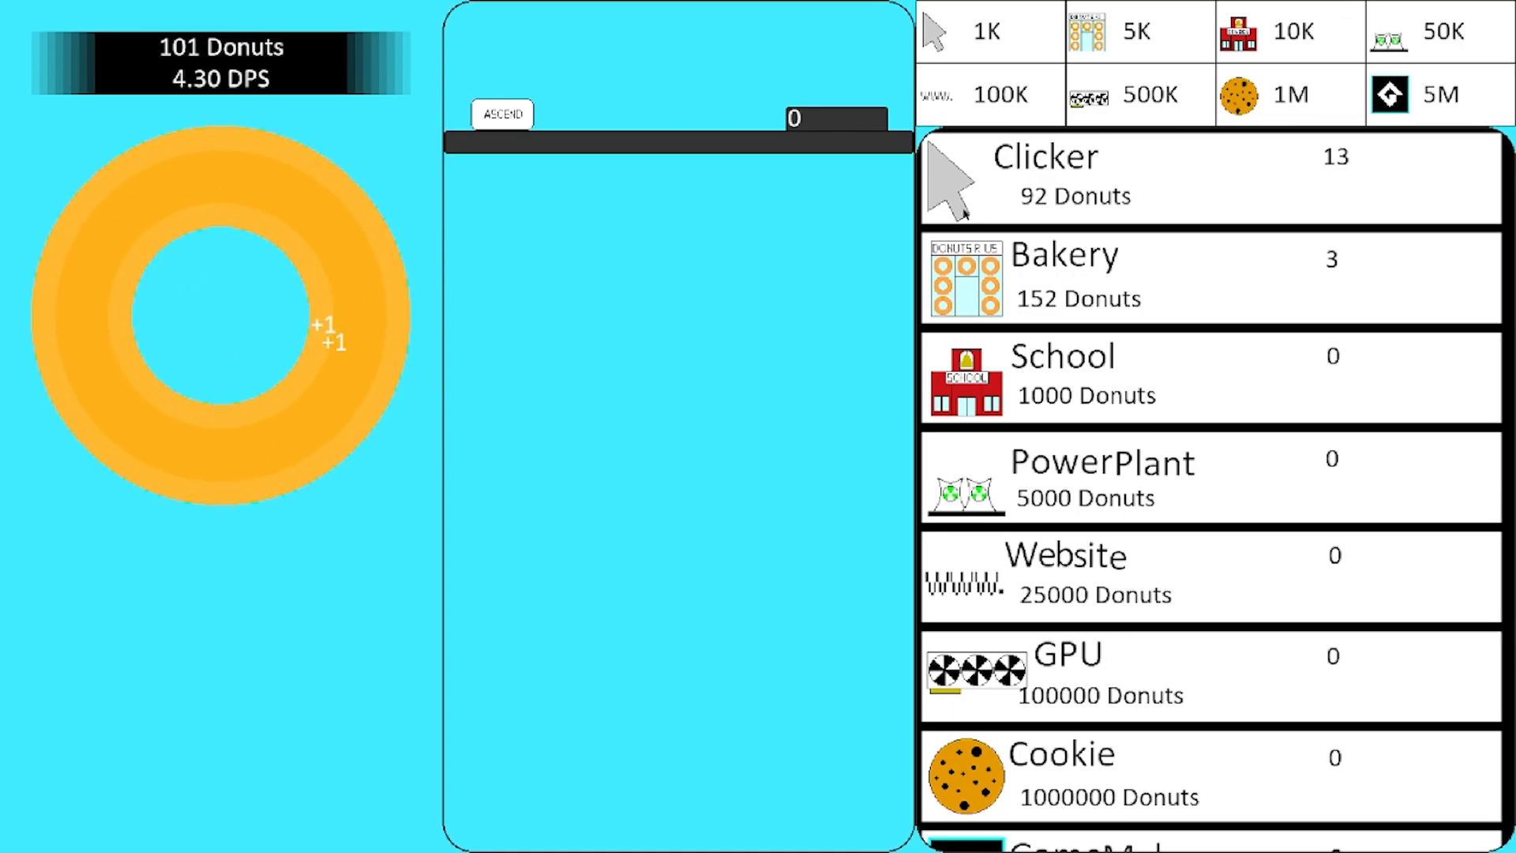
click(1209, 174)
Keep tapping the donut and buy a fourth Bakery
click(391, 357)
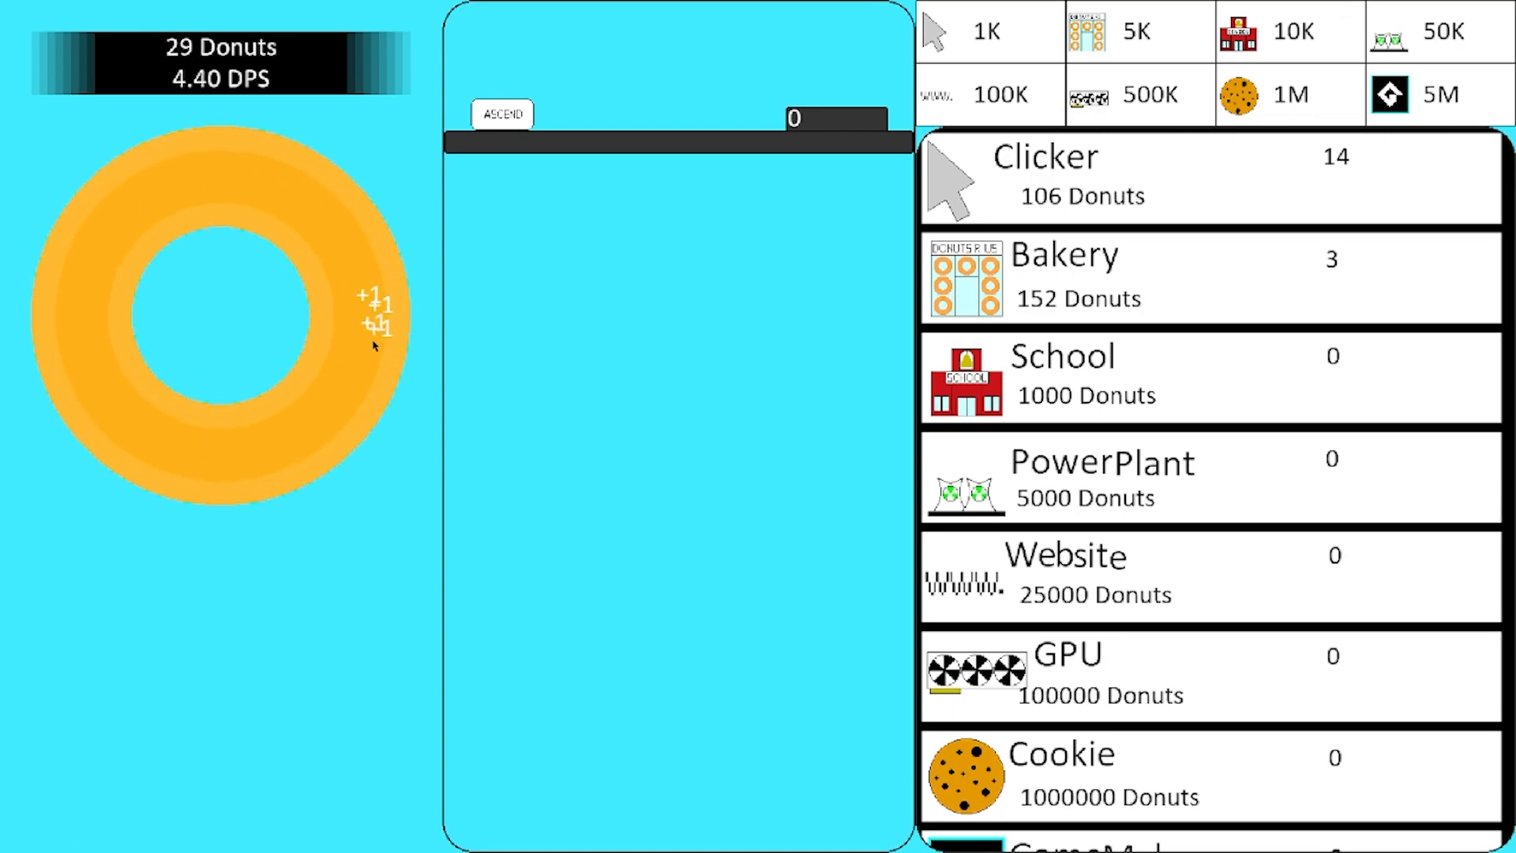
click(313, 334)
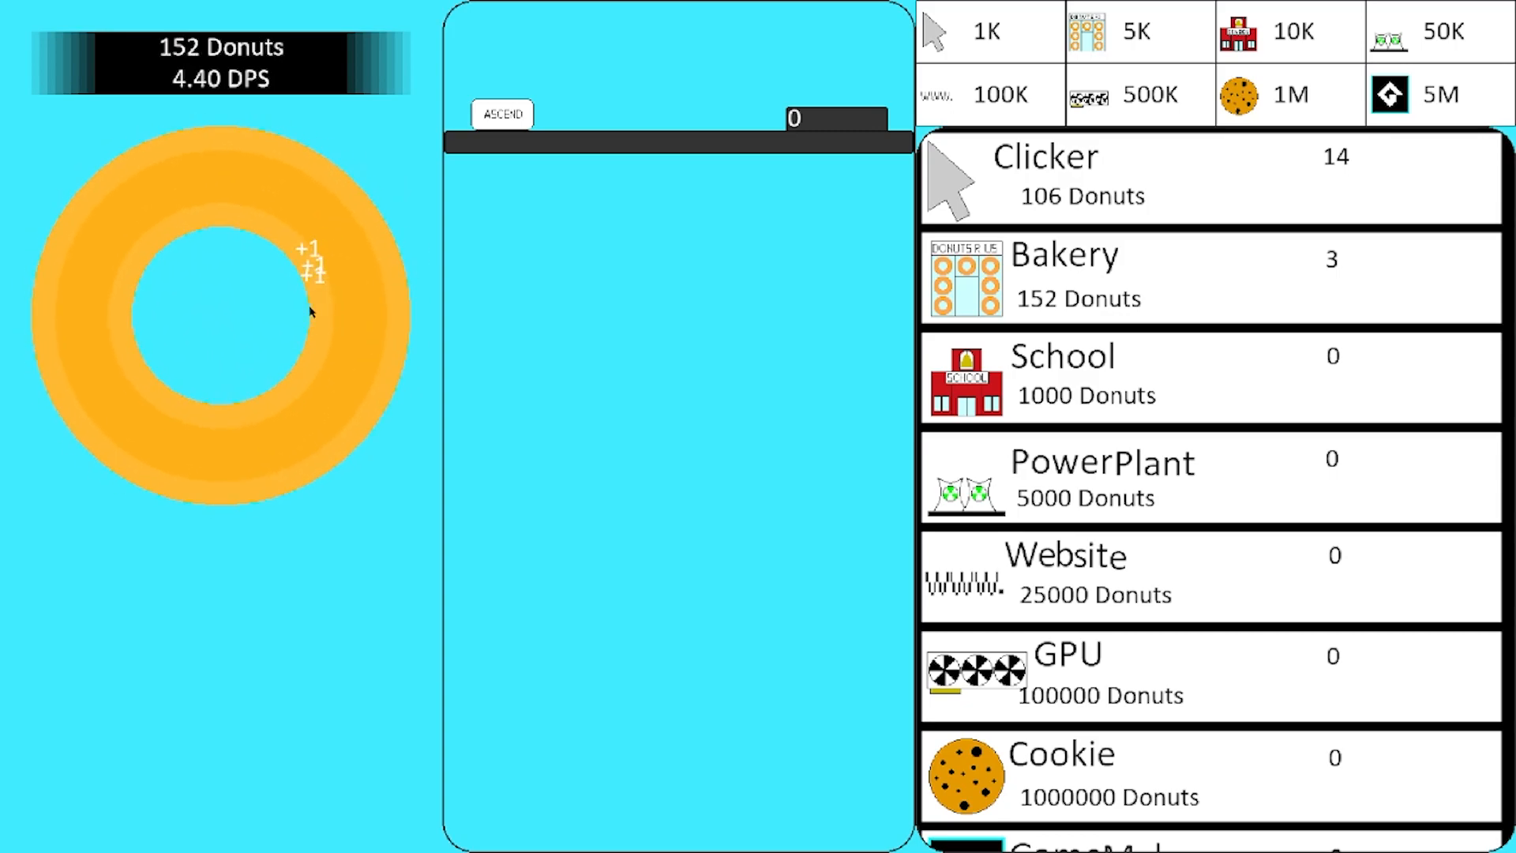
click(329, 282)
click(332, 281)
click(333, 279)
click(1008, 304)
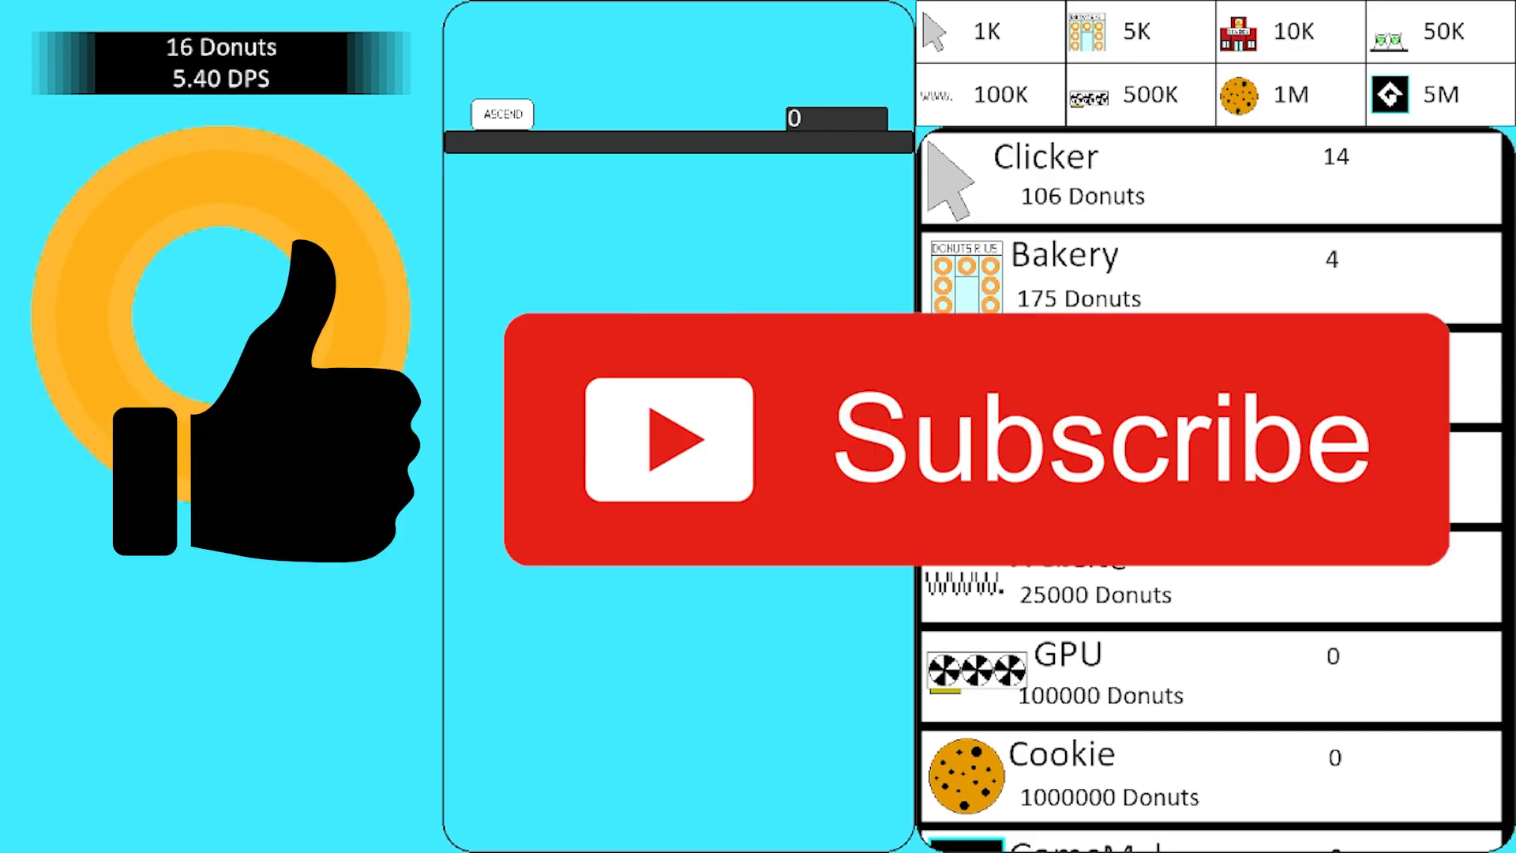
Tap the donut's left side repeatedly to earn more donuts
click(136, 366)
click(141, 365)
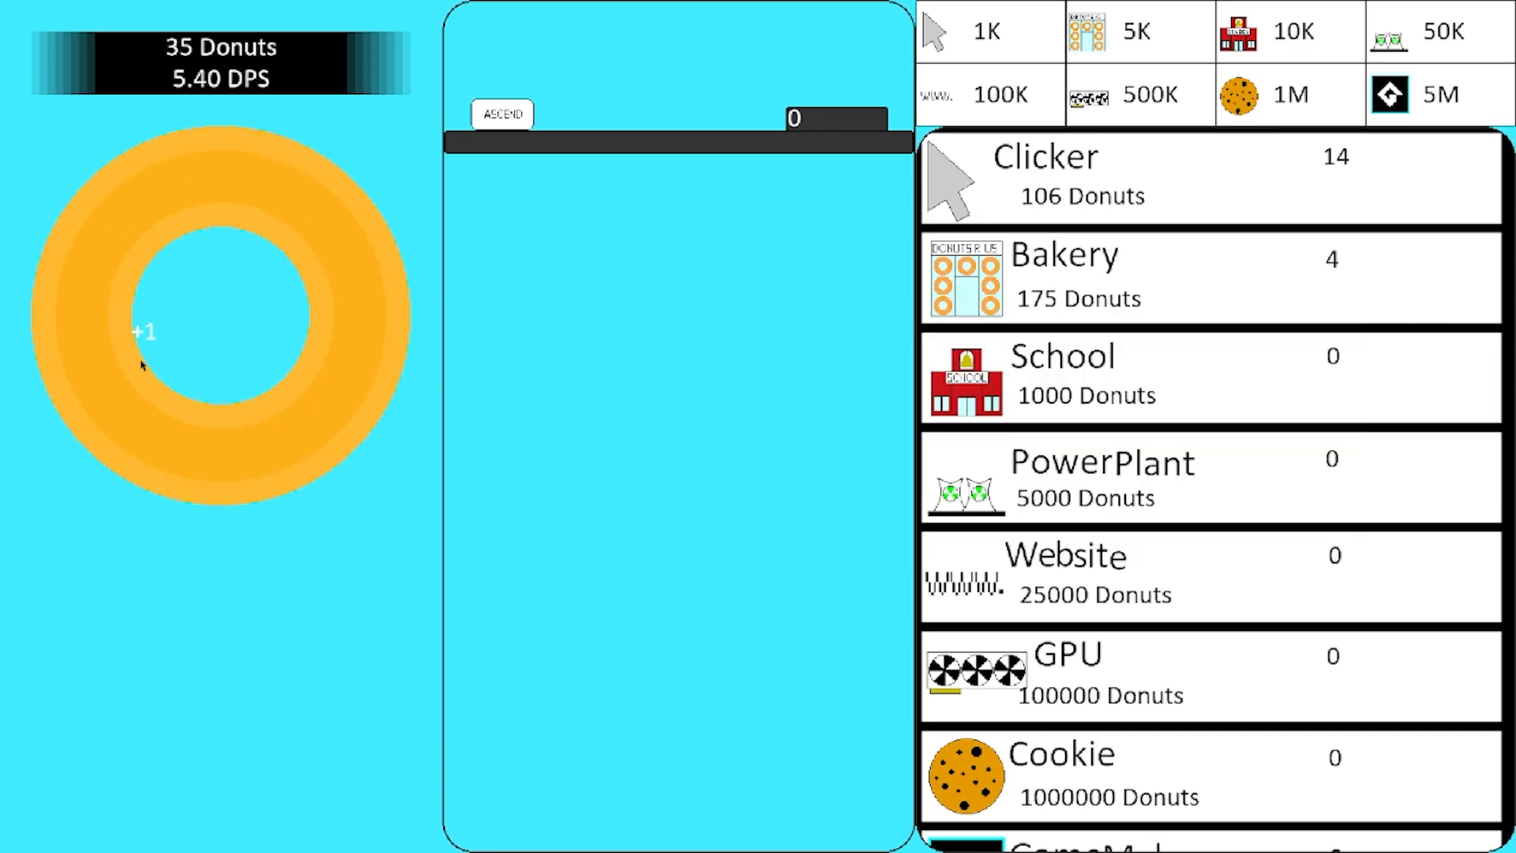
click(109, 326)
click(110, 326)
click(111, 326)
click(111, 326)
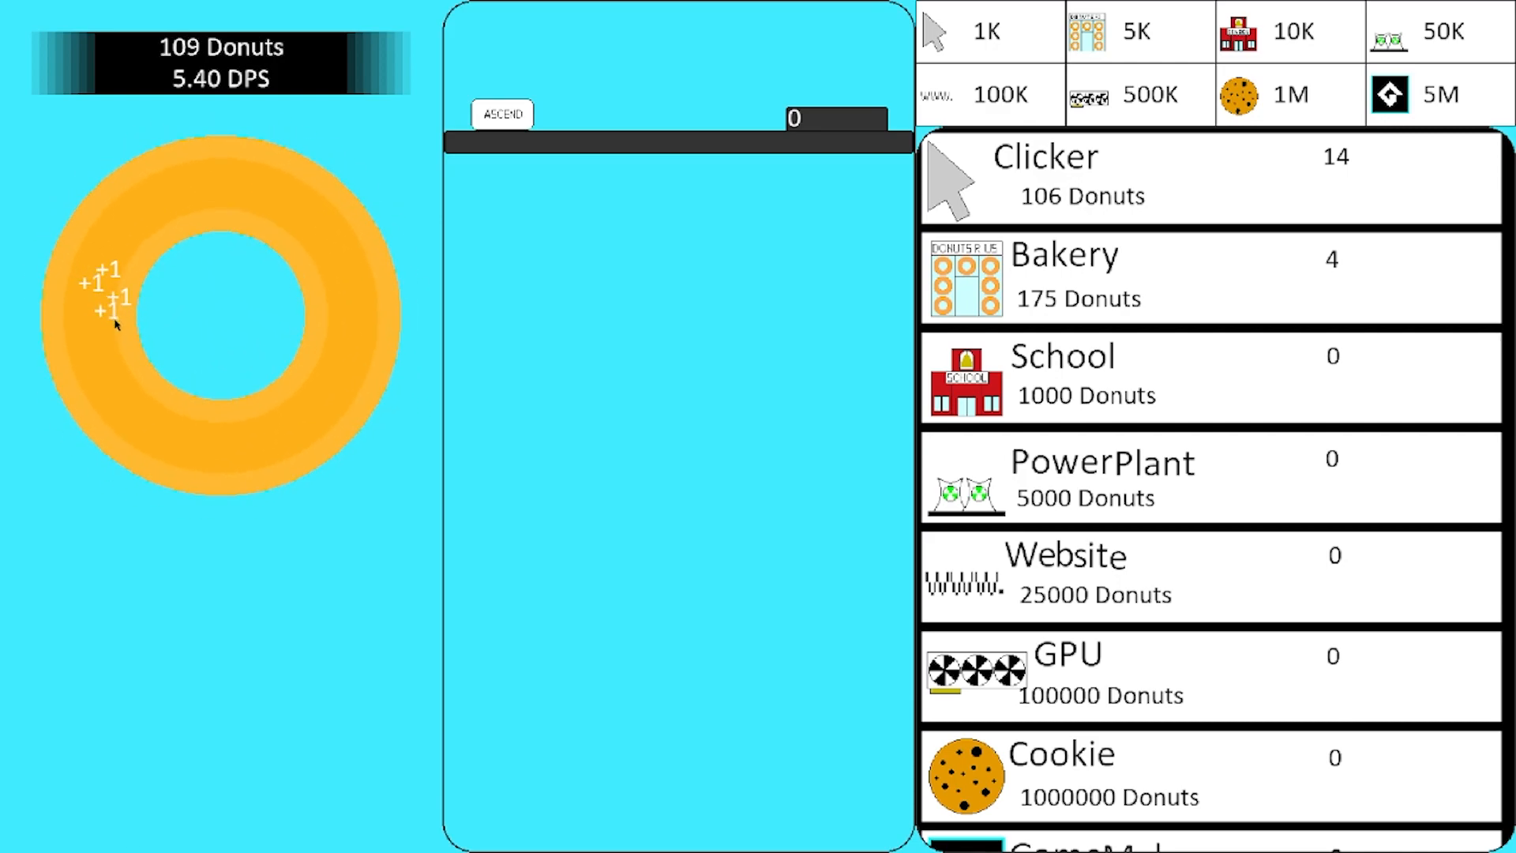